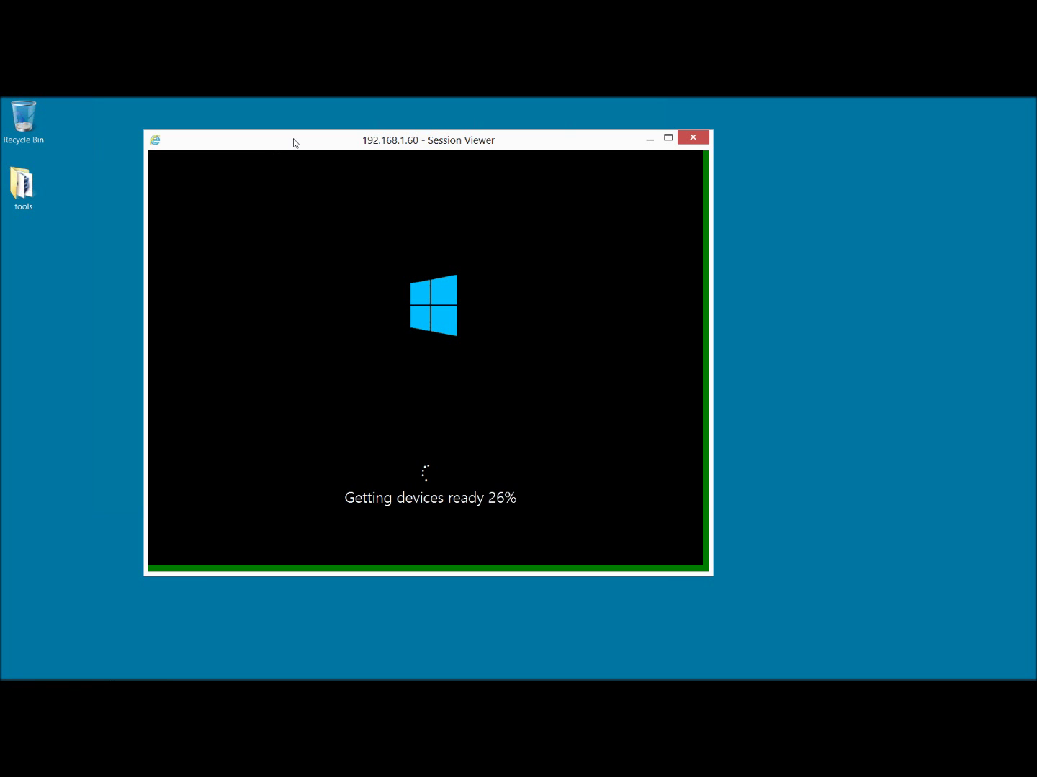
Move the iDRAC Session Viewer window and bring Remote Desktop Connection Manager to the front.
drag(293, 144, 330, 164)
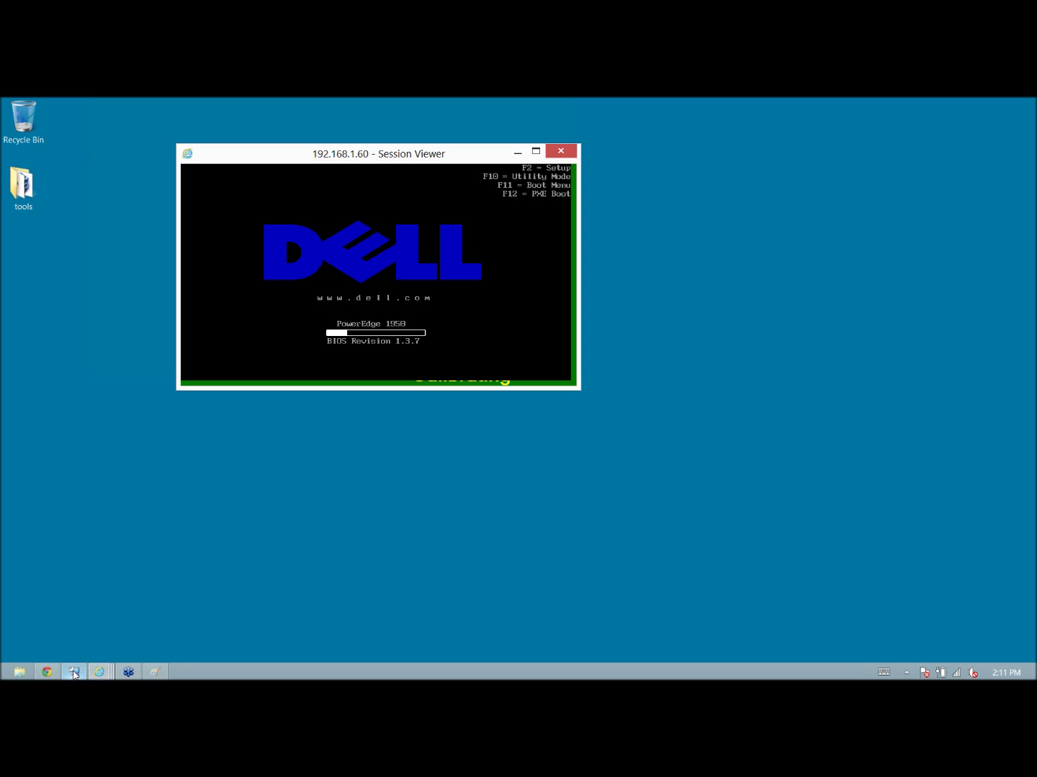
click(74, 672)
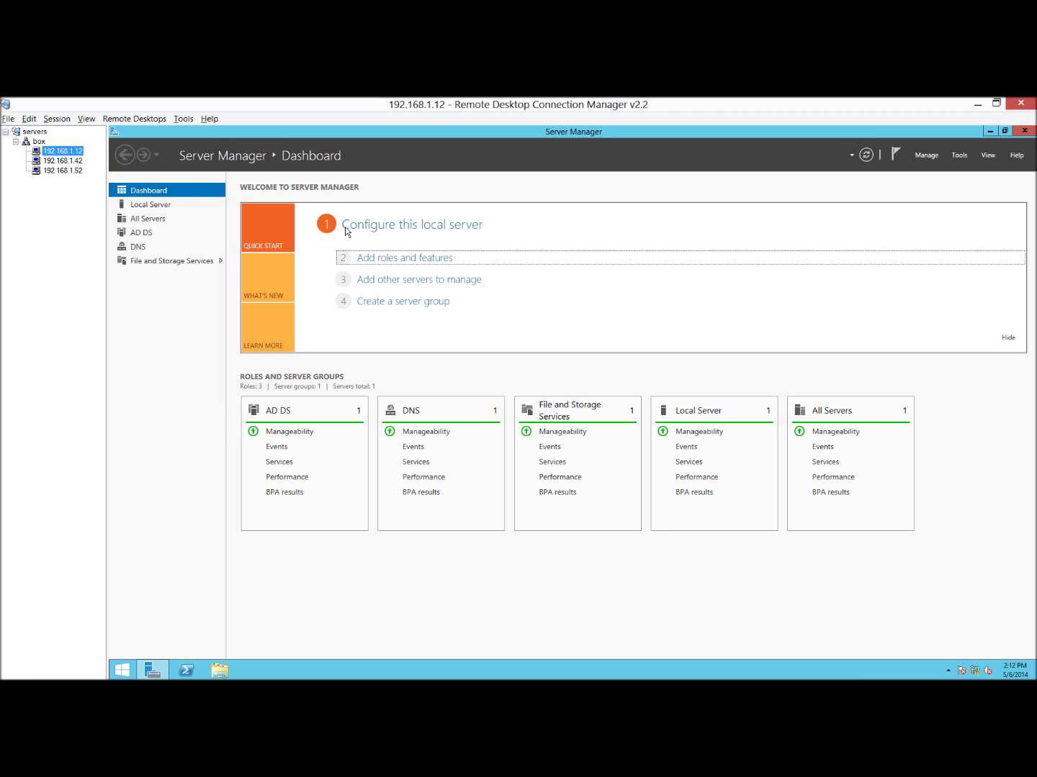
click(145, 233)
click(146, 234)
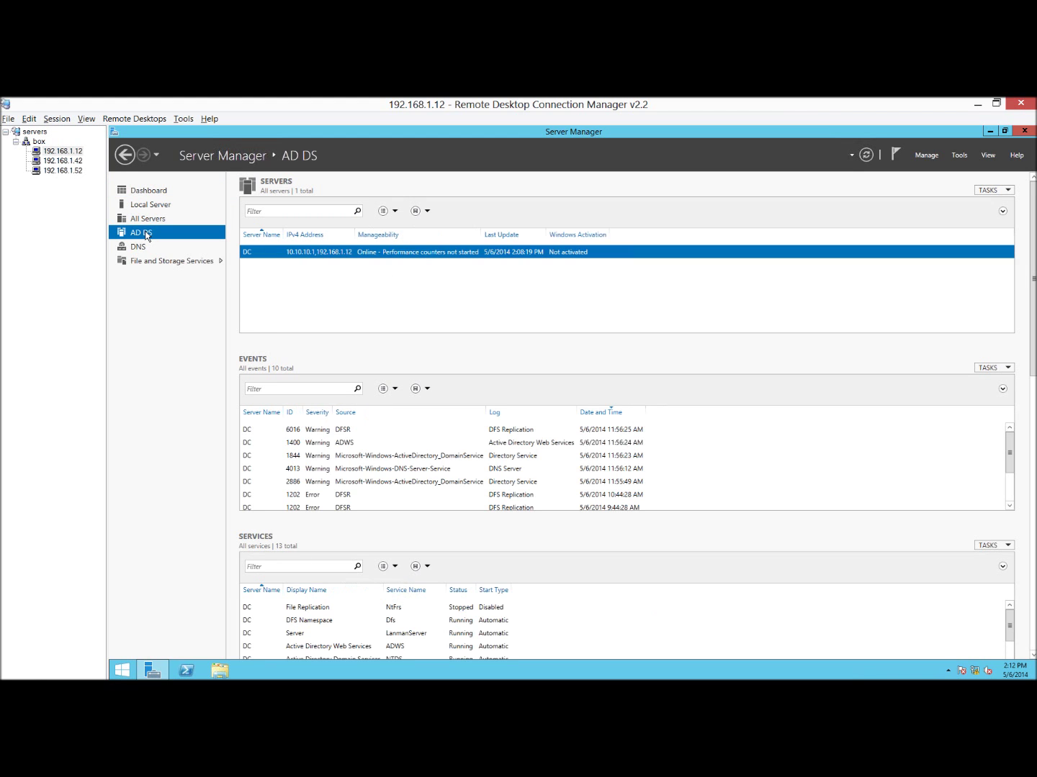
click(151, 191)
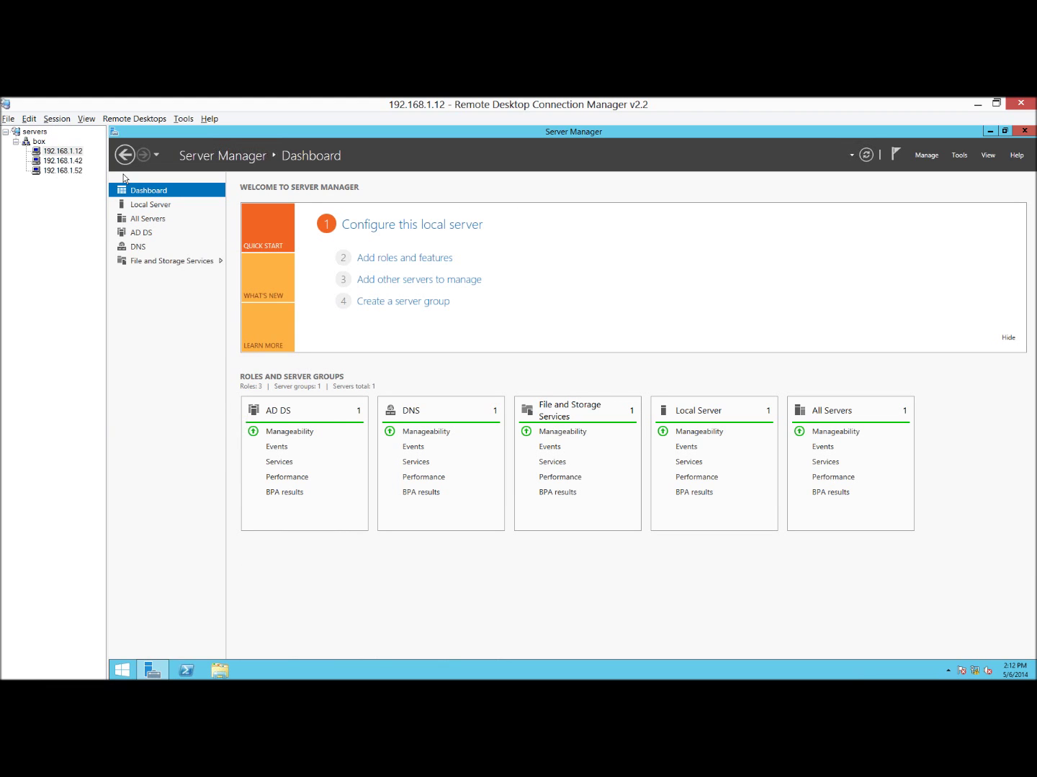
click(69, 161)
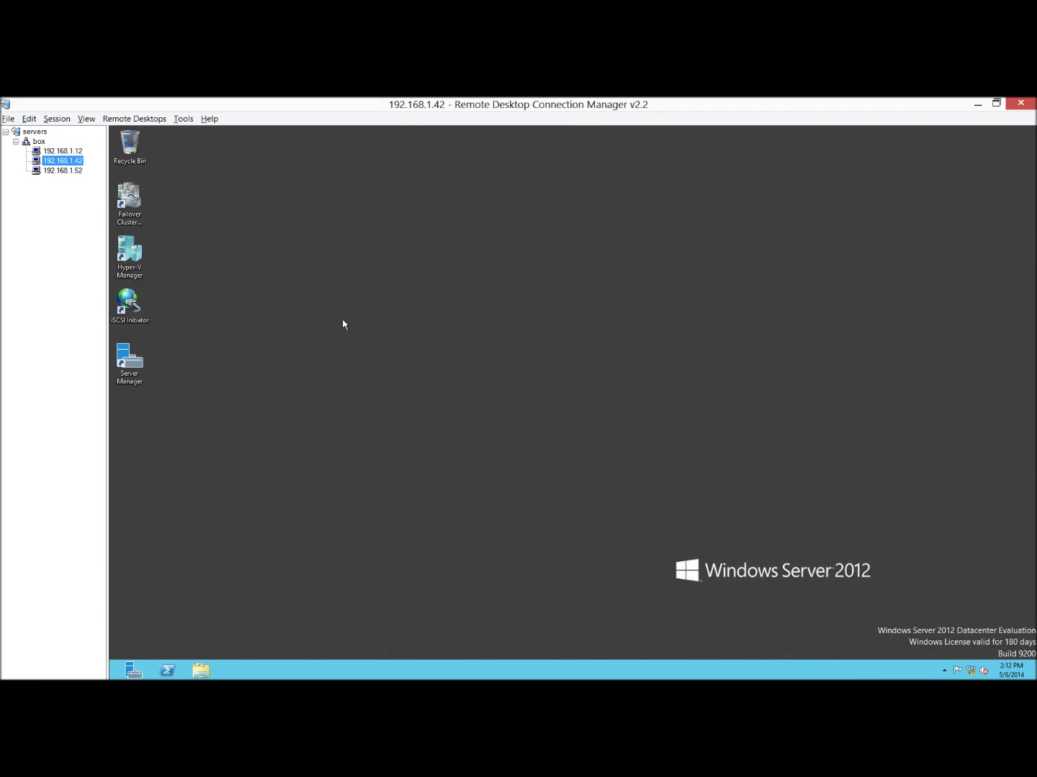
click(66, 170)
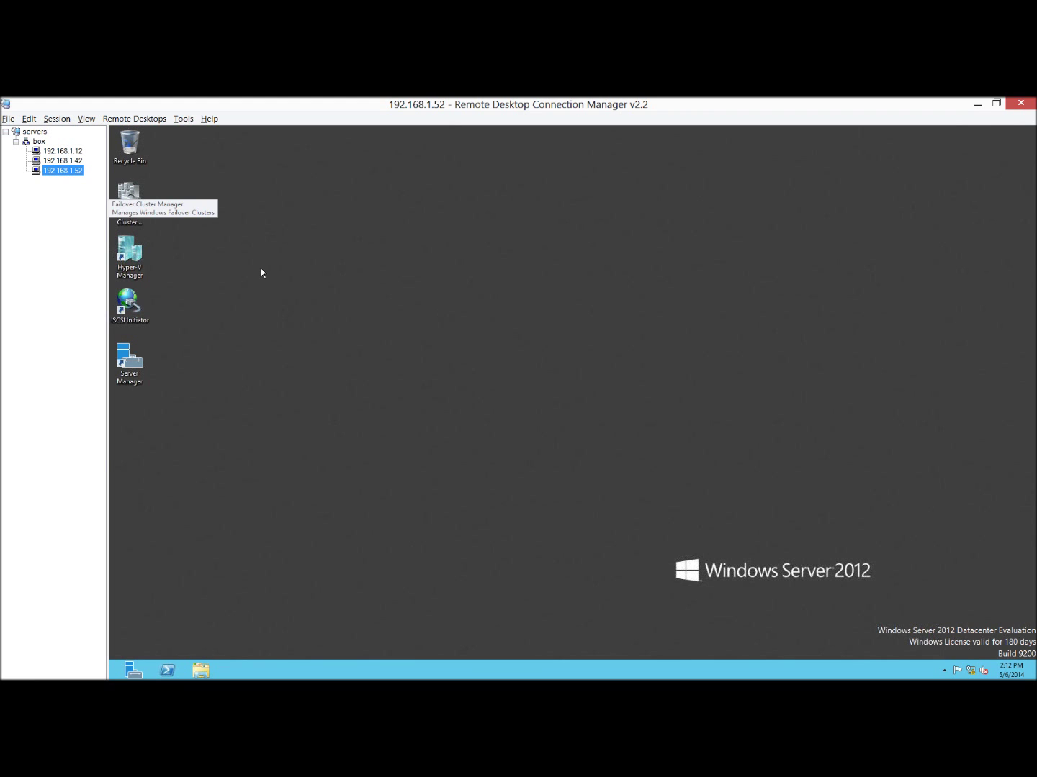
click(73, 160)
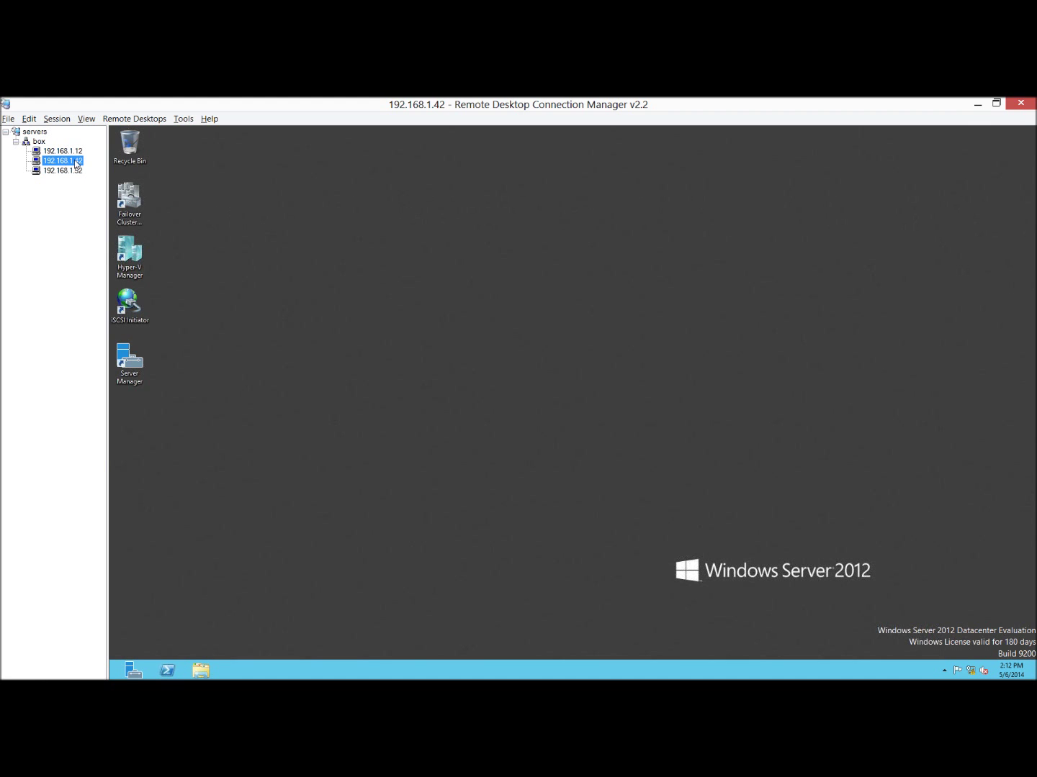
key(Up)
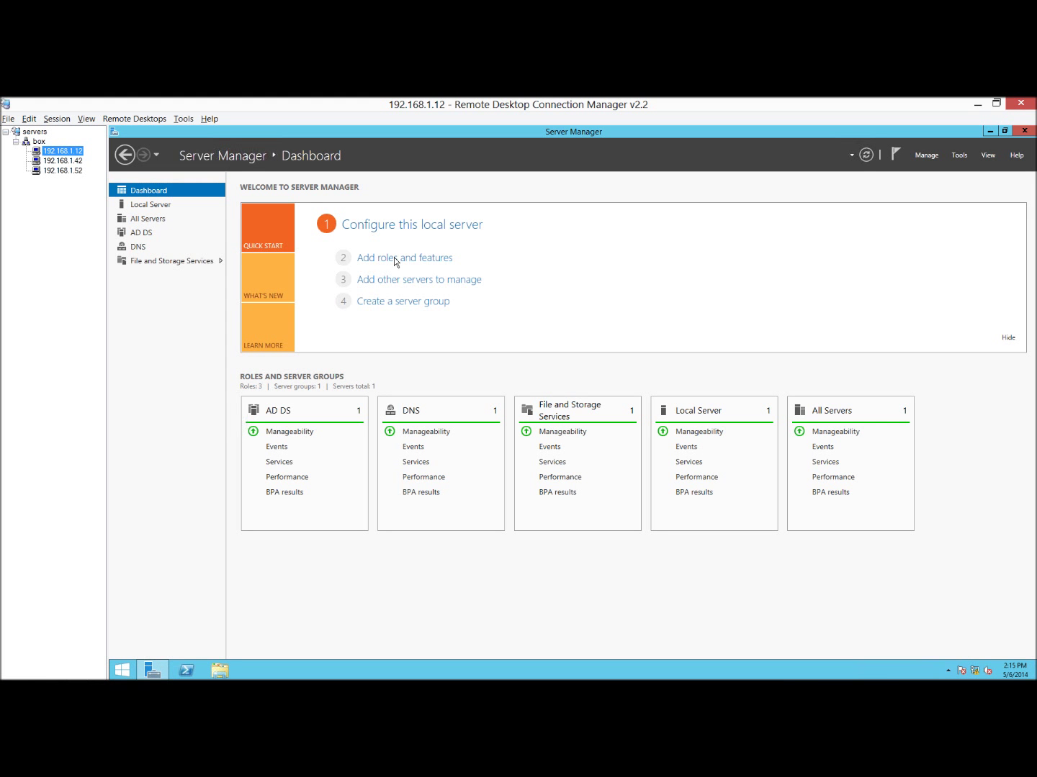
In Add Roles and Features, confirm iSCSI Target Server under File and iSCSI Services is installed.
click(394, 257)
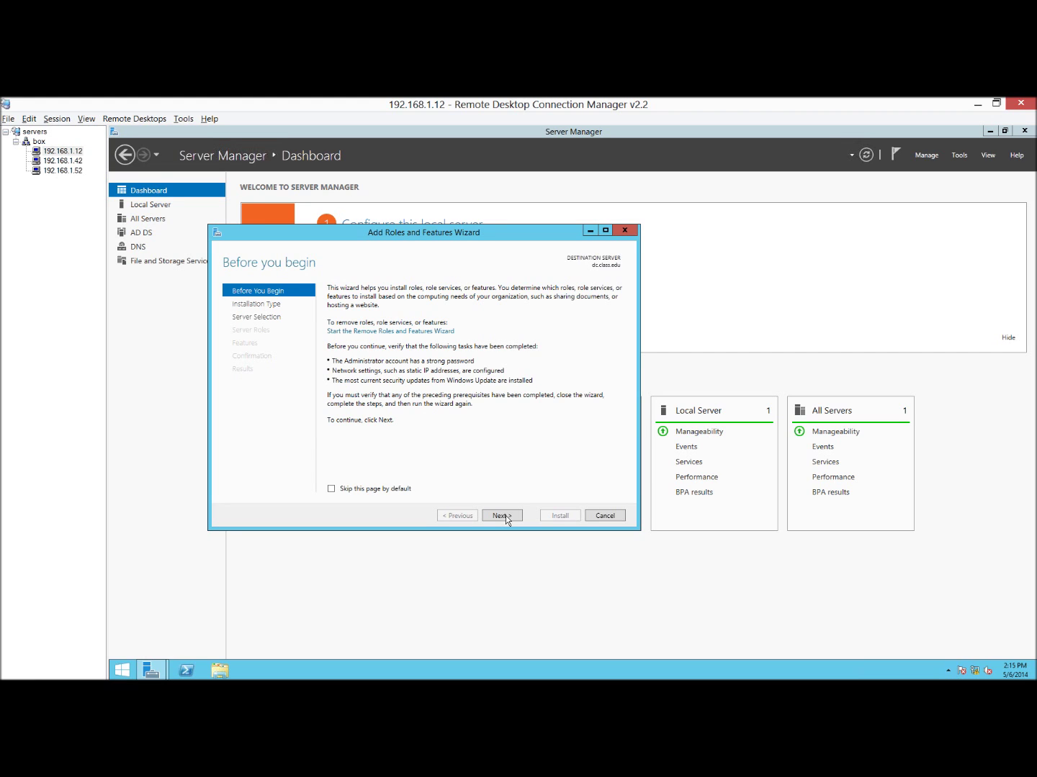
click(502, 515)
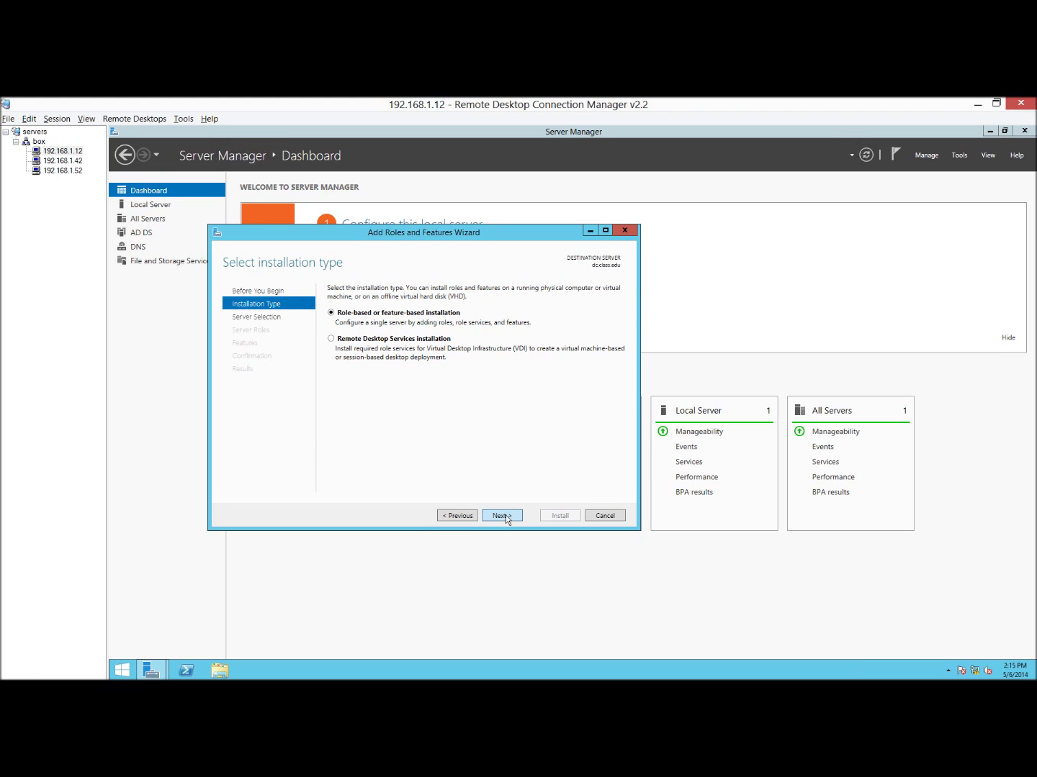
double_click(505, 516)
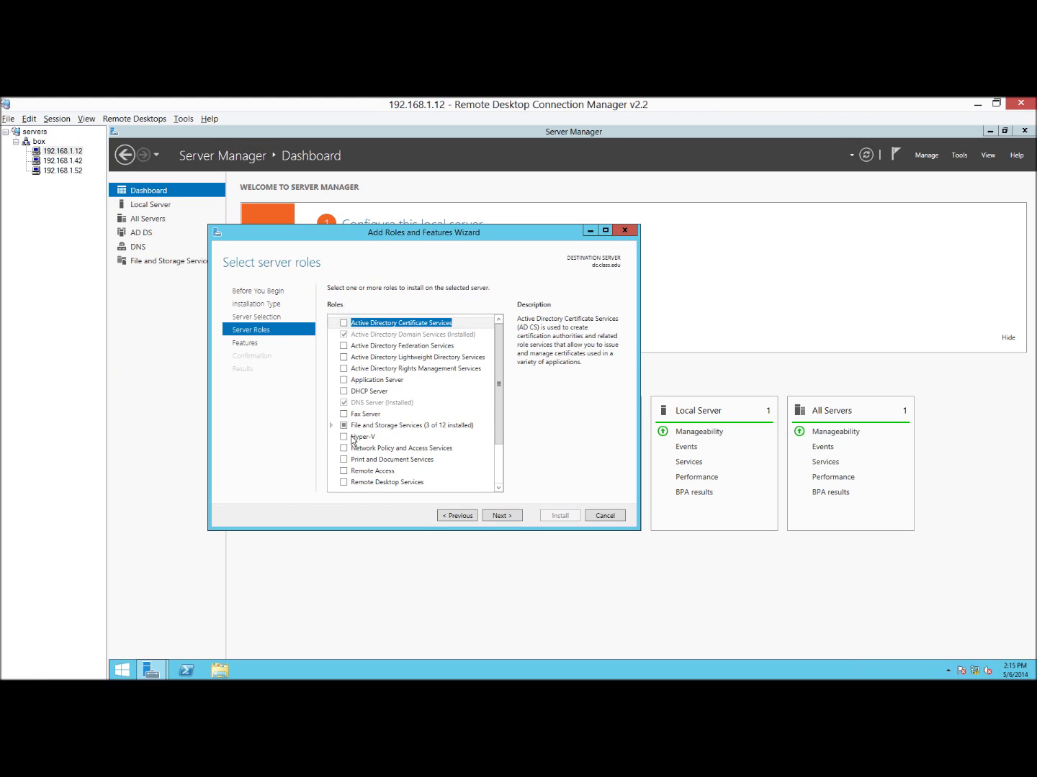
double_click(418, 425)
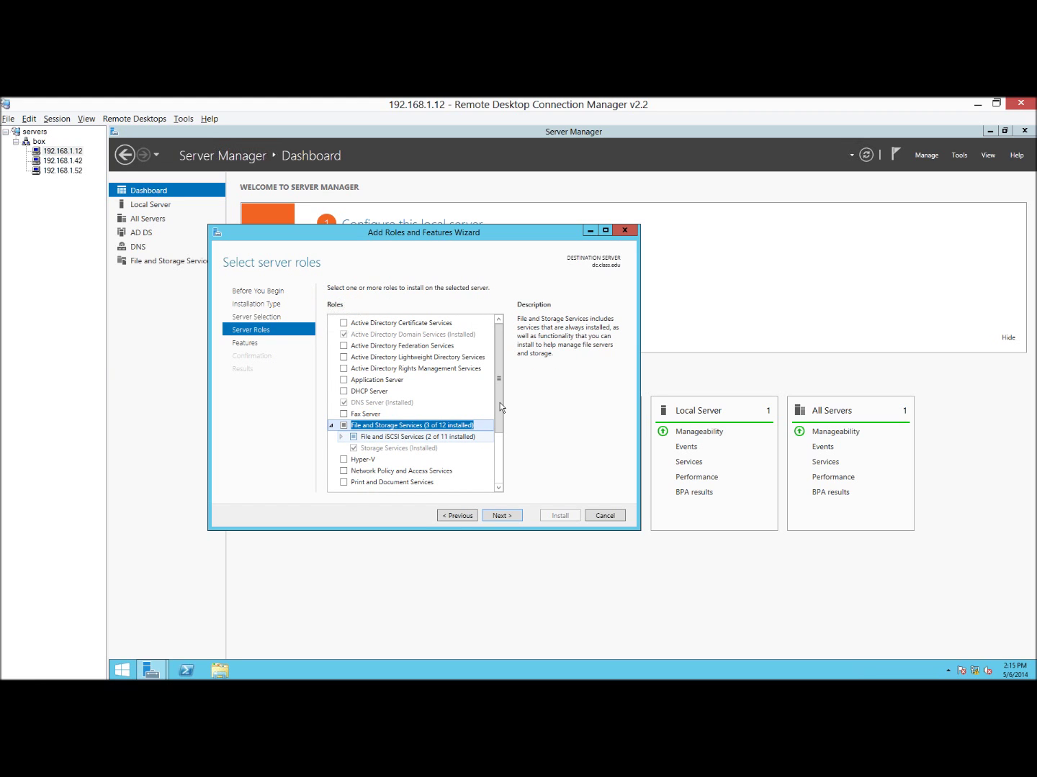
double_click(403, 437)
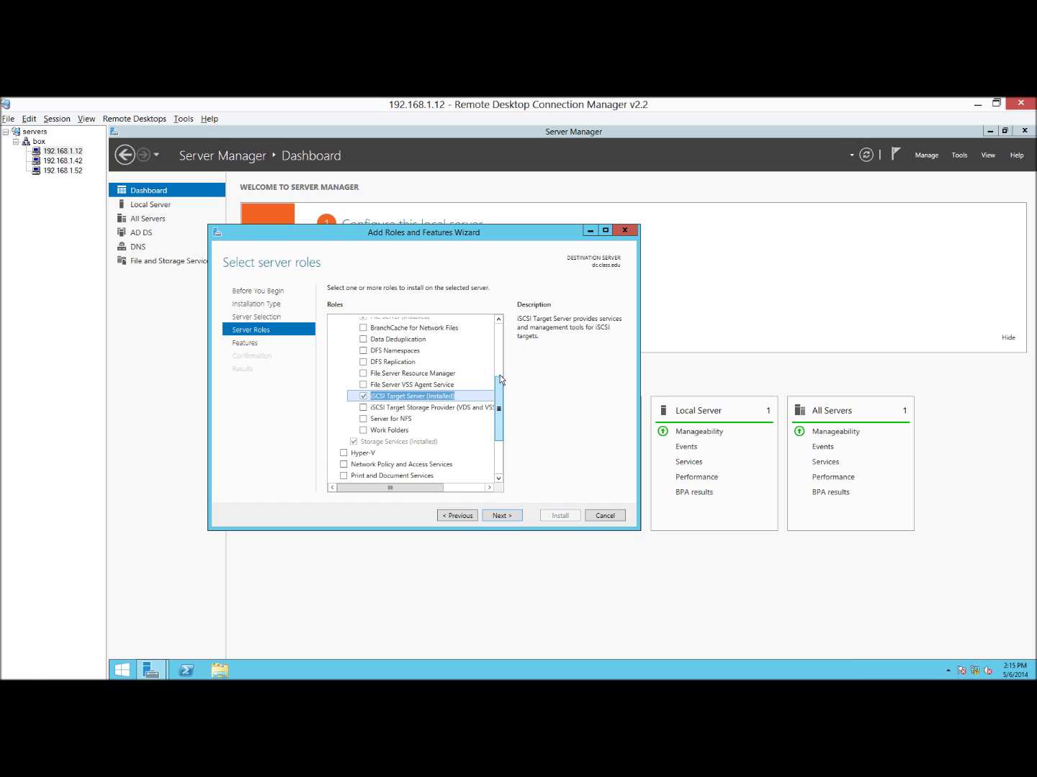
Confirm Windows Standards-Based Storage Management is installed on the Features page, then return to the dashboard.
key(Return)
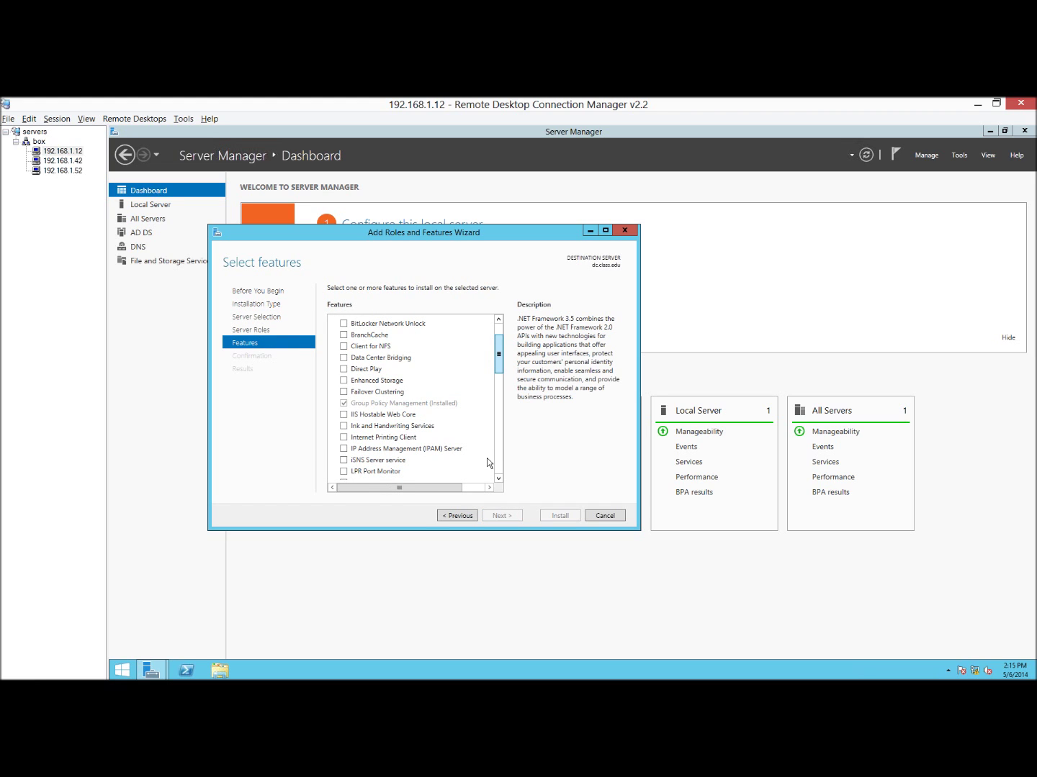
scroll(487, 458, down, 8)
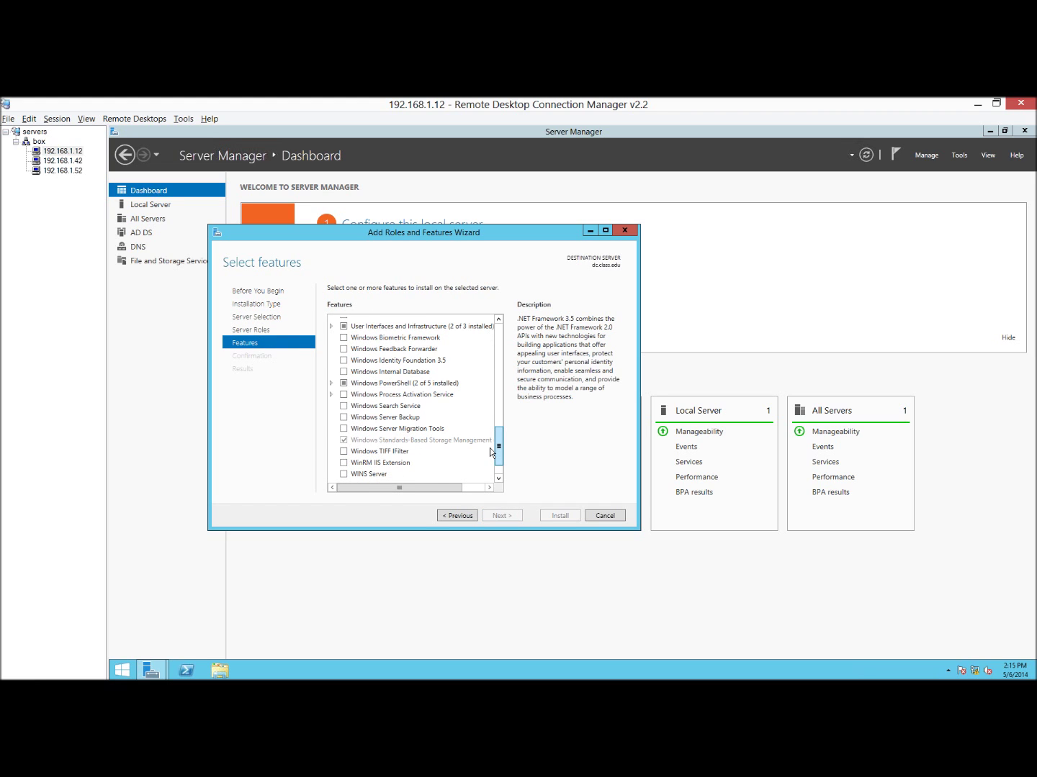
scroll(394, 436, up, 1)
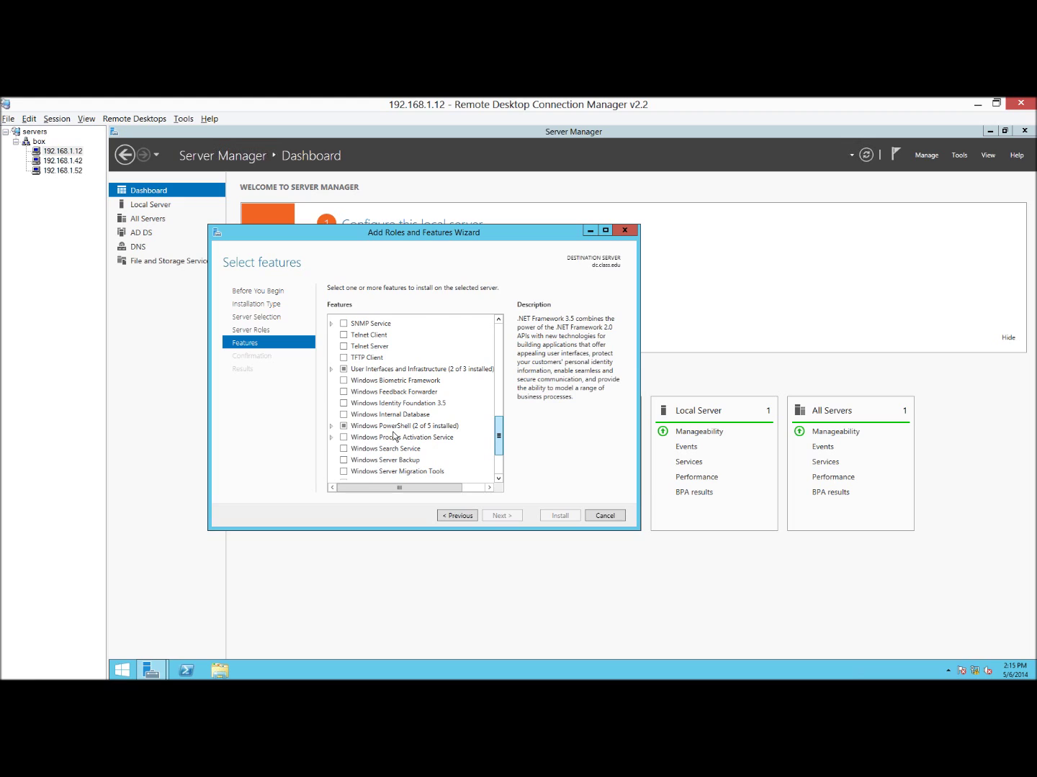
scroll(394, 435, down, 1)
click(471, 433)
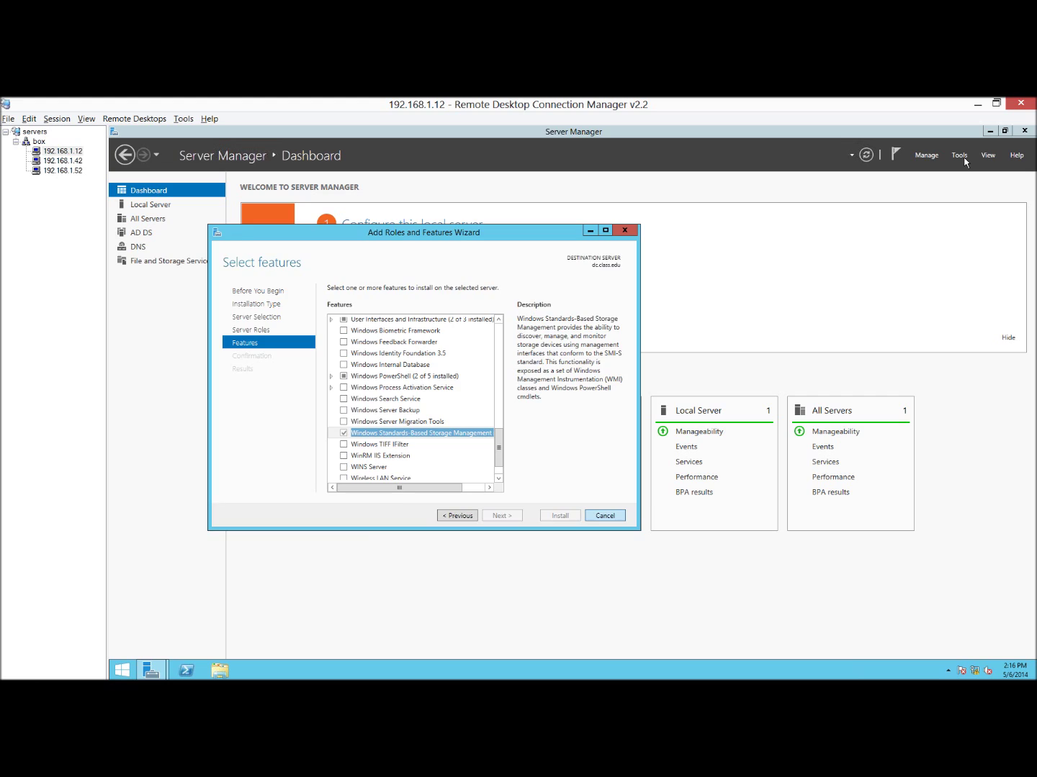
click(891, 504)
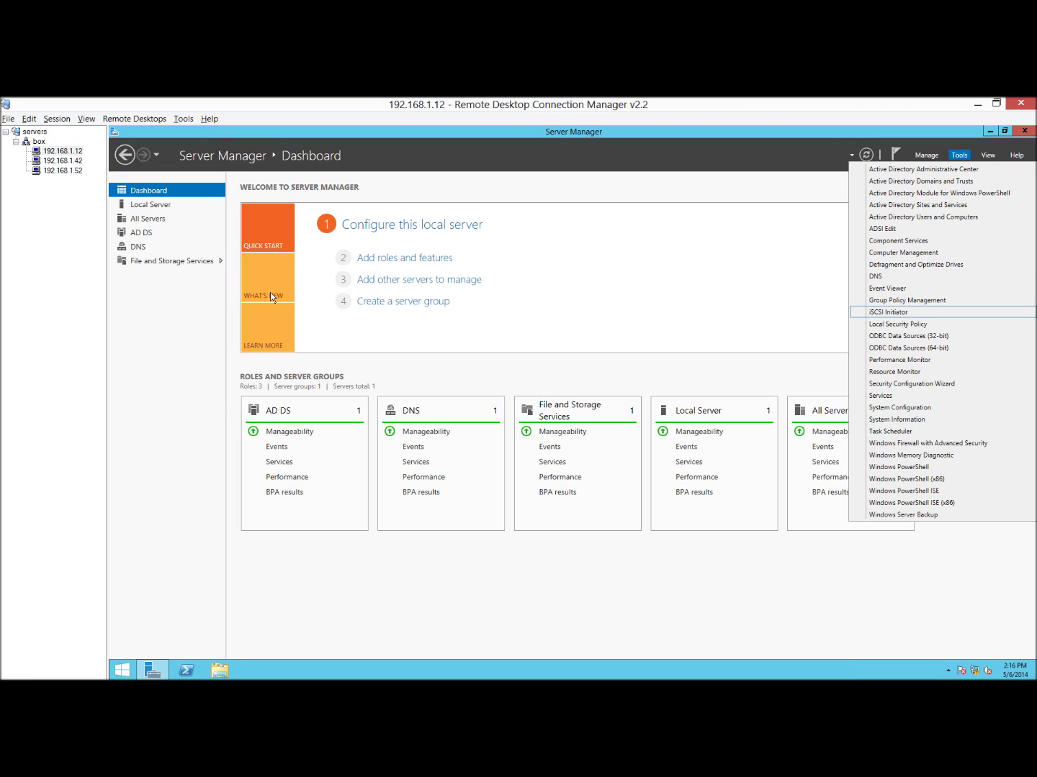
Go to File and Storage Services > iSCSI and launch the New iSCSI Virtual Disk Wizard.
click(188, 261)
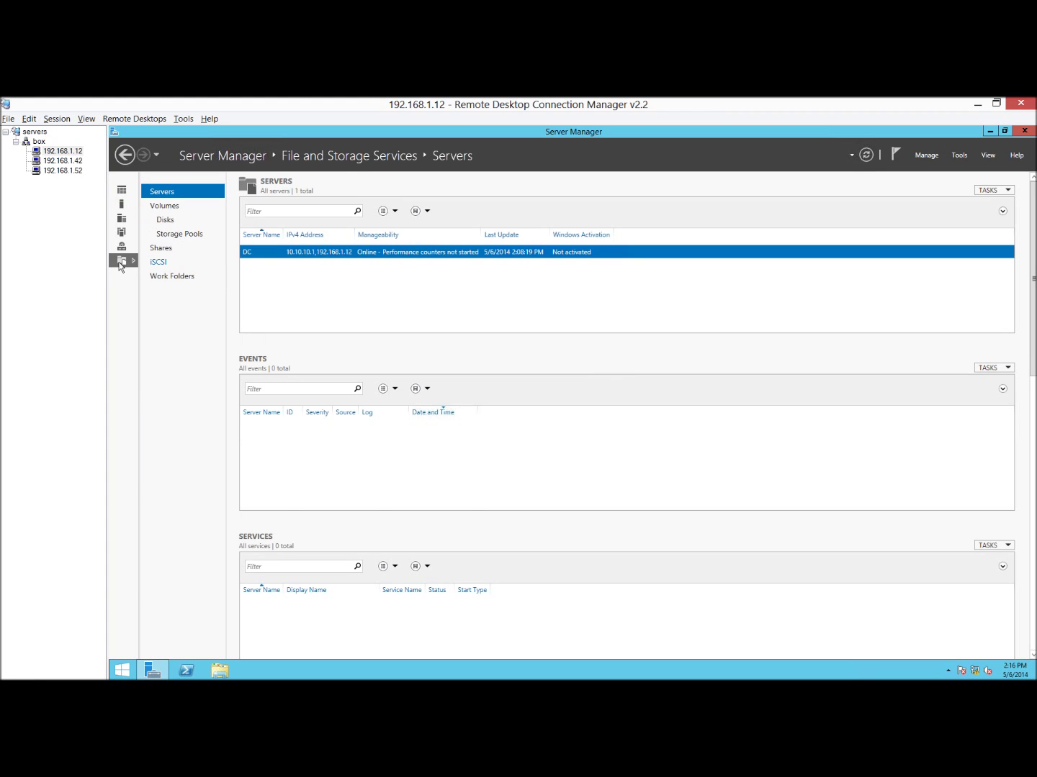
click(123, 190)
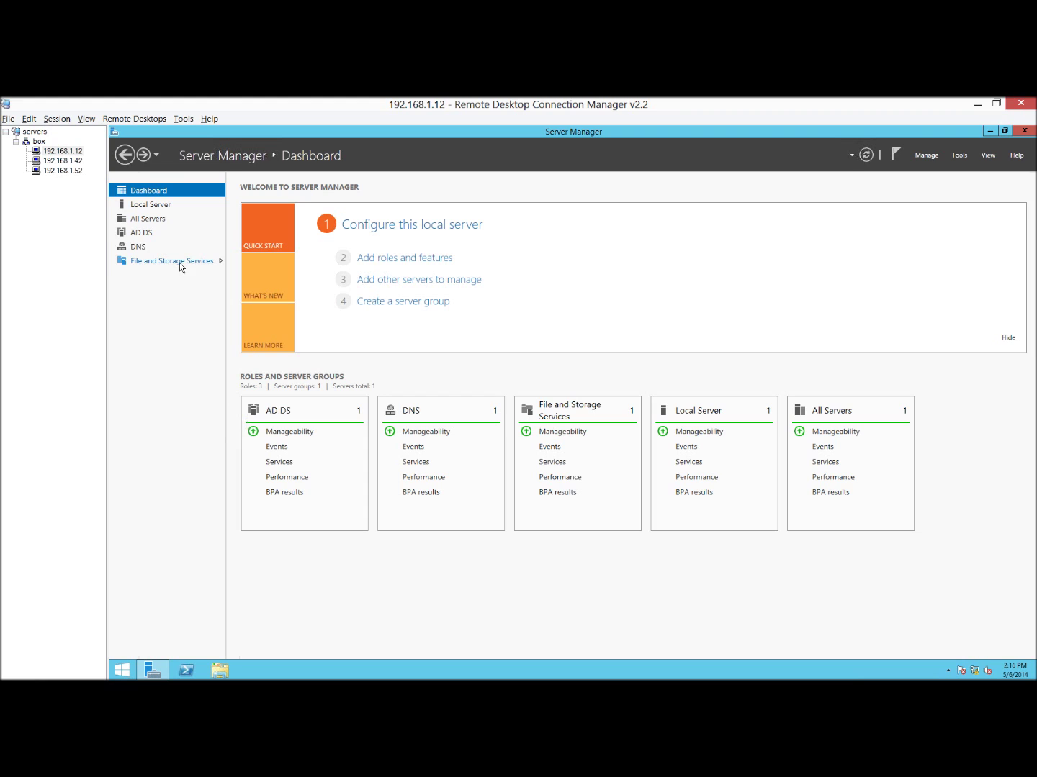
click(179, 262)
click(159, 263)
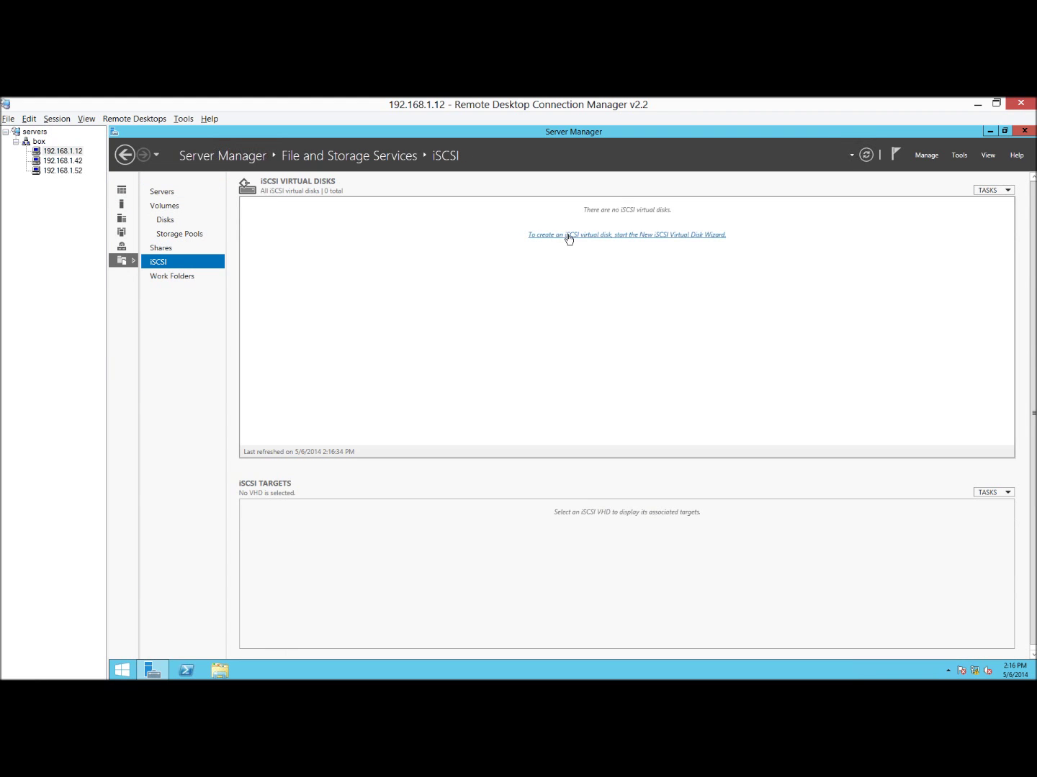
click(570, 236)
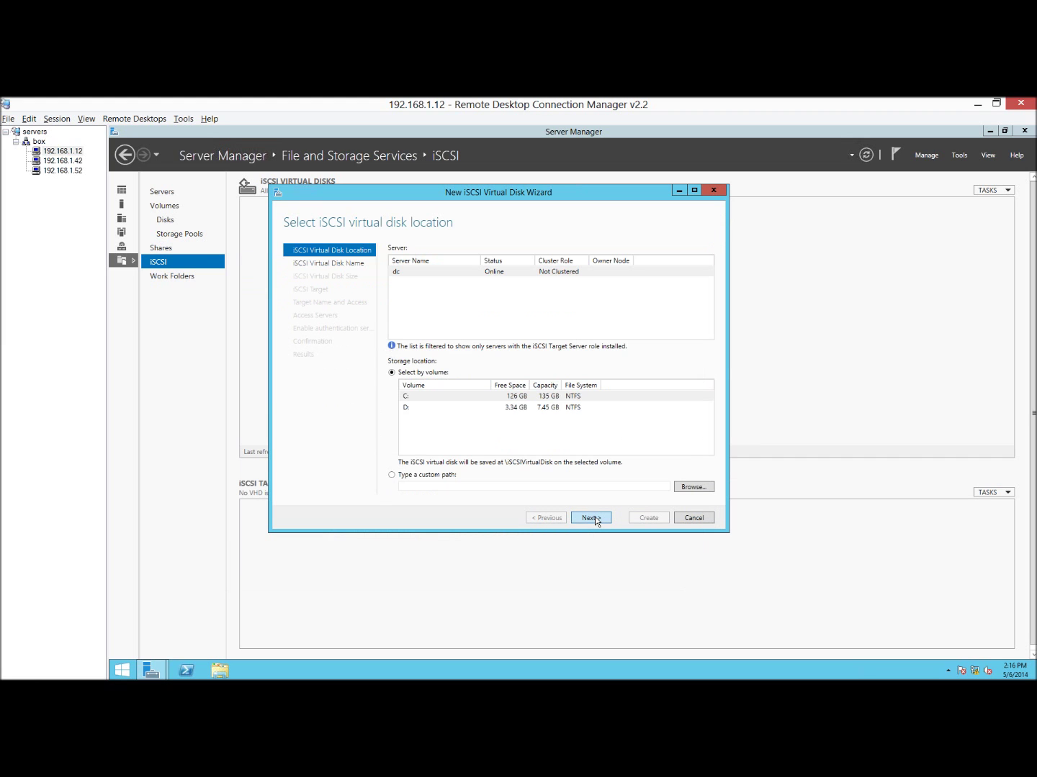
Keep the default location and create virtual disk disk01 with a 40 GB size.
click(590, 518)
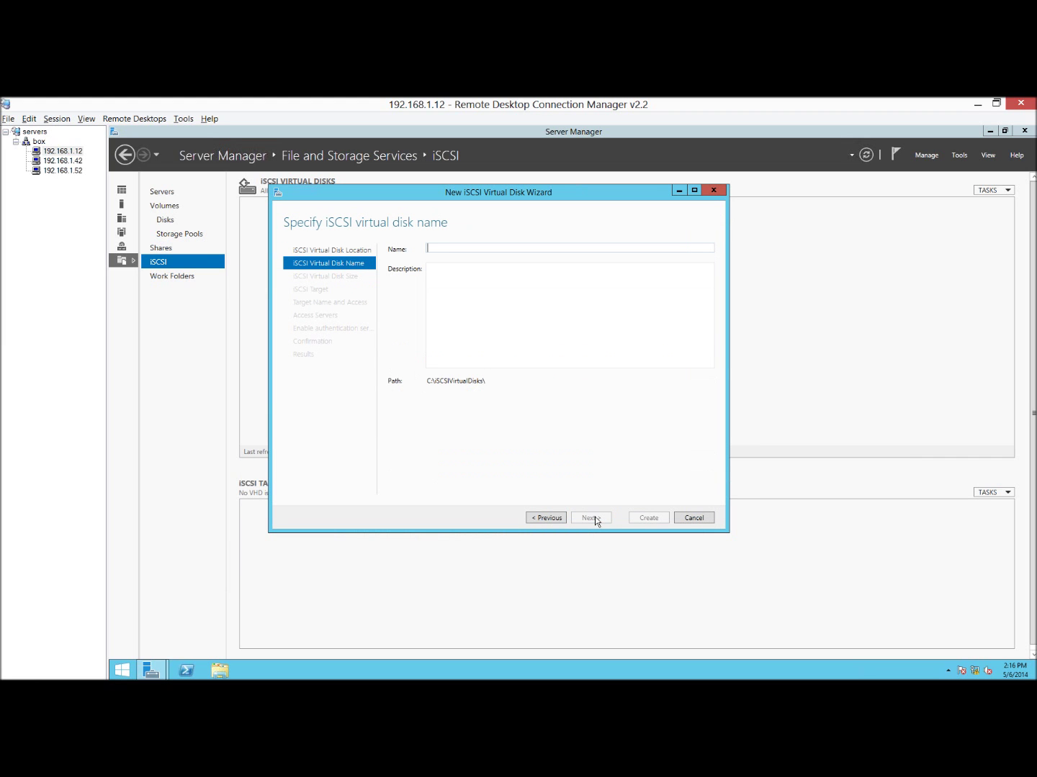
text(disk01)
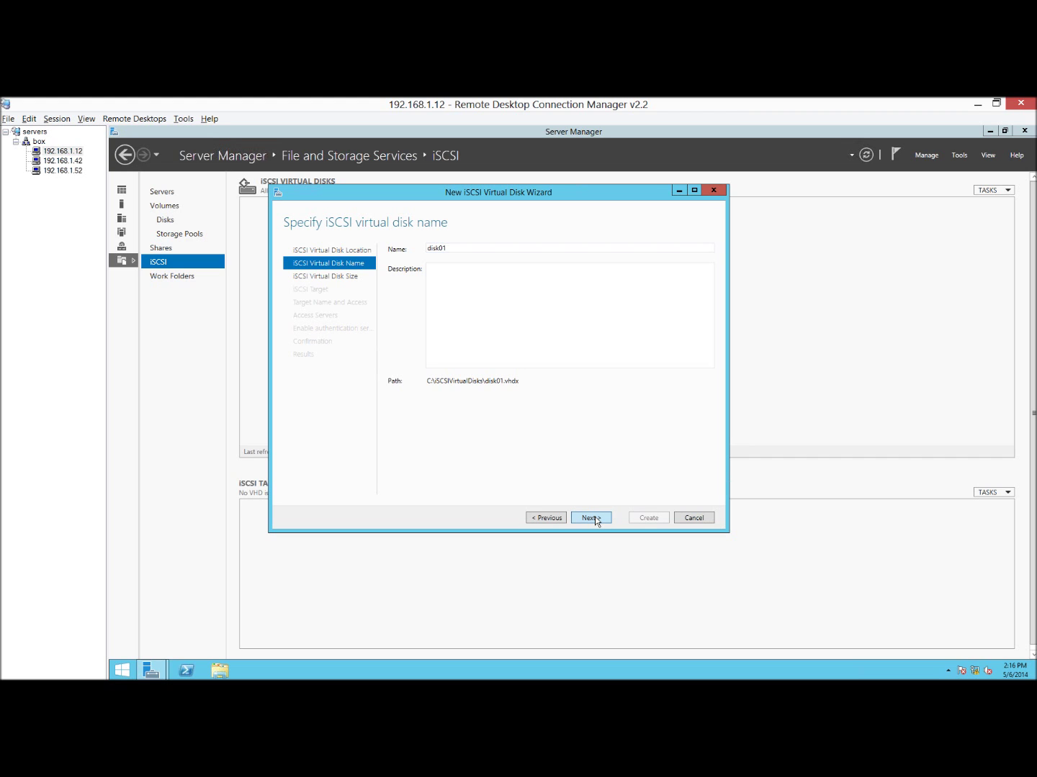
click(590, 518)
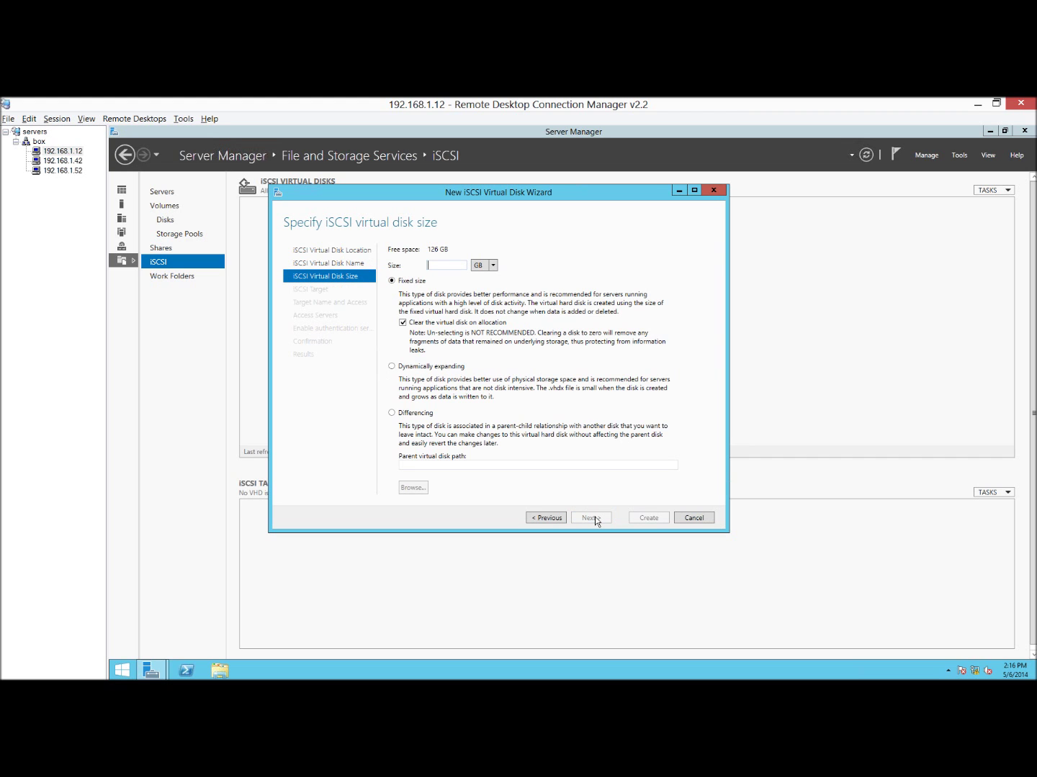
text(40)
Assign disk01 to a new iSCSI target named 'target'.
click(590, 517)
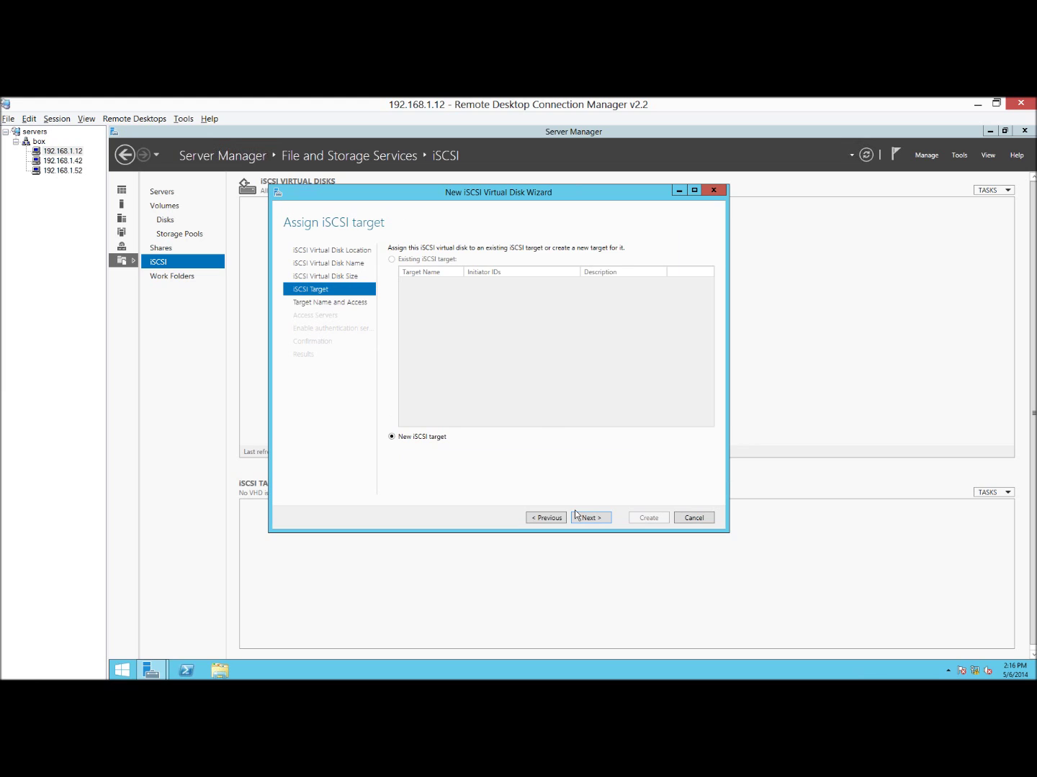
key(Return)
text(target01)
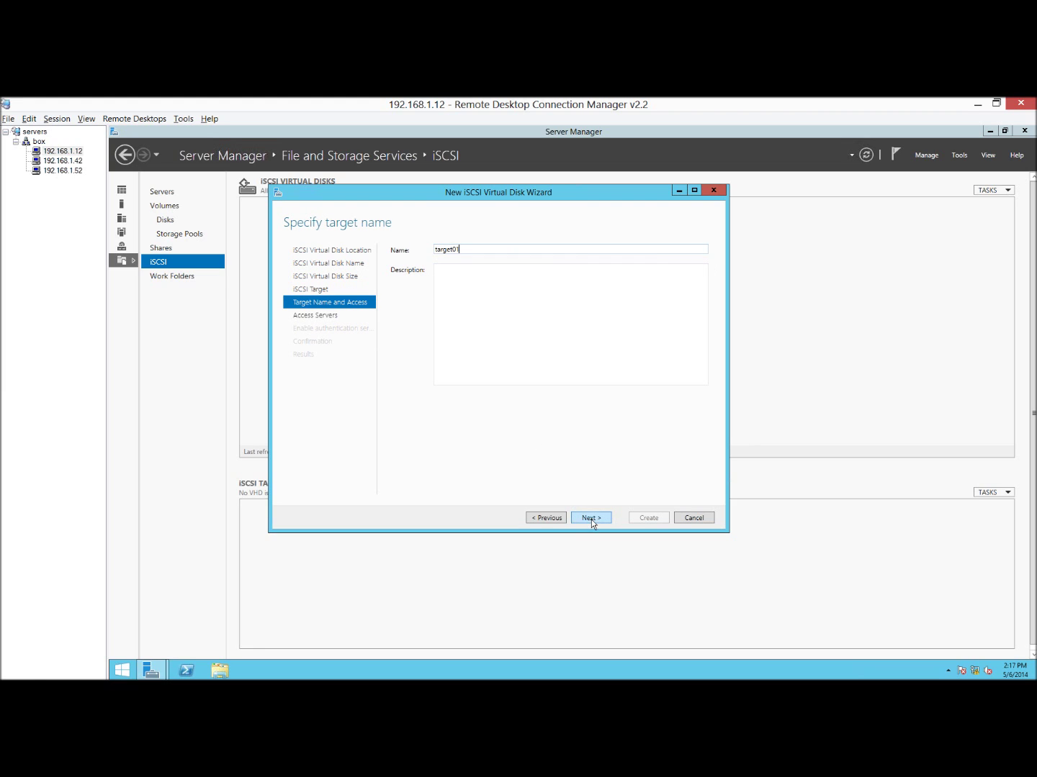
click(591, 519)
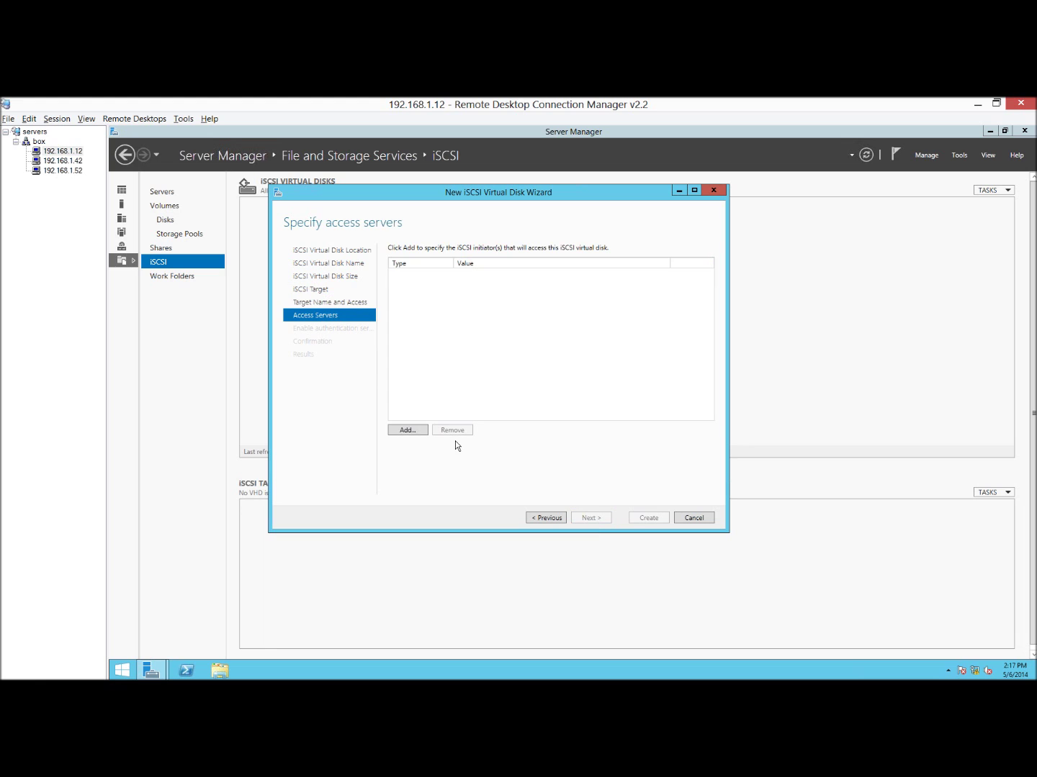
Add an access server by IP address, entering 192.168.1.142 by mistake.
click(407, 430)
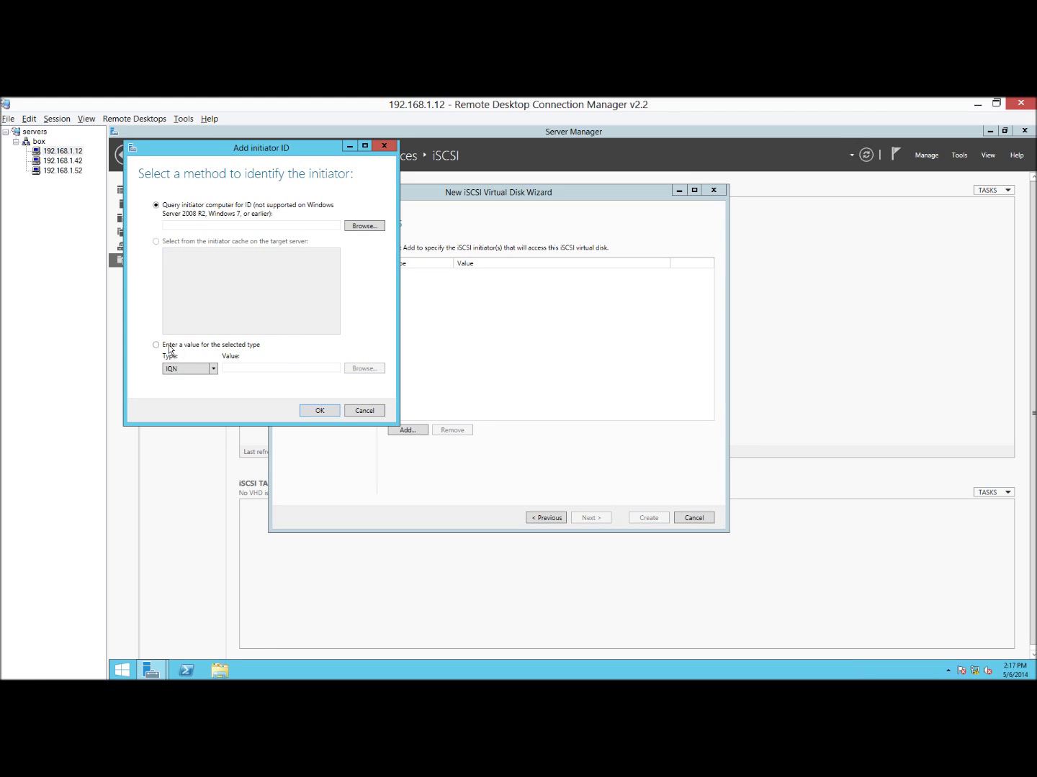
click(188, 369)
click(209, 398)
click(237, 368)
text(192.168.1.142)
key(Return)
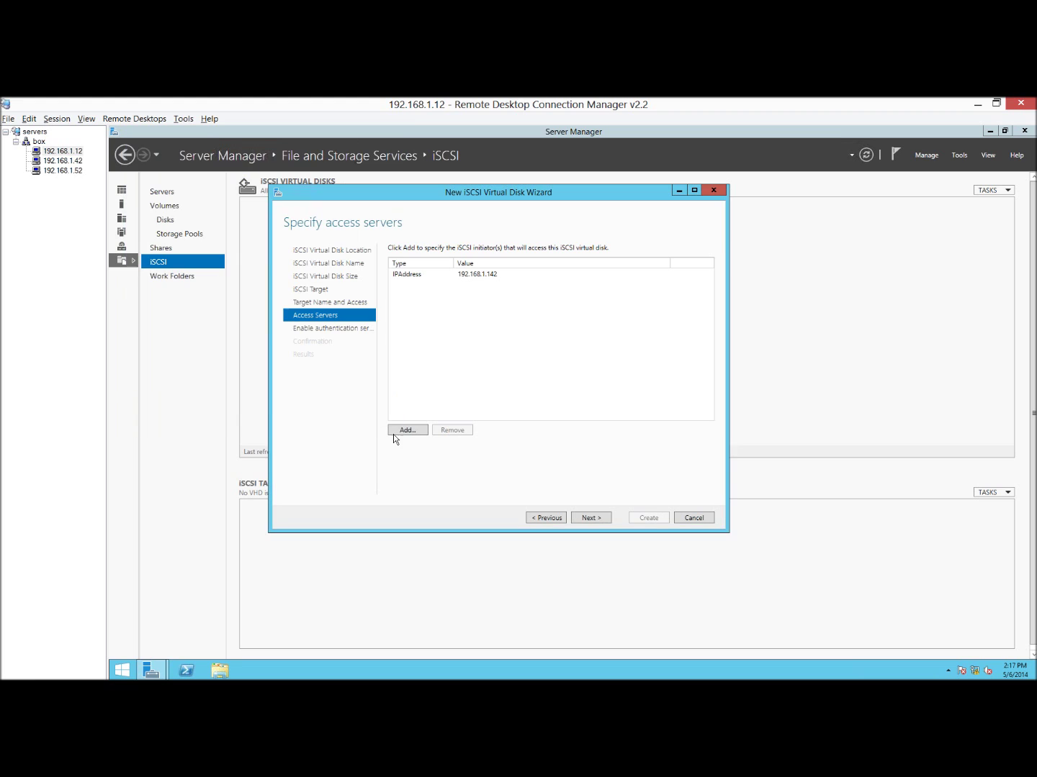
Add 192.168.1.52 as an access server and remove the mistyped 192.168.1.142.
click(404, 432)
click(169, 359)
click(204, 383)
click(196, 417)
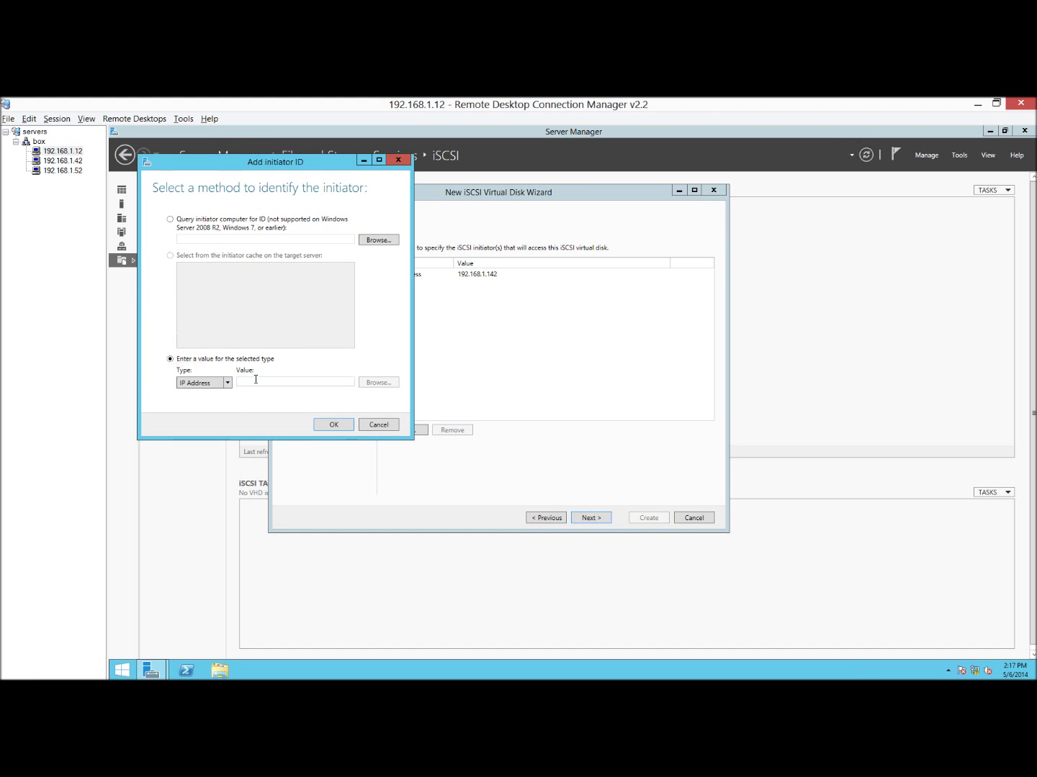
click(256, 379)
text(192.168.1.52)
click(333, 425)
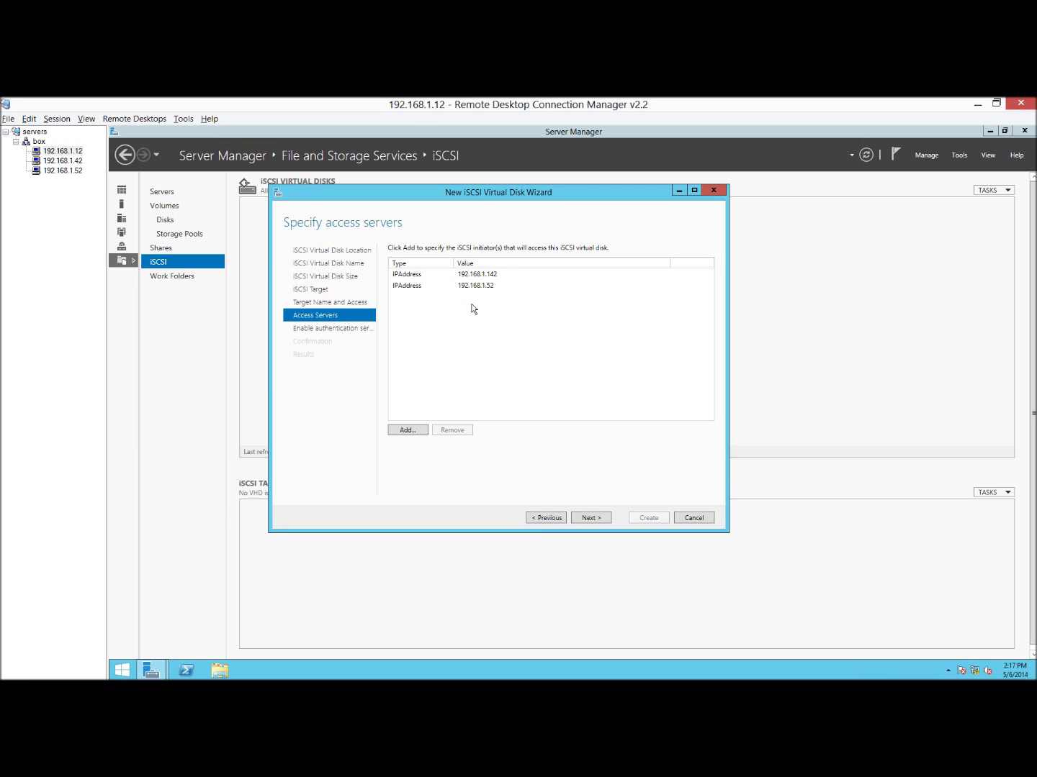
click(456, 431)
Add 192.168.1.42 as an IP-address access server and continue to authentication.
click(410, 429)
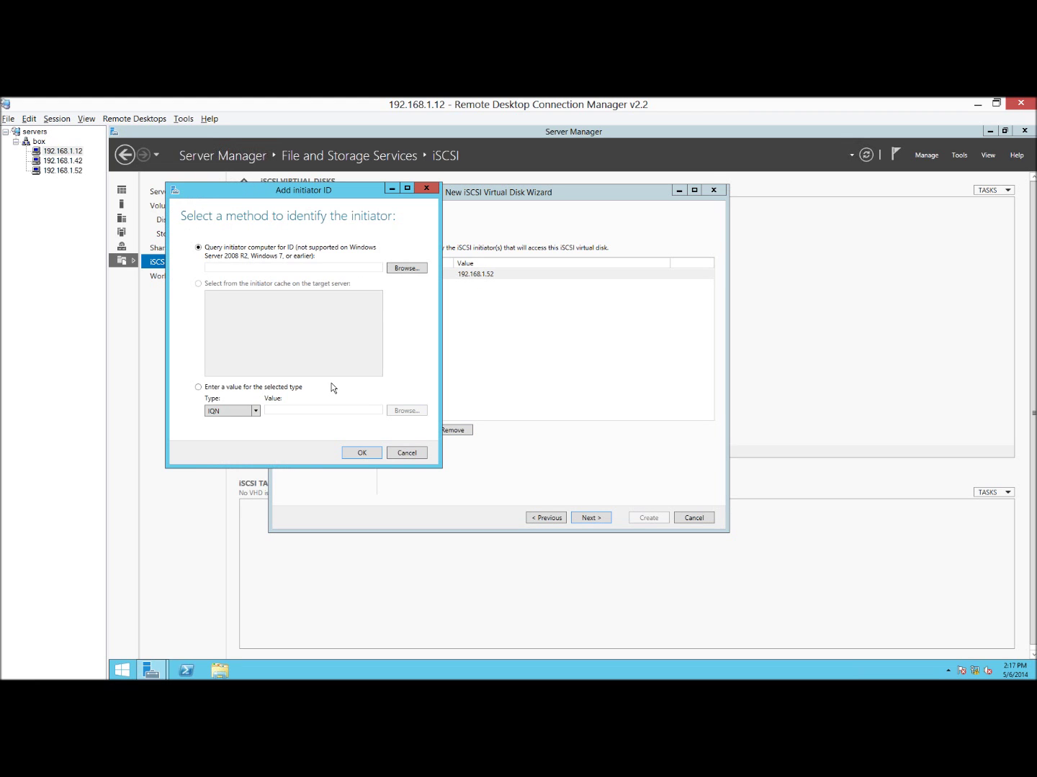
click(222, 414)
key(Down)
key(Down)
key(Tab)
text(192.168.1.42)
click(362, 453)
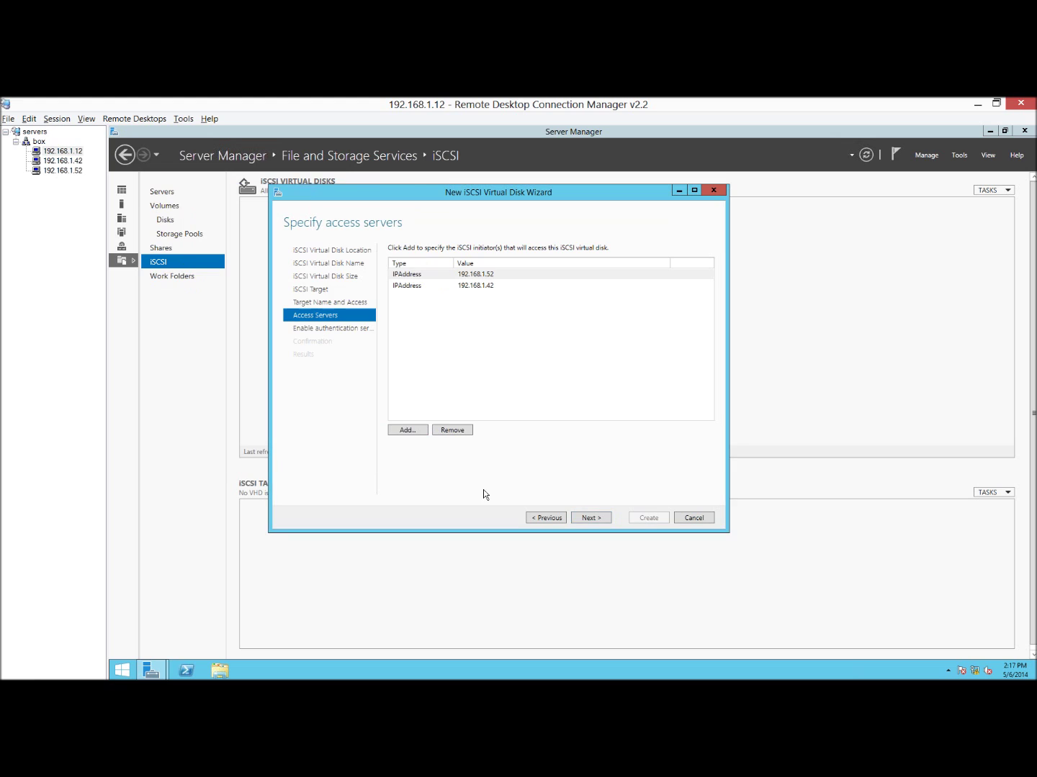
click(590, 518)
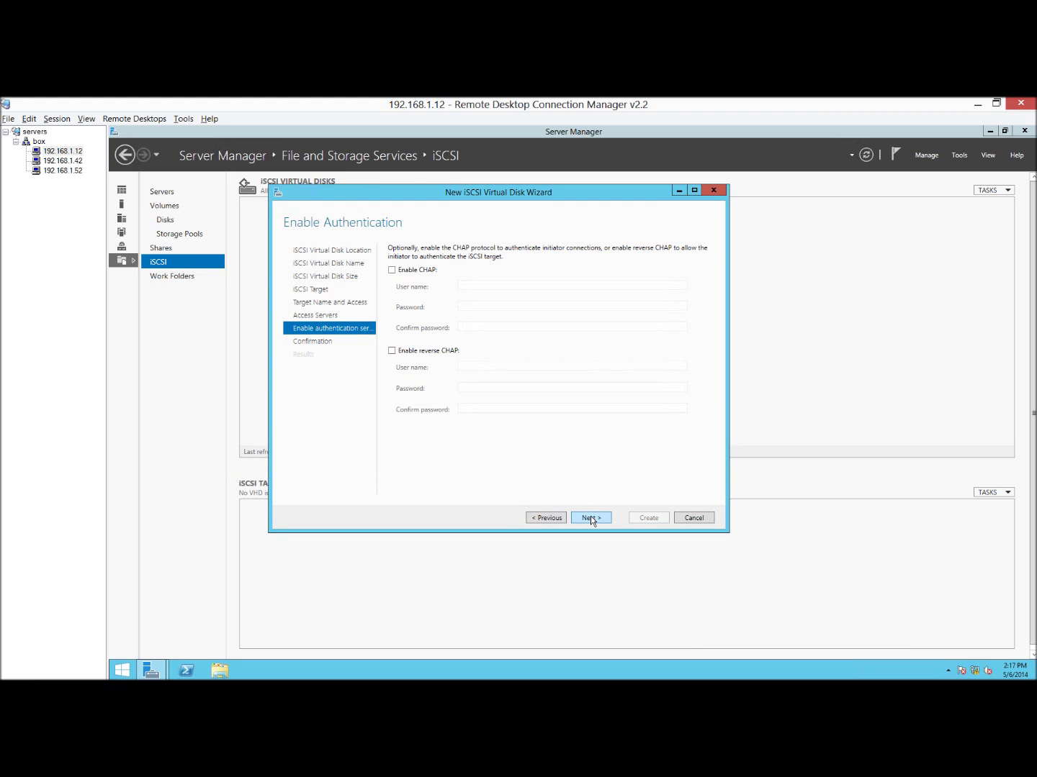
Go back and add 192.168.1.62 as a third access server, then continue.
click(551, 518)
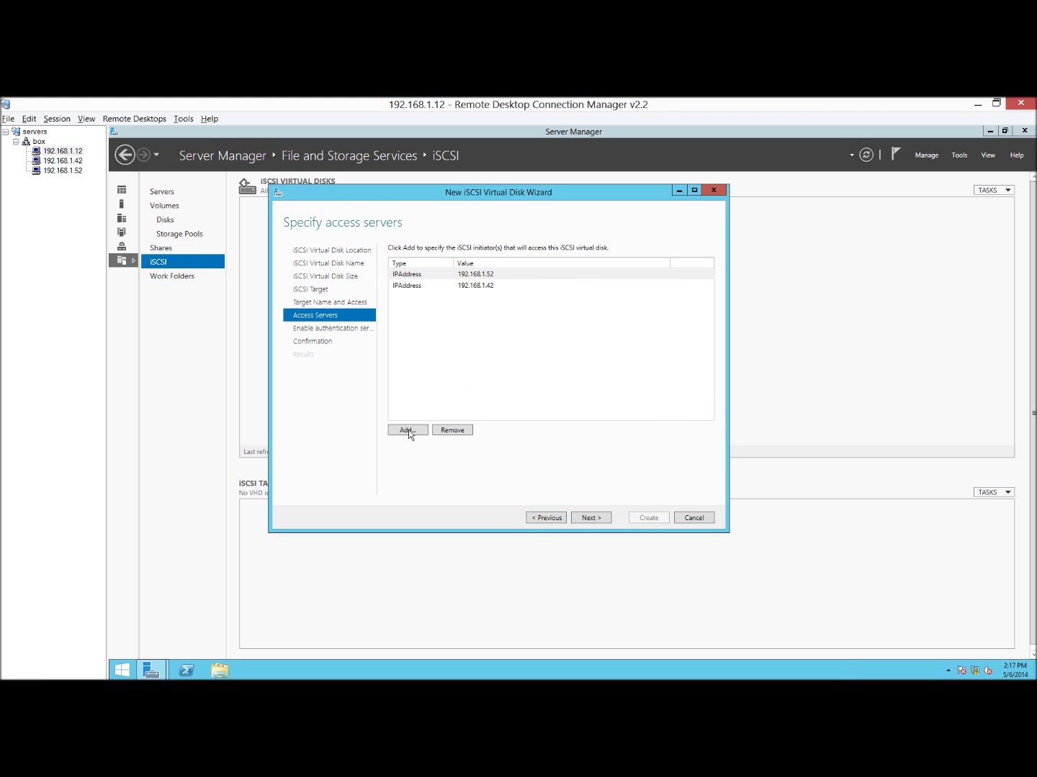
click(408, 430)
click(263, 445)
click(259, 472)
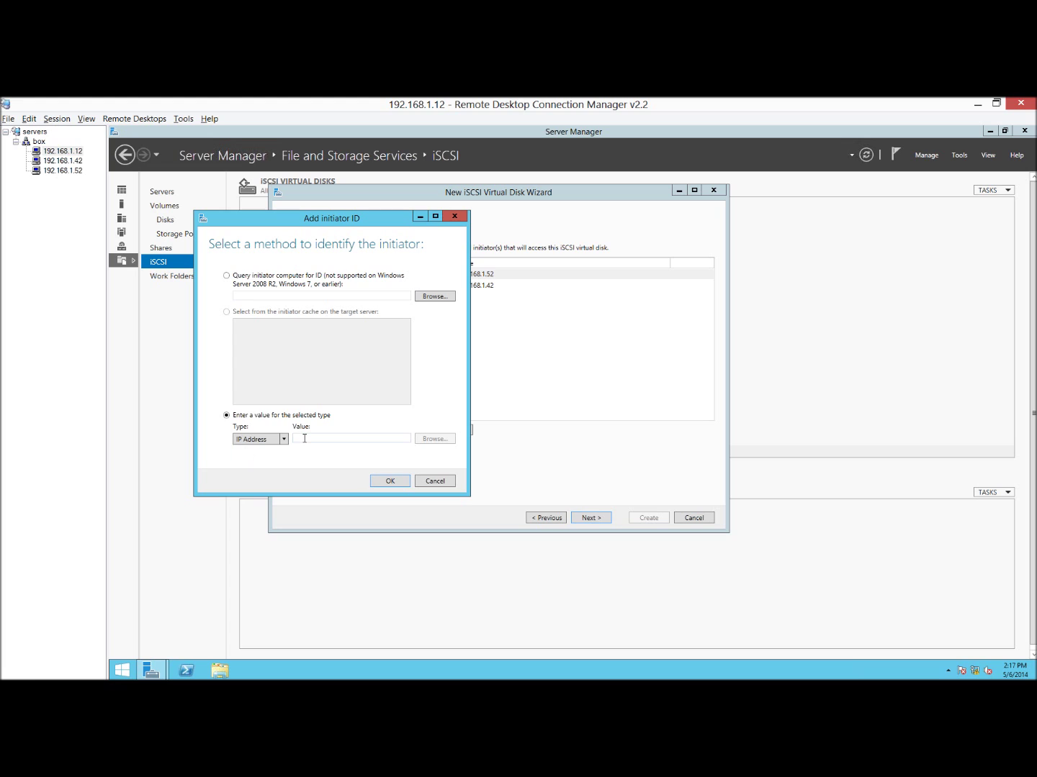
click(305, 438)
text(192.168.1)
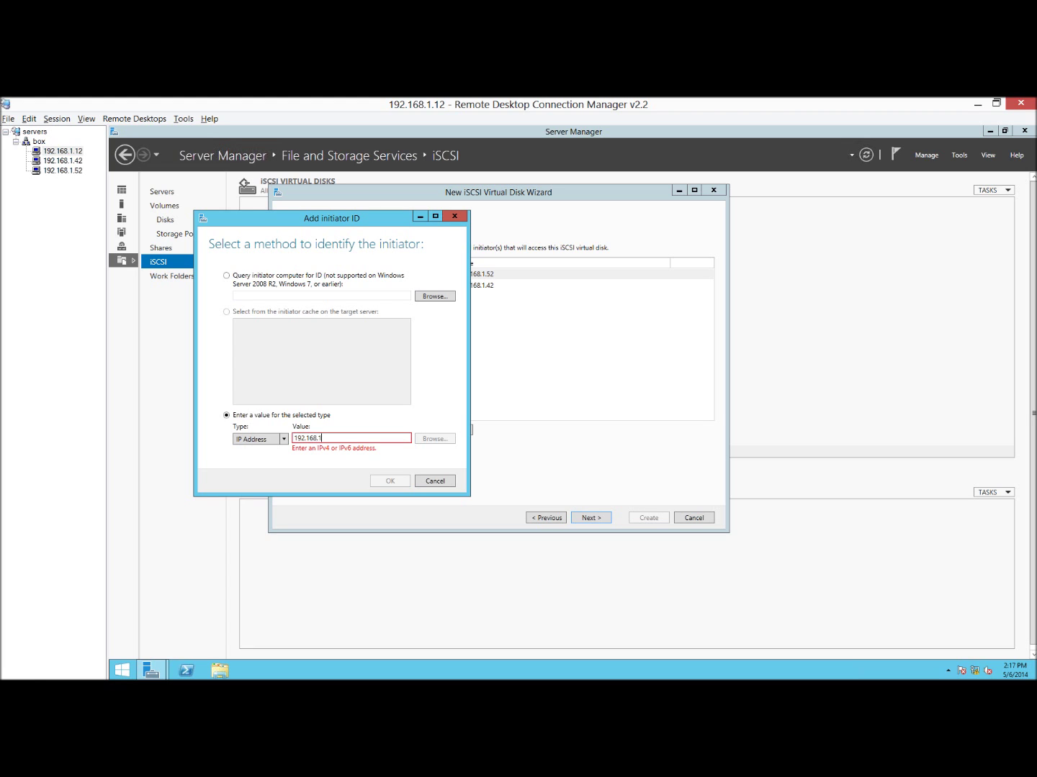
text(.62)
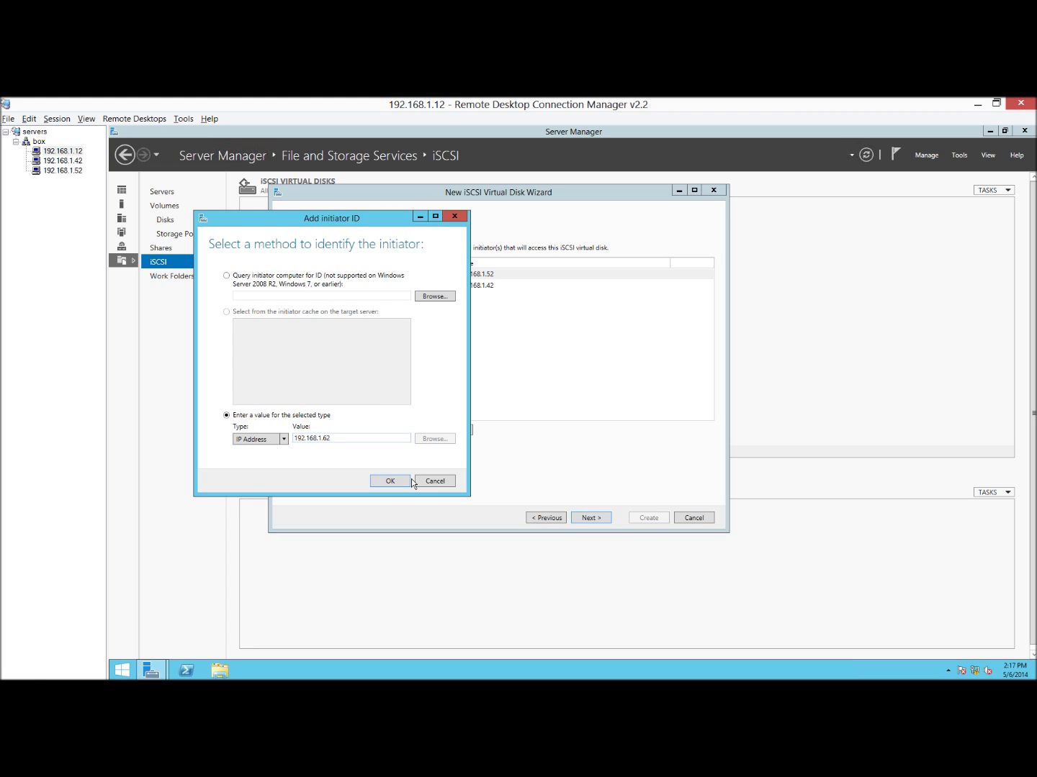
click(408, 481)
click(603, 519)
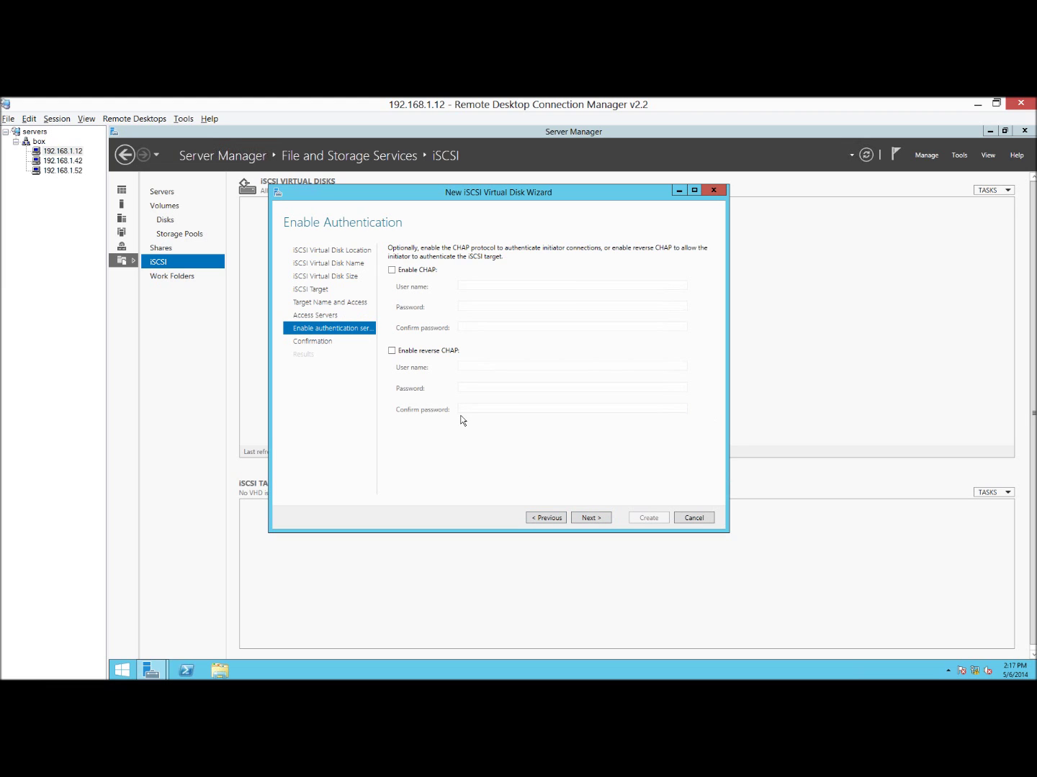
Leave CHAP off, create disk01 with its target, close the wizard, and right-click the disk list.
click(602, 519)
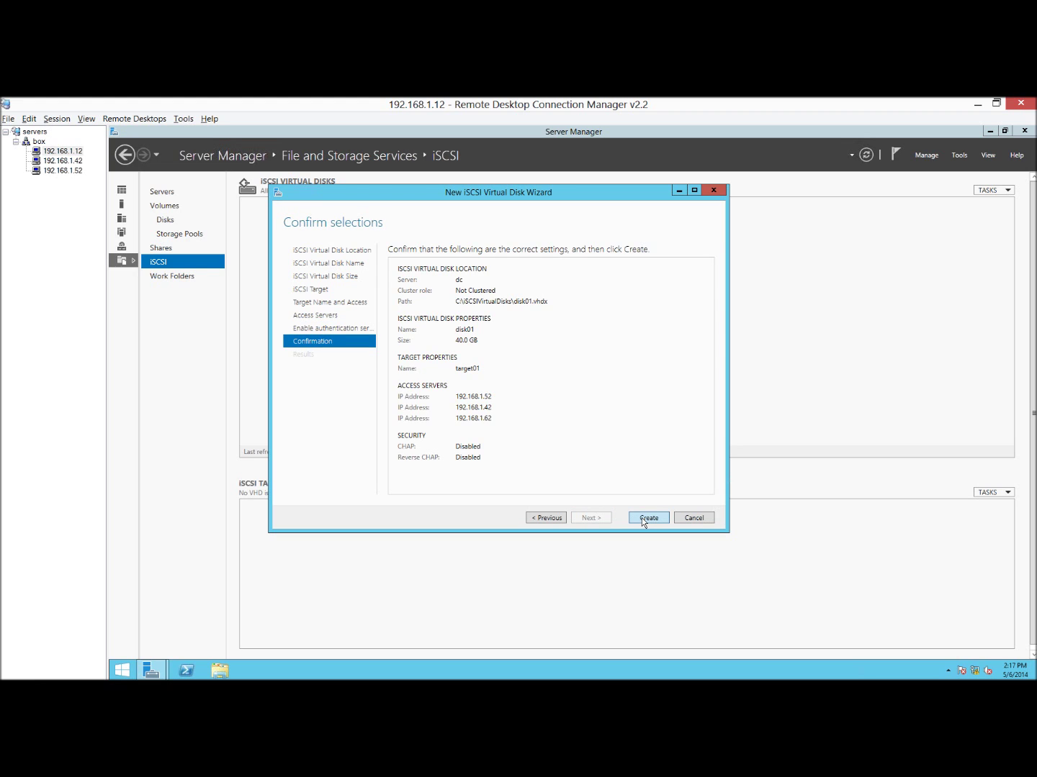
click(641, 517)
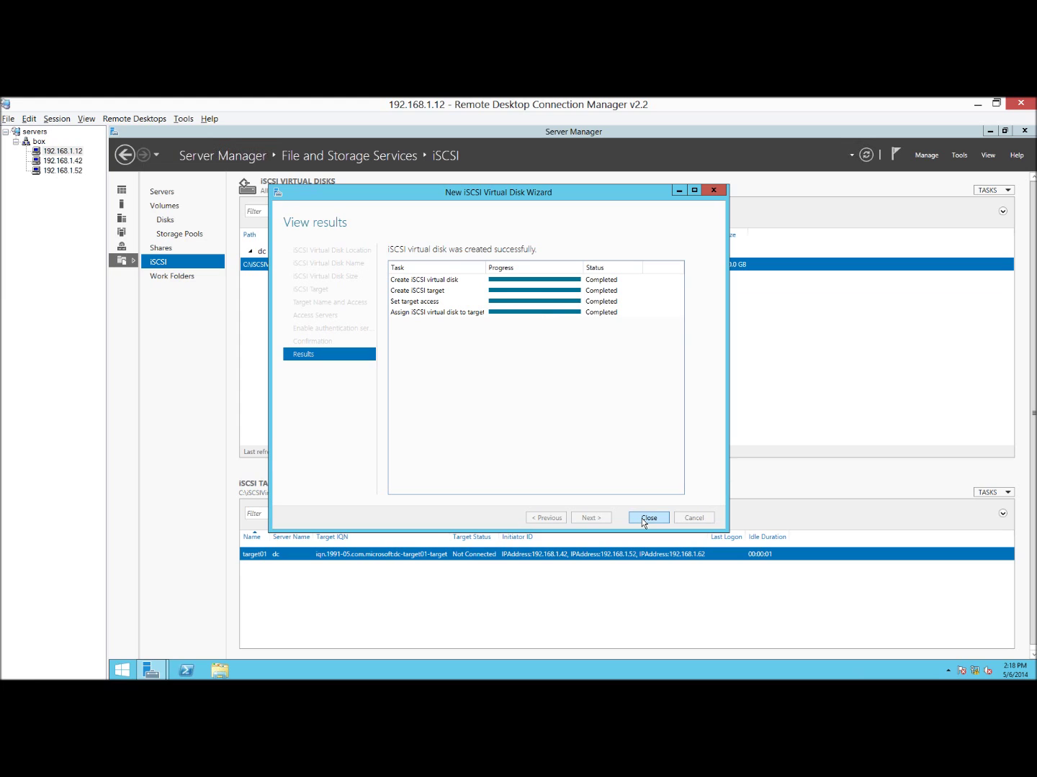
click(641, 518)
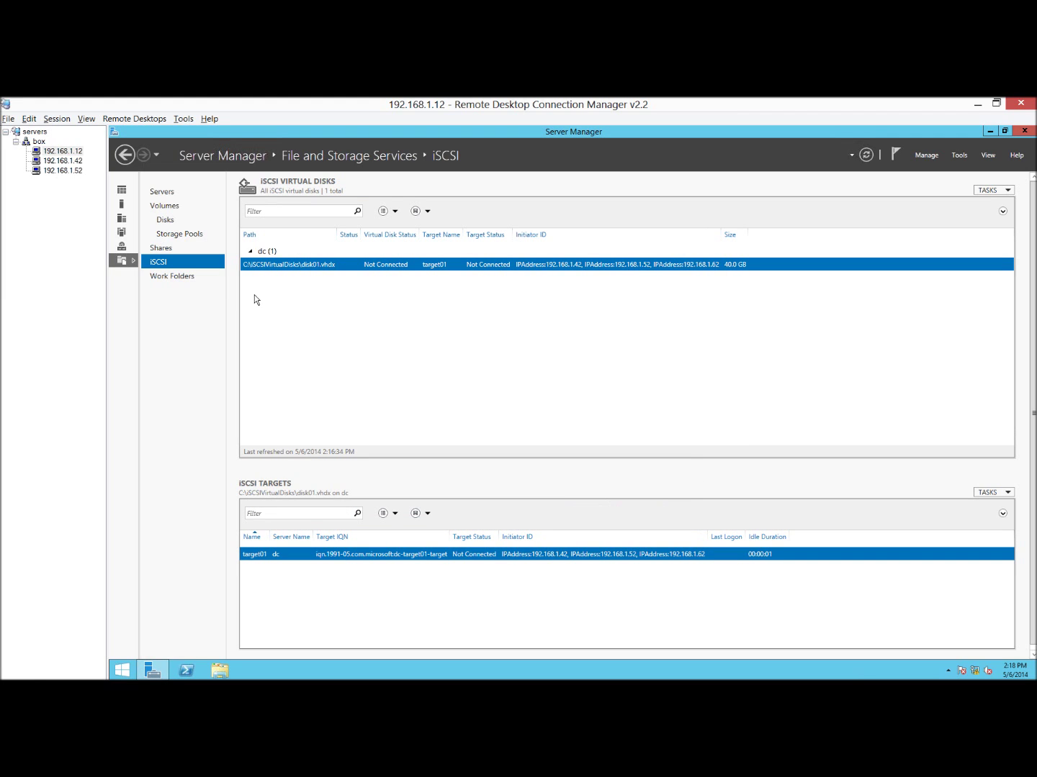
right_click(321, 292)
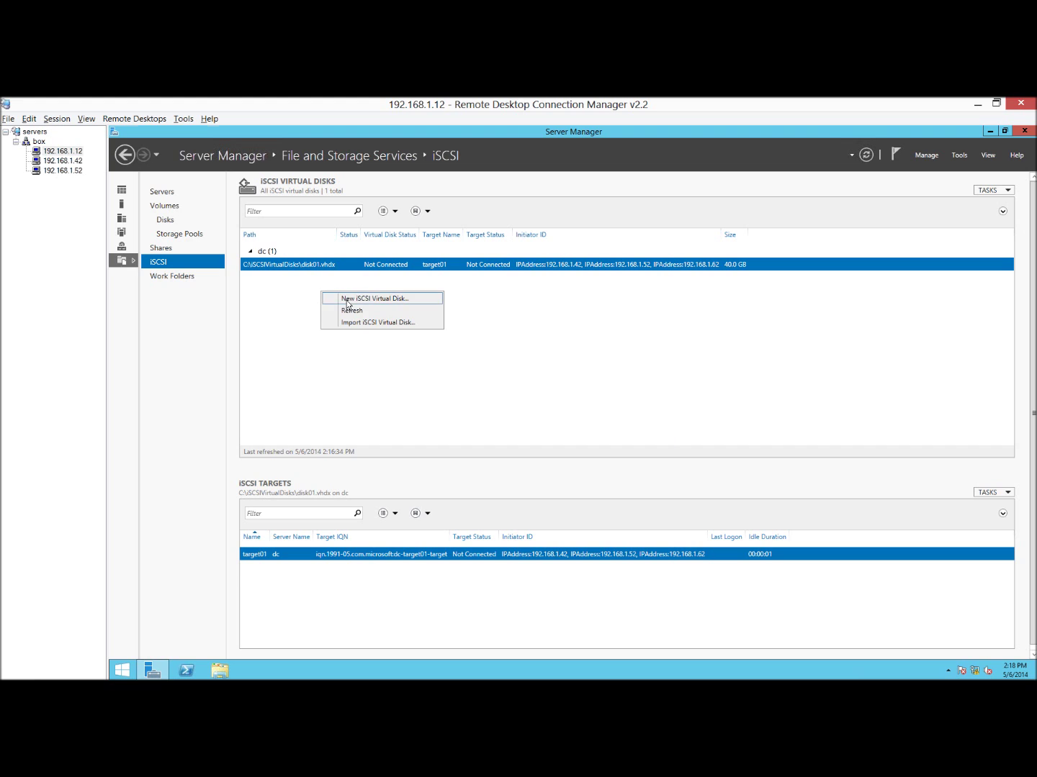
Start a new virtual disk named disk02, 1 GB and dynamically expanding.
click(347, 299)
click(531, 559)
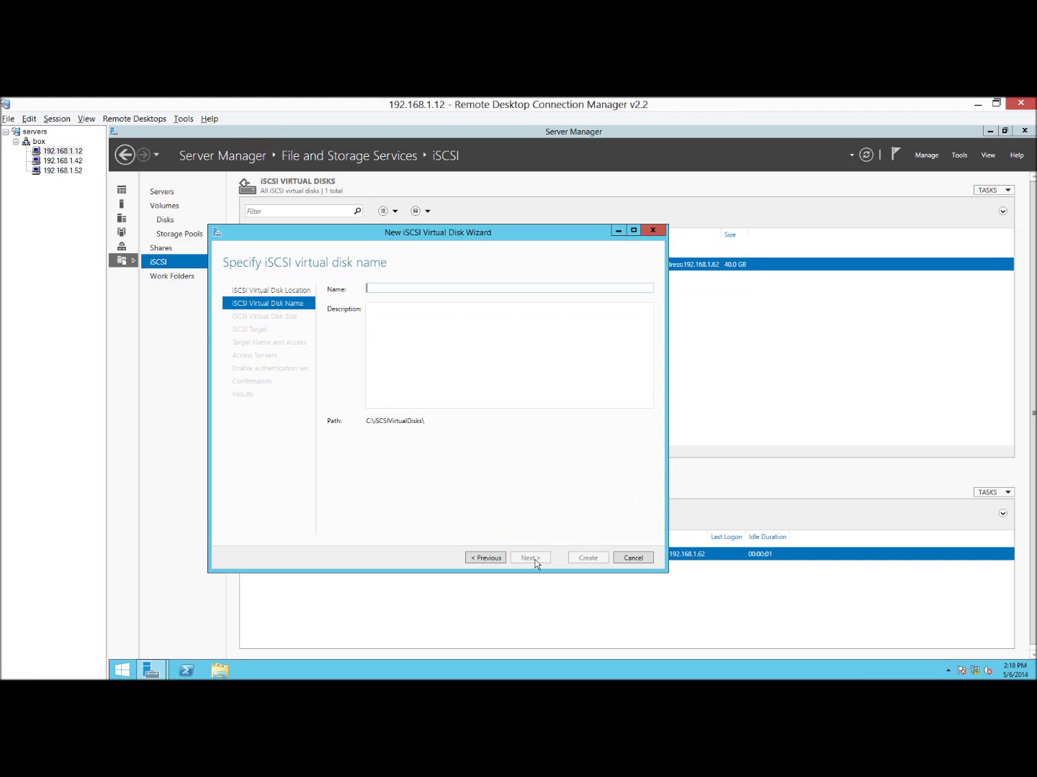
text(disk02)
key(Return)
click(354, 407)
click(376, 302)
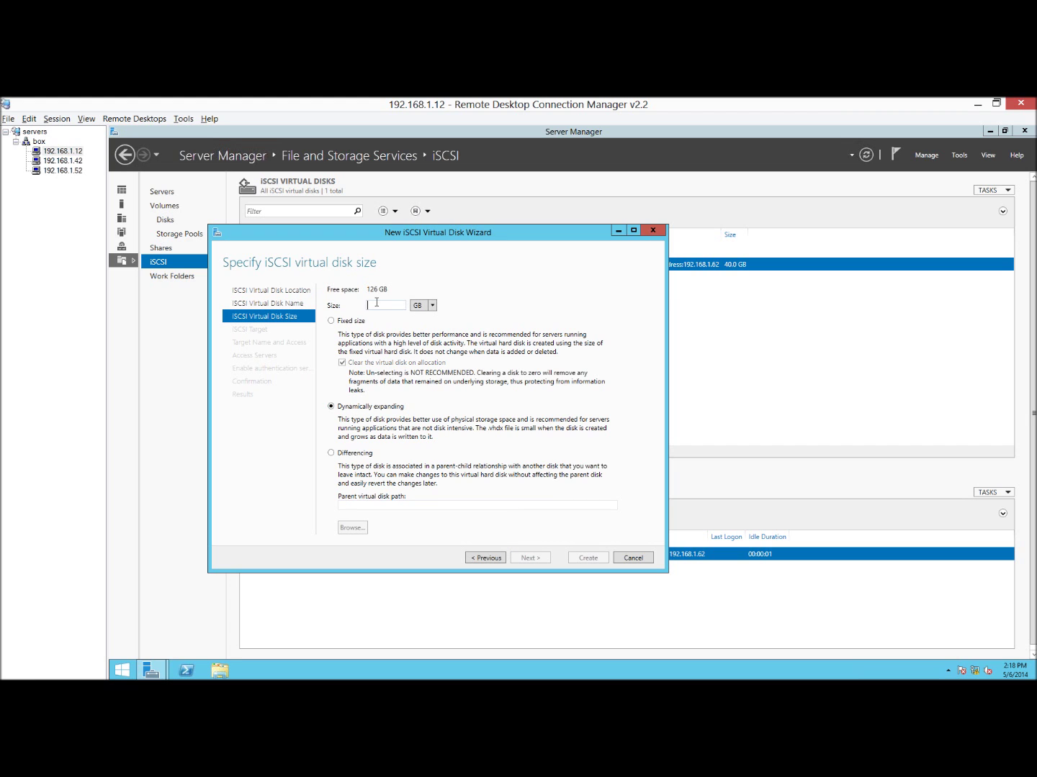
text(1)
click(532, 558)
Assign disk02 to a new iSCSI target named quorum01.
click(357, 479)
click(526, 558)
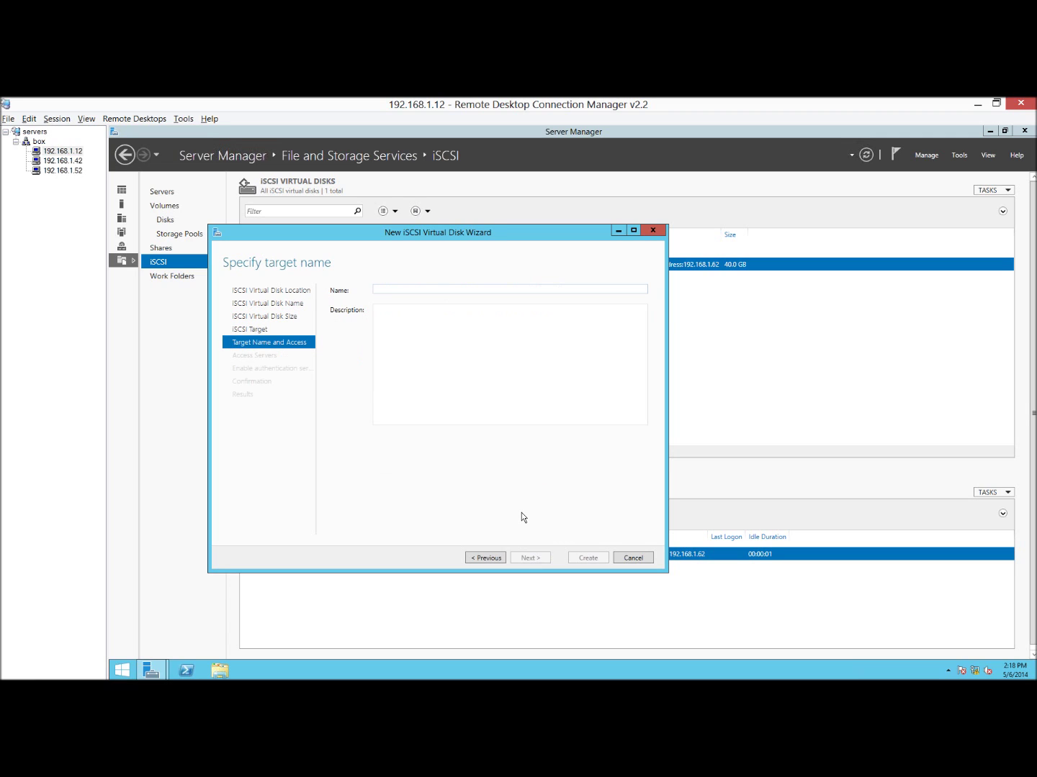
text(ta)
key(BackSpace)
key(BackSpace)
text(quorum01)
key(Return)
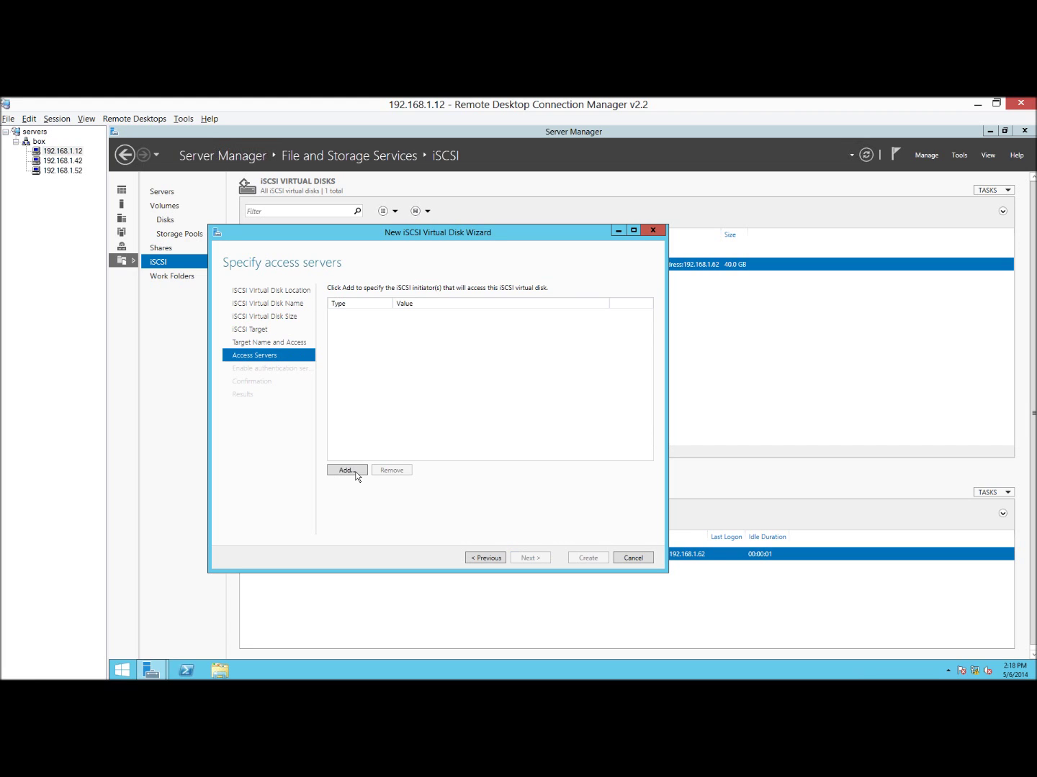
Add 192.168.1.42 and 192.168.1.52 as IP-address access servers.
click(358, 474)
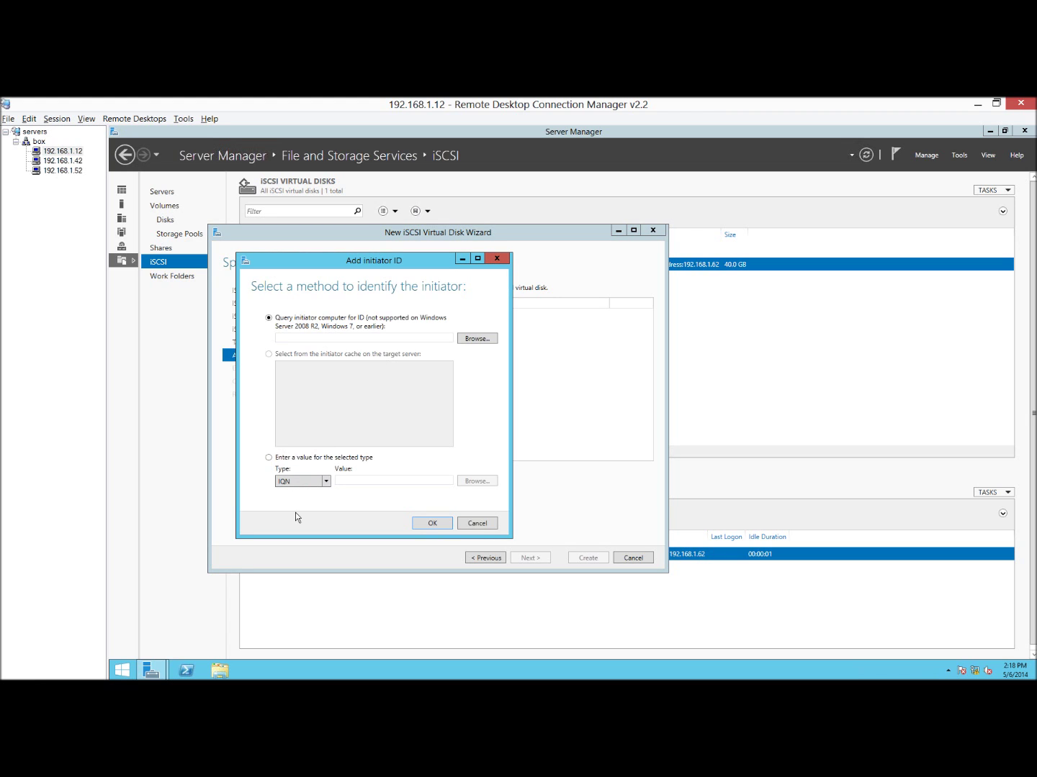
click(326, 481)
click(295, 504)
text(192.168.1.)
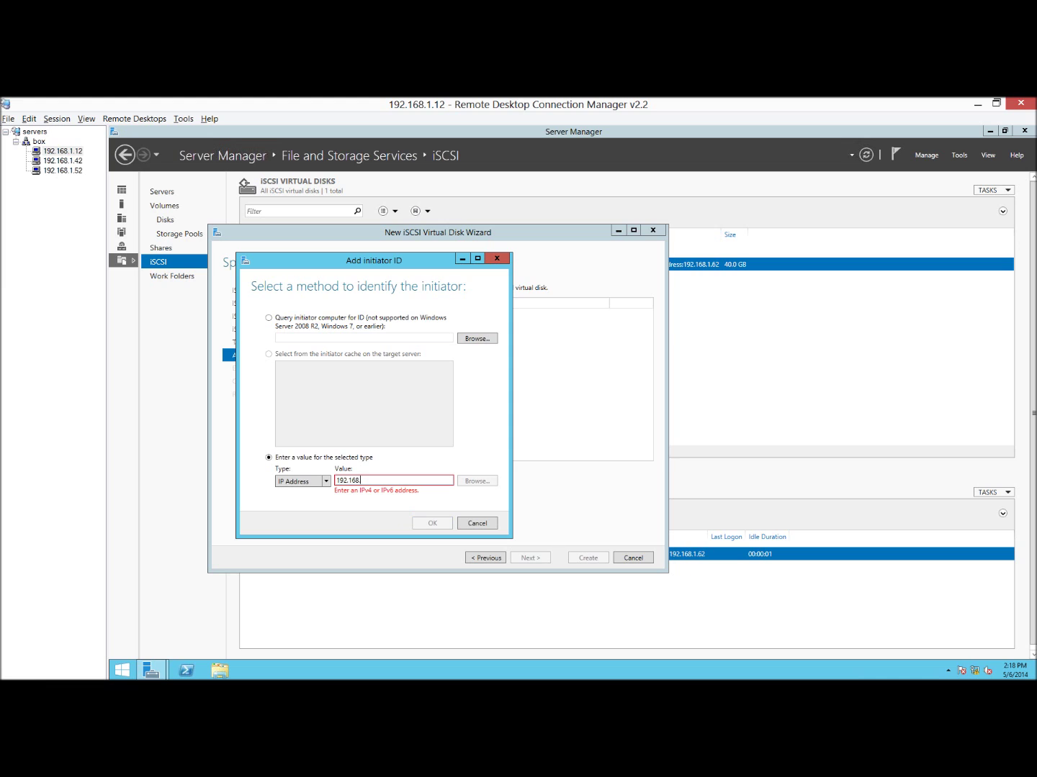
text(42)
click(432, 523)
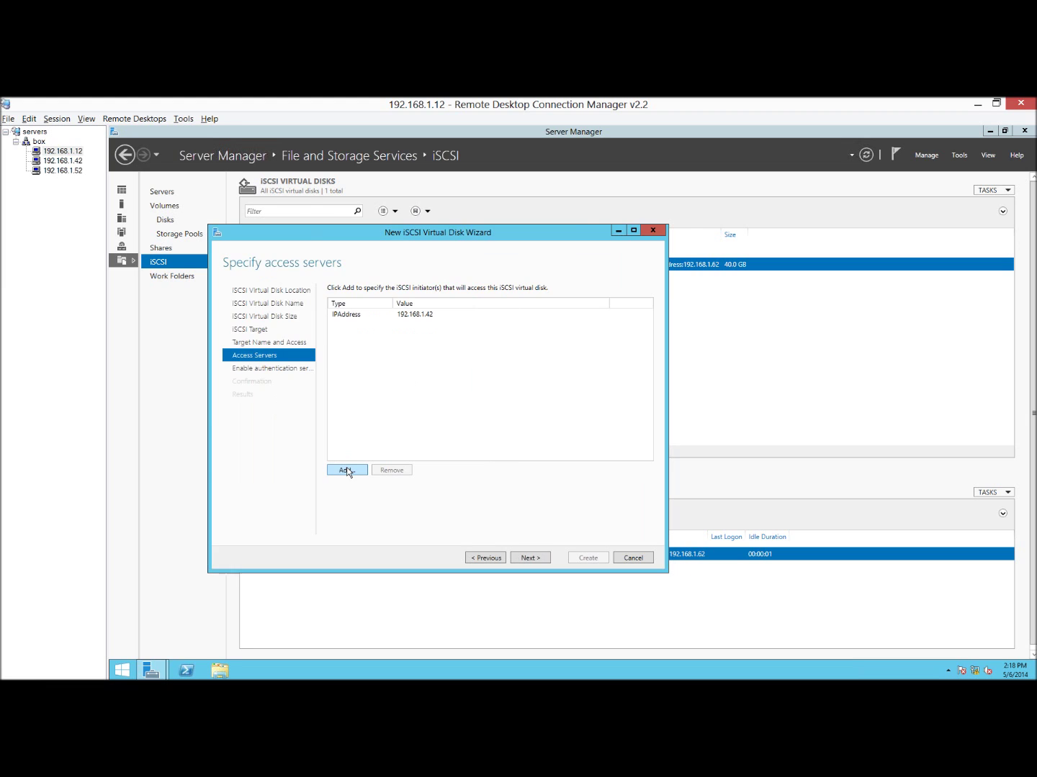
click(346, 470)
click(189, 369)
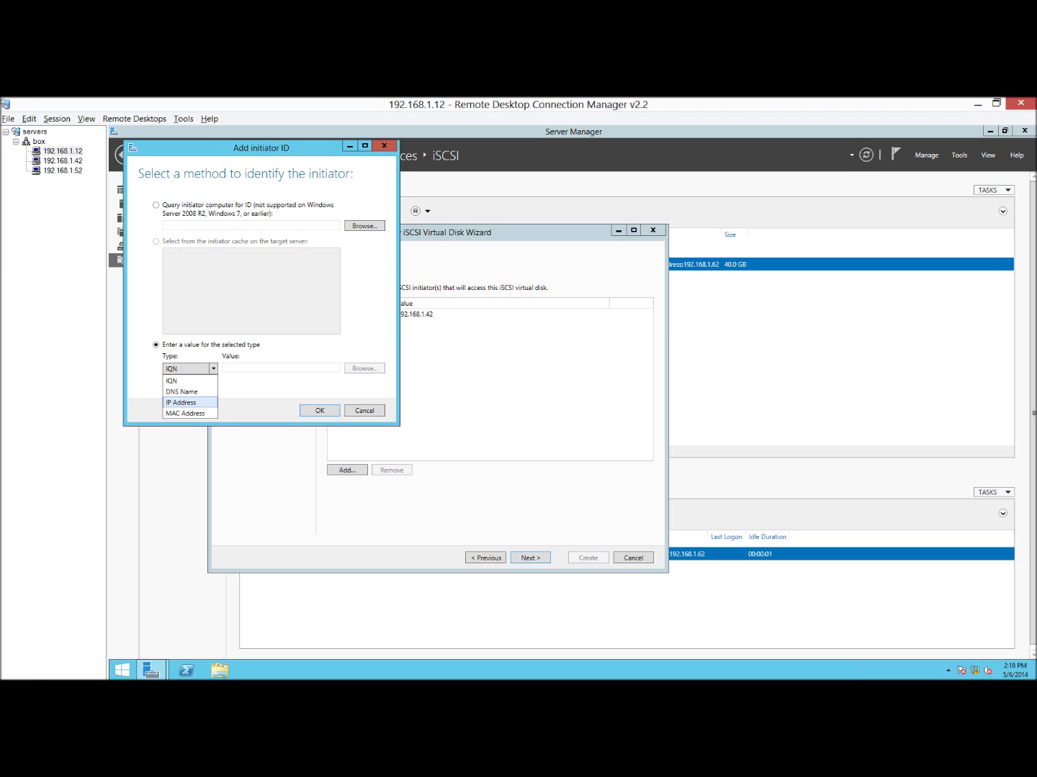
click(180, 403)
text(192.168.1.)
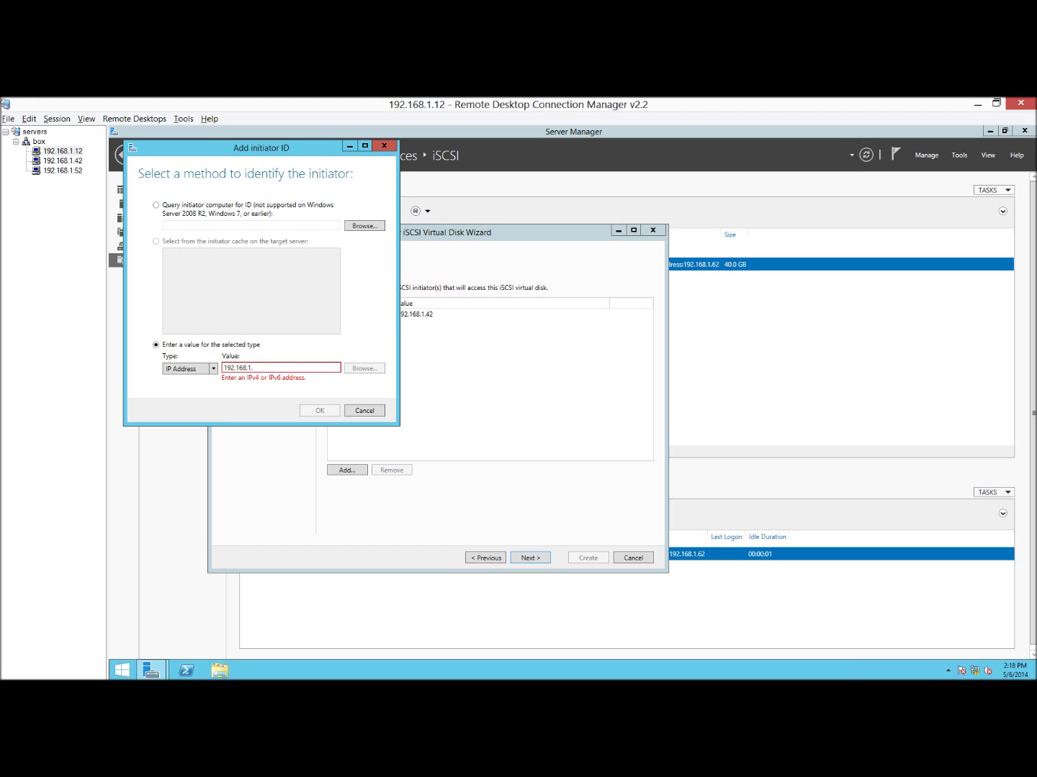
text(52)
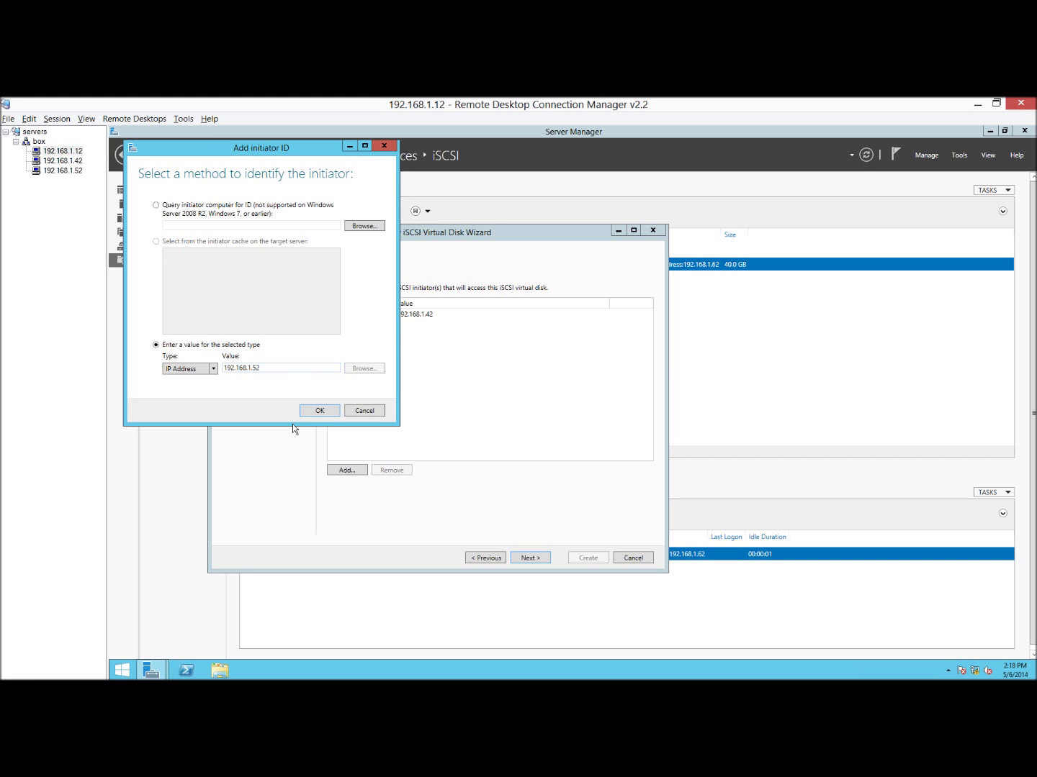
click(318, 411)
Add 192.168.1.62 as a third access server, correcting a typo in the address.
click(347, 470)
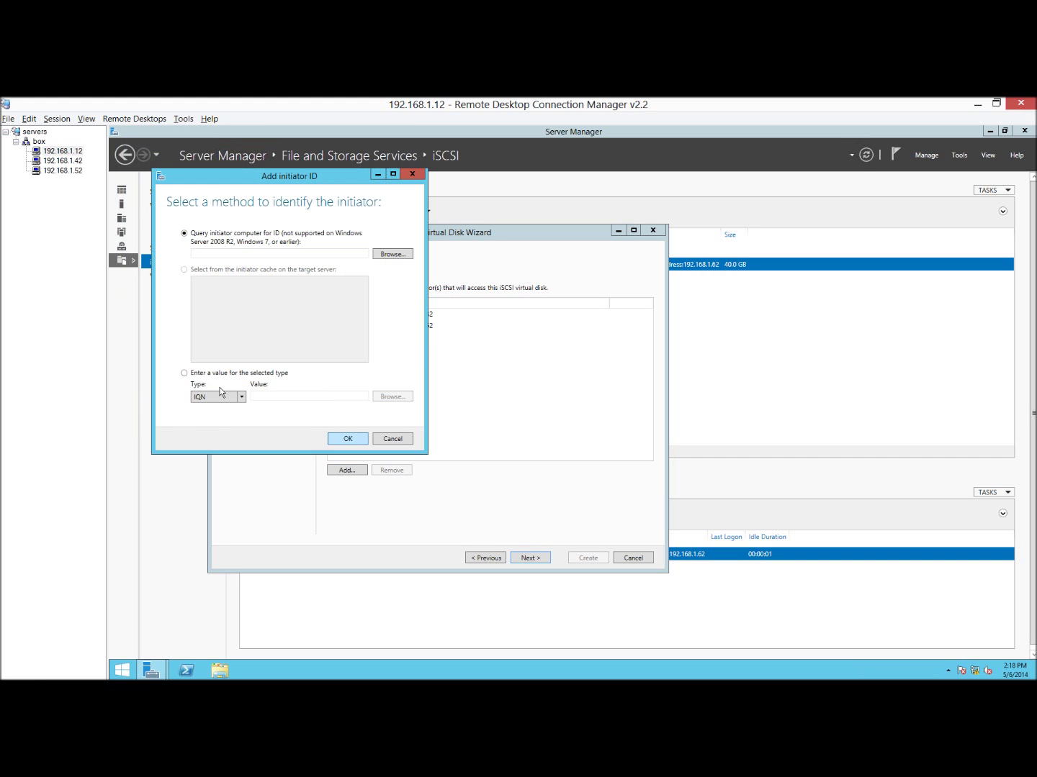
click(208, 400)
click(216, 398)
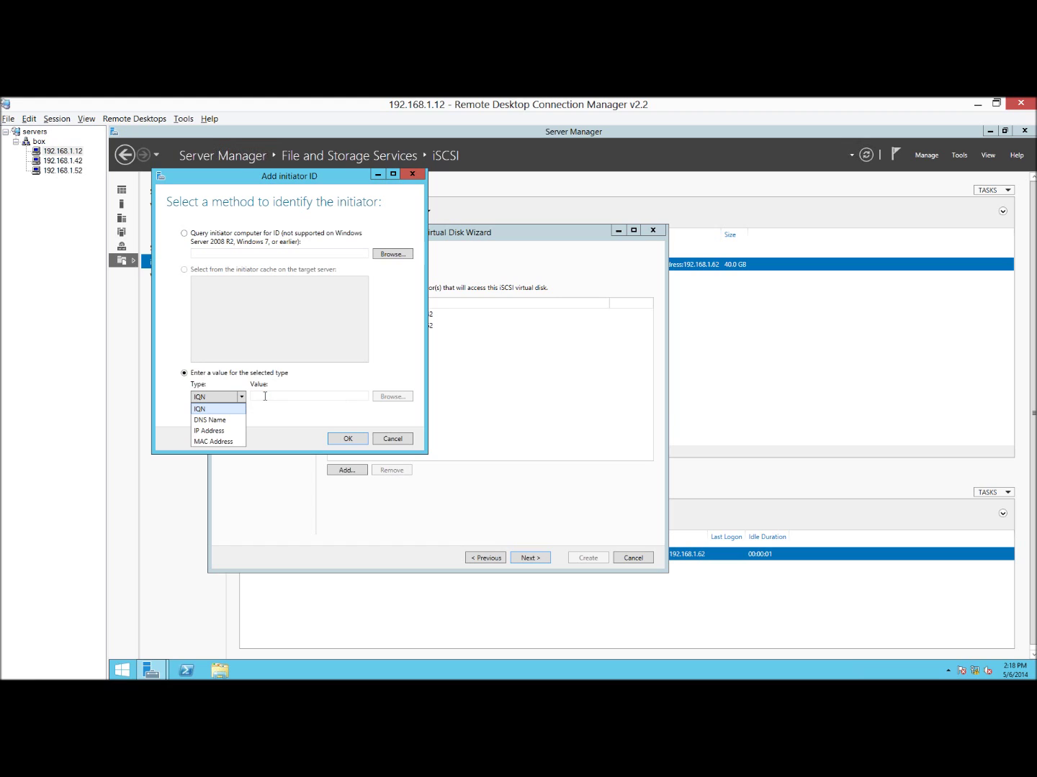
click(208, 430)
click(265, 396)
text(192.168.1.562)
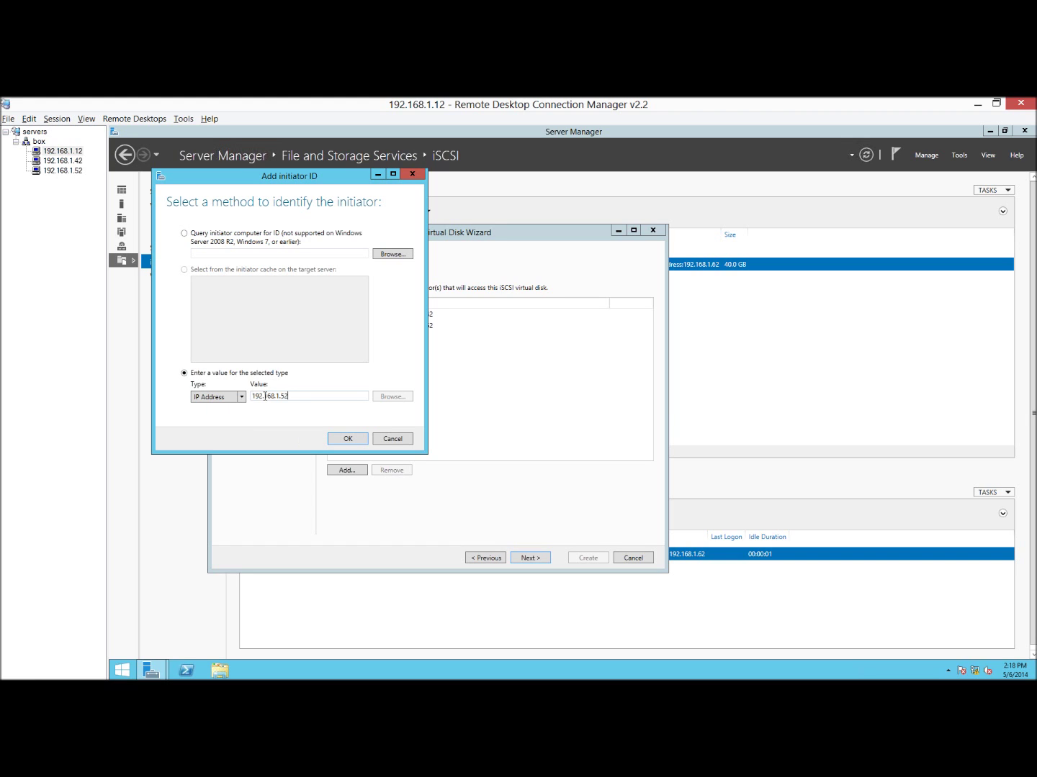
key(BackSpace)
key(BackSpace)
key(BackSpace)
text(62)
click(346, 439)
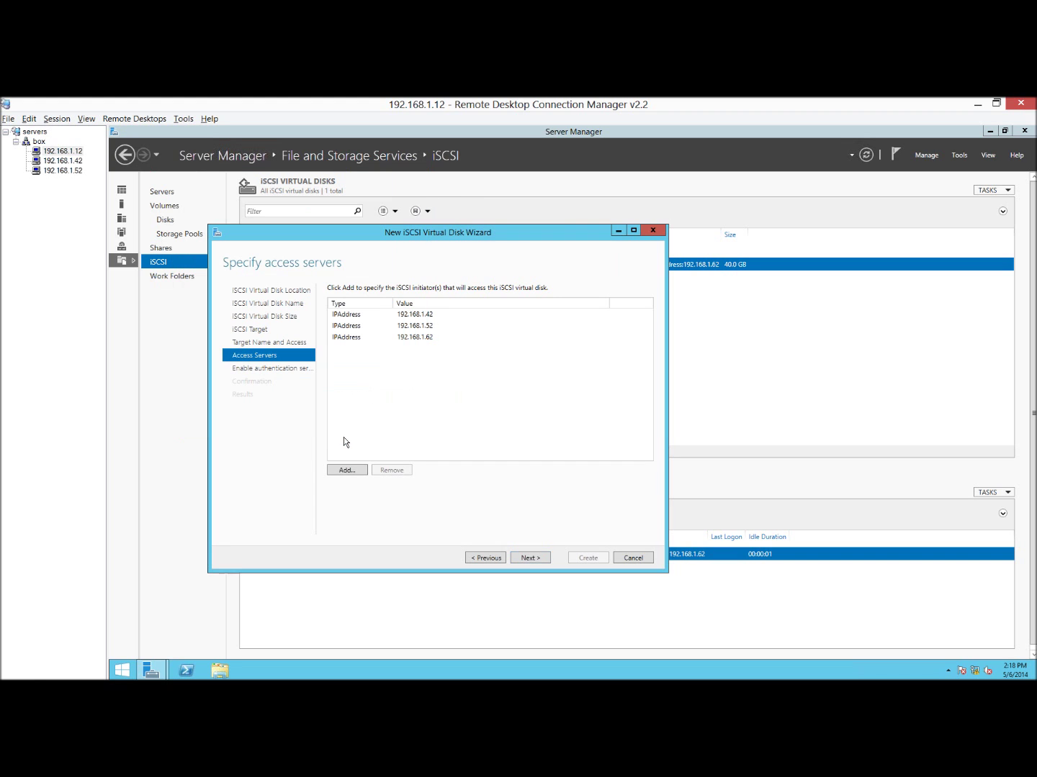
Skip authentication, create disk02 with target quorum01, and close the wizard.
click(530, 559)
key(Return)
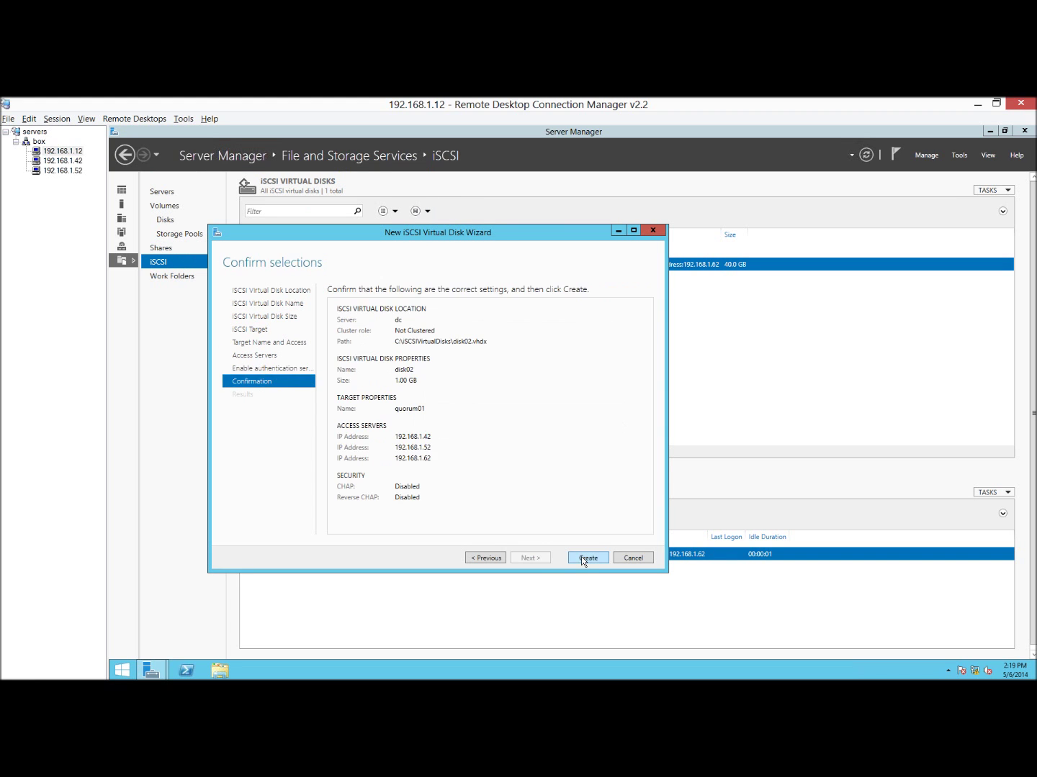
click(581, 558)
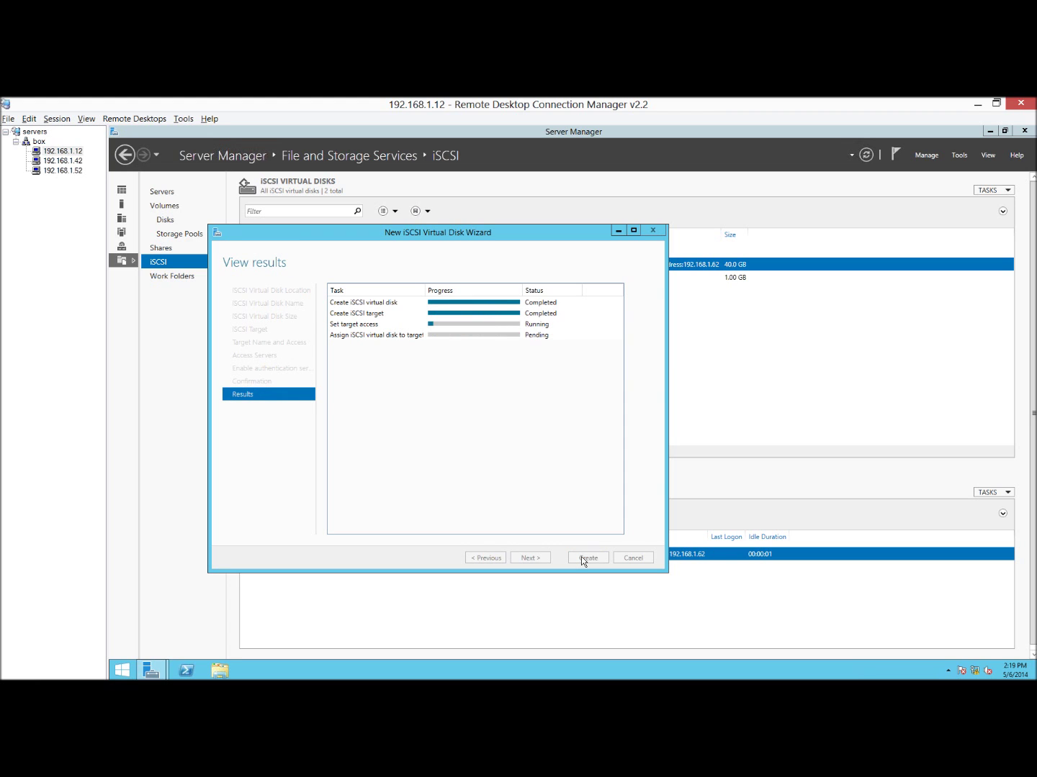
click(583, 559)
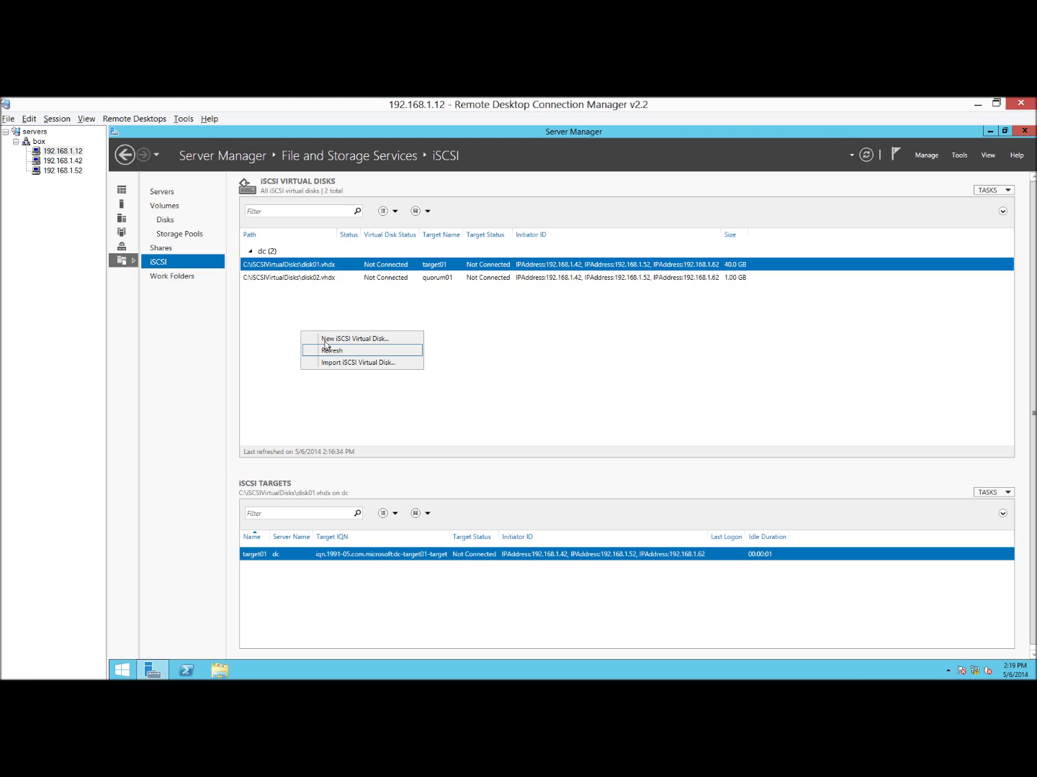
Start a new virtual disk named disk03, 20 GB and dynamically expanding.
click(335, 339)
click(497, 516)
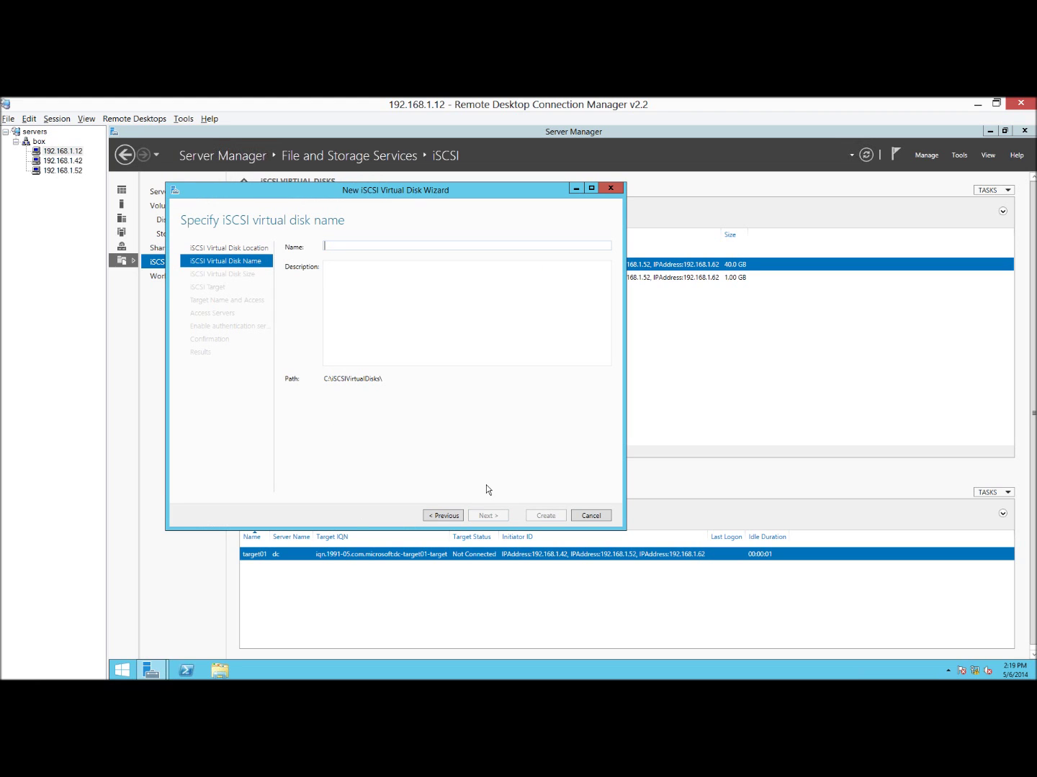
text(disk02)
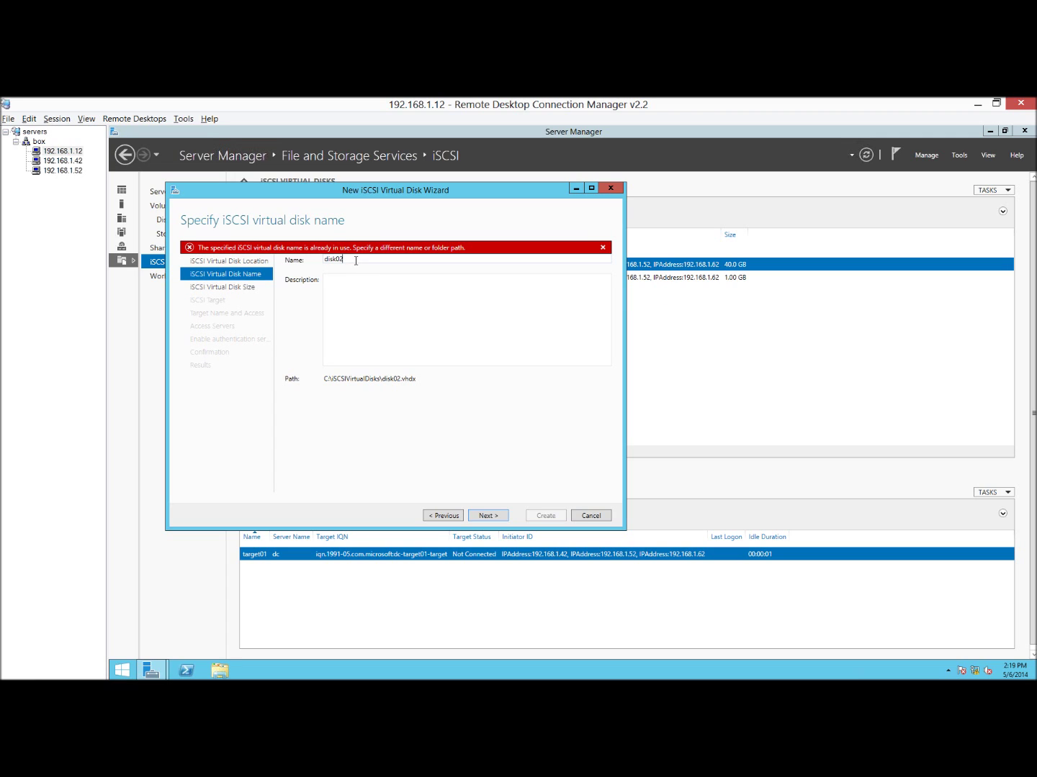
key(BackSpace)
text(3)
click(485, 516)
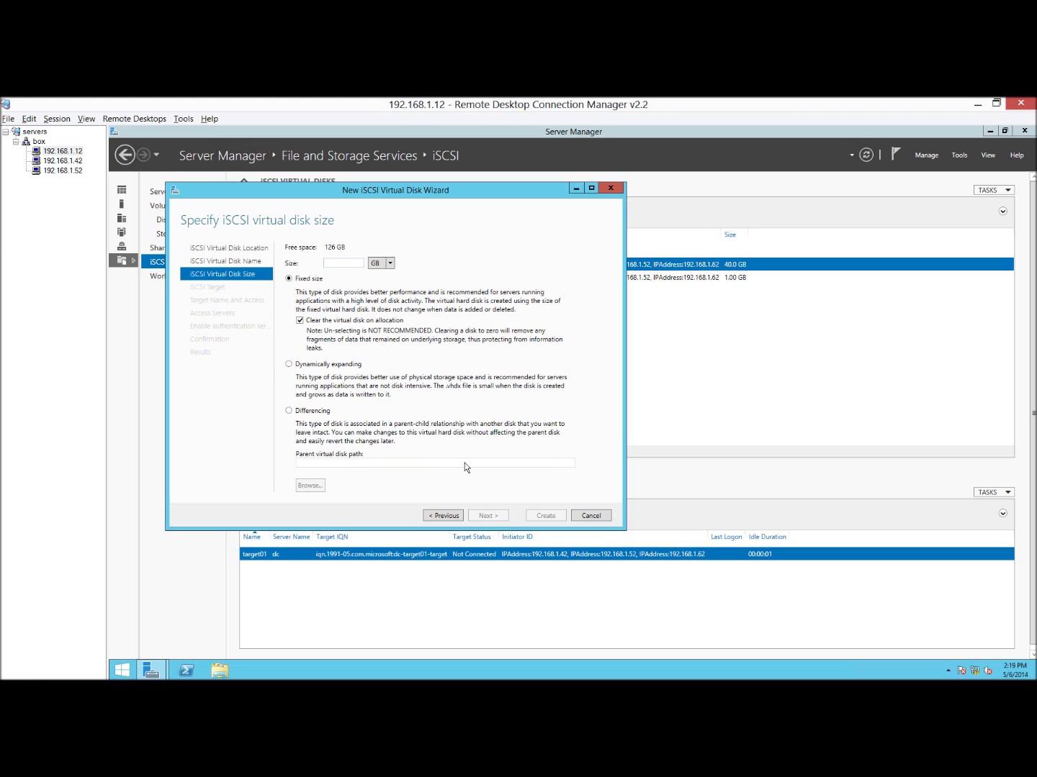
click(290, 364)
text(20)
Assign disk03 to a new iSCSI target named target02.
click(486, 516)
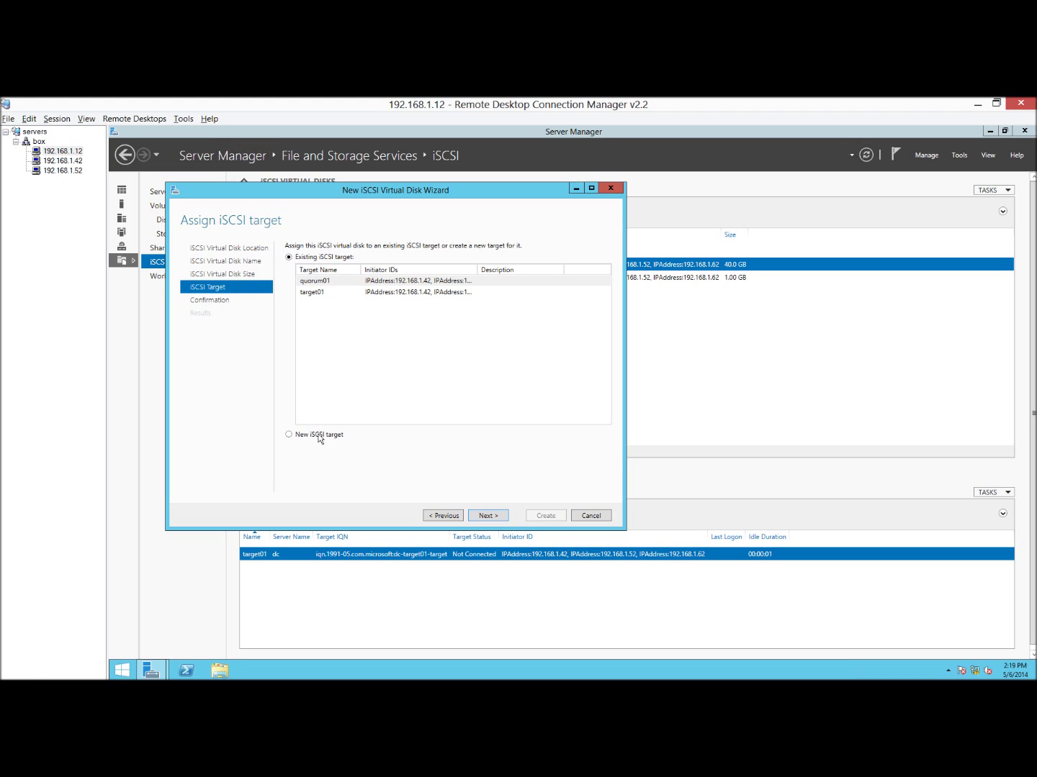
click(320, 434)
click(480, 515)
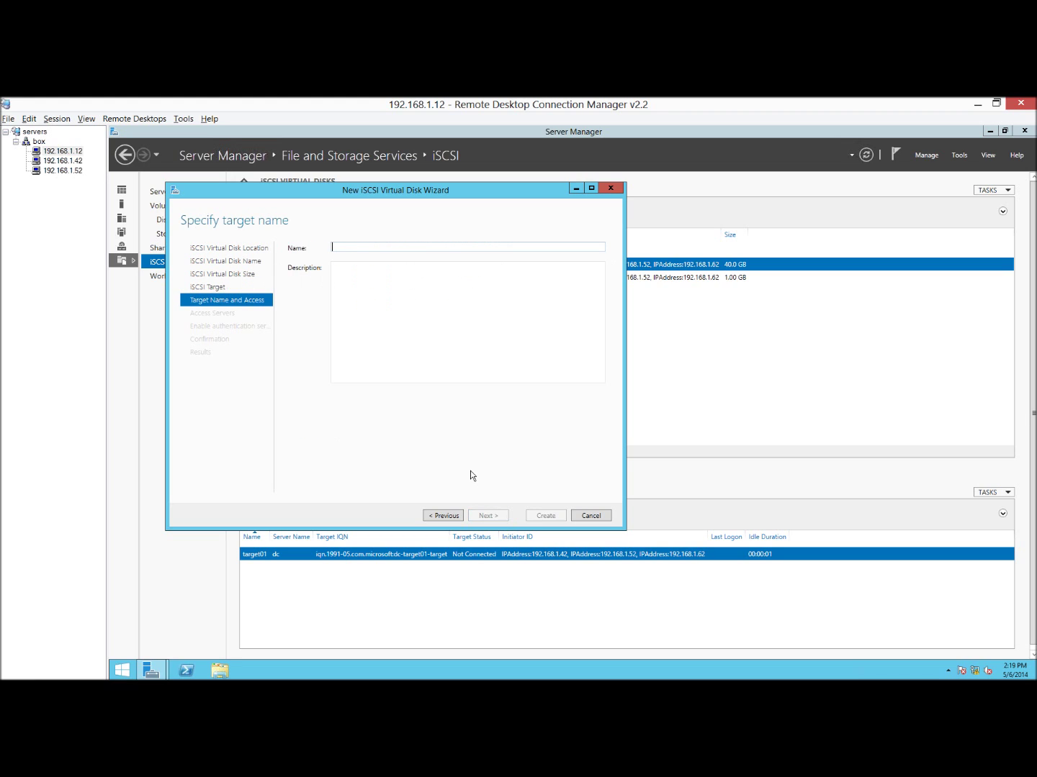
text(target02)
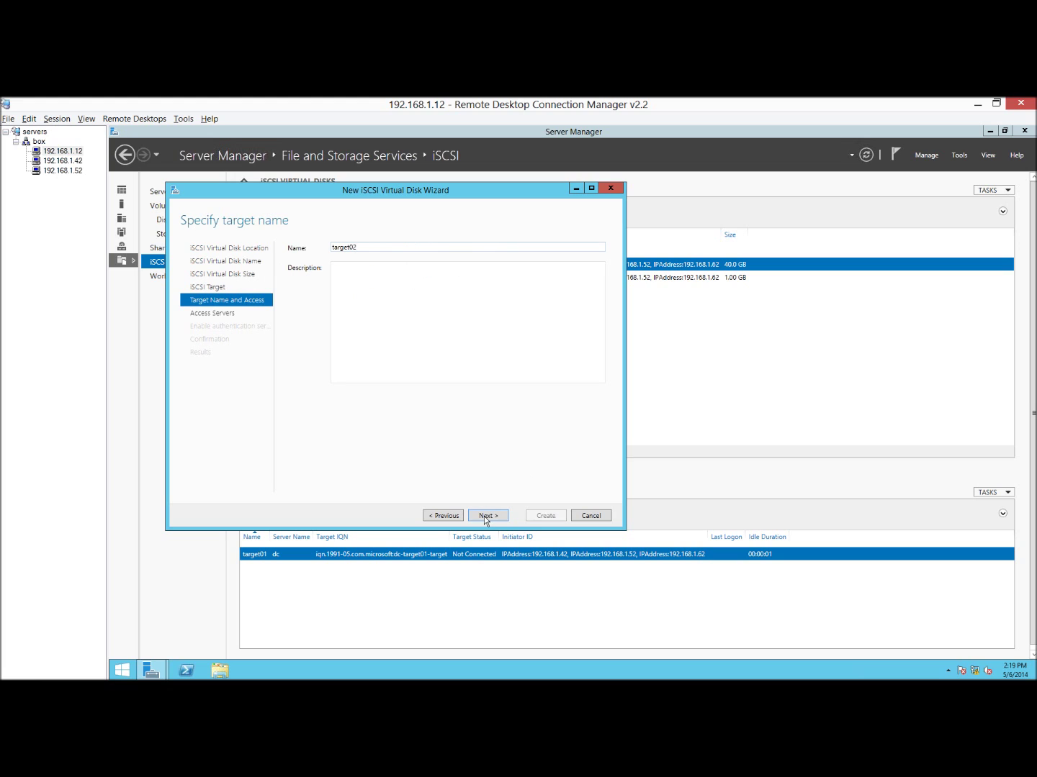
key(Return)
click(286, 405)
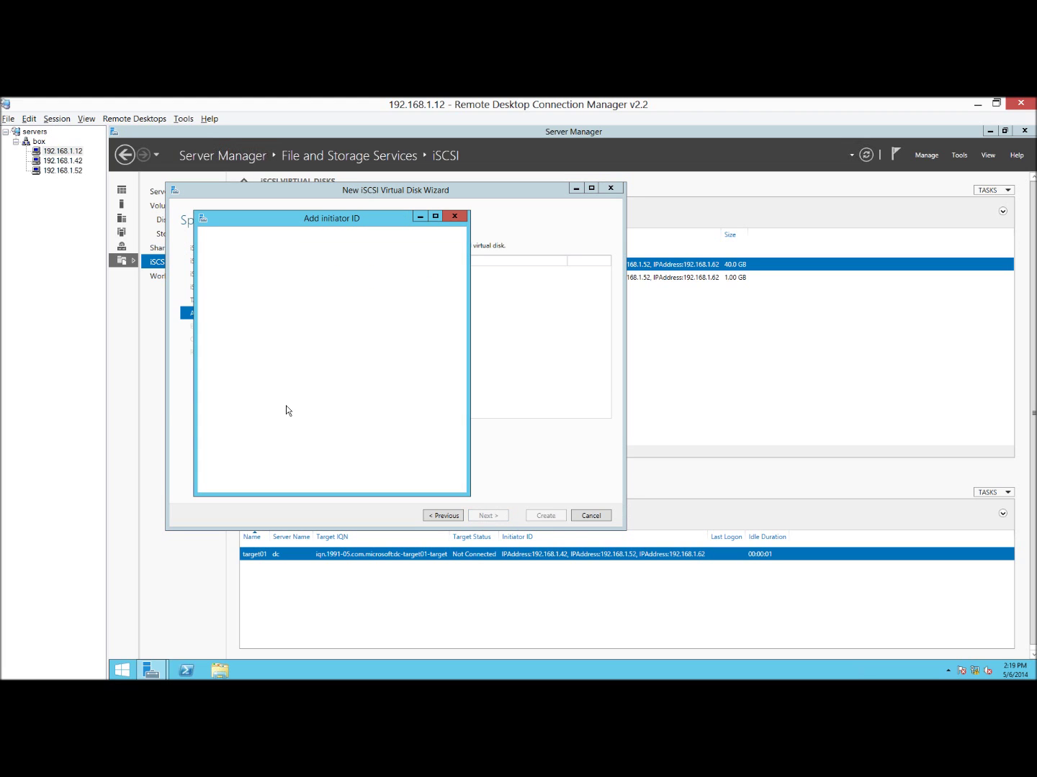
Add 192.168.1.52 as an IP-address access server by pasting the address.
click(284, 439)
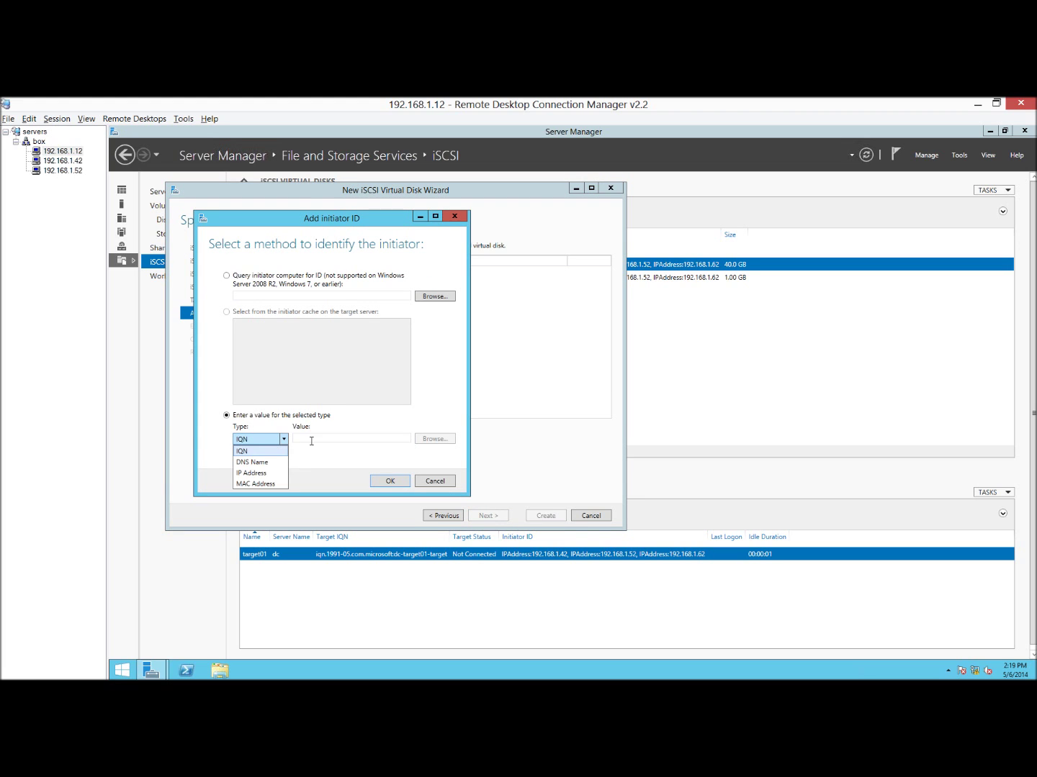
key(Down)
key(Down)
key(Return)
click(311, 436)
text(192.168.1.52)
key(Return)
Add 192.168.1.42 as an access server by editing the pasted address.
click(300, 428)
click(283, 471)
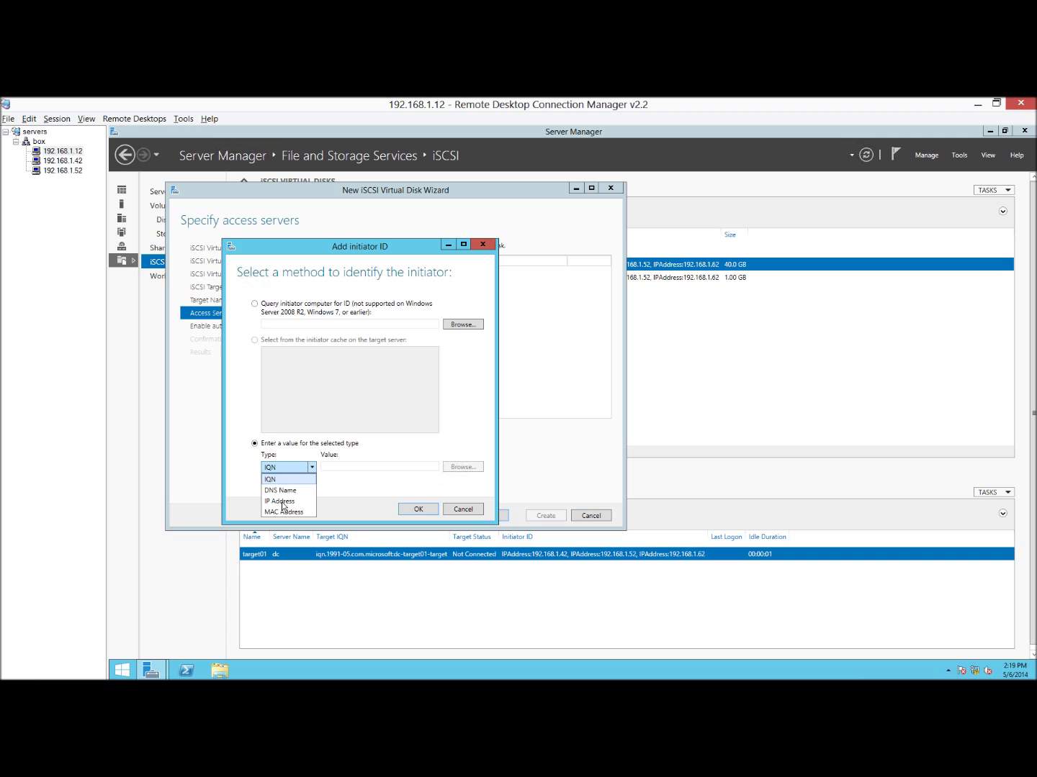
click(282, 501)
click(328, 468)
text(192.168.1.52)
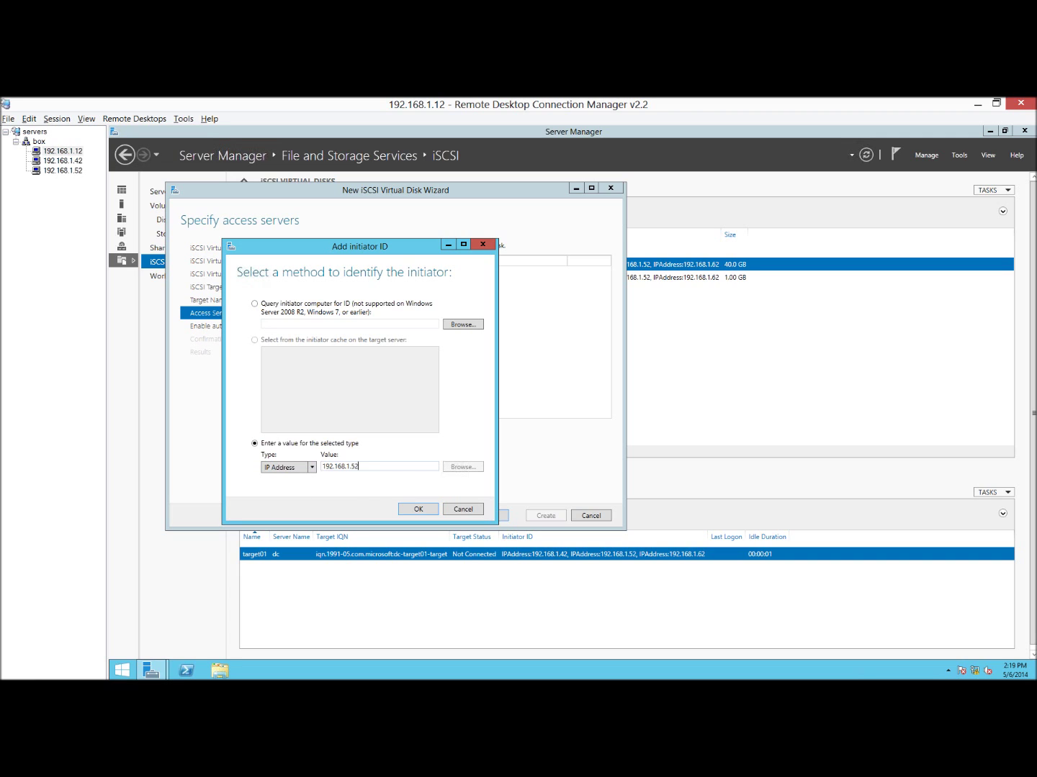
key(BackSpace)
key(BackSpace)
text(42)
click(418, 510)
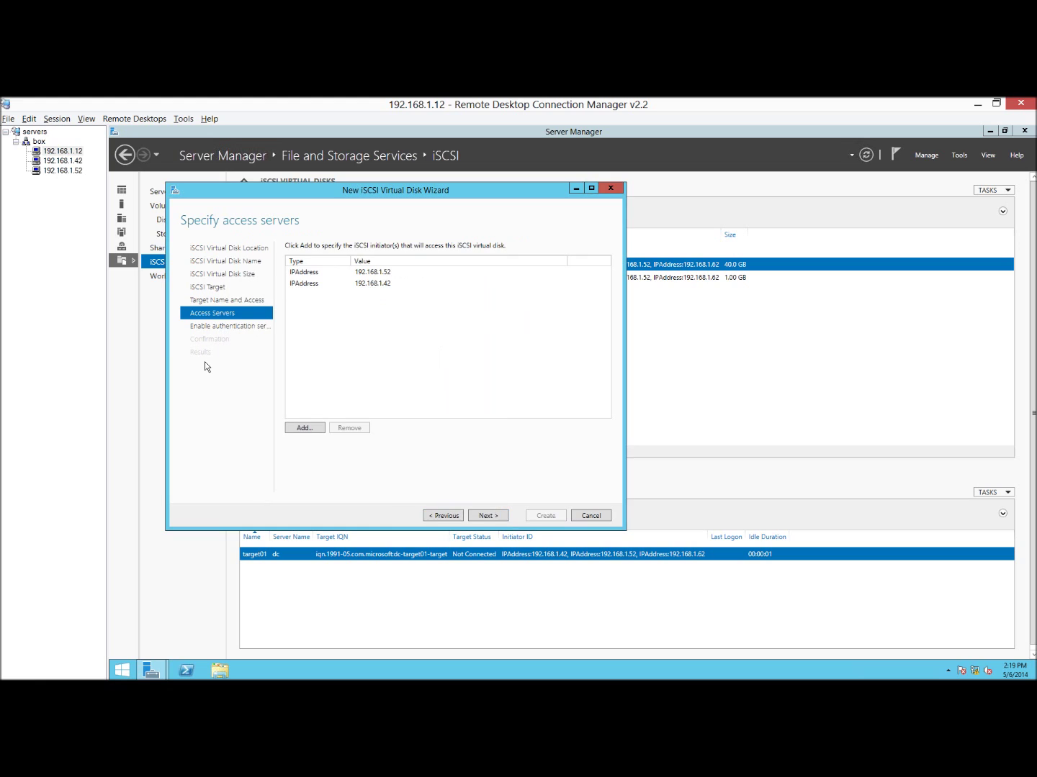
Add 192.168.1.62 as the third access server using keyboard shortcuts.
key(alt+a)
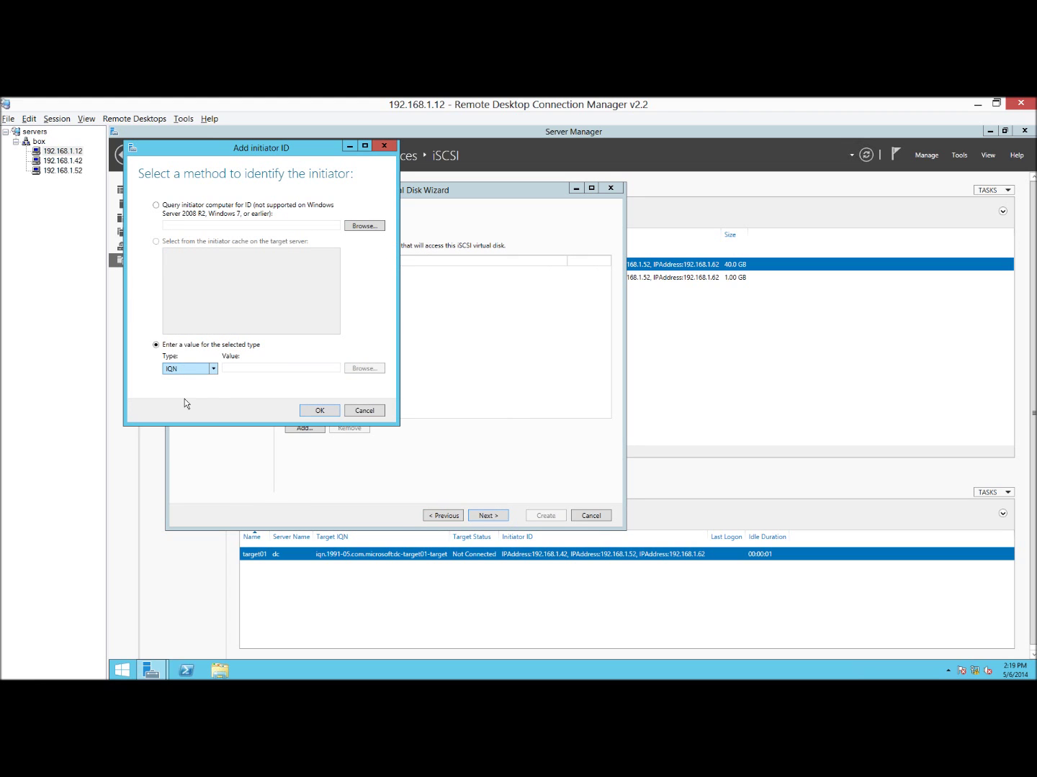
key(alt+Down)
key(Tab)
text(192.168.1.62)
key(Return)
Skip authentication, create disk03 with target target02, and close the wizard.
click(485, 516)
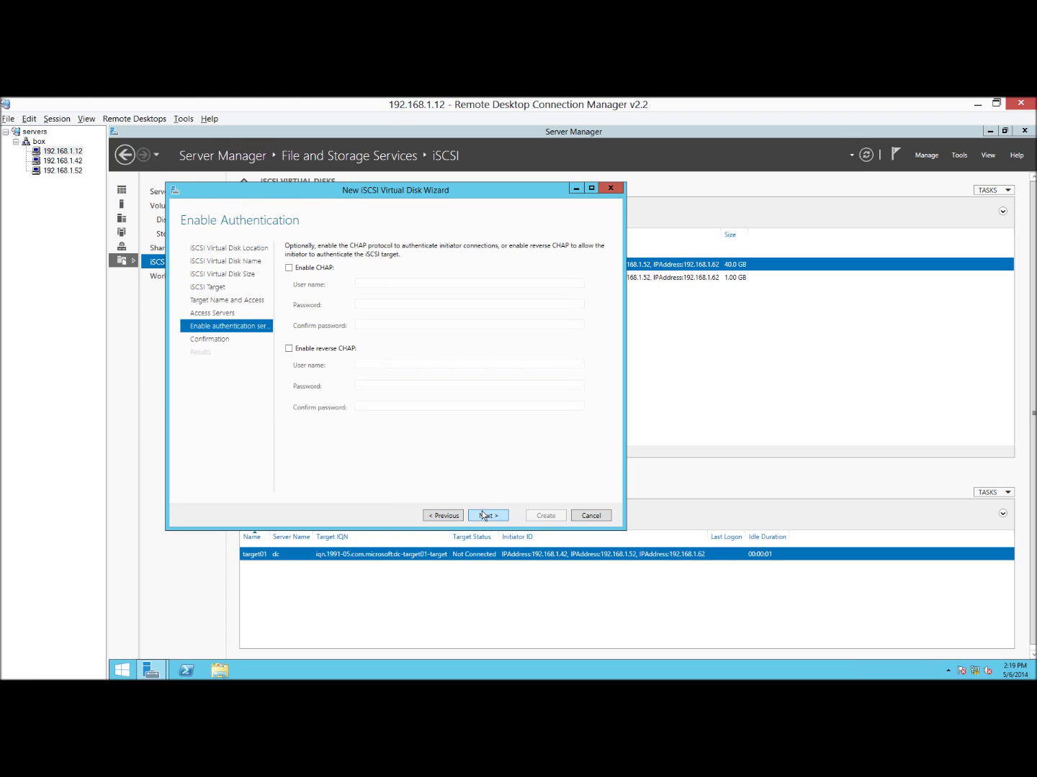
click(483, 516)
click(546, 516)
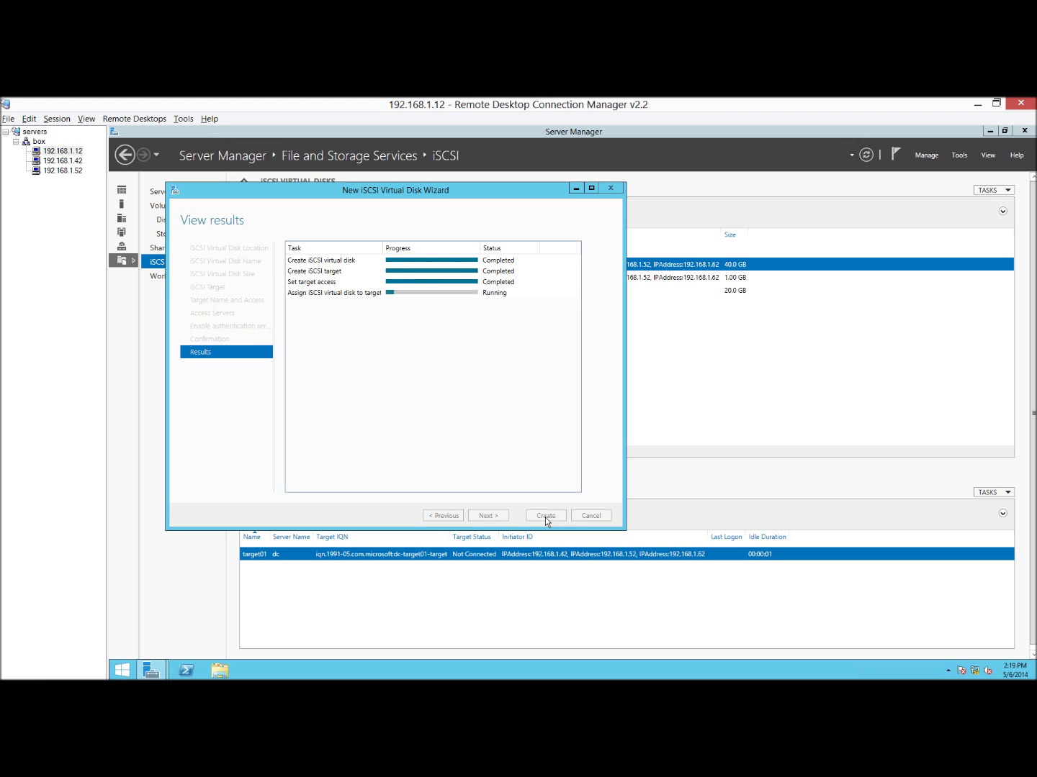
click(545, 515)
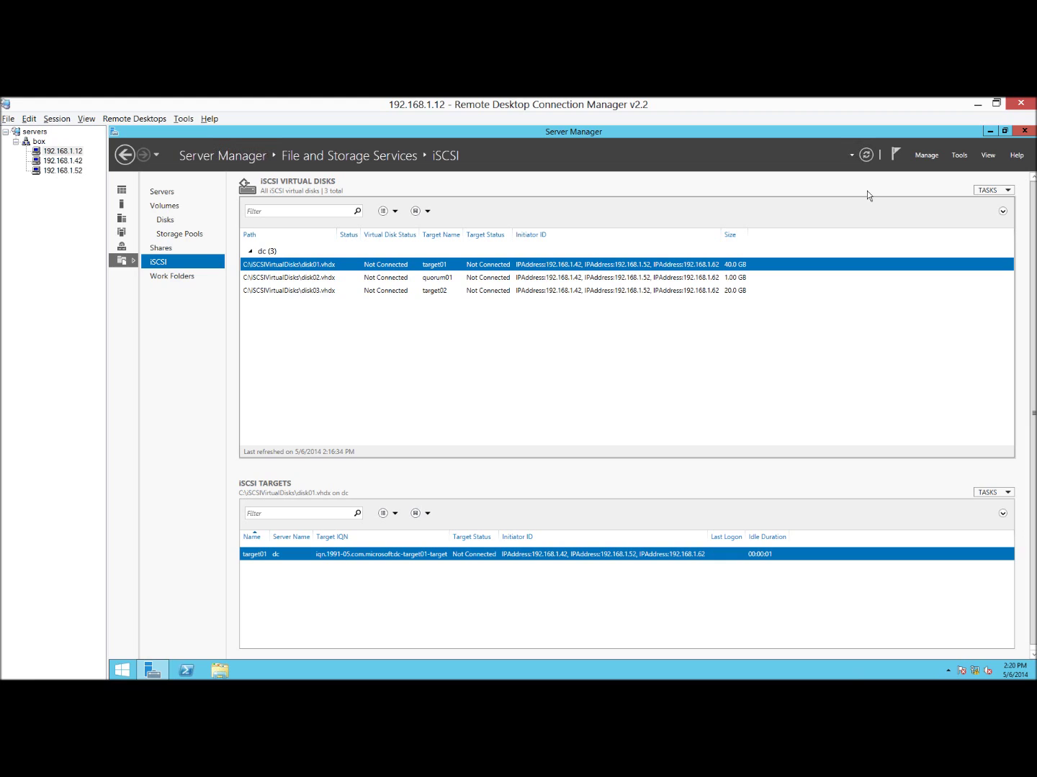
Send Ctrl+Alt+Del to the 192.168.1.60 server and sign in with the Administrator password.
click(977, 104)
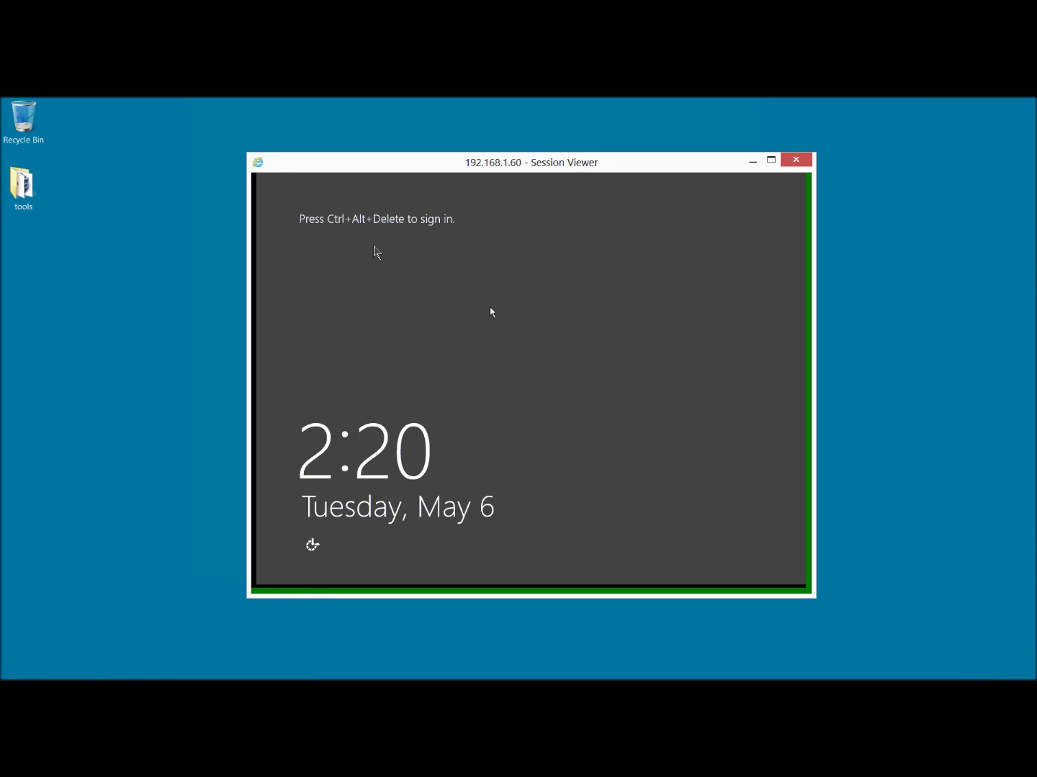
click(538, 178)
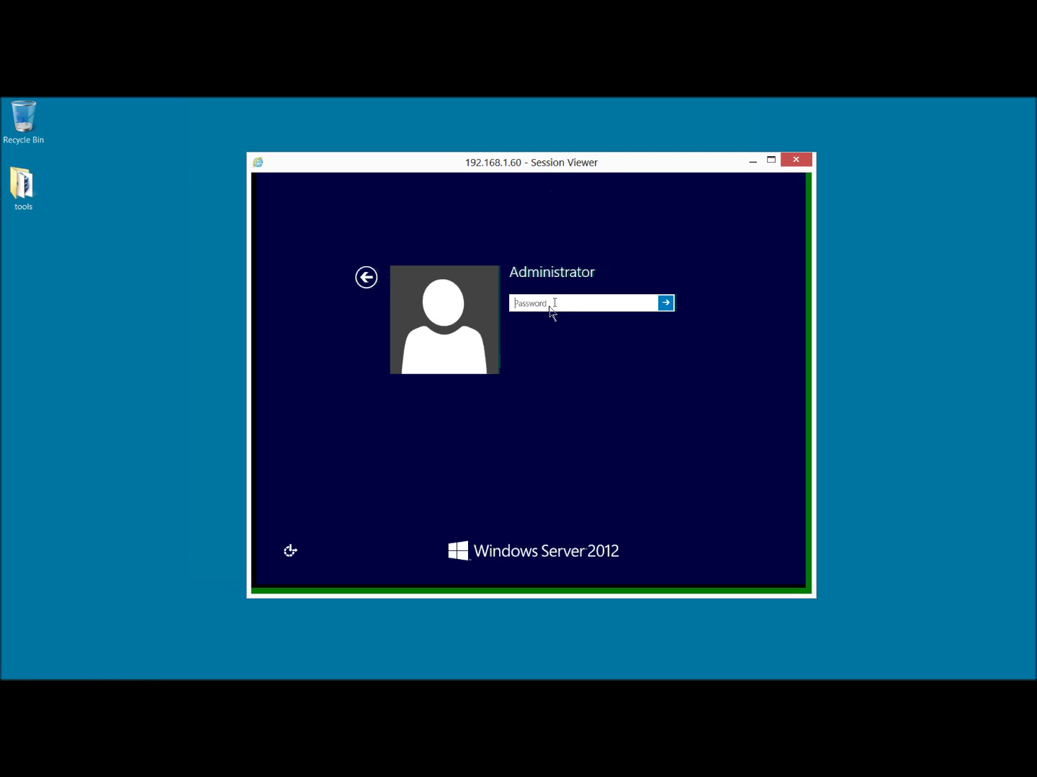
text(*******)
key(Return)
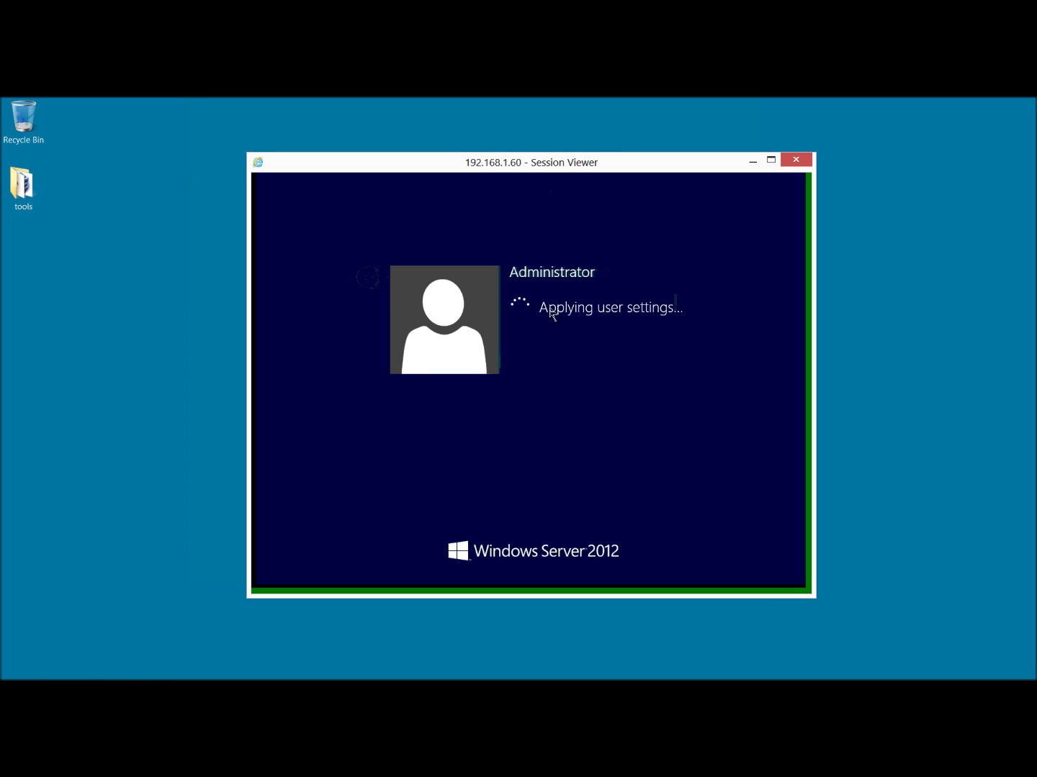
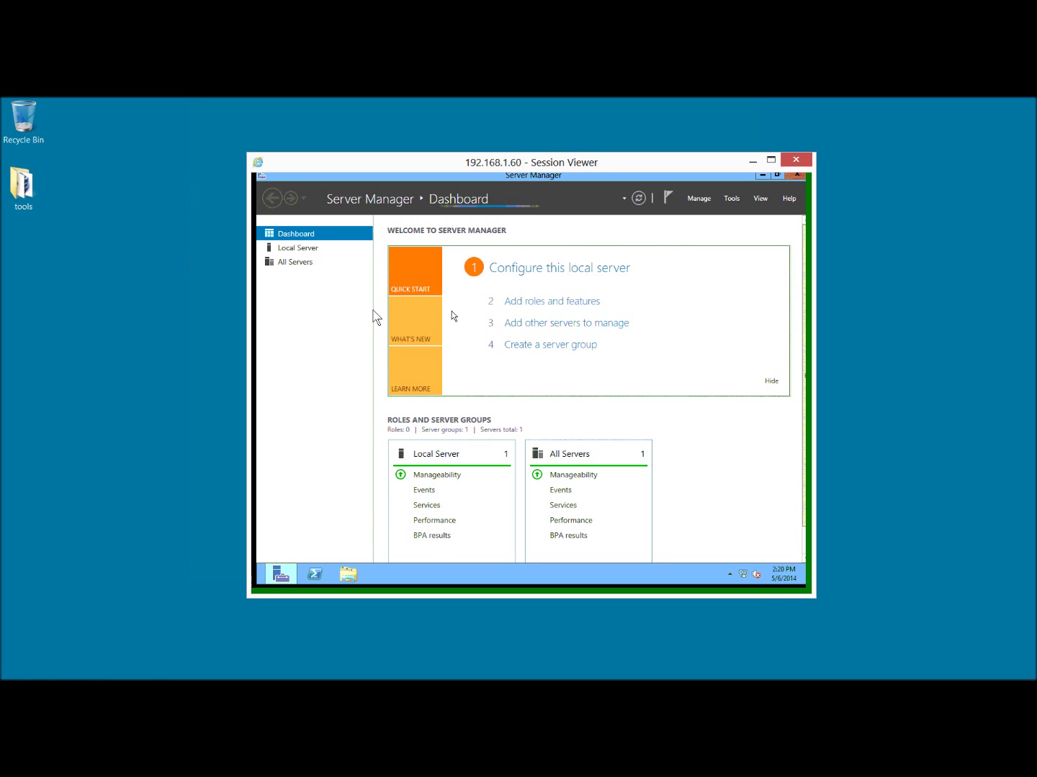
Open an administrator command prompt on the remote server, move to C:\ and clear the screen.
click(762, 175)
right_click(370, 374)
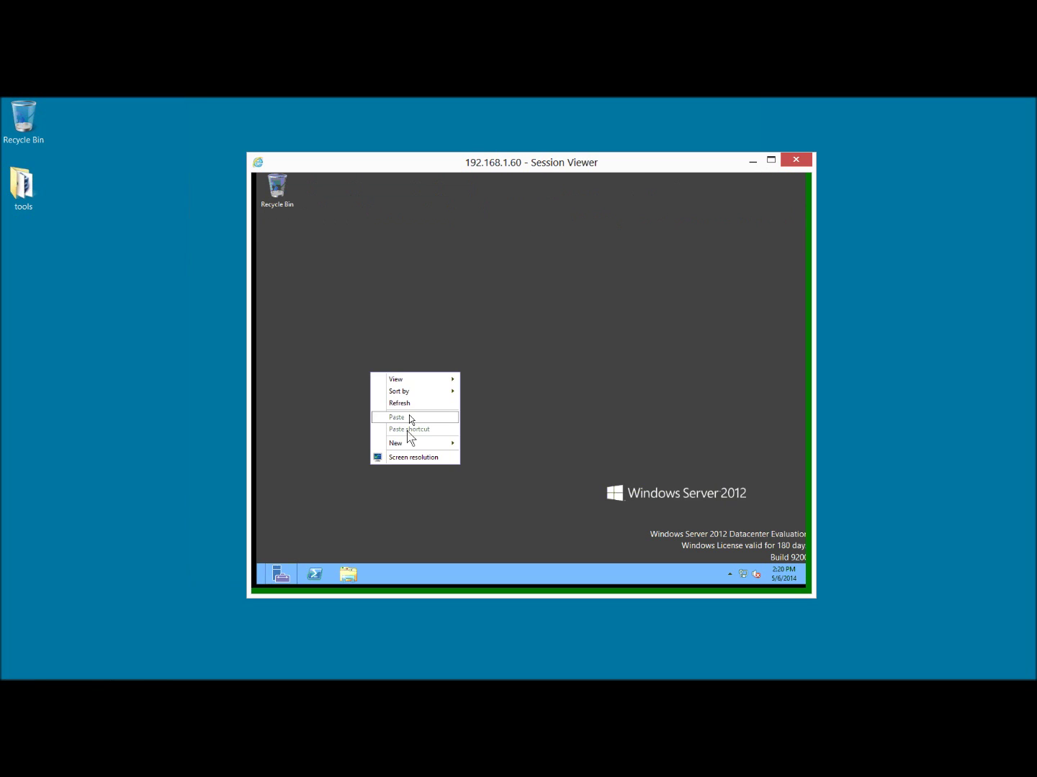
click(354, 324)
key(super+r)
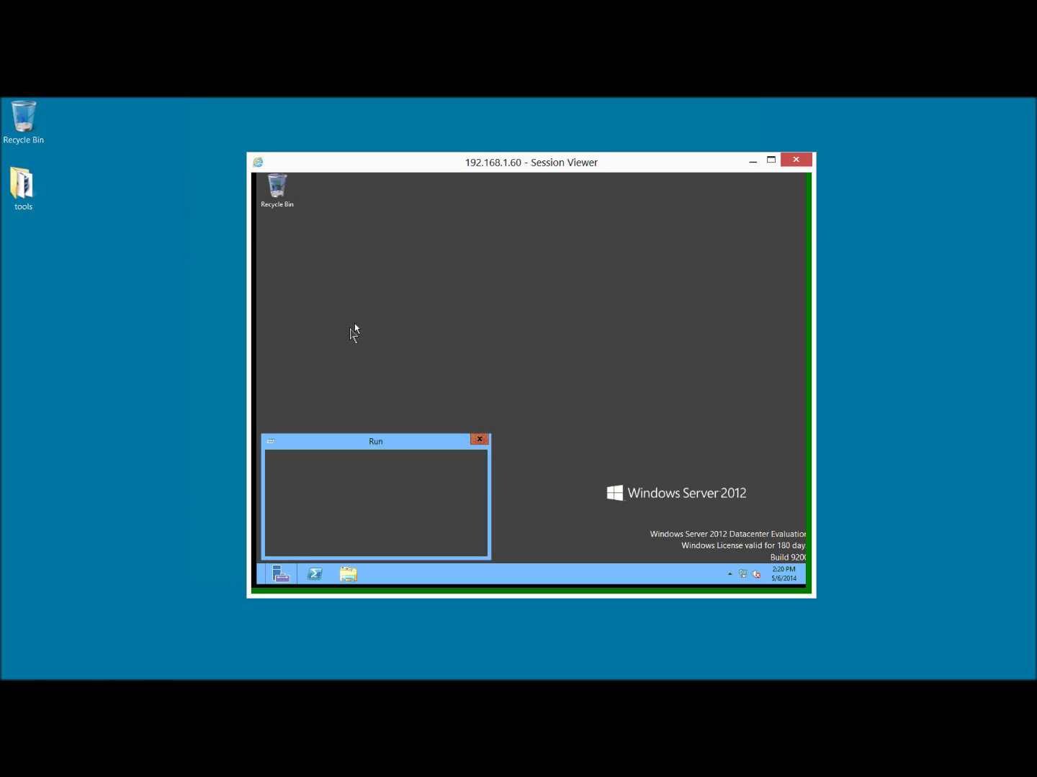
key(Return)
text(cd\)
key(Return)
text(cls)
key(Return)
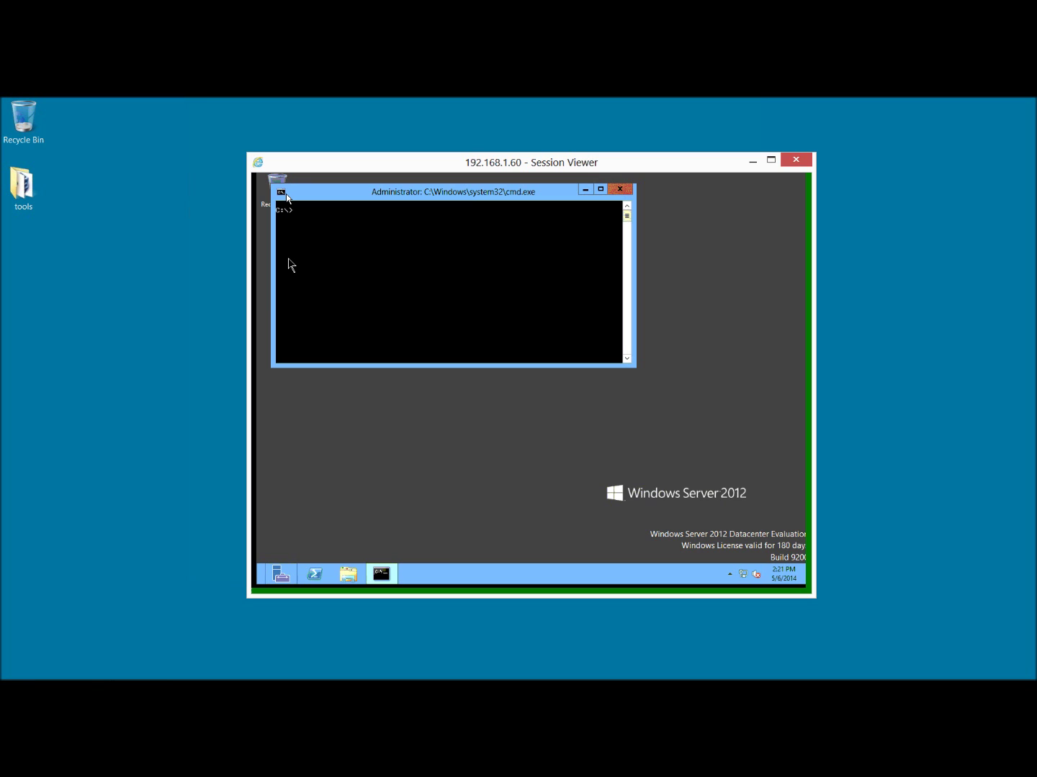
Set the console font to Consolas size 24, then type 'netsh int ipv4 show int'.
click(286, 195)
click(302, 304)
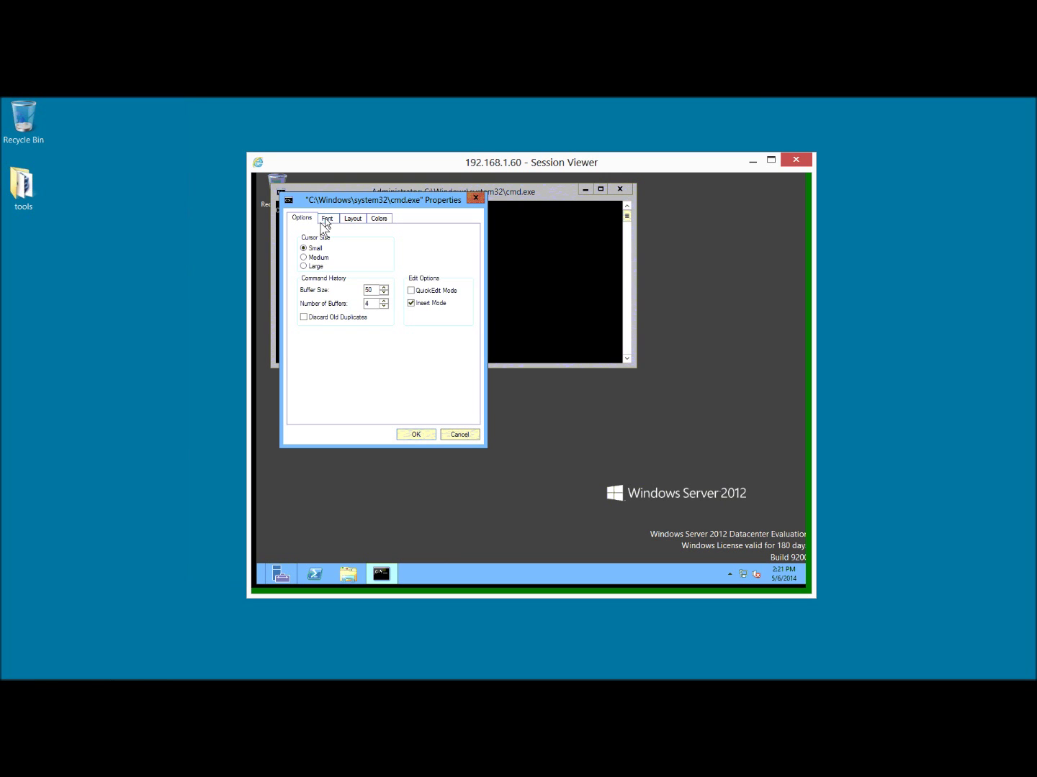
click(322, 220)
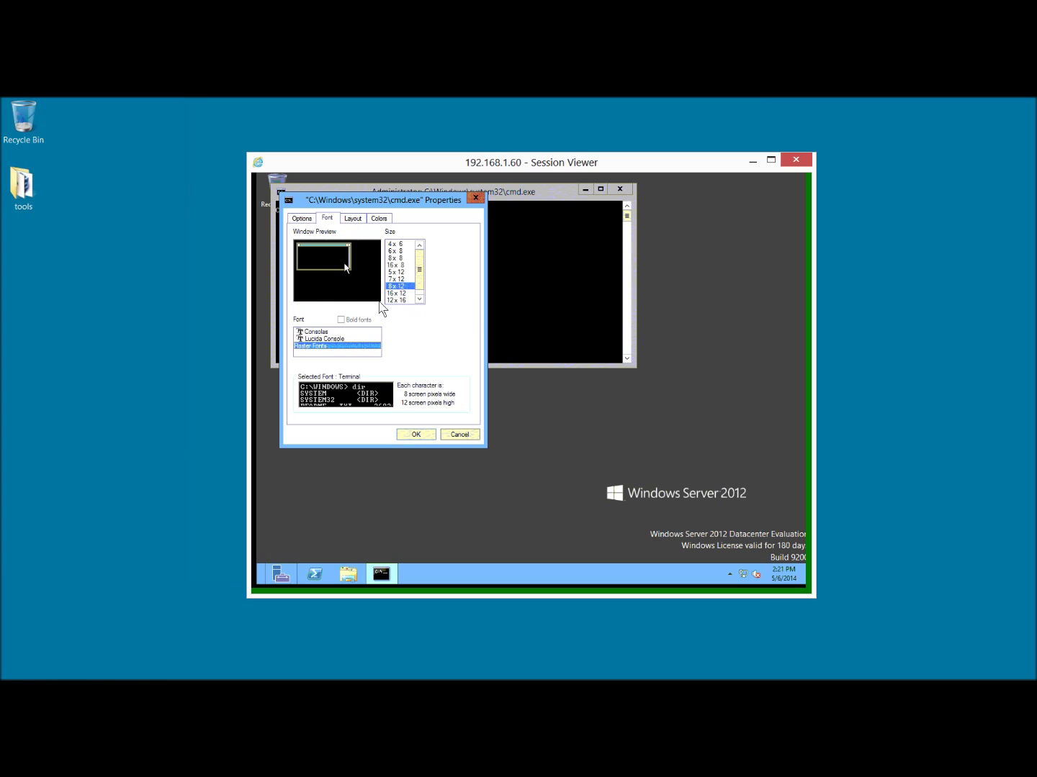
click(317, 333)
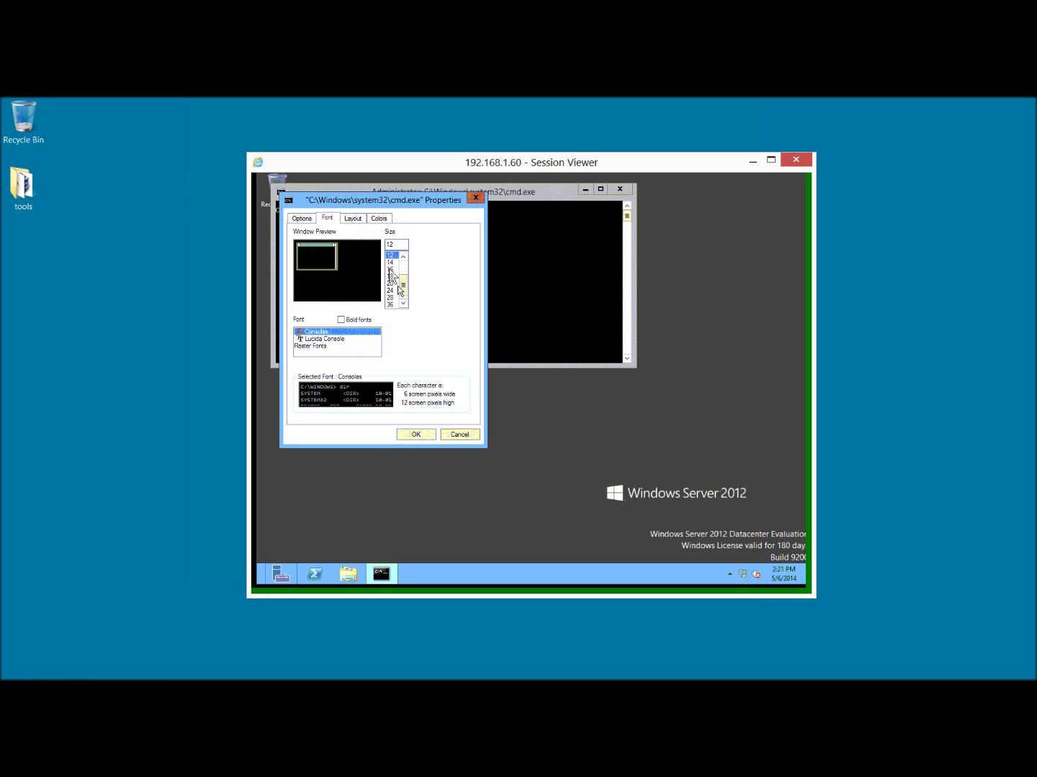
click(391, 290)
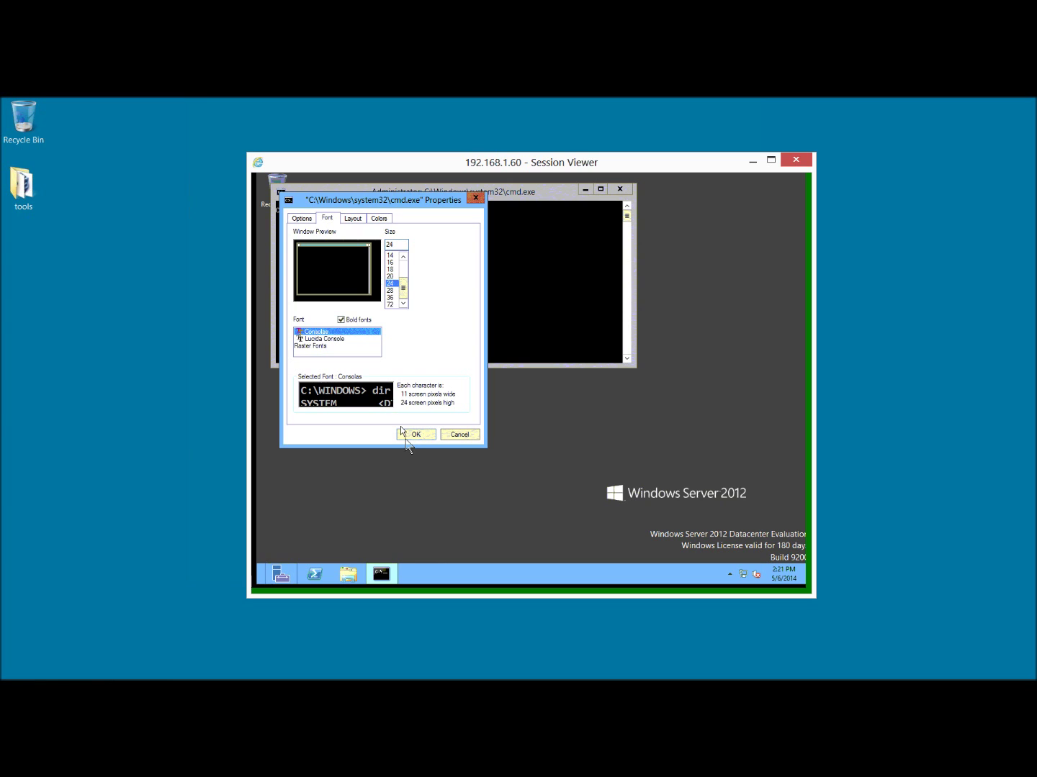
click(413, 434)
text(e)
key(BackSpace)
text(netsh)
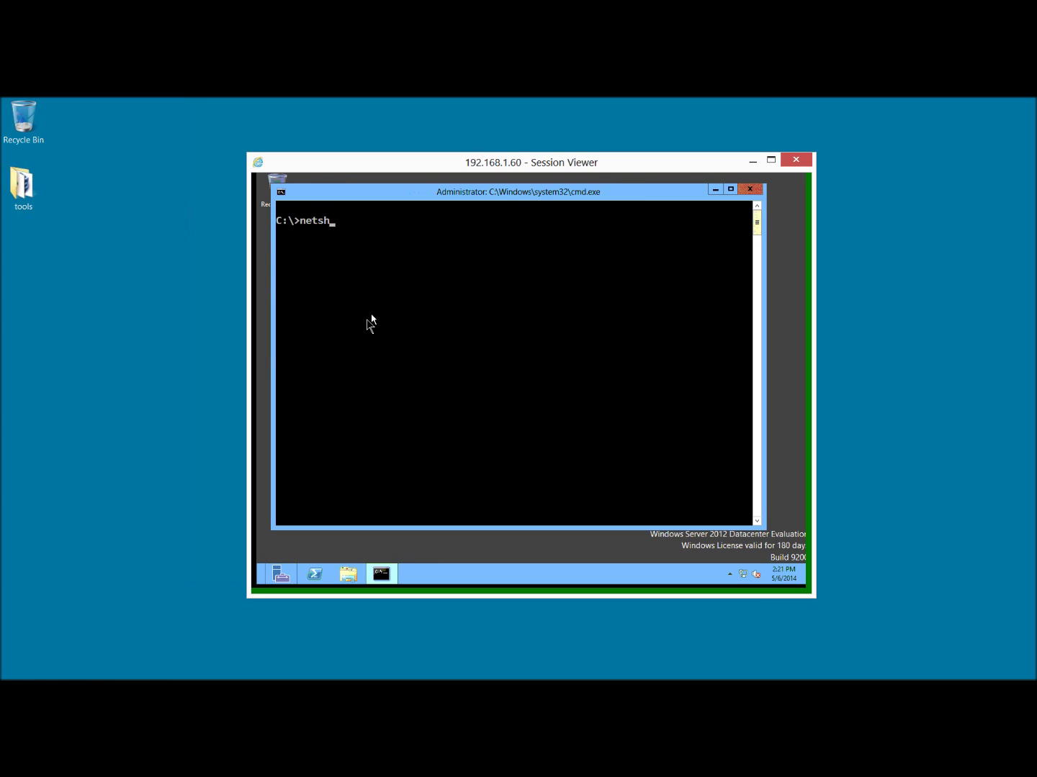
text( int ipv4 show int)
key(Return)
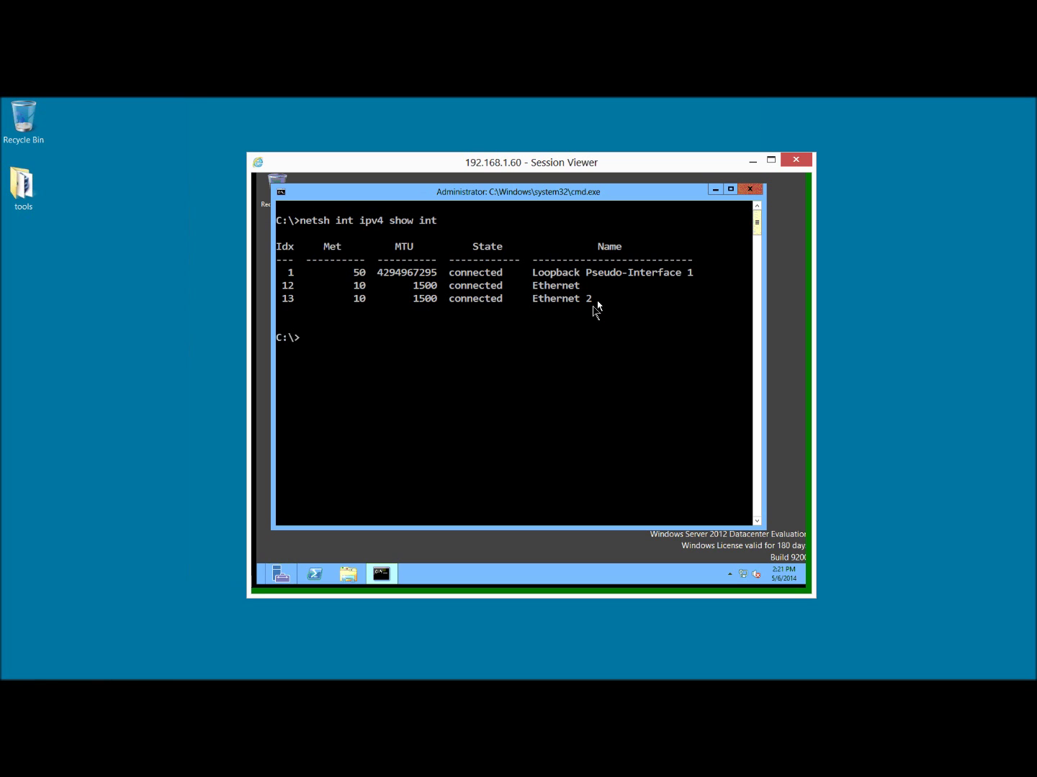
text(netsh)
key(BackSpace)
key(BackSpace)
key(BackSpace)
key(BackSpace)
key(BackSpace)
text(ipconfig | more)
key(Return)
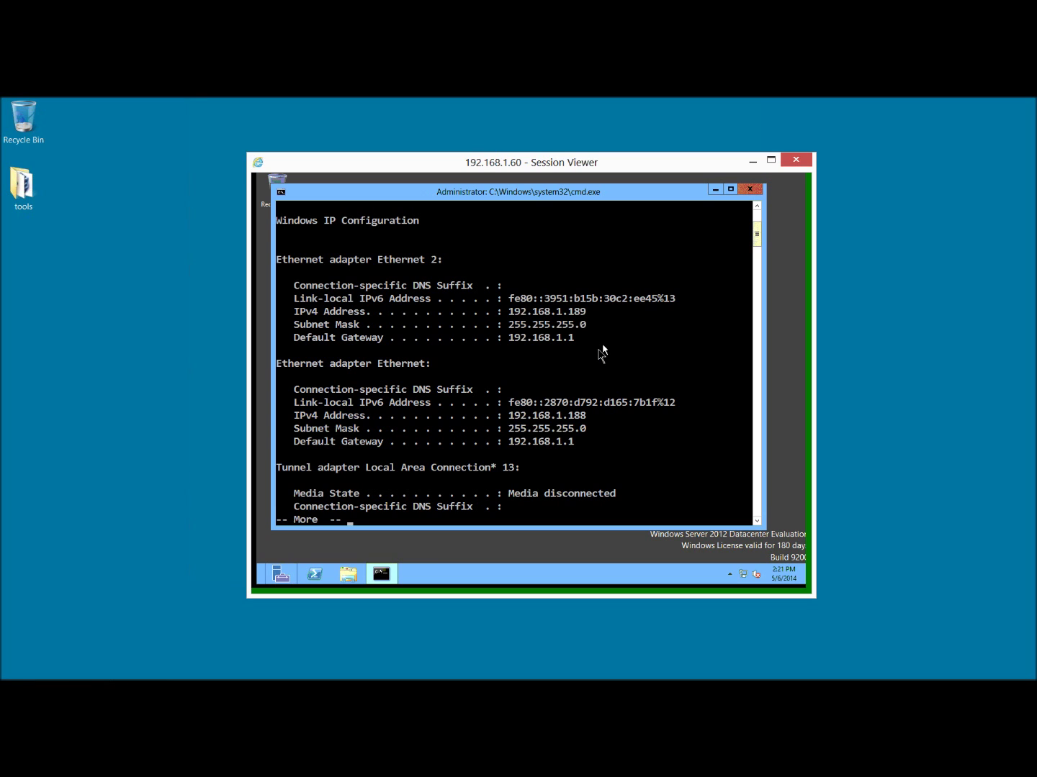
key(ctrl+c)
text(cls)
key(Return)
text(net)
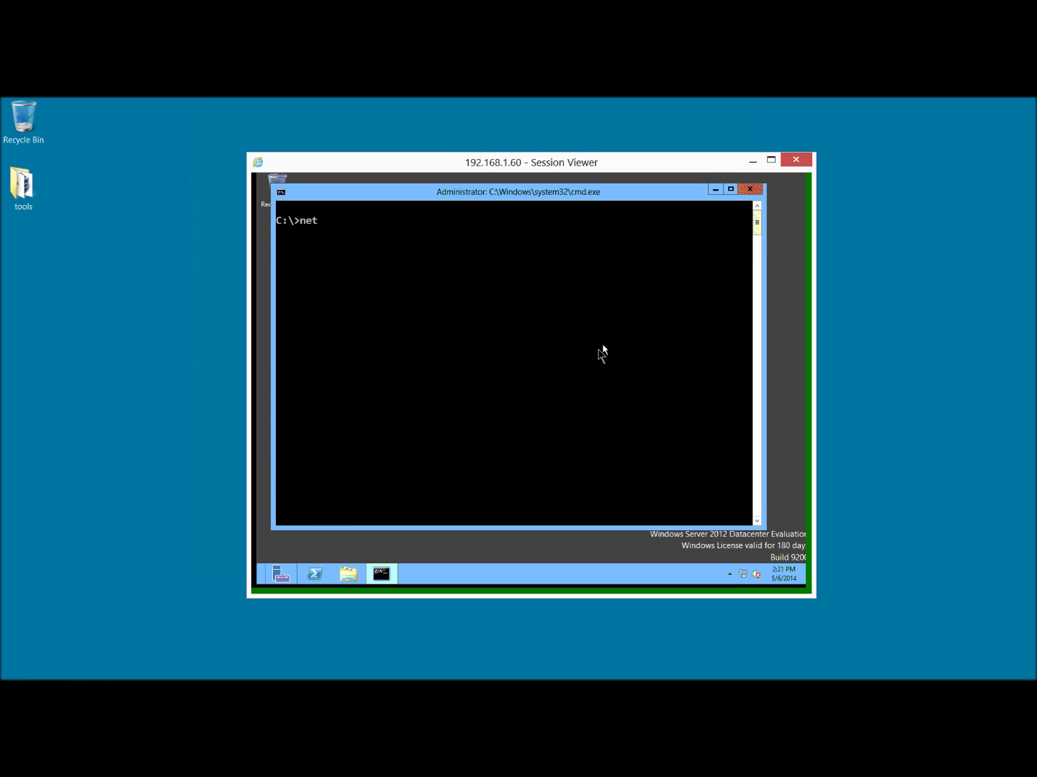
text(sh int ipv4 set address ether)
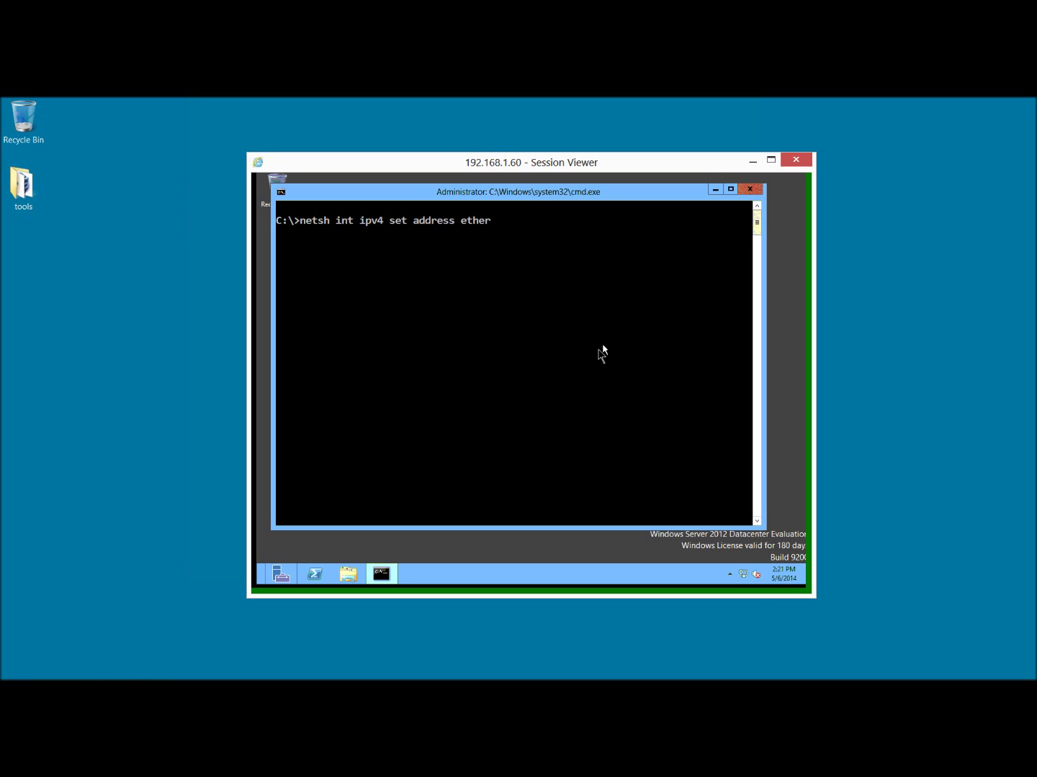
text(net static 192.168.1.62)
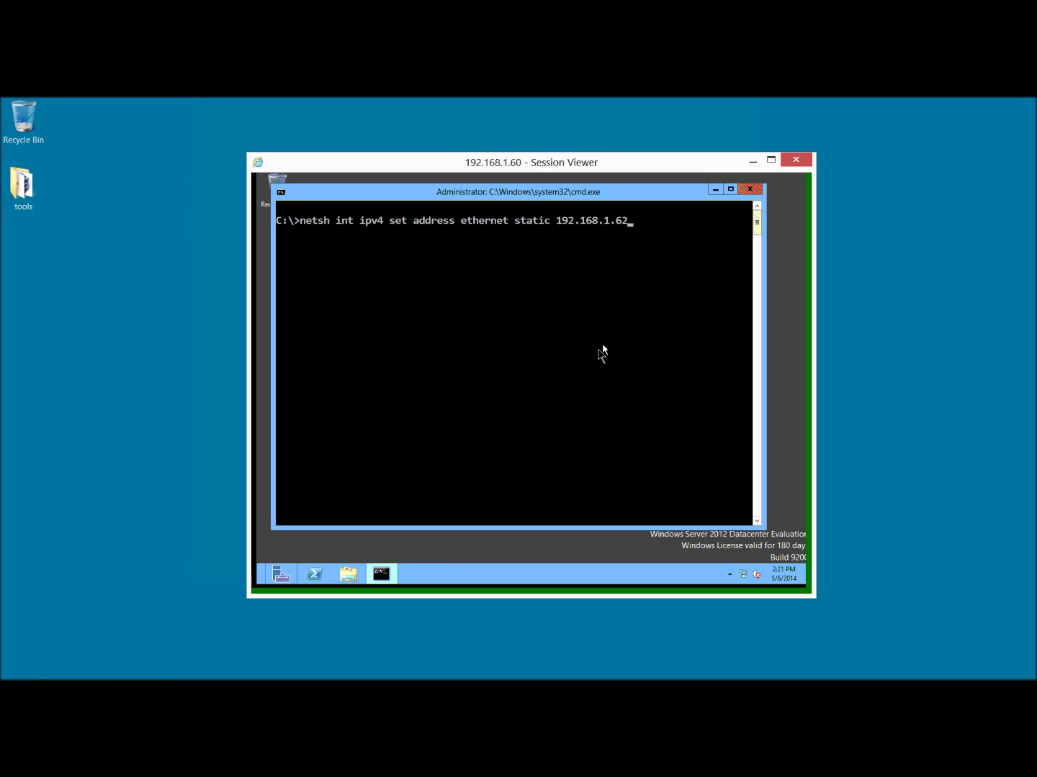
text( 255.255.255.0 192.168.1)
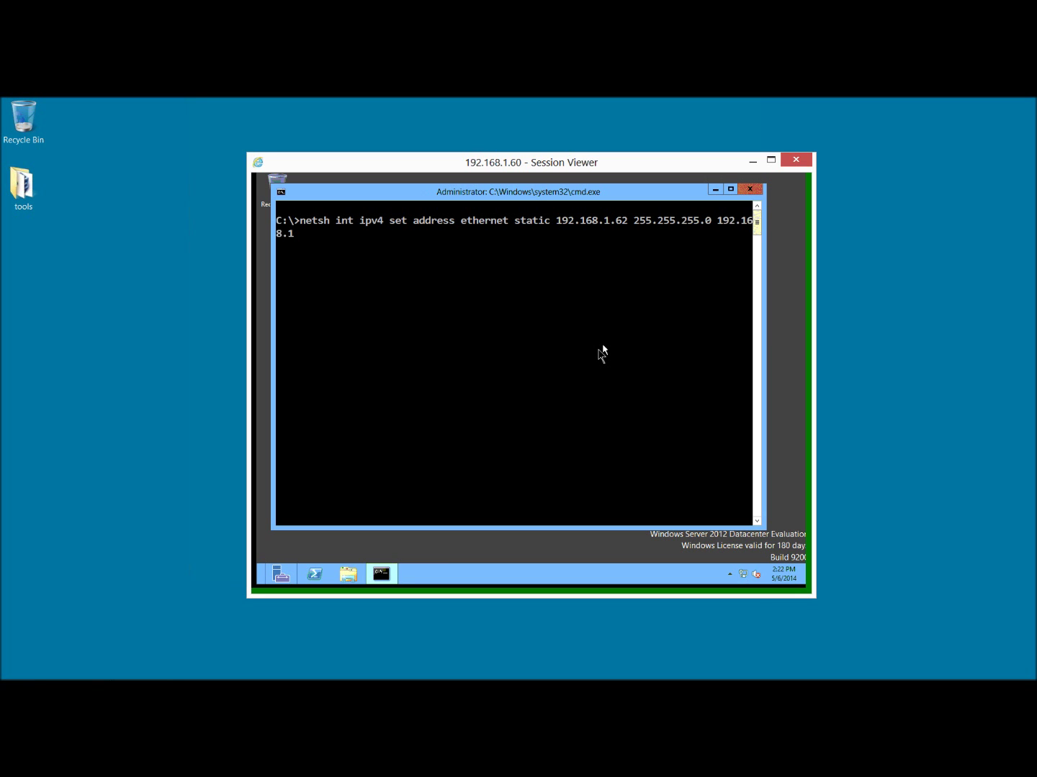
text(.12)
Apply the Ethernet static address and give Ethernet 2 the static address 10.10.10.40/255.255.255.0.
key(Return)
text(netsh int ipv4 set address )
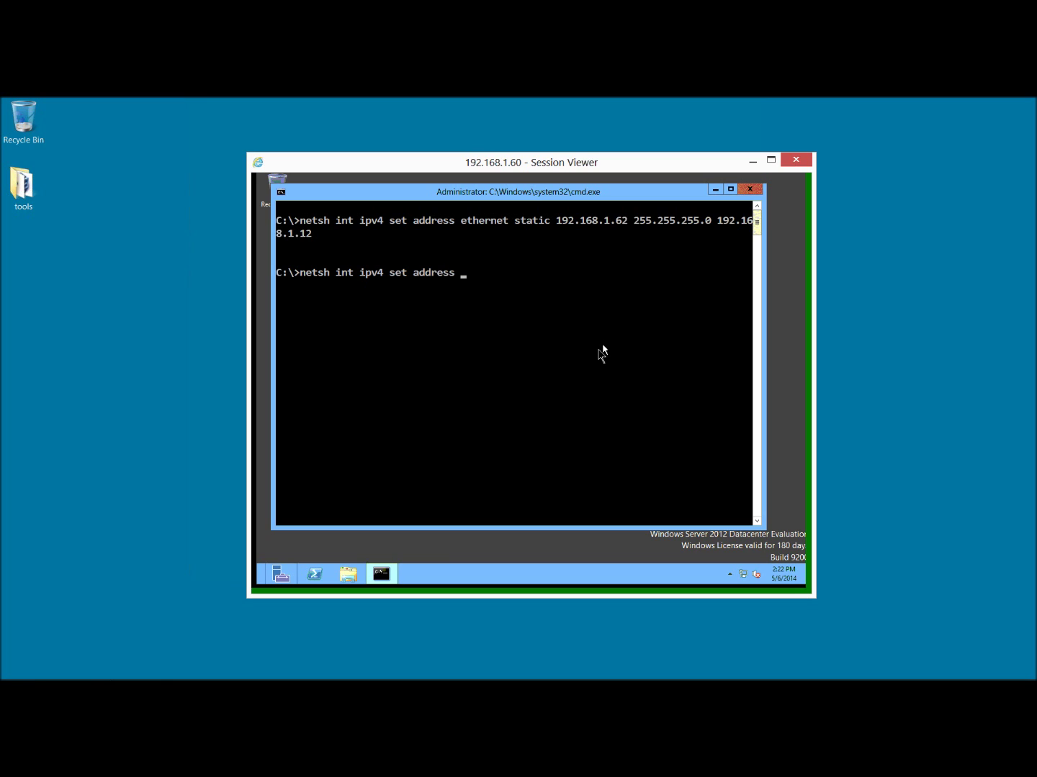
text("ethernet 2" static)
key(BackSpace)
text(ic 10.10.10.)
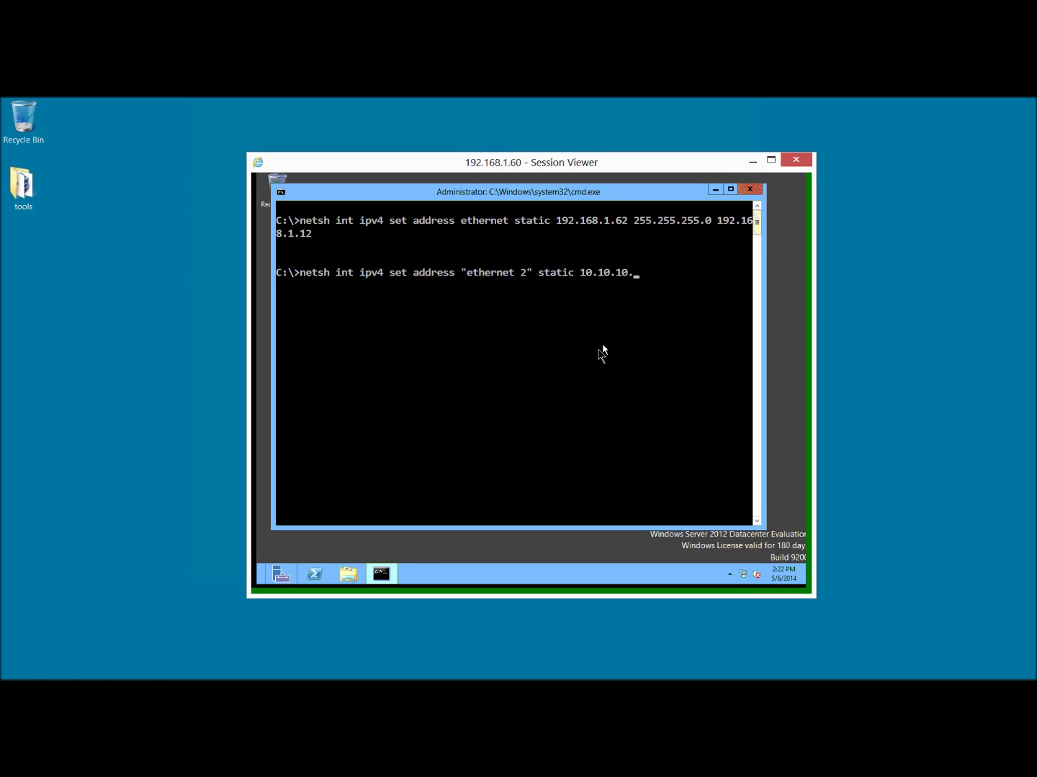
text(40 255.255.255.0)
key(Return)
Add 192.168.1.12 as Ethernet's DNS server and ping class.edu to verify resolution.
text(netsh)
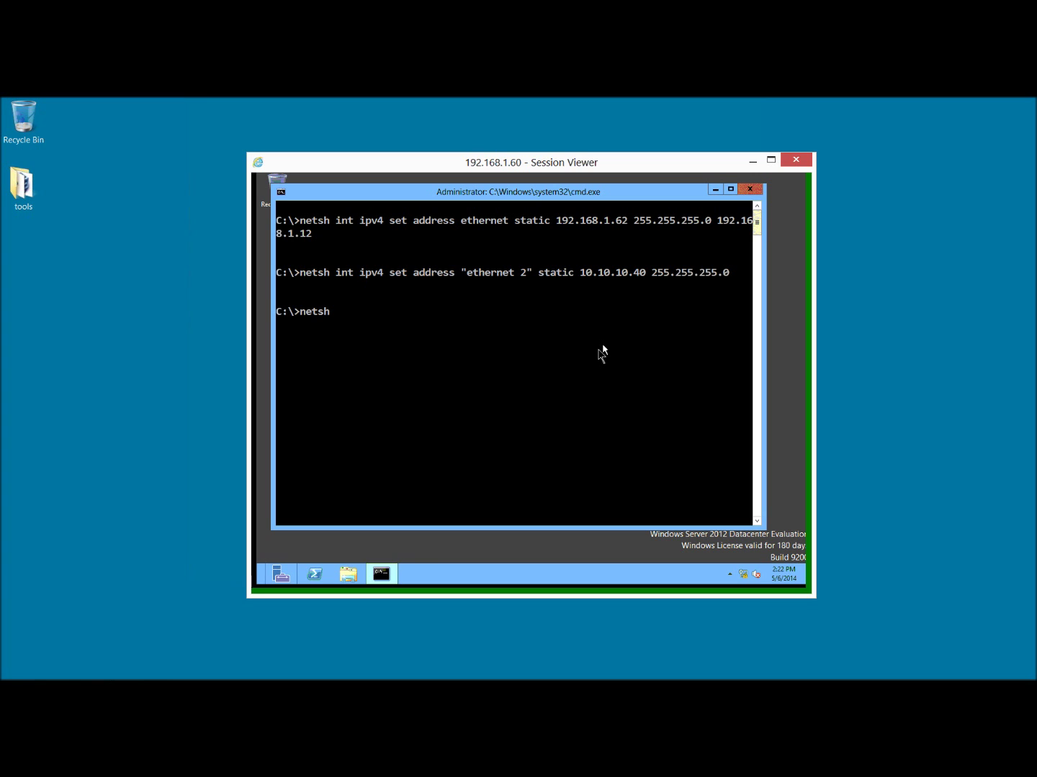
text( int ipv4 add dnsservers)
text(hernet)
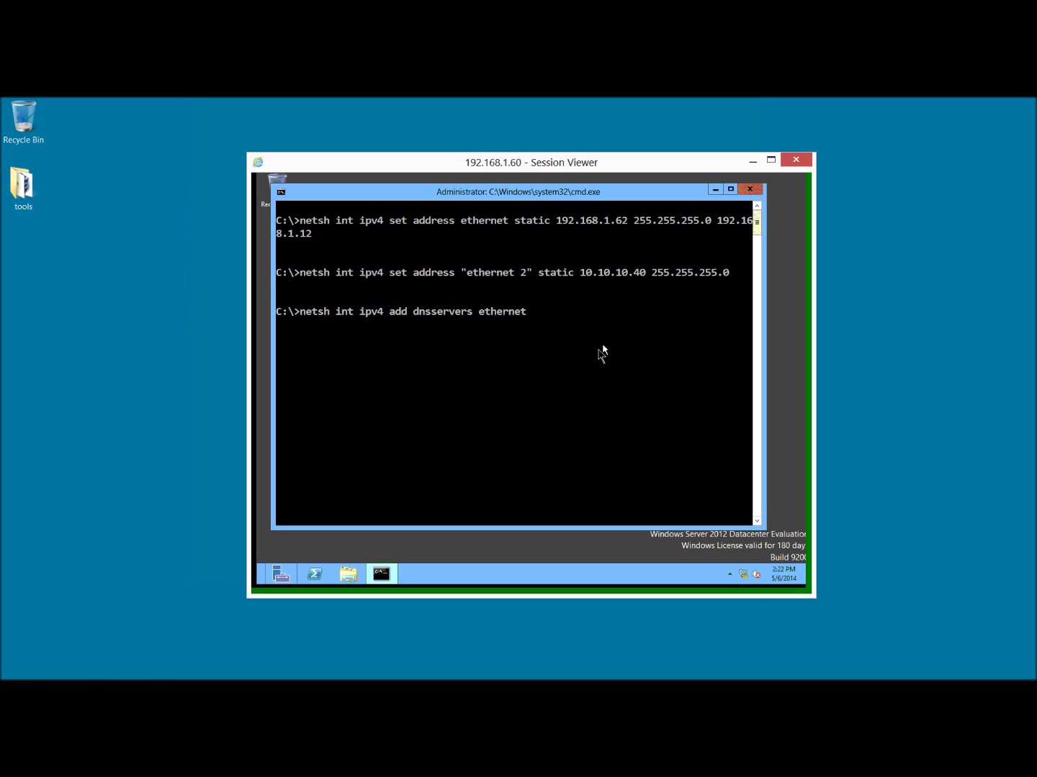
text( 192.168.1.12 index=1)
key(Return)
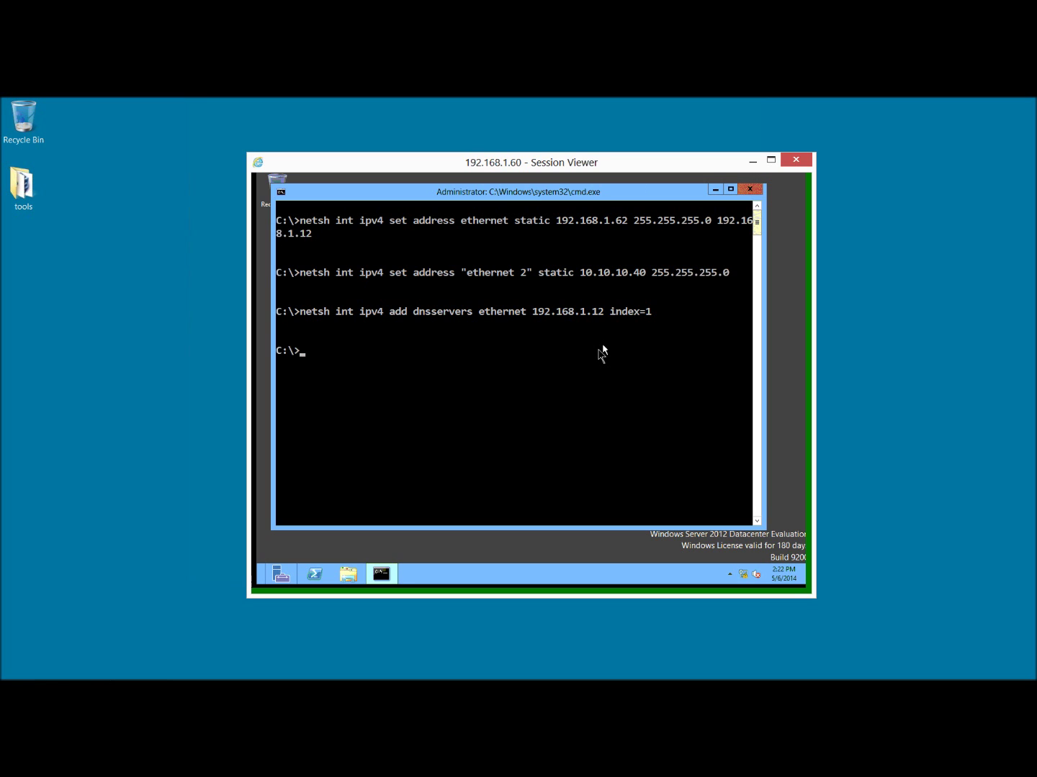
text(ping class.edu)
key(Return)
key(ctrl+c)
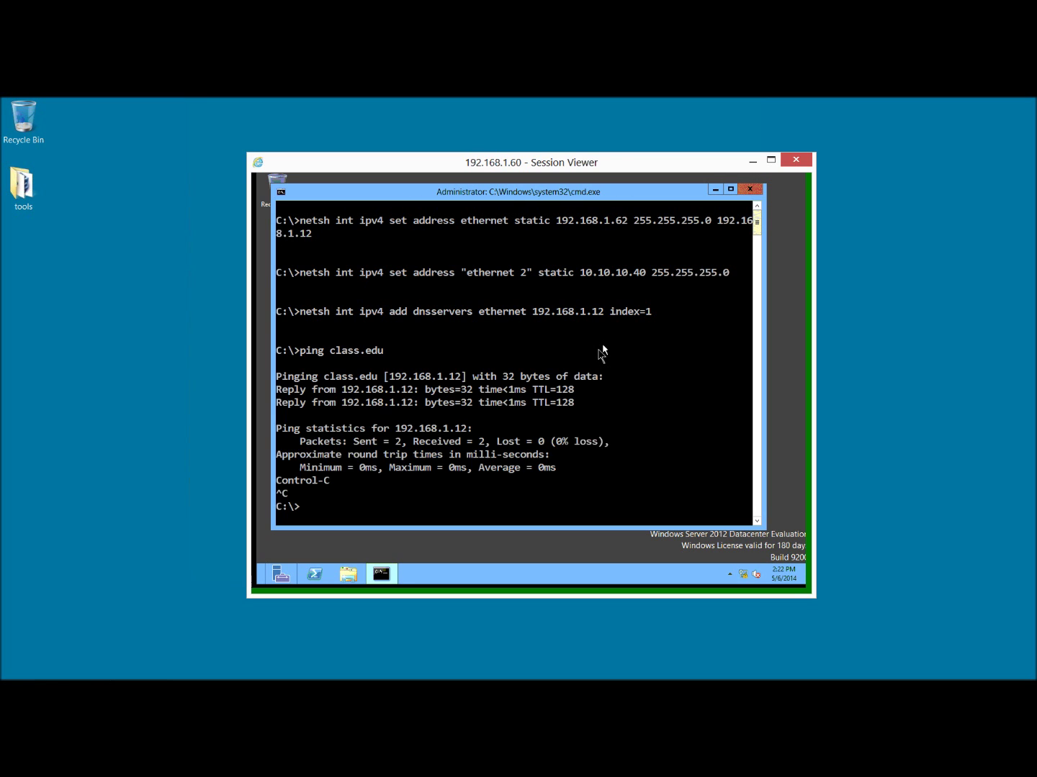
Clear the console and display the current computer name with hostname.
text(cls)
key(Return)
text(hostname)
key(Return)
Rename the computer to host03 using netdom renamecomputer %computername% /newname:host03, confirming with y.
text(netdom)
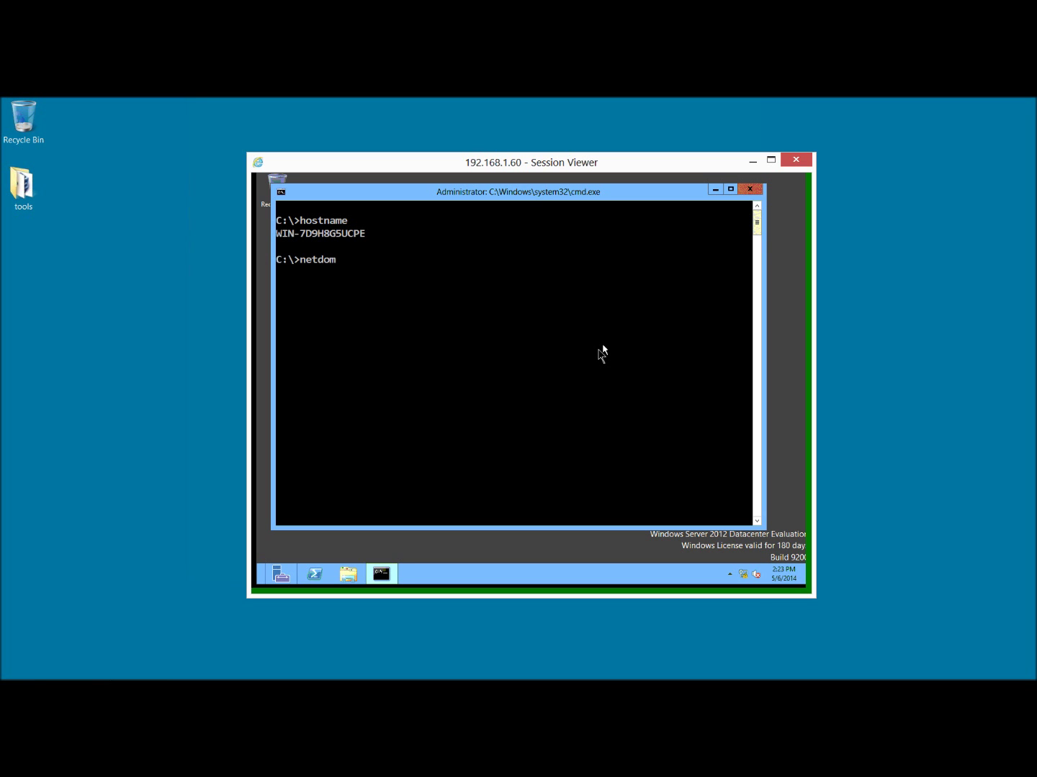
text( renamecomputer /newname:host03)
key(Return)
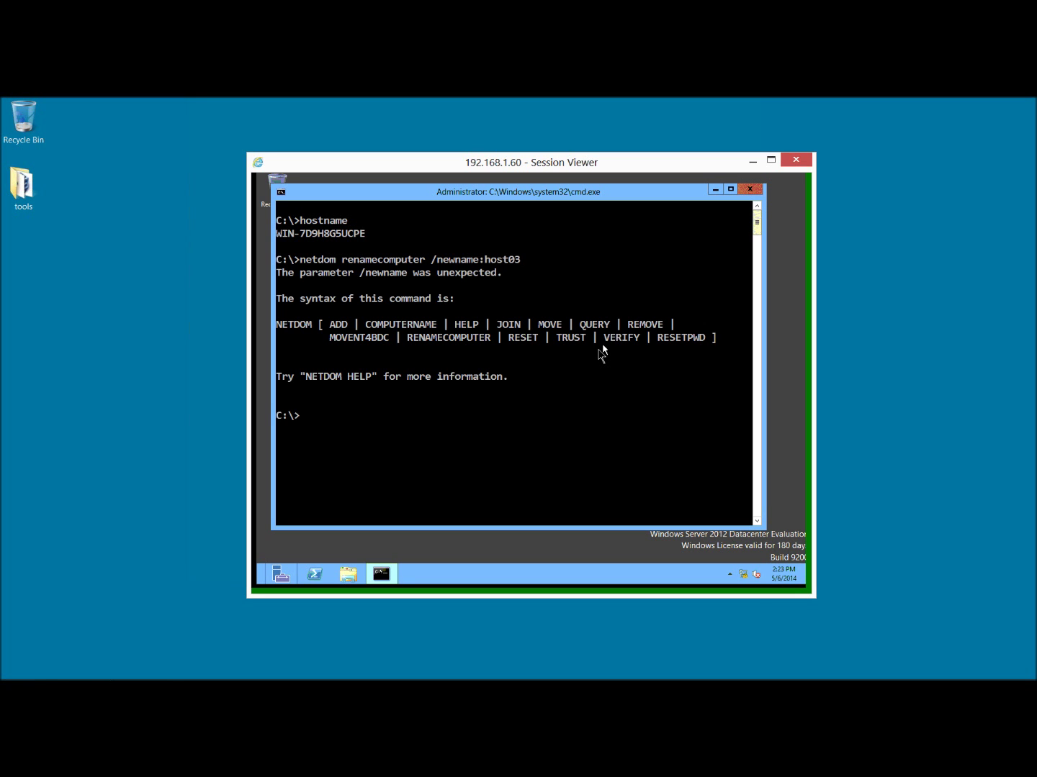
key(Up)
key(Left)
key(Left)
key(Left)
key(Left)
key(Left)
key(Left)
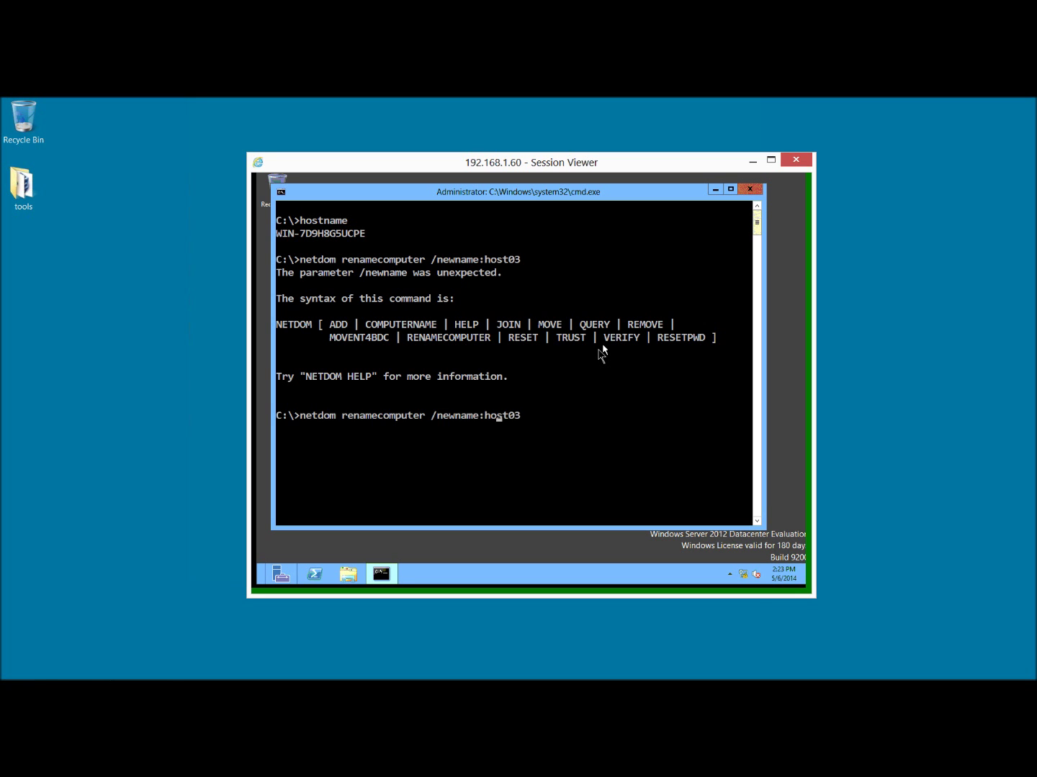
key(Left)
key(Left)
key(Left)
key(Left)
text(%computername)
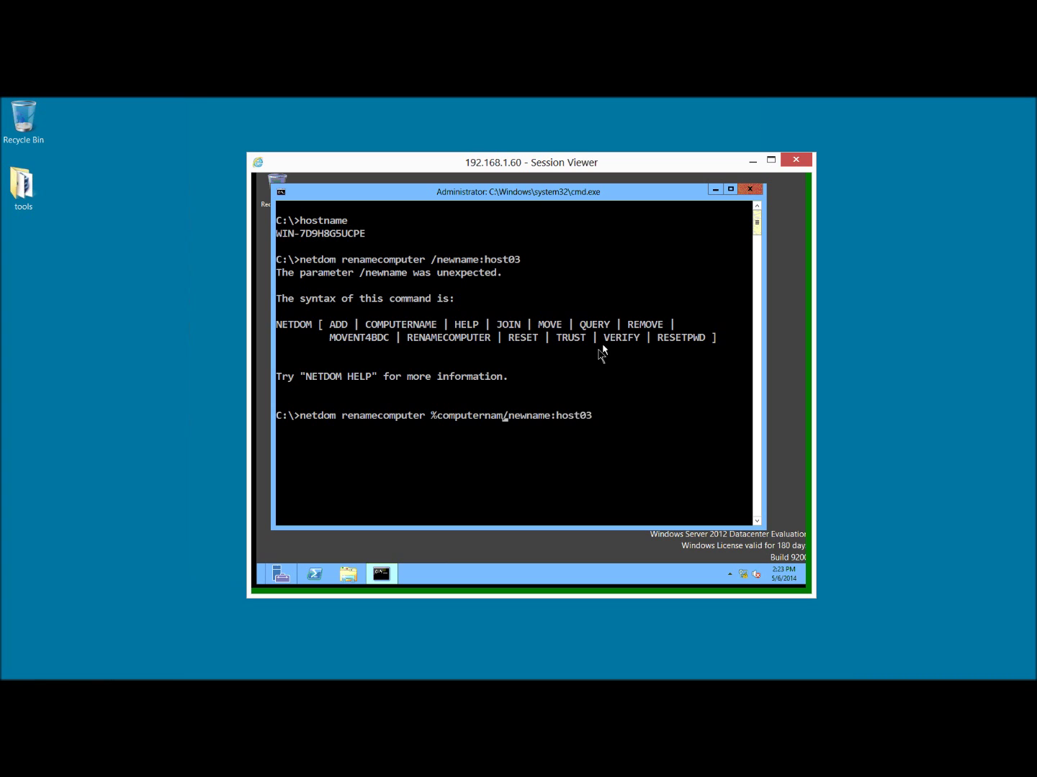
text(%)
key(Return)
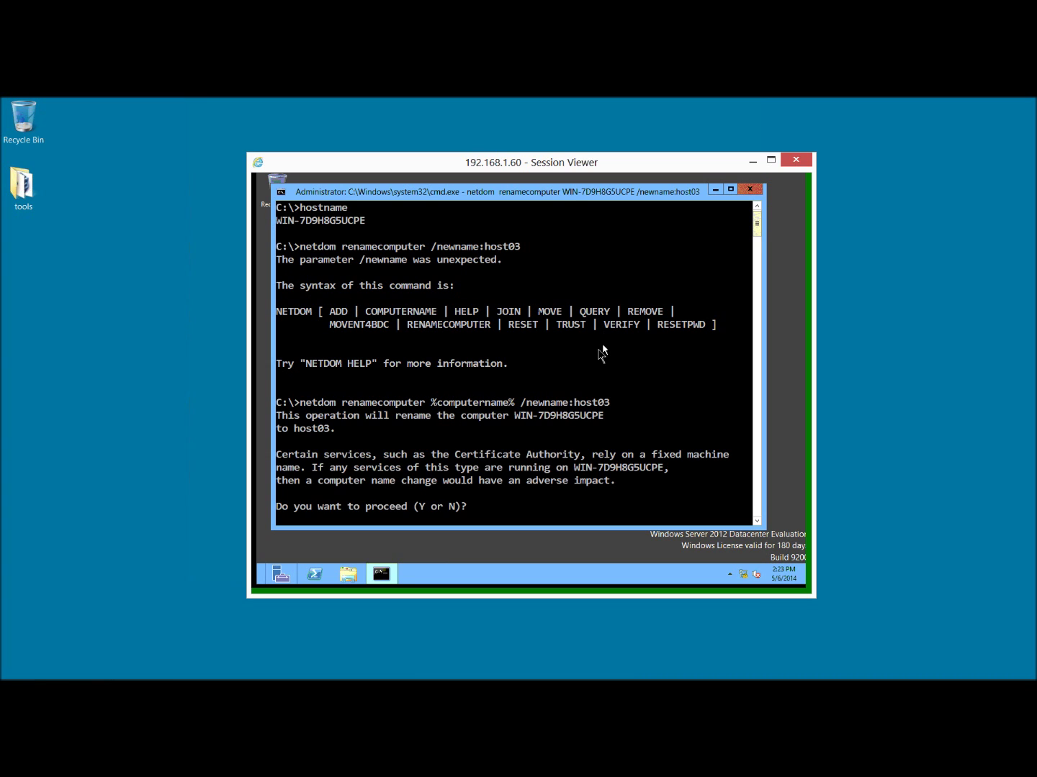
text(y)
key(Return)
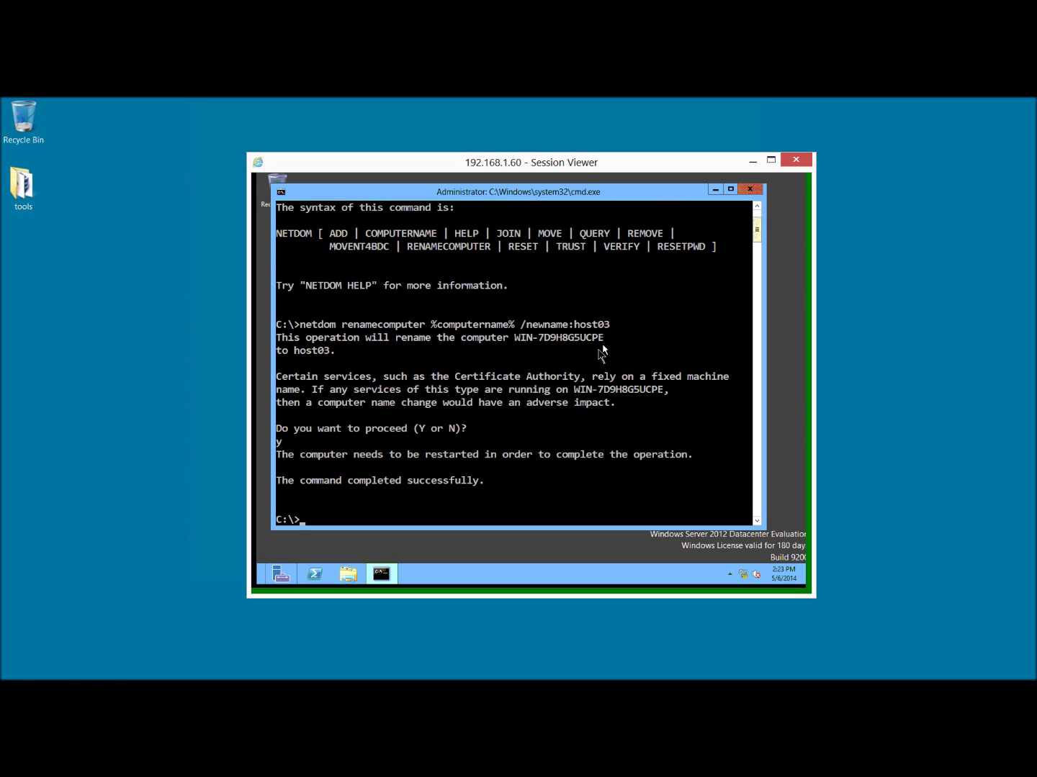
Allow Remote Desktop connections through systempropertiesremote, then clear the console.
text(systempropertiesremote)
key(Return)
key(Down)
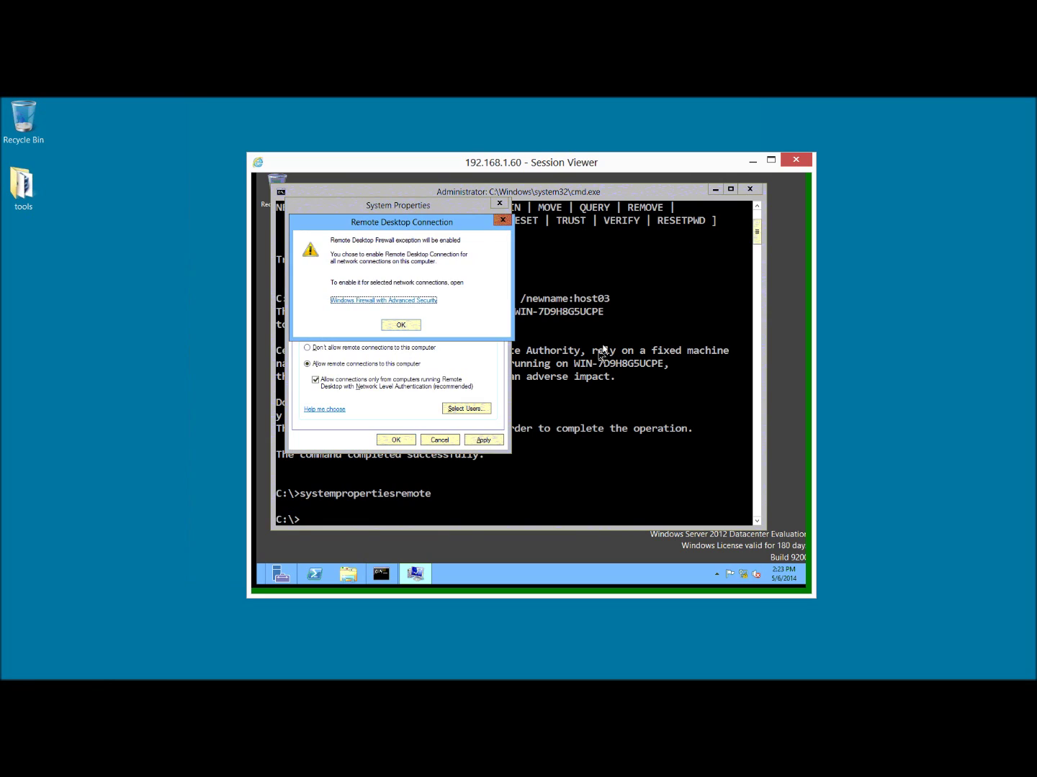
key(Tab)
key(Return)
key(Tab)
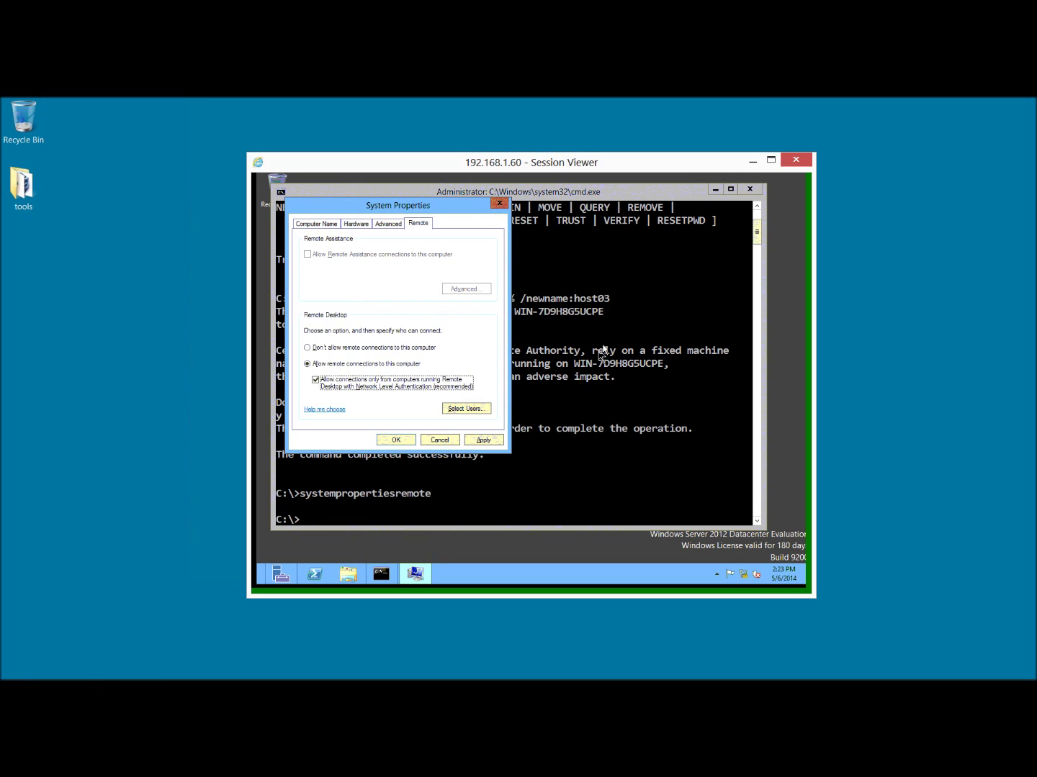
key(Tab)
key(Tab)
key(Return)
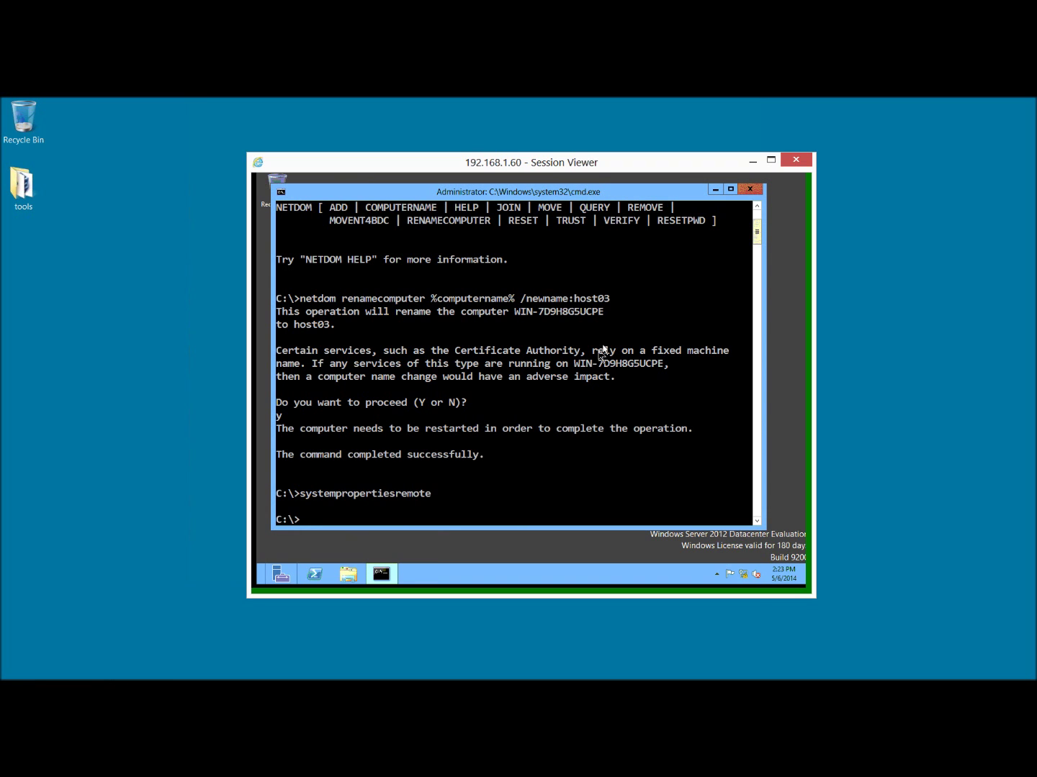
text(cls)
key(Return)
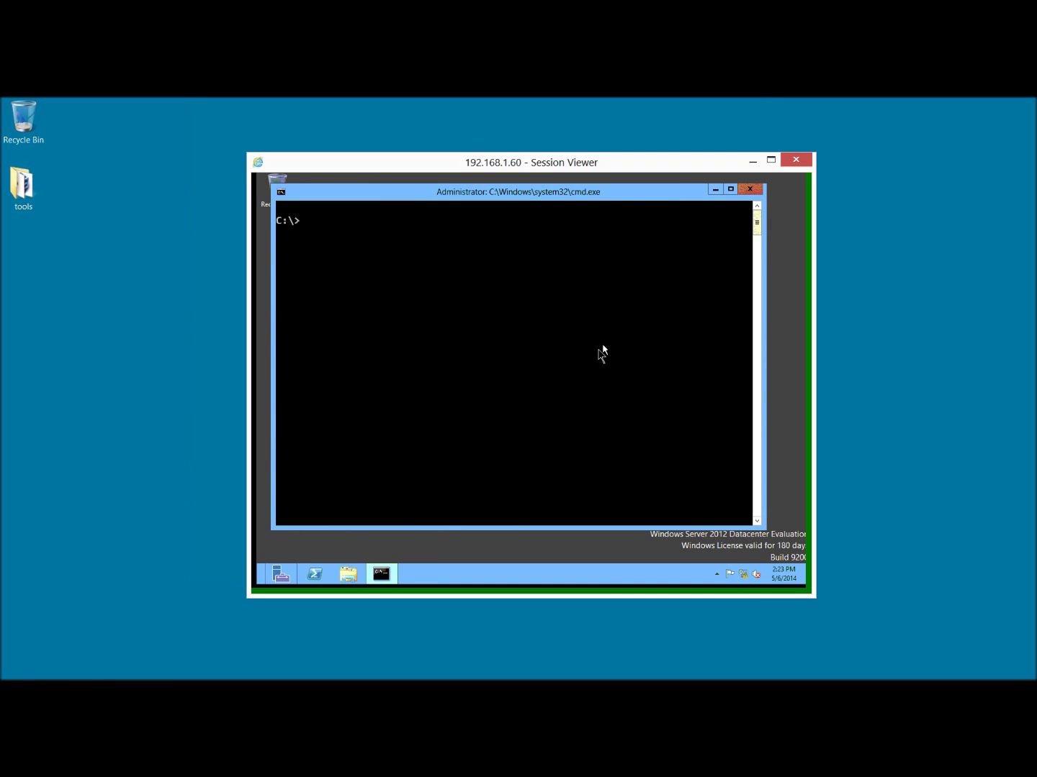
Start remote PowerShell and enter Set-NetFirewallRule -DisplayGroup "file and printer sharing".
text(powershell)
key(Return)
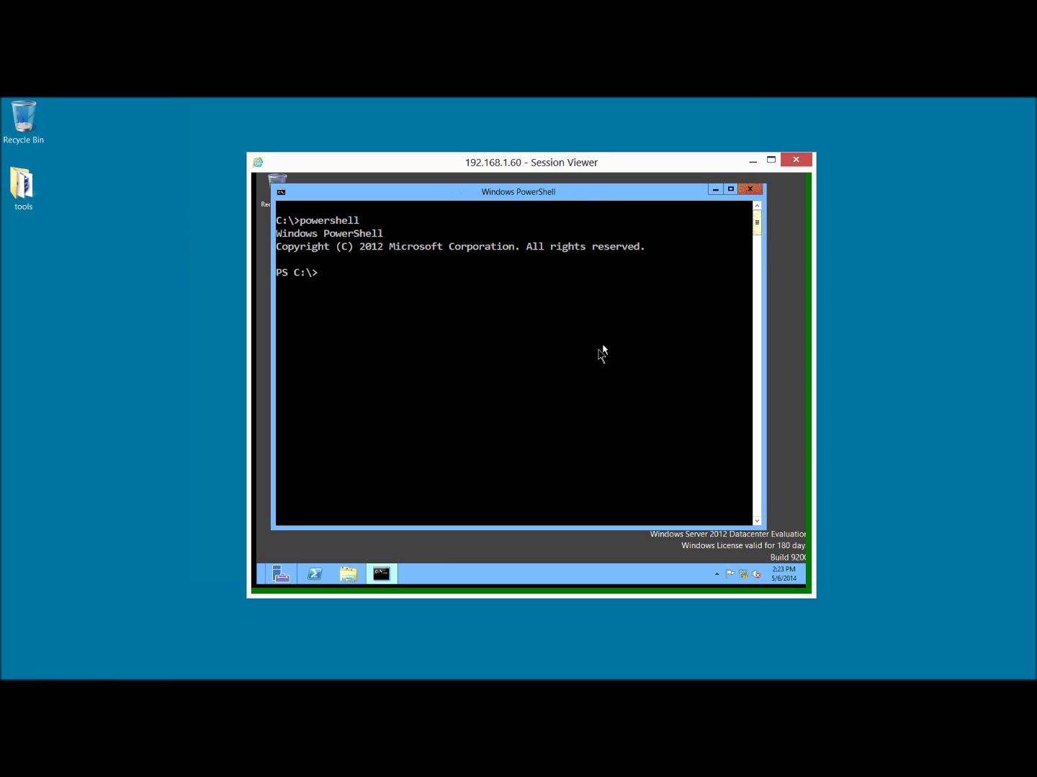
text(set-firewa)
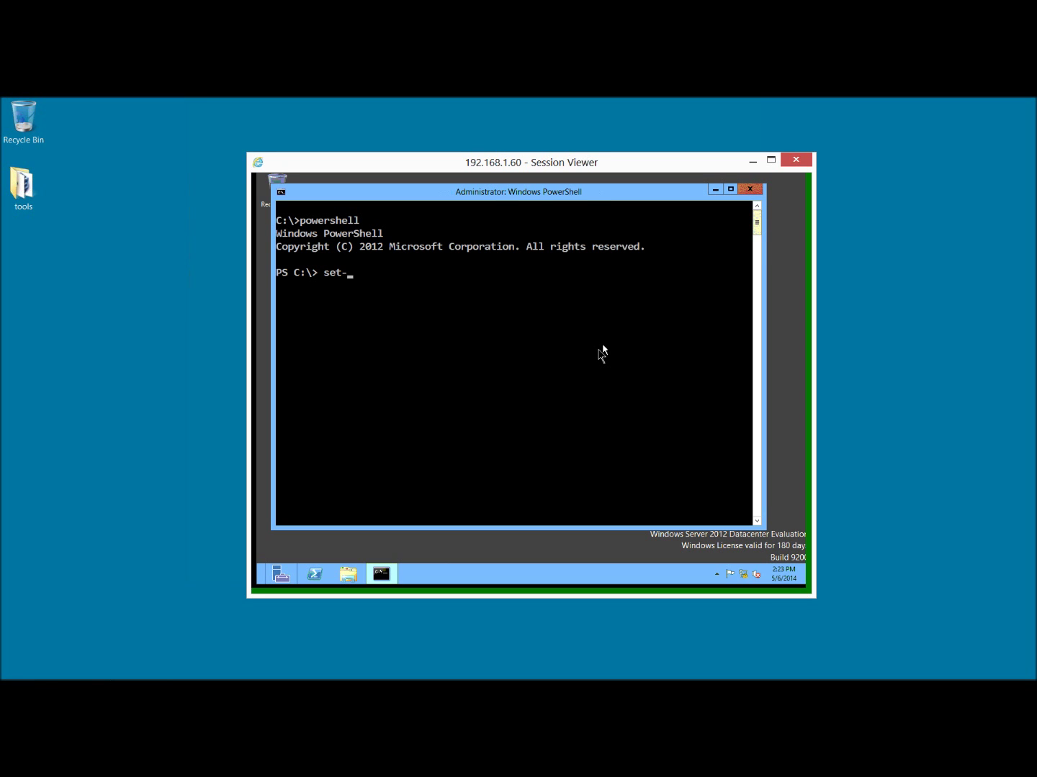
key(BackSpace)
key(BackSpace)
key(BackSpace)
key(BackSpace)
key(BackSpace)
key(BackSpace)
text(netfirewallrule -displaygroup "file)
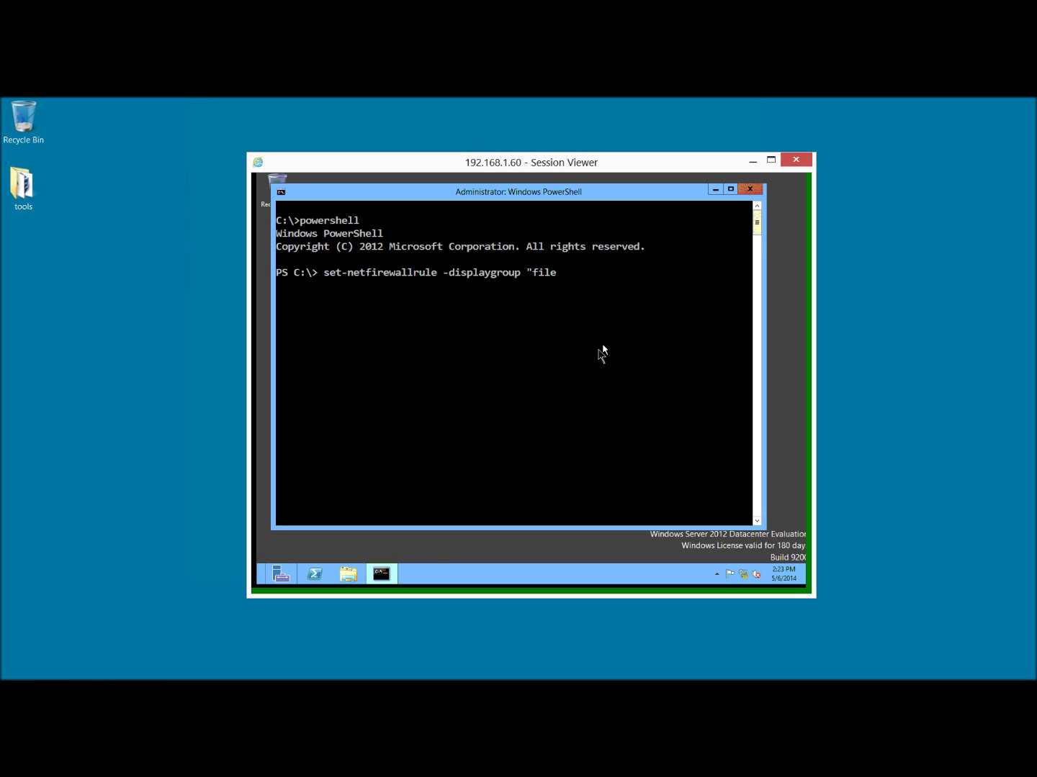
text( and printers)
key(BackSpace)
key(BackSpace)
text(r sharing")
Ping 192.168.1.62 from a local command prompt, which gets no replies.
key(super+r)
key(Return)
text(ping 192.168.1.)
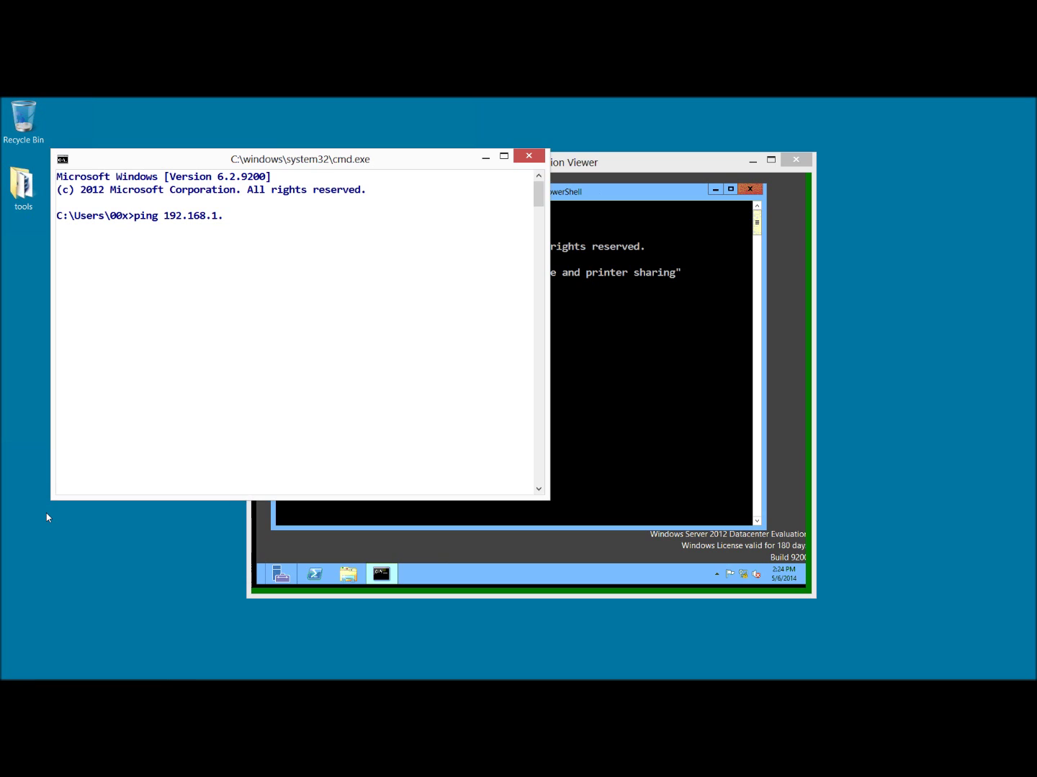
text(62)
key(Return)
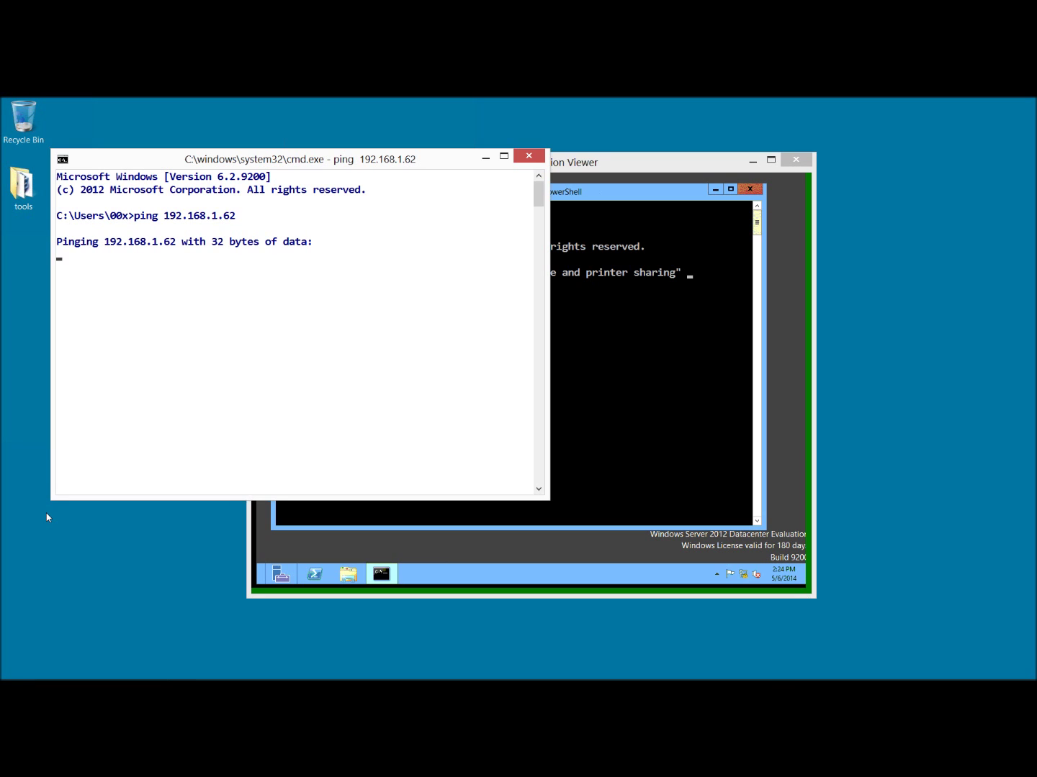
key(ctrl+c)
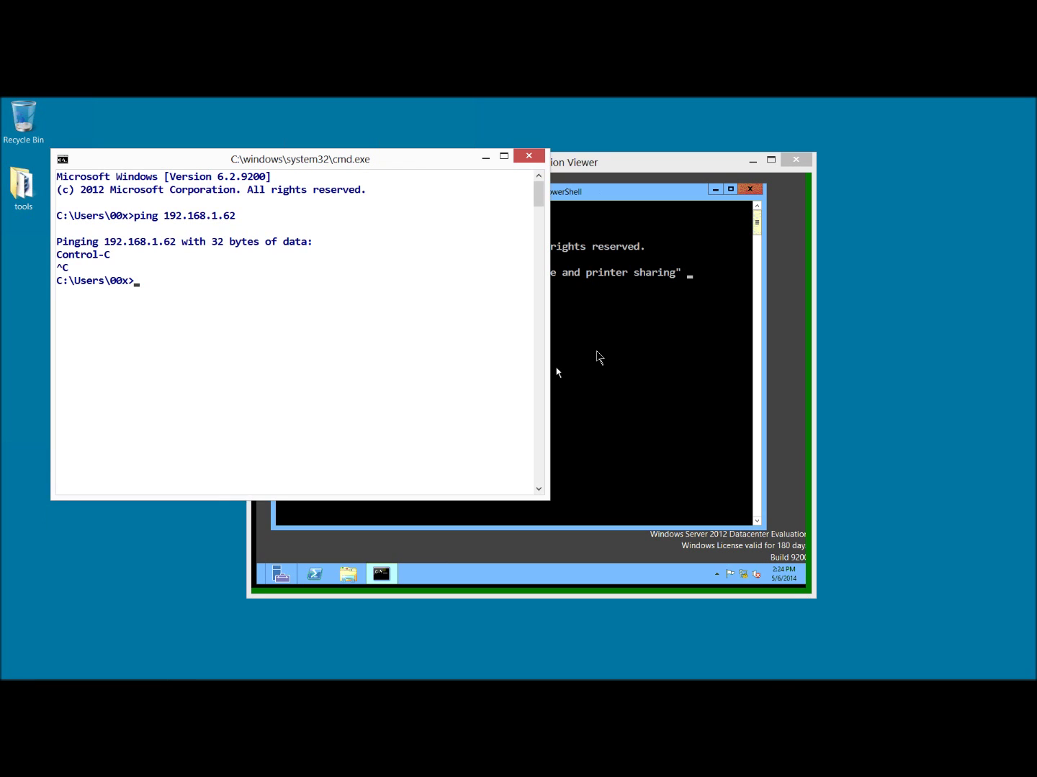
Enable the file and printer sharing firewall rules, then ping 192.168.1.62 again successfully.
click(557, 371)
text(-)
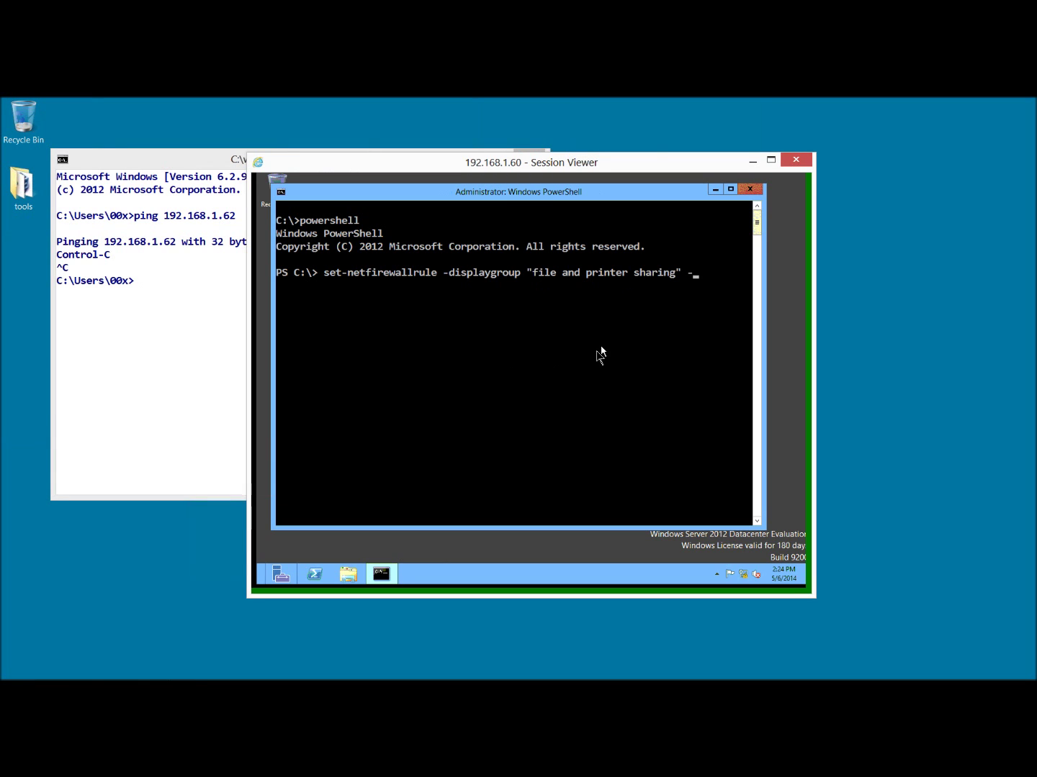
text(enabled true)
key(Return)
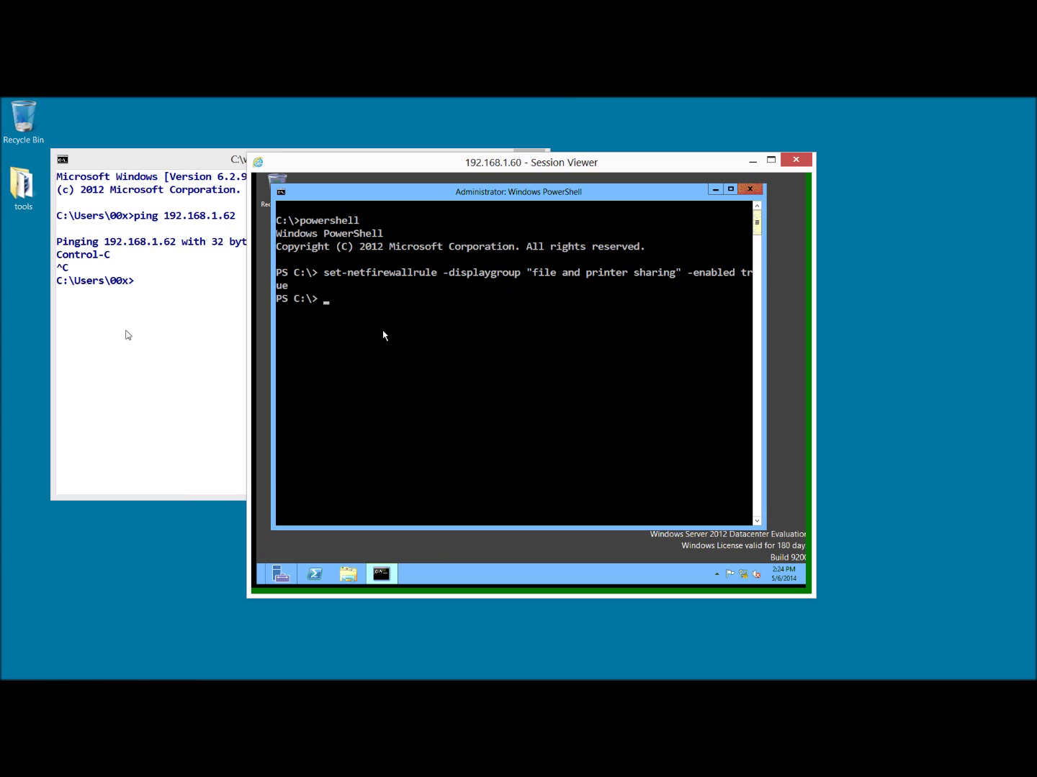
click(128, 335)
key(Up)
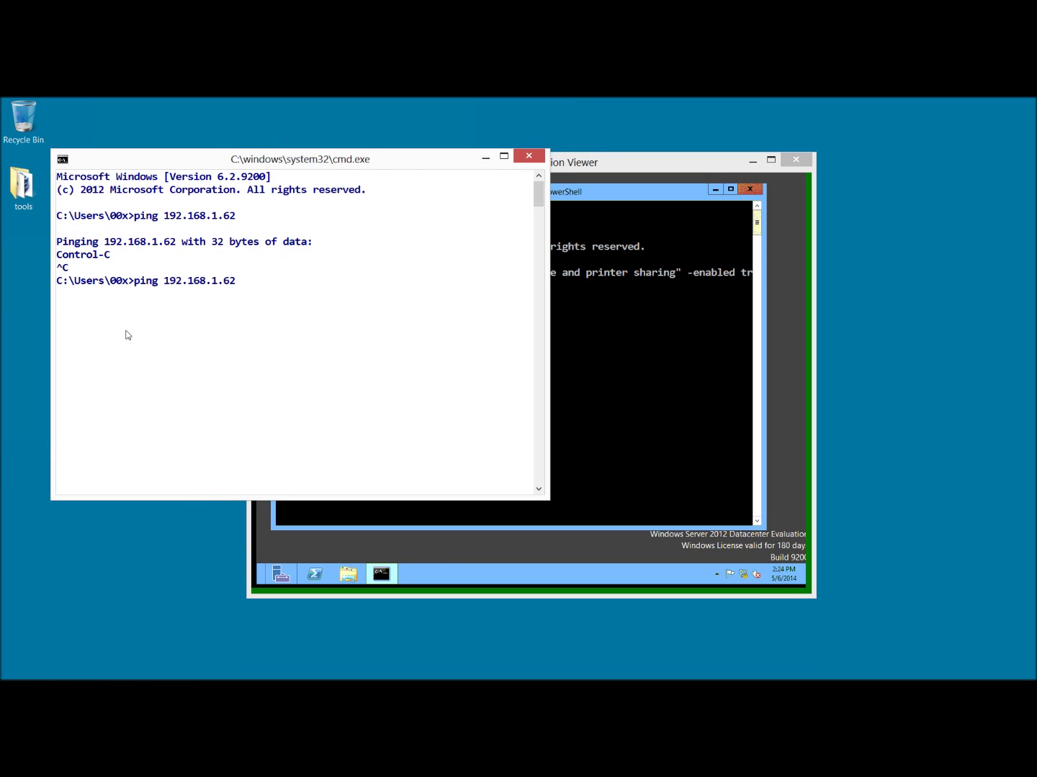
key(Return)
key(ctrl+c)
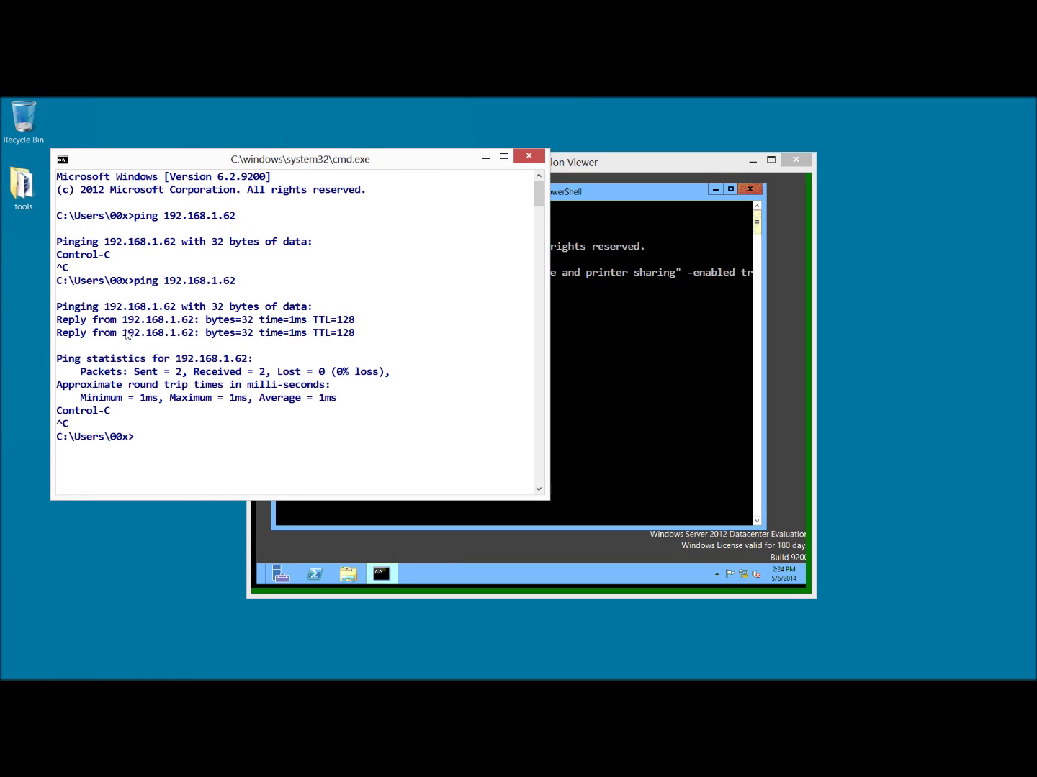
Enable the 'remote desktop' firewall display group with the same command.
click(640, 343)
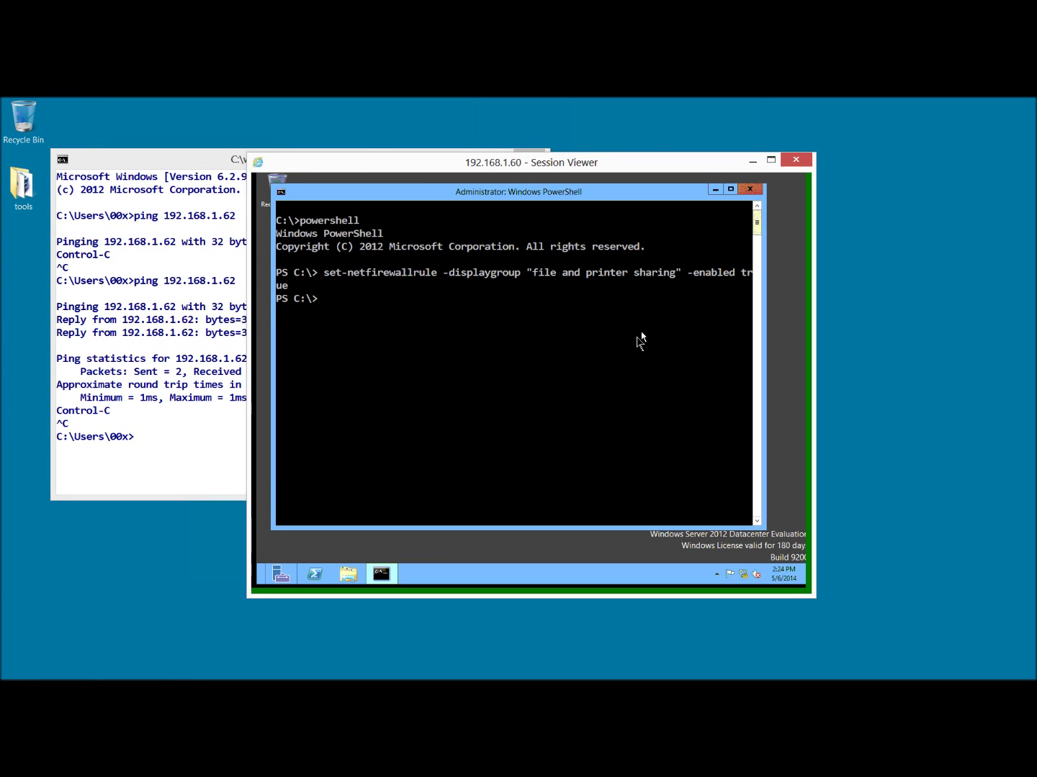
key(Up)
key(Left)
key(BackSpace)
key(BackSpace)
key(BackSpace)
key(BackSpace)
key(BackSpace)
key(BackSpace)
key(BackSpace)
key(BackSpace)
key(BackSpace)
key(BackSpace)
key(BackSpace)
key(BackSpace)
key(BackSpace)
key(BackSpace)
key(BackSpace)
key(BackSpace)
key(BackSpace)
key(BackSpace)
key(BackSpace)
key(BackSpace)
key(BackSpace)
key(BackSpace)
key(BackSpace)
key(BackSpace)
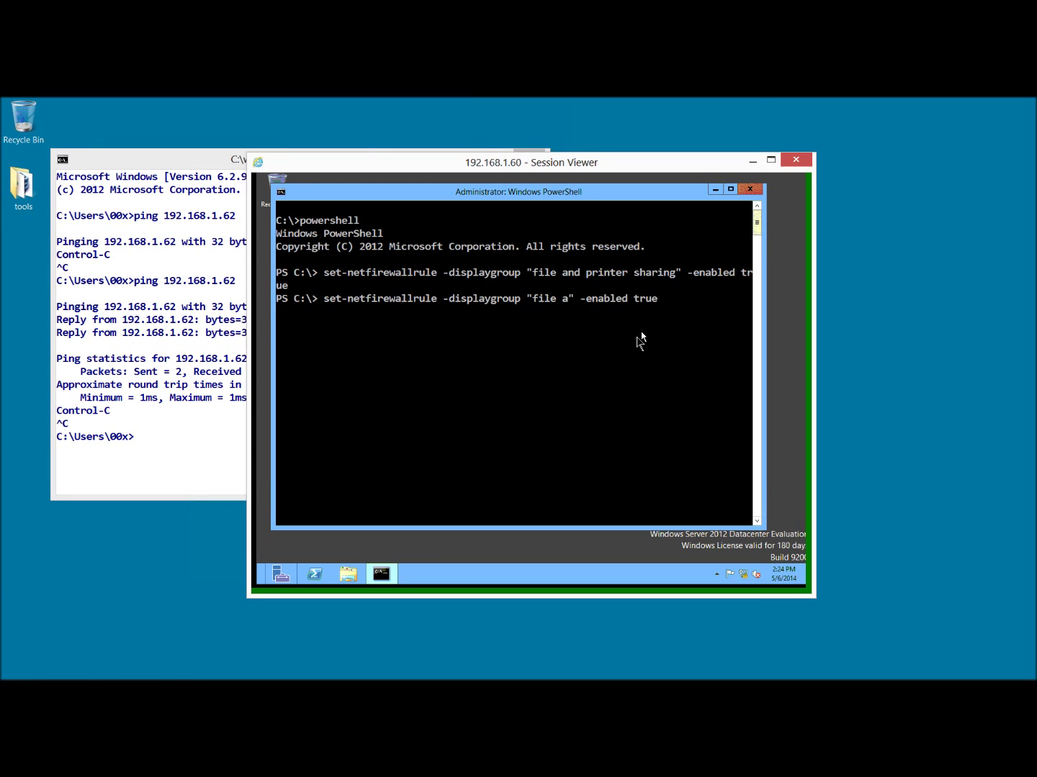
text(remote desktop)
key(Return)
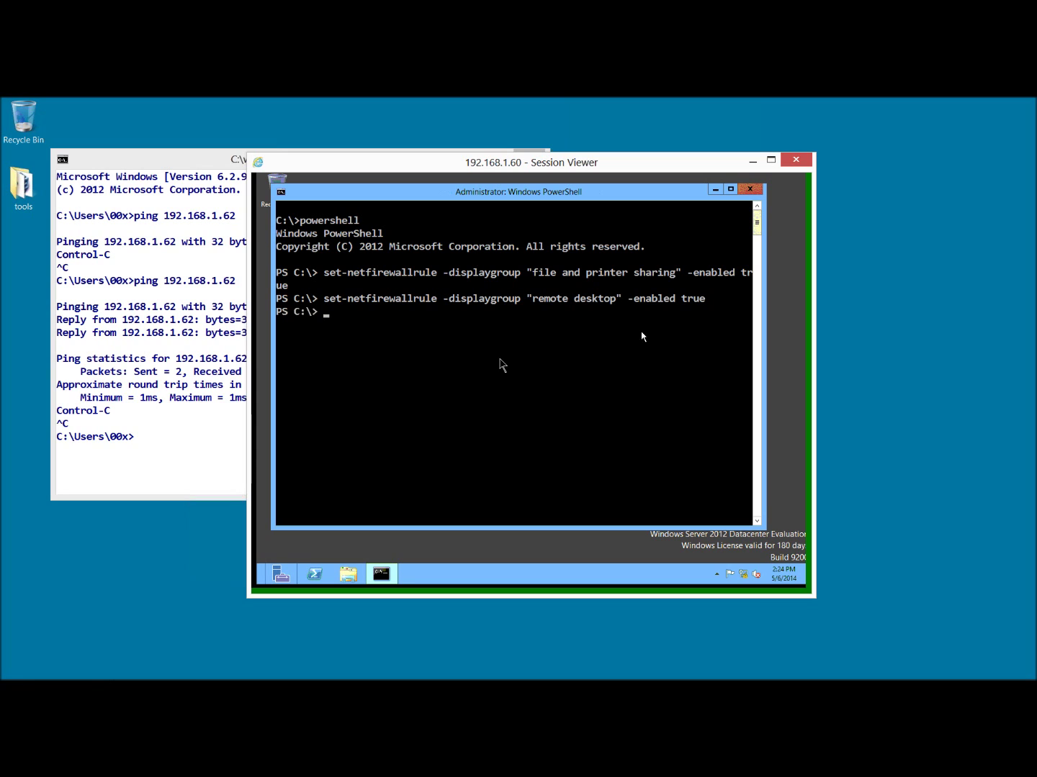
Exit PowerShell and the remote prompt, then close the session viewer and local prompt.
text(exit)
key(Return)
text(exi)
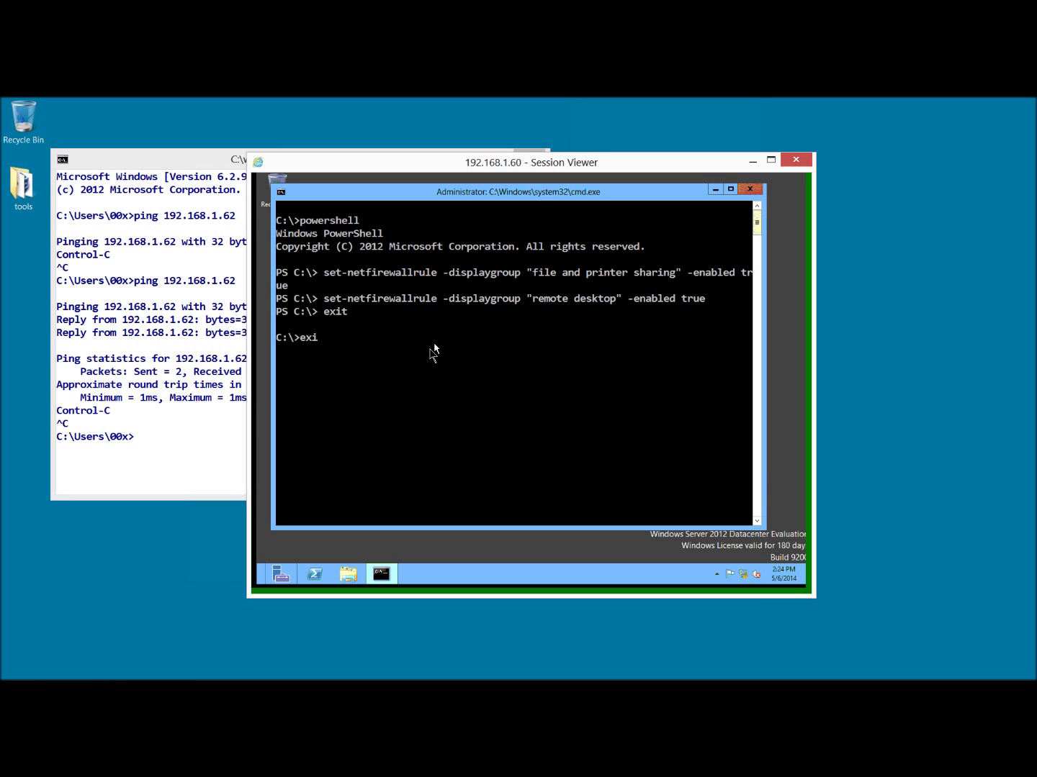
text(t)
key(Return)
click(796, 159)
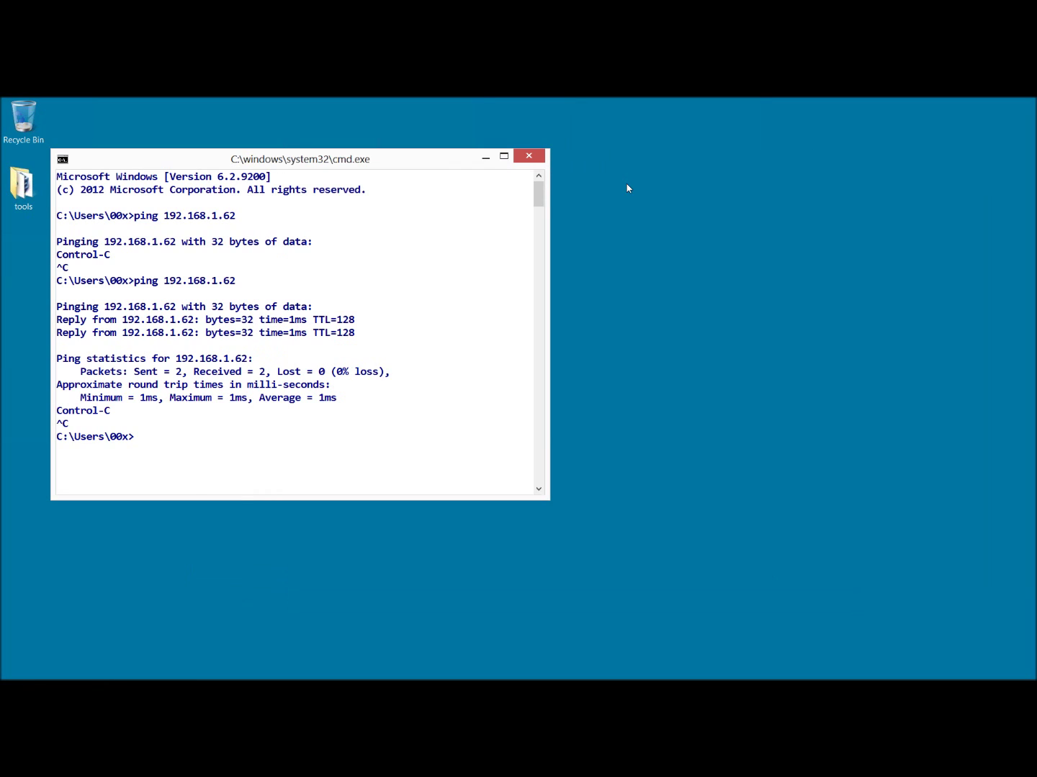
text(exit)
key(Return)
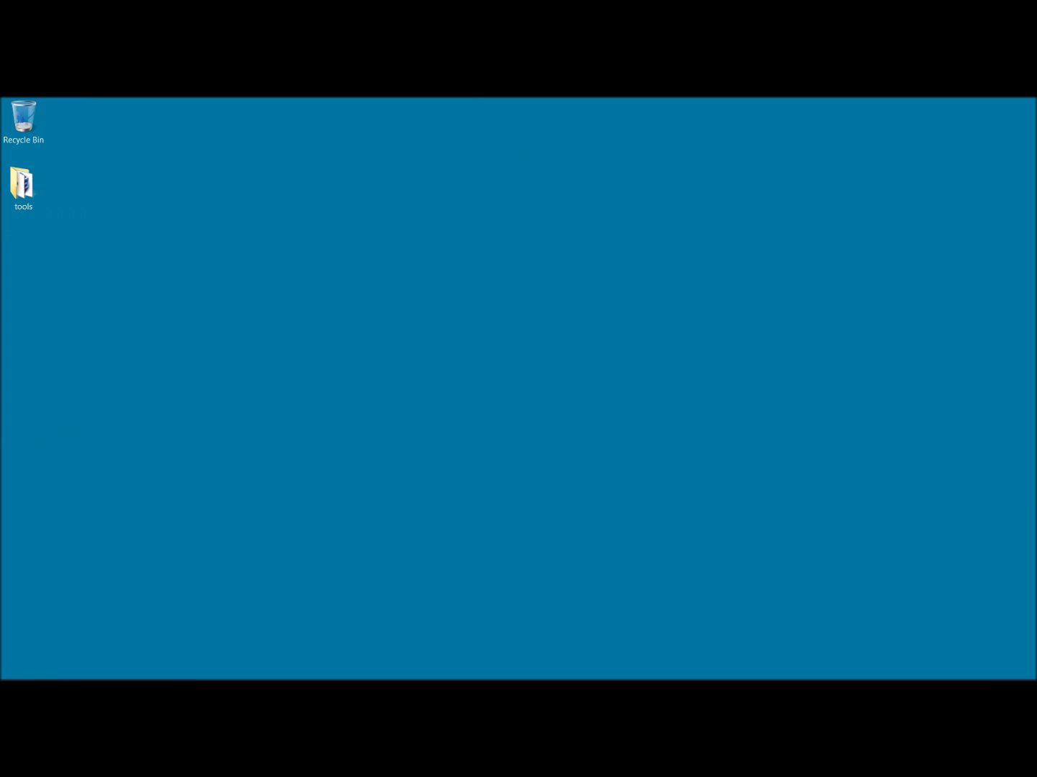
Restore RDCMan and add server 192.168.1.62 to the box group.
mouse_move(58, 677)
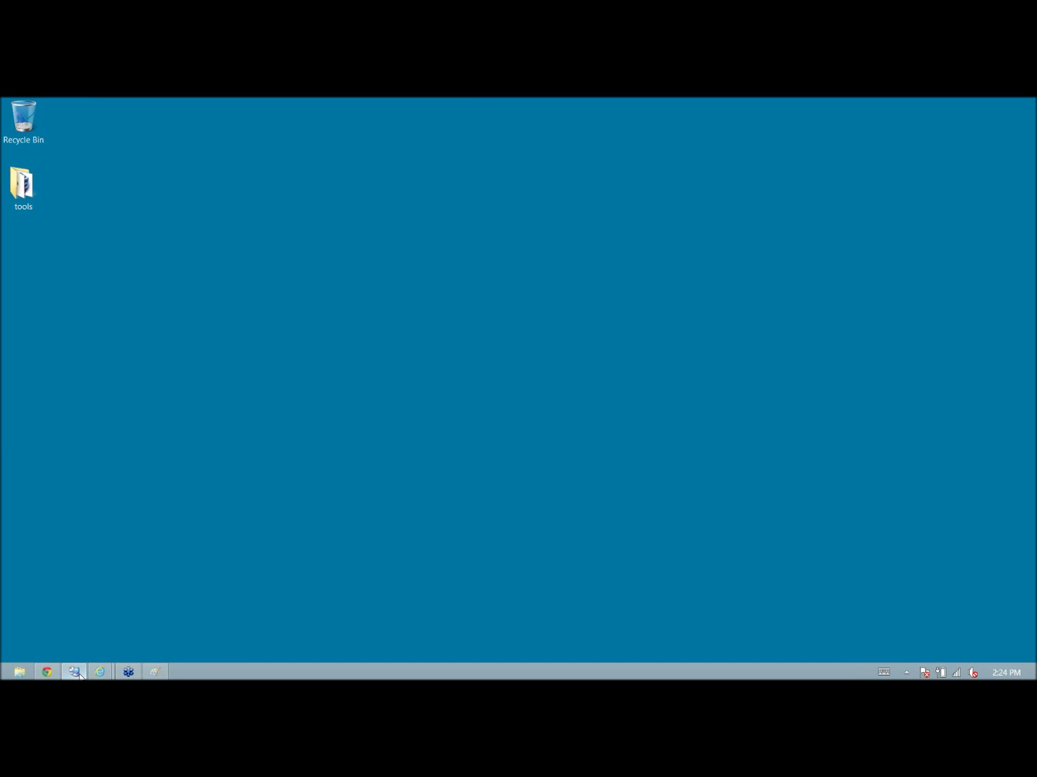
click(75, 673)
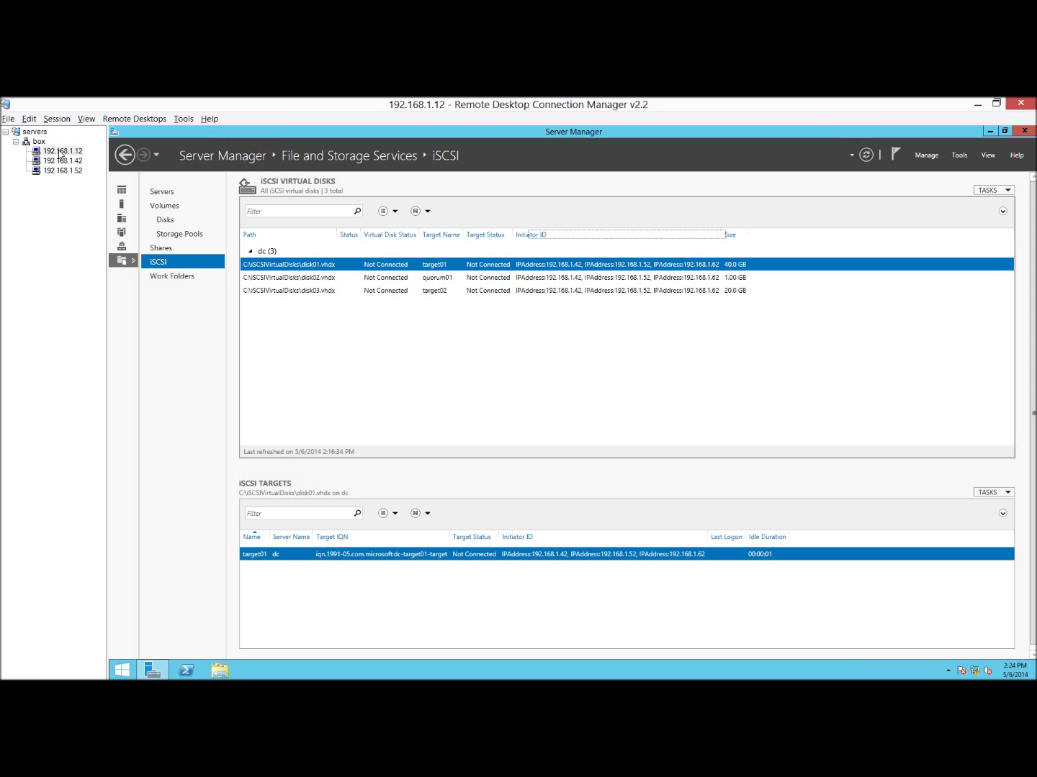
right_click(41, 144)
click(82, 208)
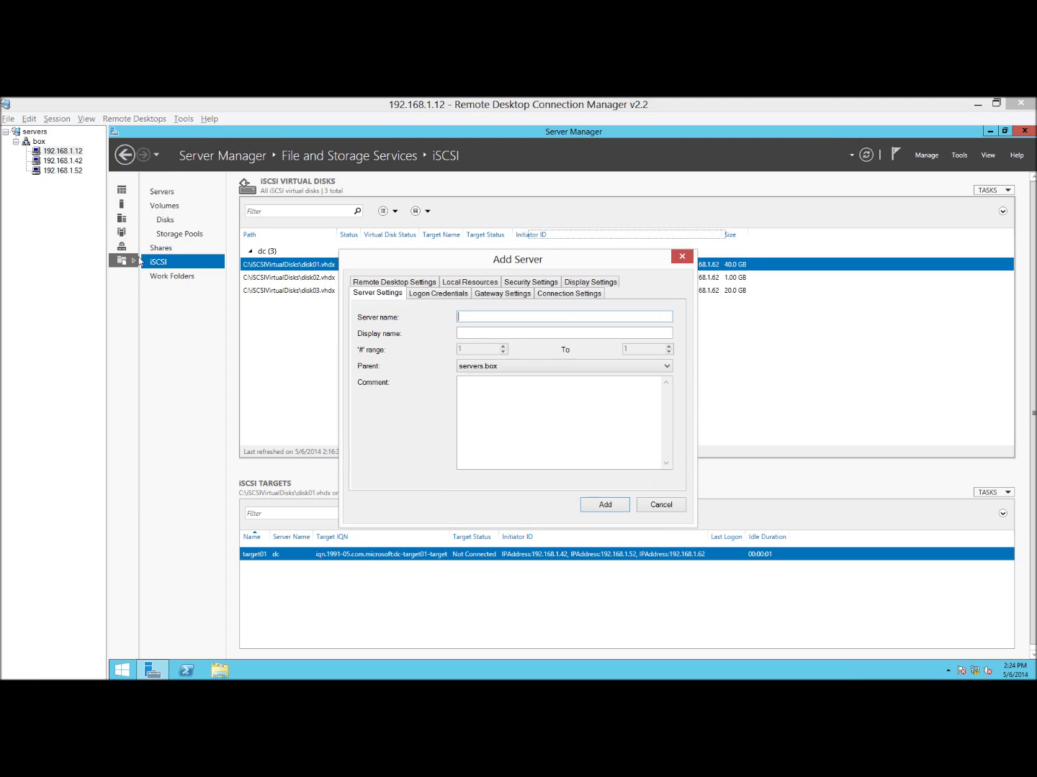
text(192.168.1.62)
key(Return)
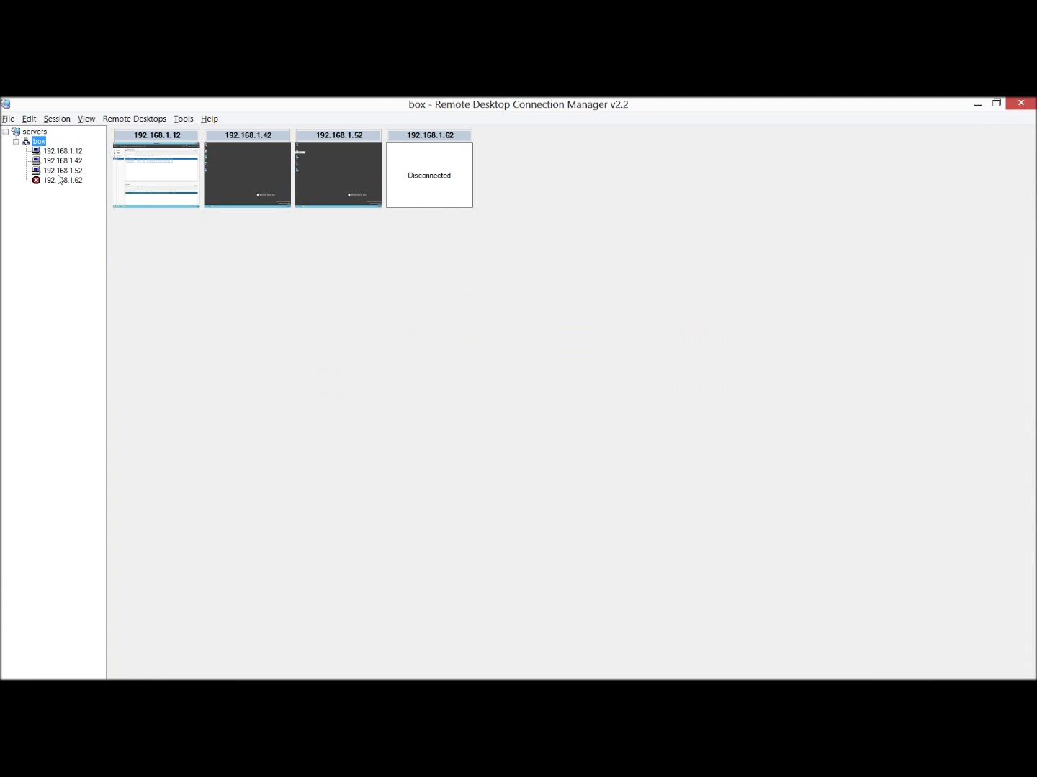
Connect to 192.168.1.62 as administrator with its password and open the full session.
right_click(59, 177)
right_click(58, 183)
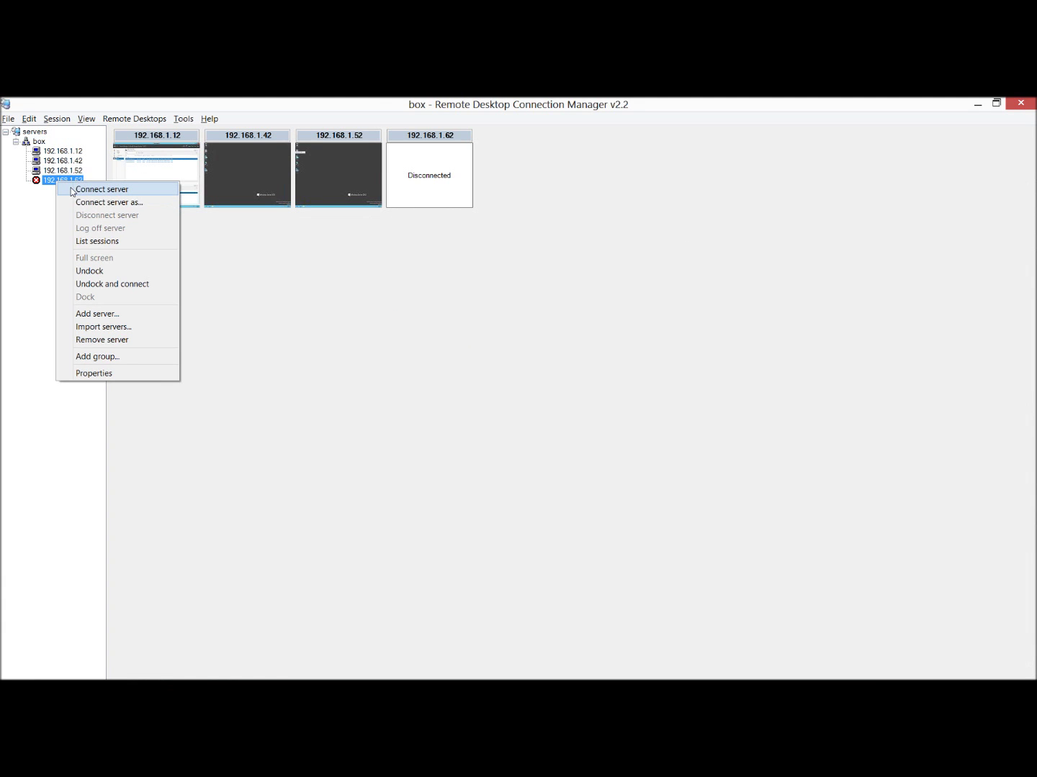
click(101, 190)
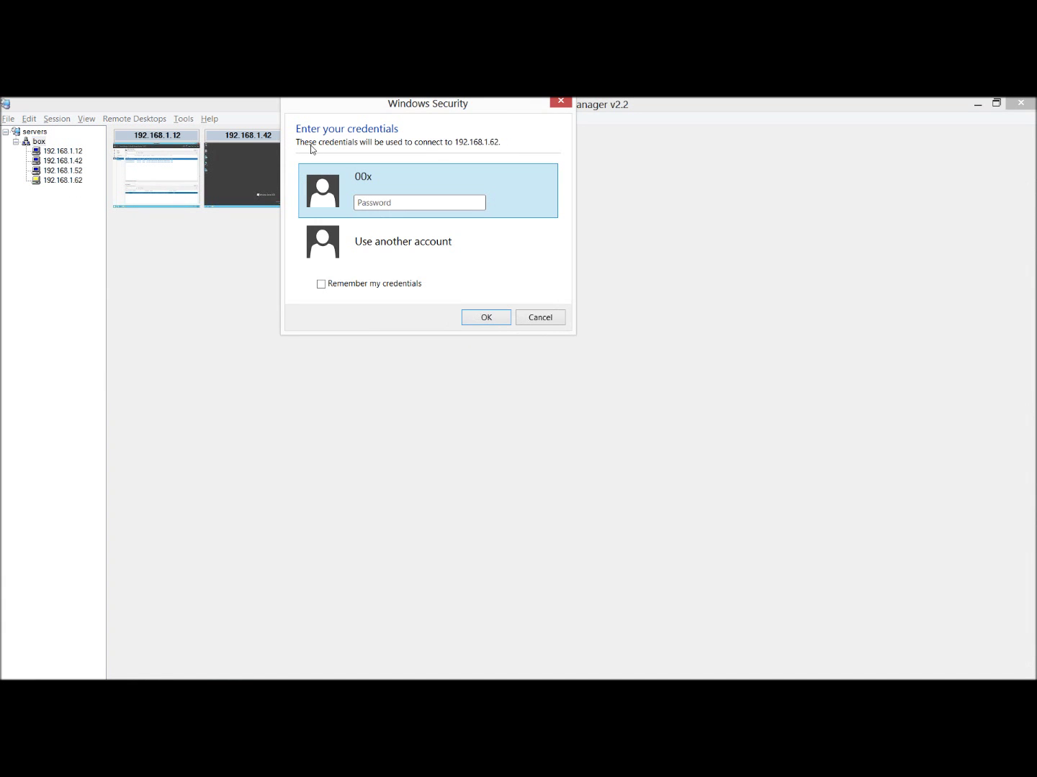
click(398, 249)
text(adm)
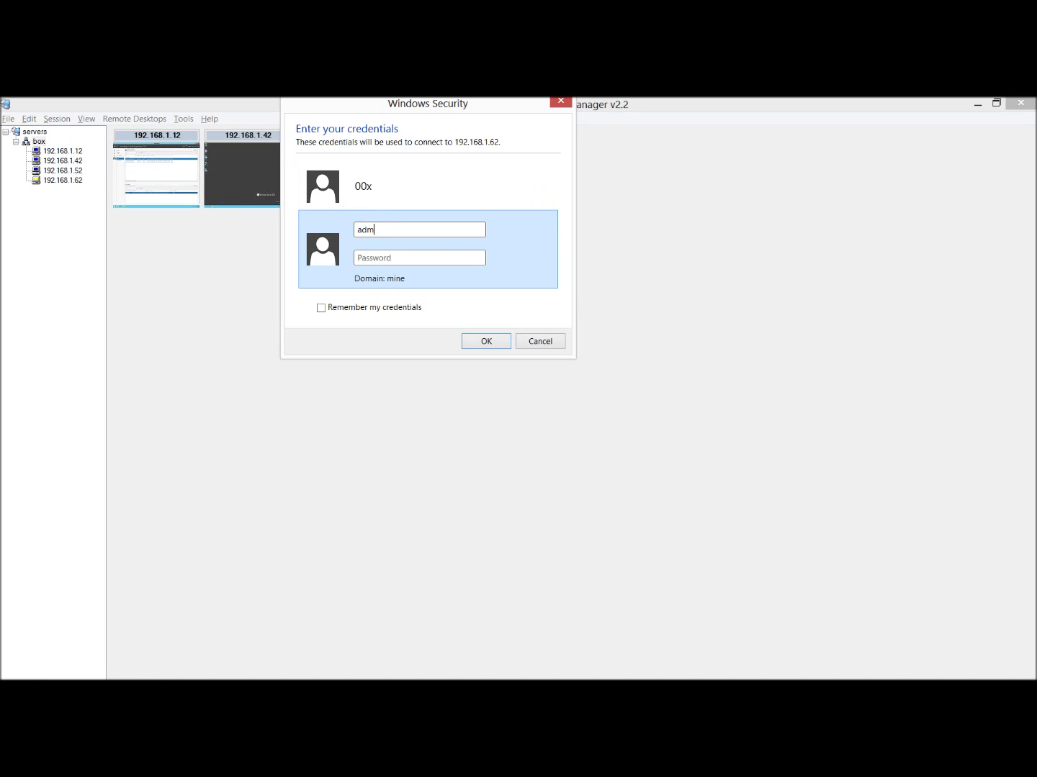
text(inistrator)
key(Tab)
text(********)
key(Return)
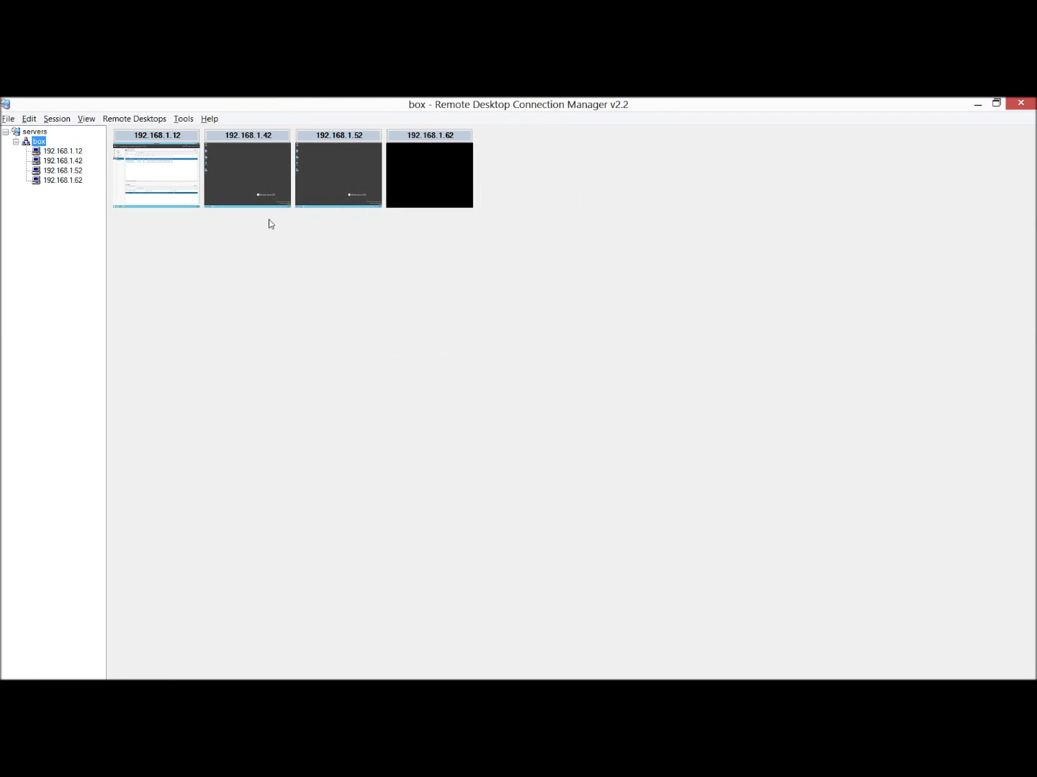
click(65, 181)
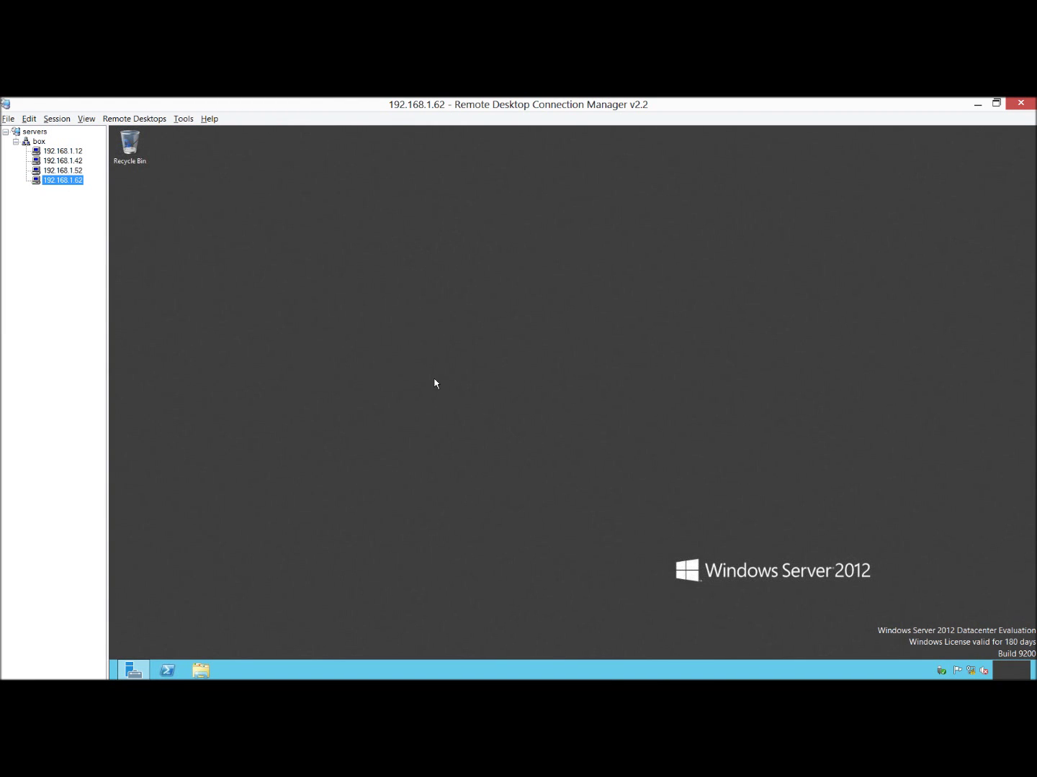
In Local Server properties, turn IE Enhanced Security Configuration Off for Administrators and Users.
click(425, 388)
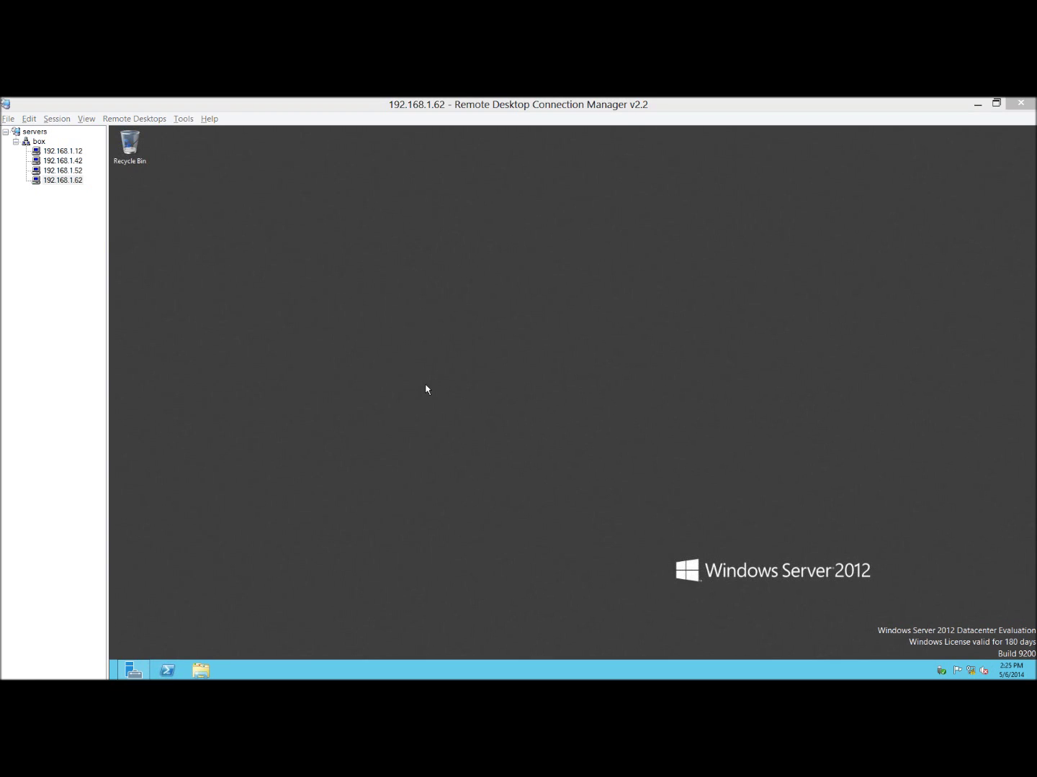
right_click(365, 320)
mouse_move(390, 394)
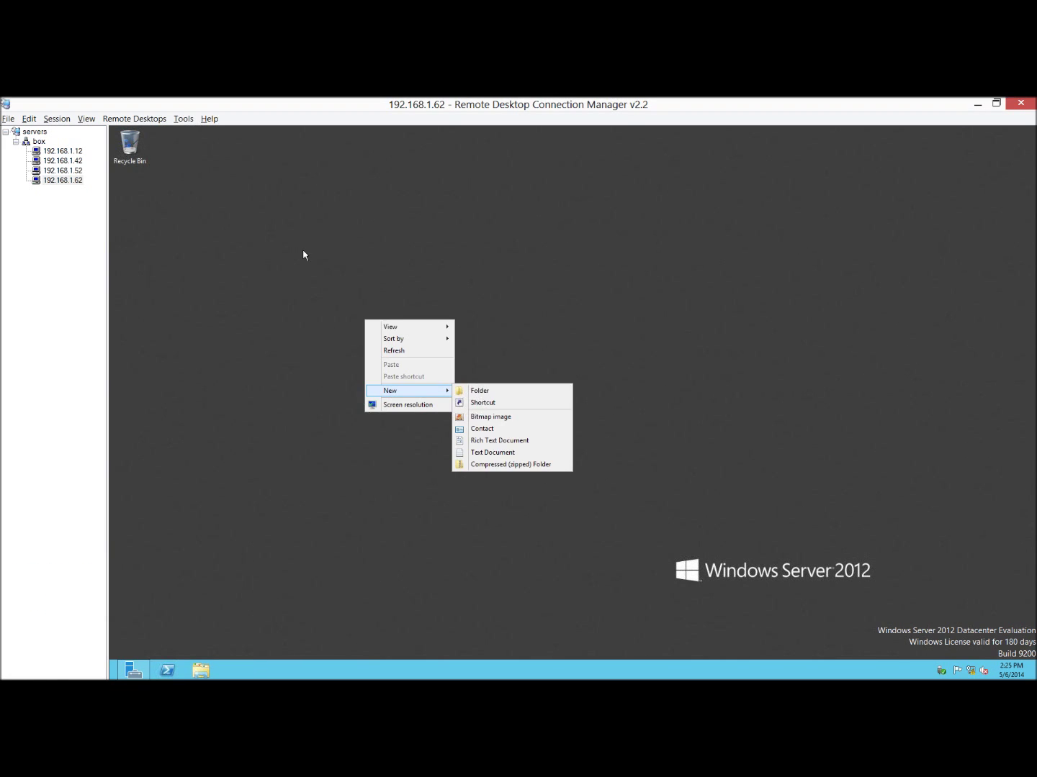
key(Escape)
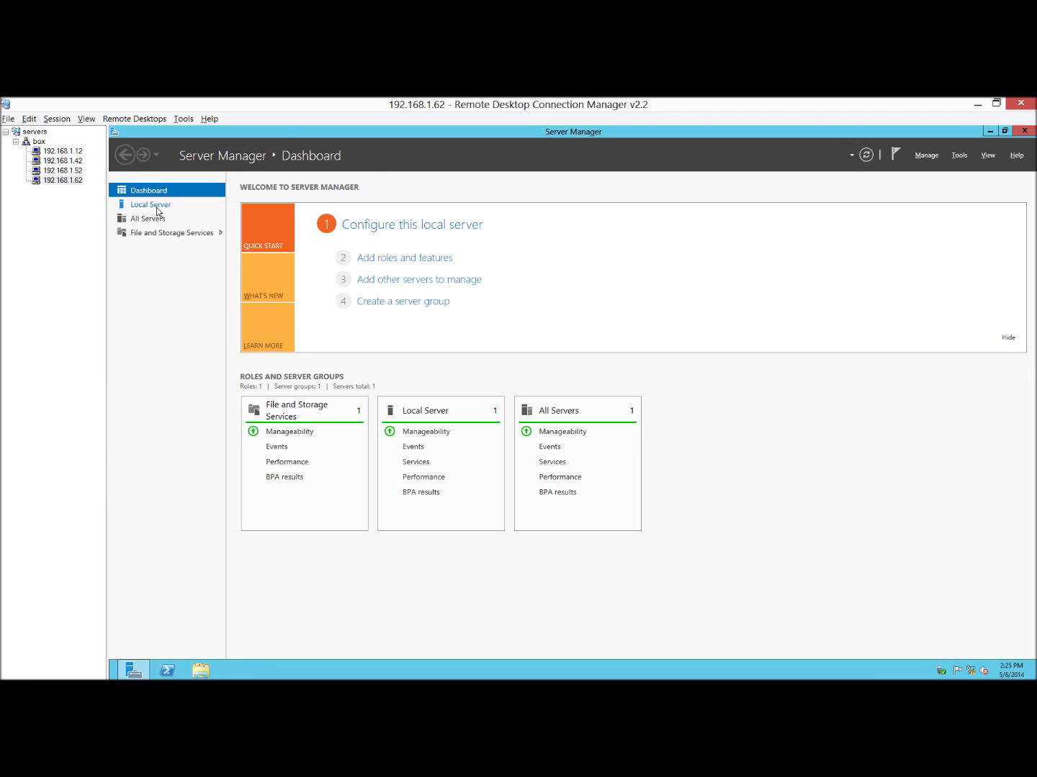
click(152, 205)
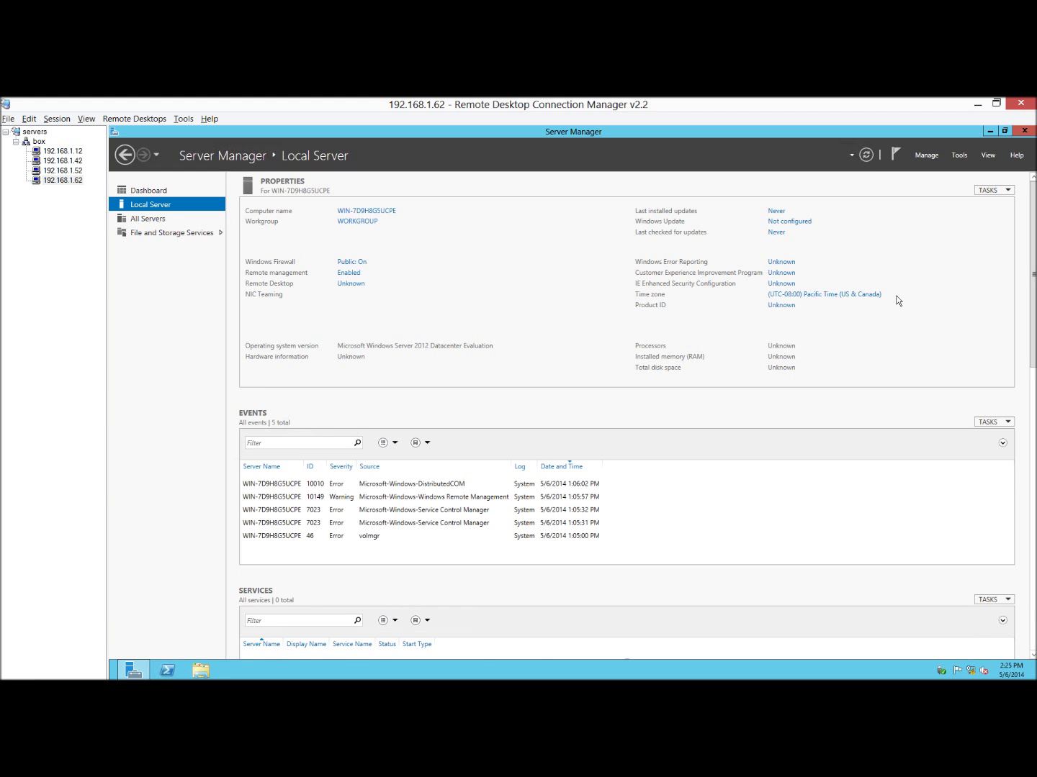
click(353, 210)
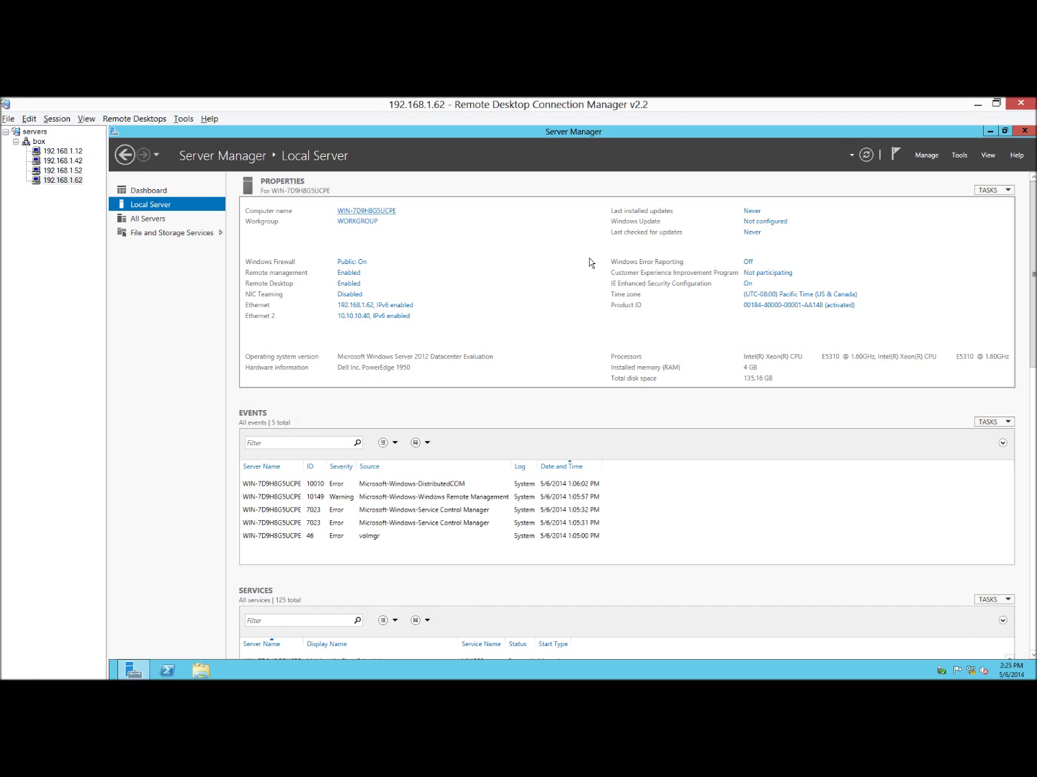
click(748, 284)
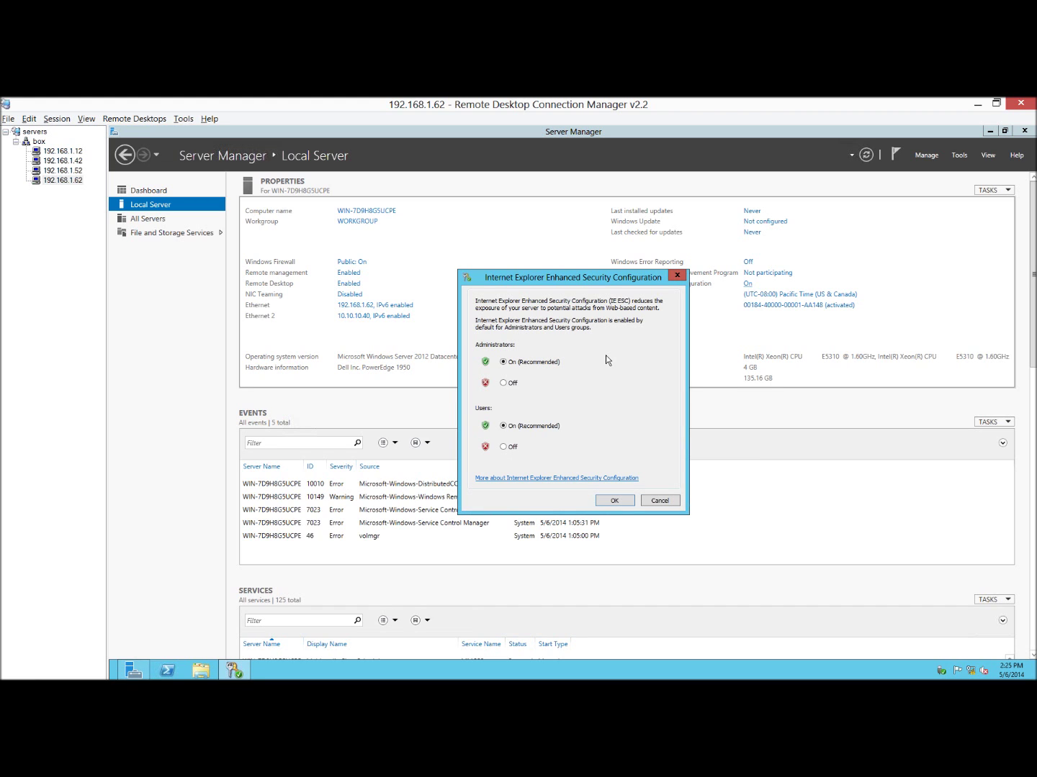
click(515, 389)
click(512, 448)
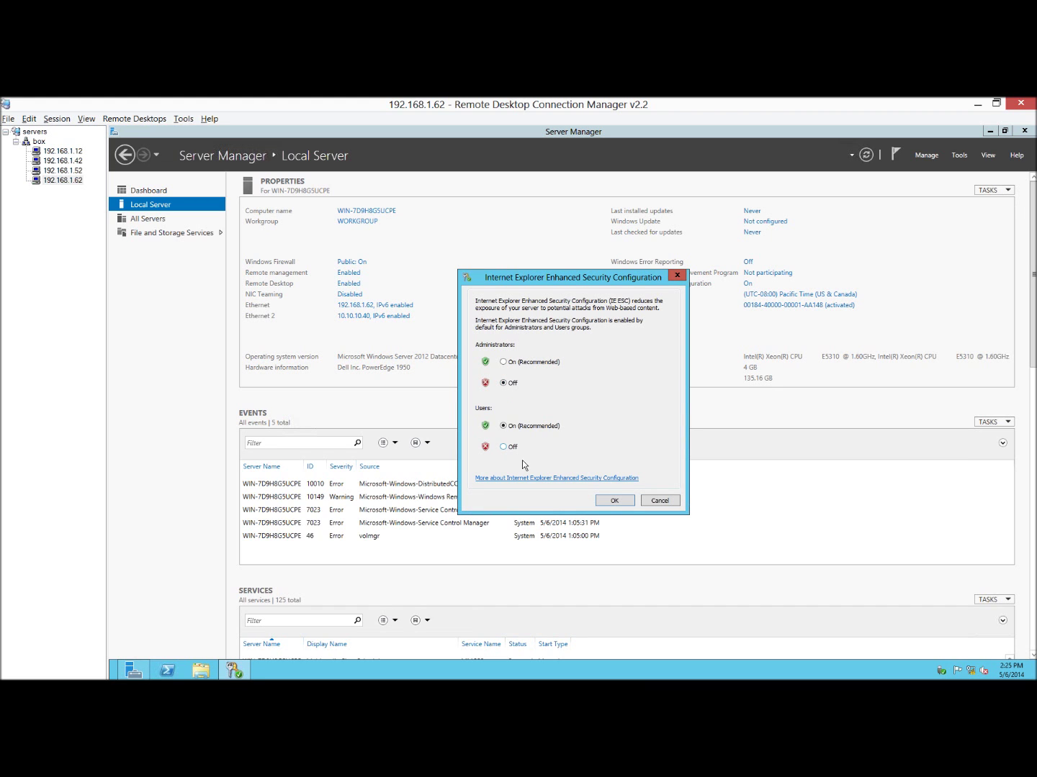
click(611, 501)
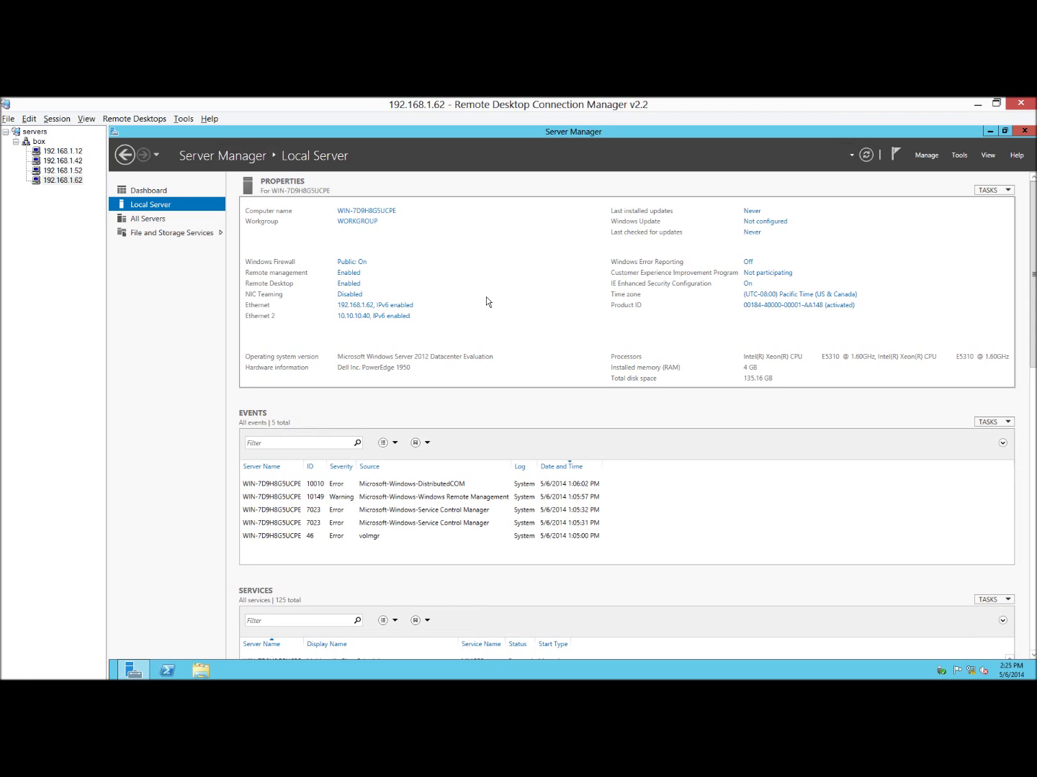
click(991, 133)
Create a desktop shortcut named cmd pointing to cmd.
right_click(452, 398)
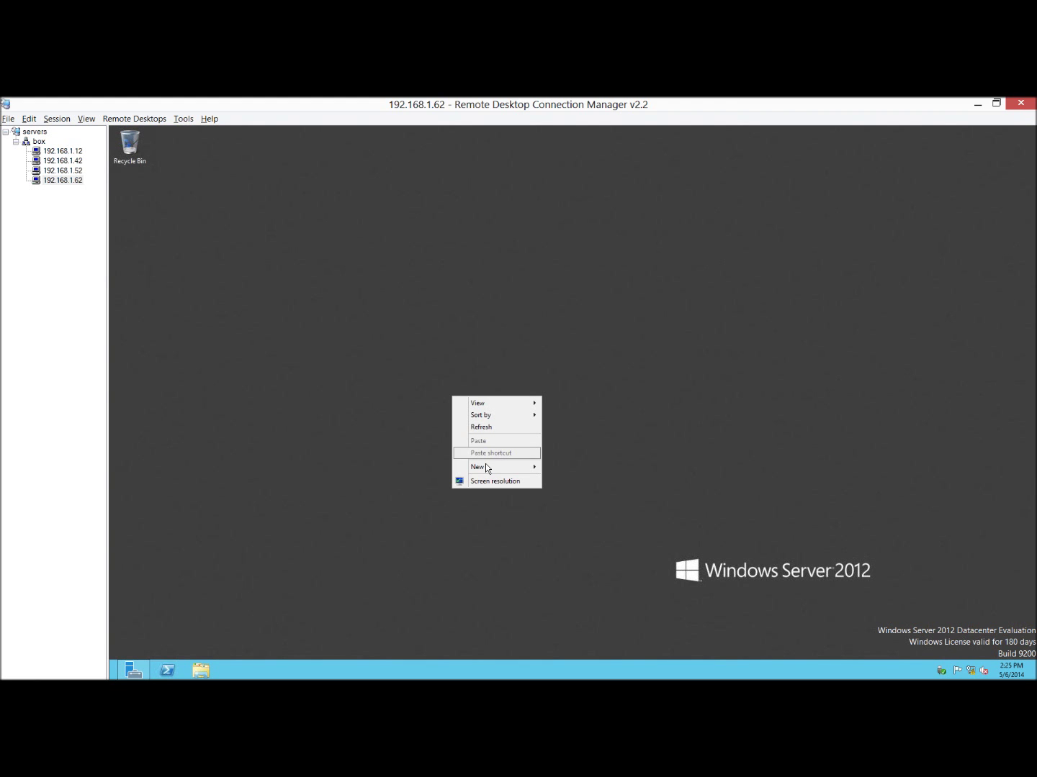
mouse_move(487, 468)
click(556, 476)
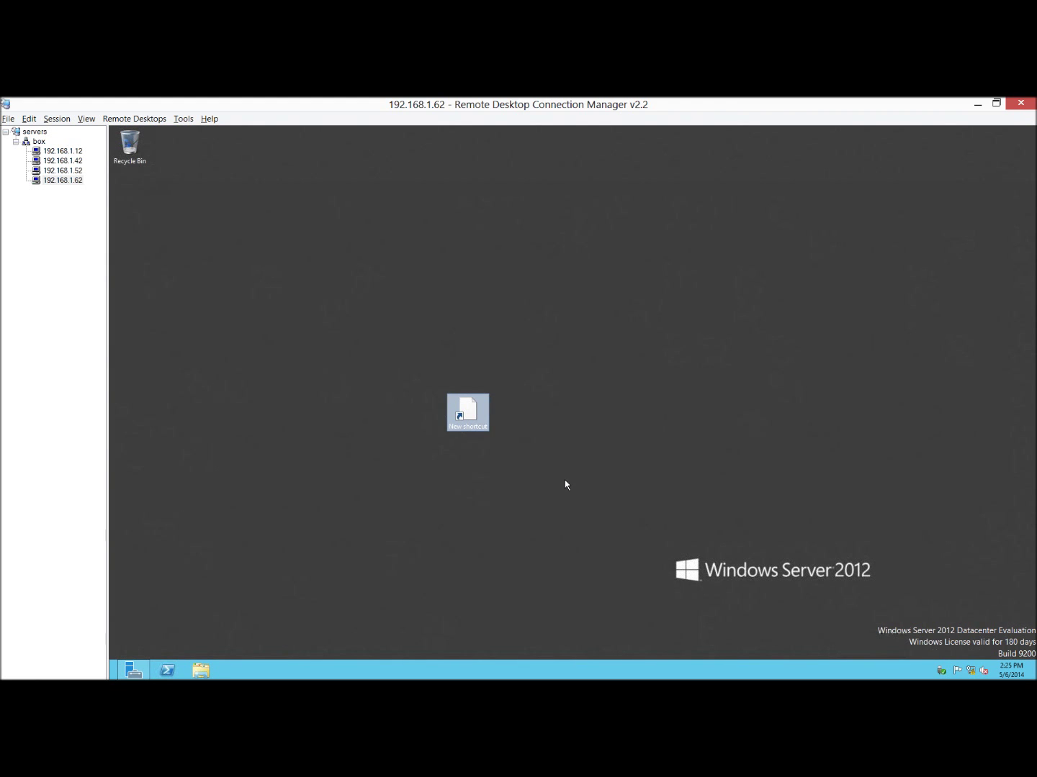
text(cmd)
key(Return)
text(cmd)
key(Return)
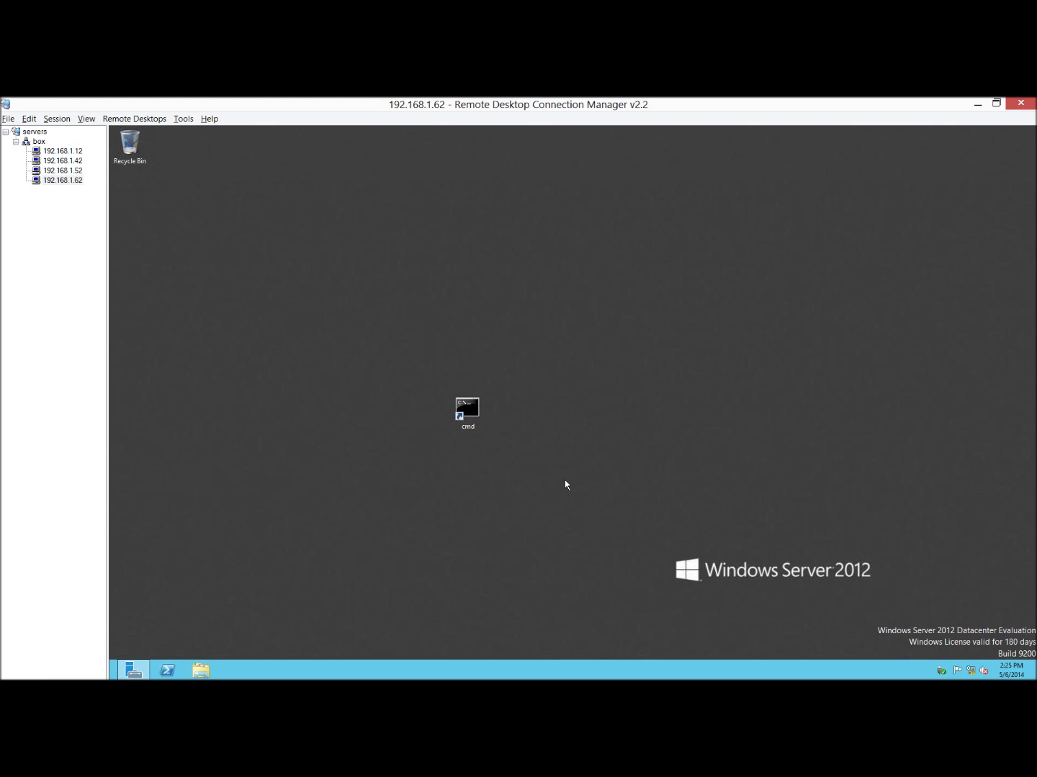
Run a forced restart with the shutdown command from the cmd shortcut.
double_click(471, 413)
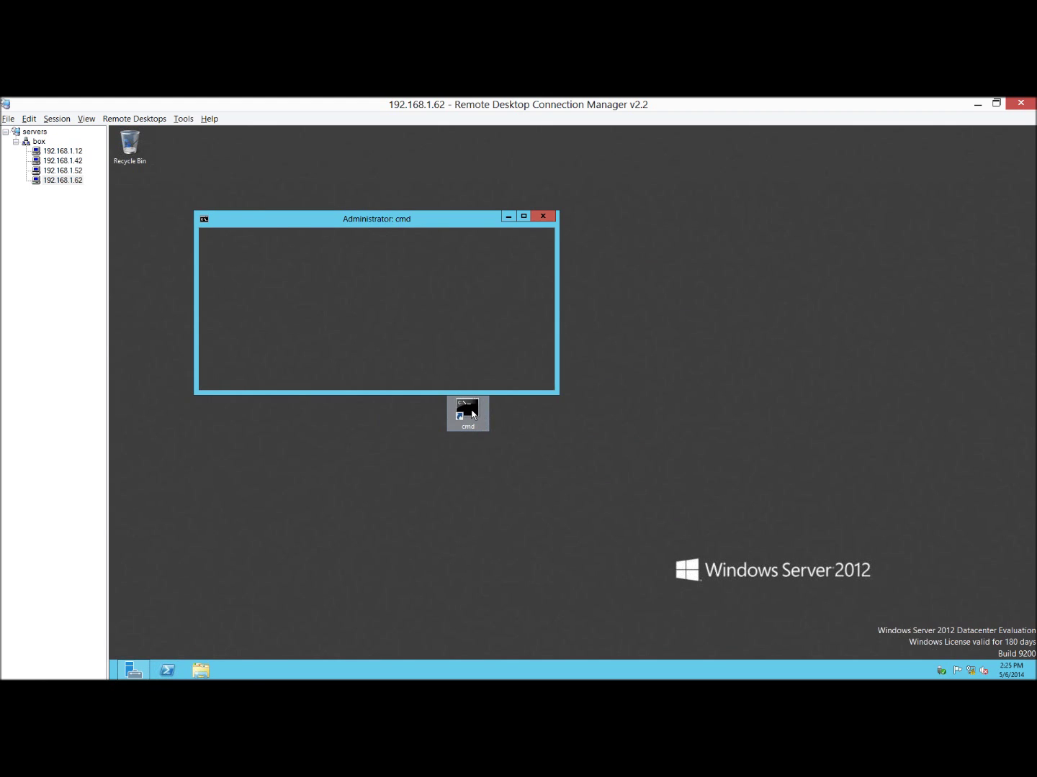
text(shutdown)
text(f)
key(Return)
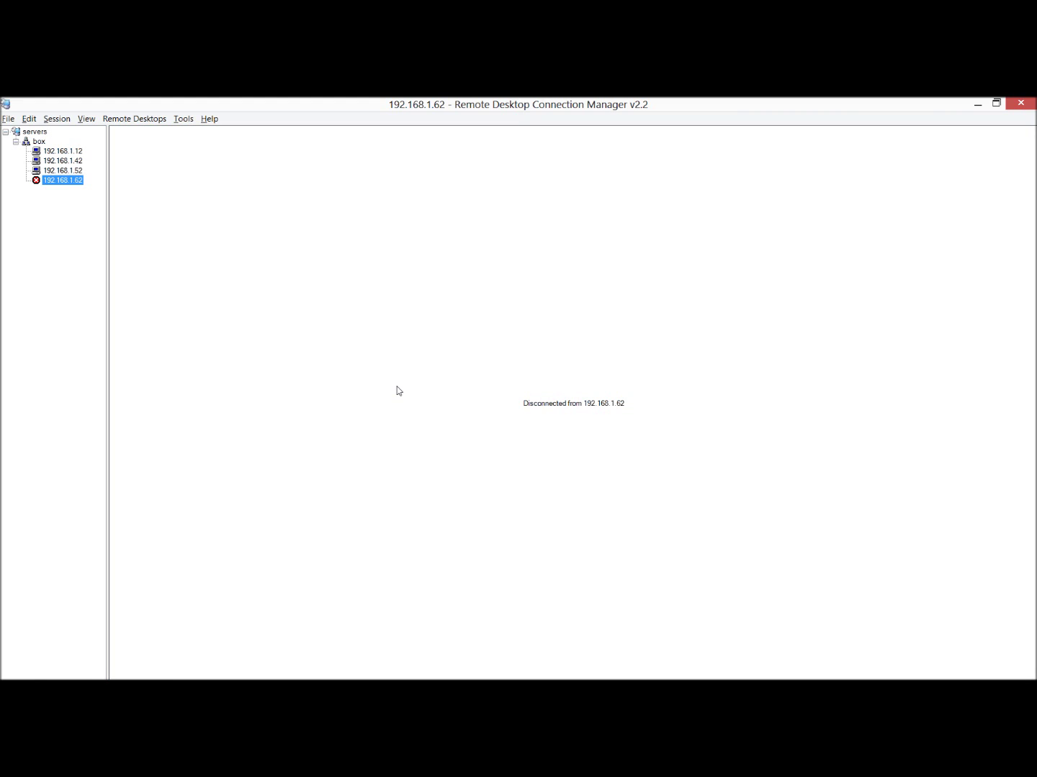
On 192.168.1.42, launch iSCSI Initiator from Server Manager Tools and start the service.
click(78, 162)
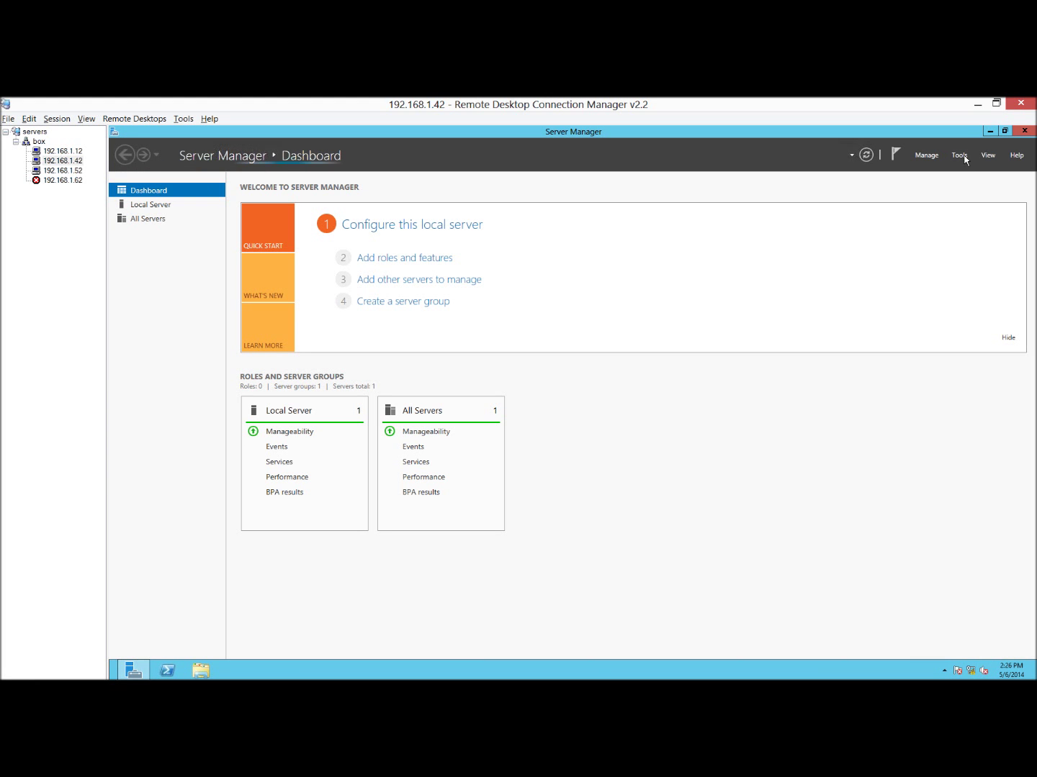
click(964, 160)
click(864, 255)
click(623, 437)
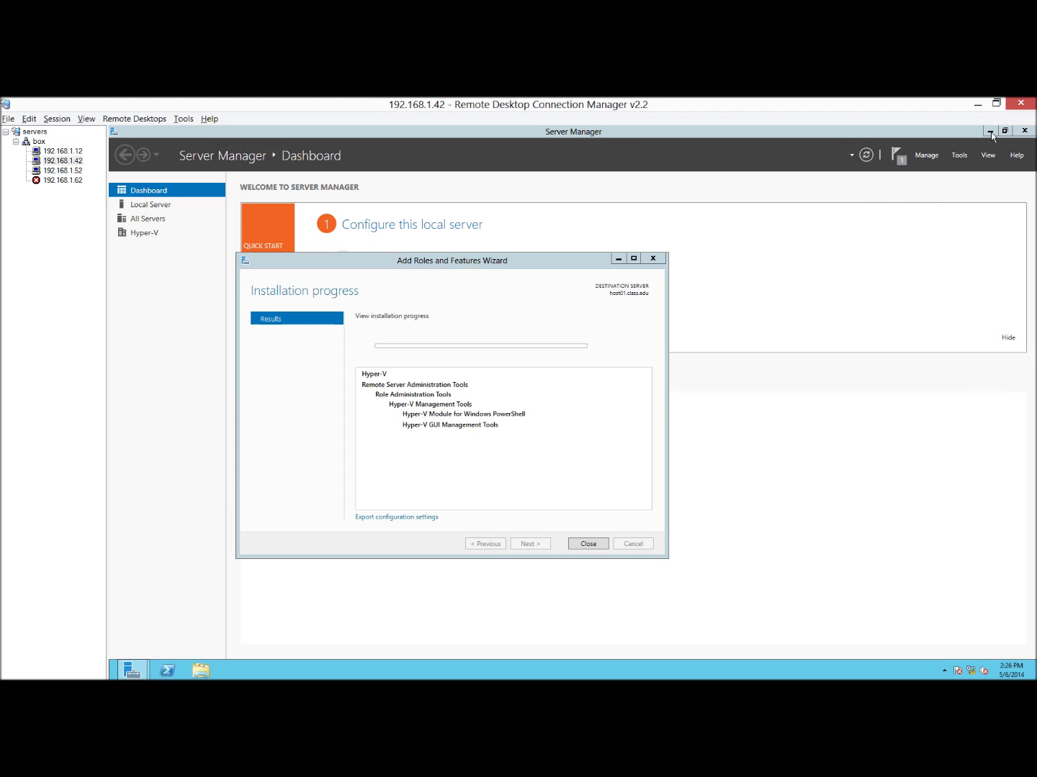
click(990, 131)
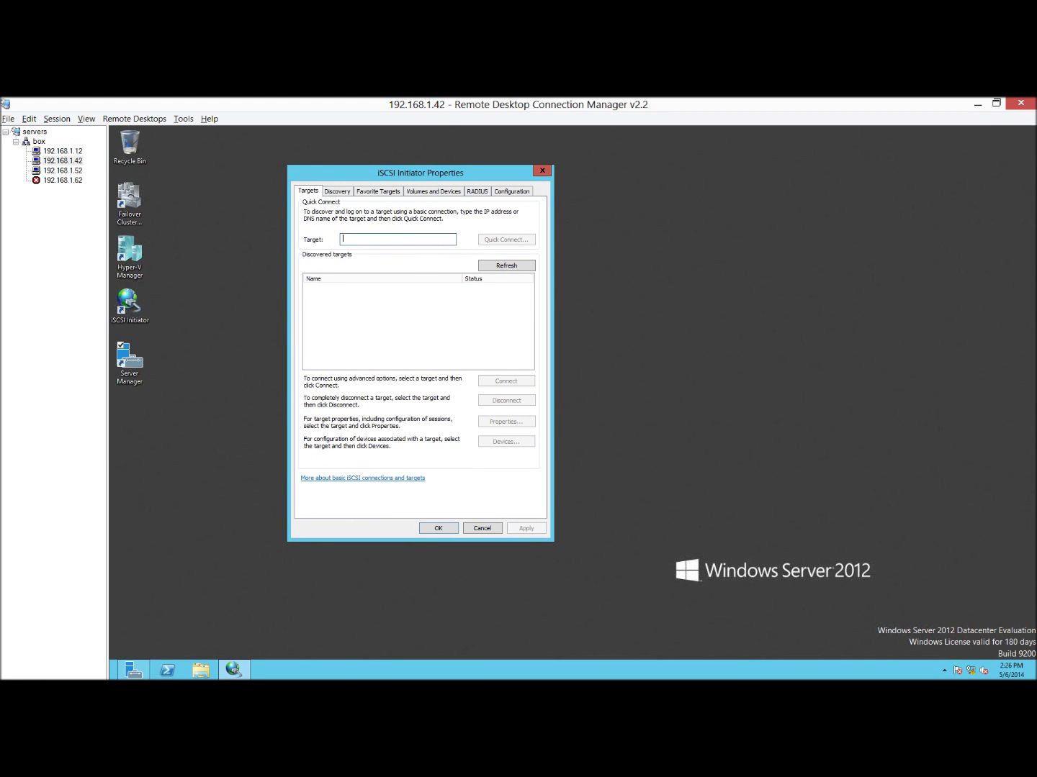
Quick Connect to portal 192.168.1.12 and connect dc-quorum01, dc-target01 and dc-target02.
text(192.168.1.12)
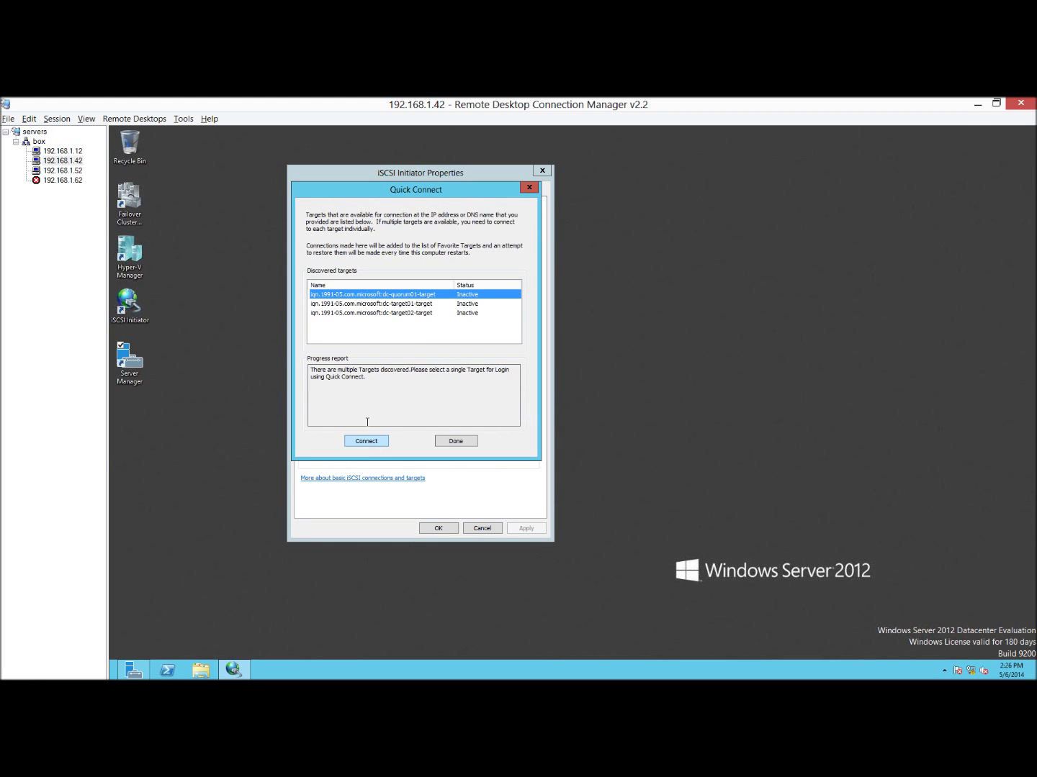
click(367, 441)
click(404, 303)
click(366, 440)
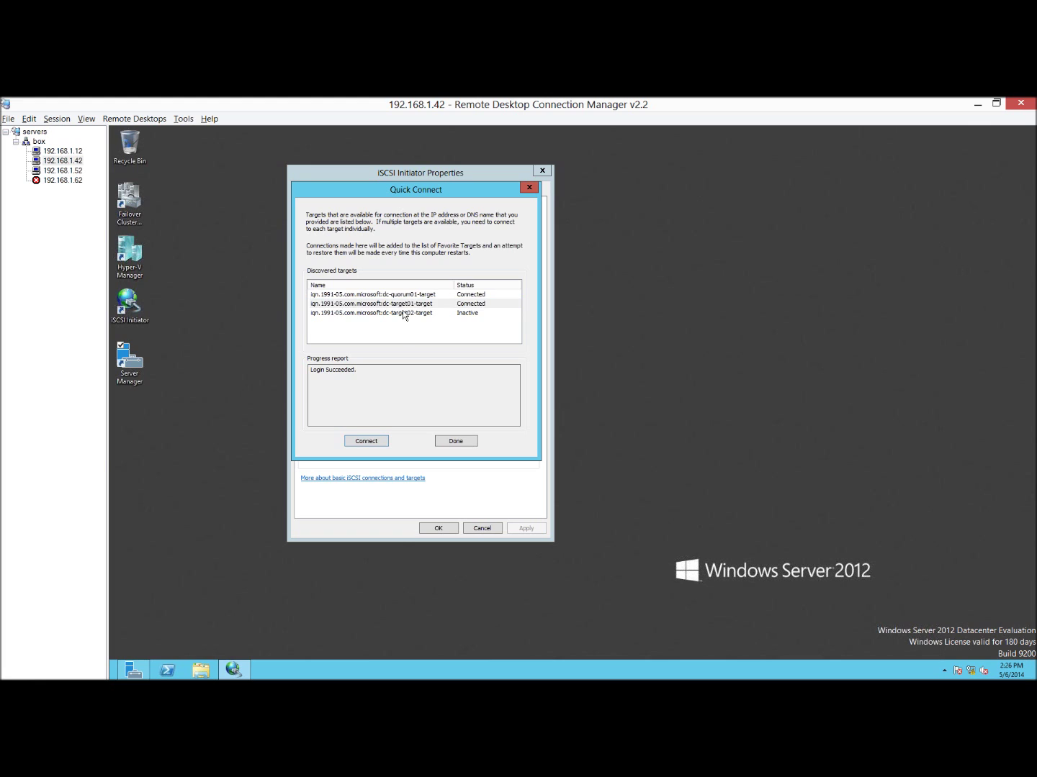
click(405, 314)
click(365, 441)
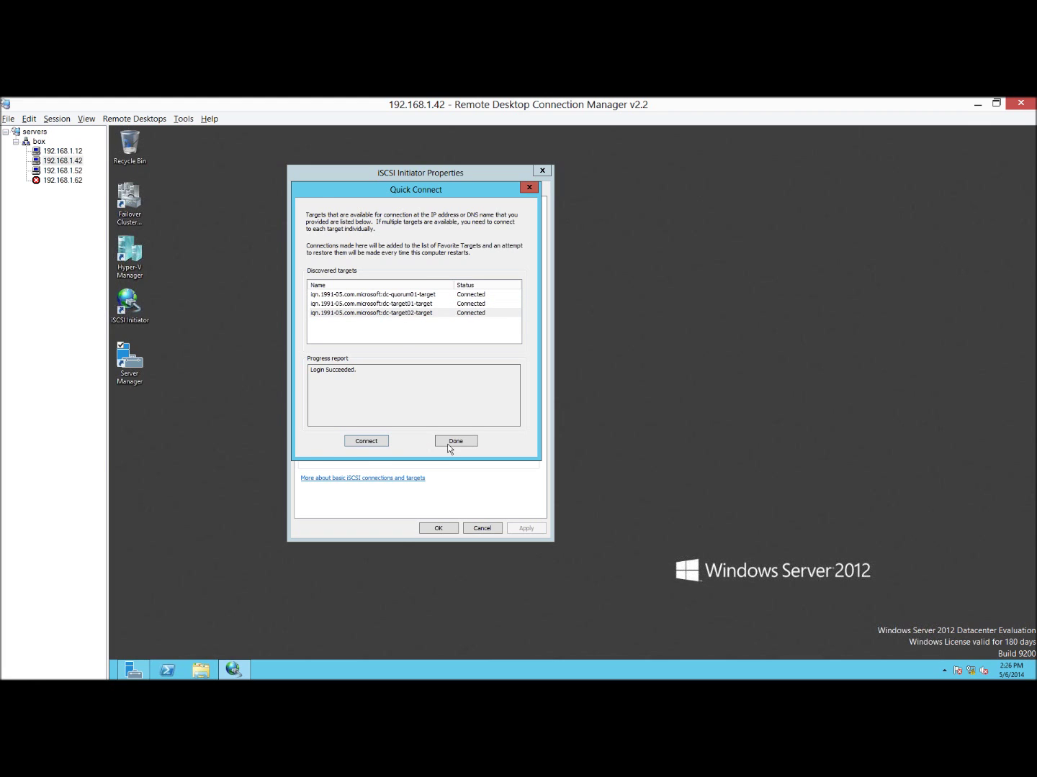
click(453, 442)
click(445, 529)
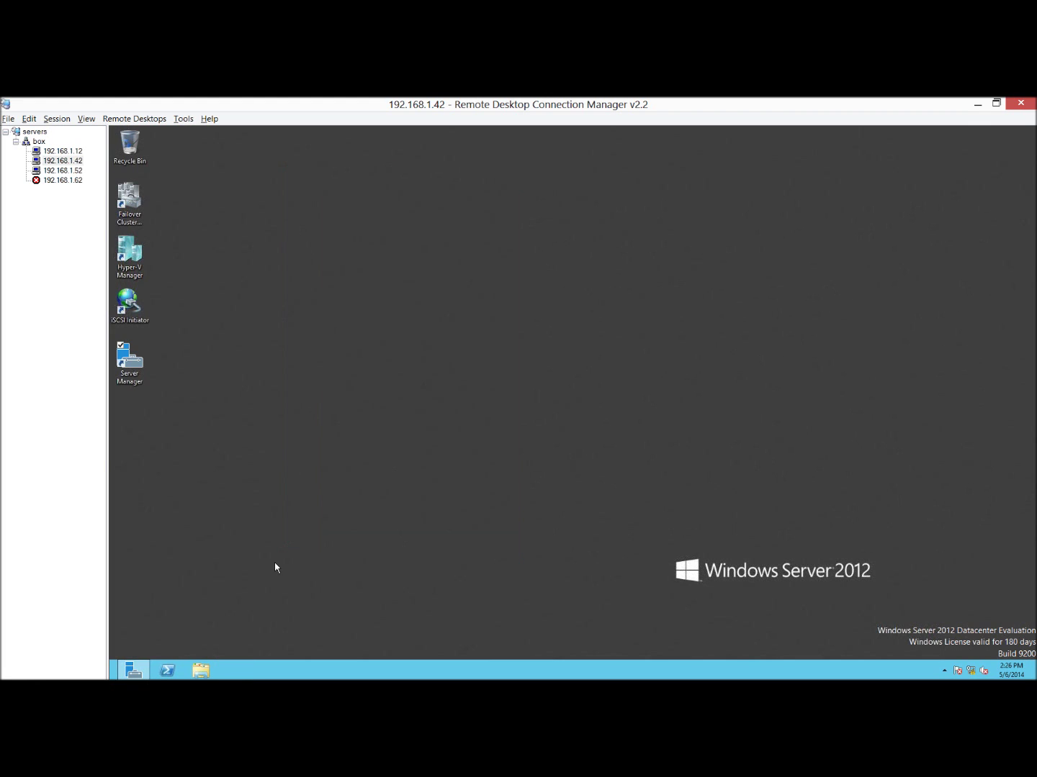
click(132, 671)
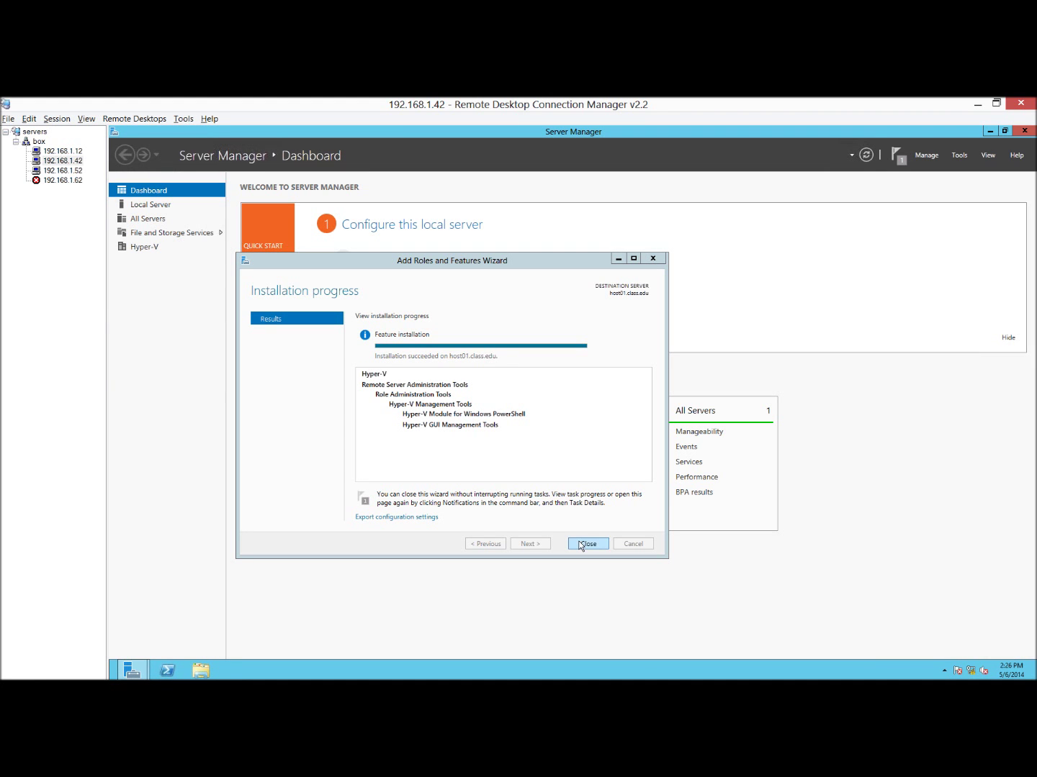
Close the Hyper-V wizard and open Disk Management in Computer Management.
click(580, 544)
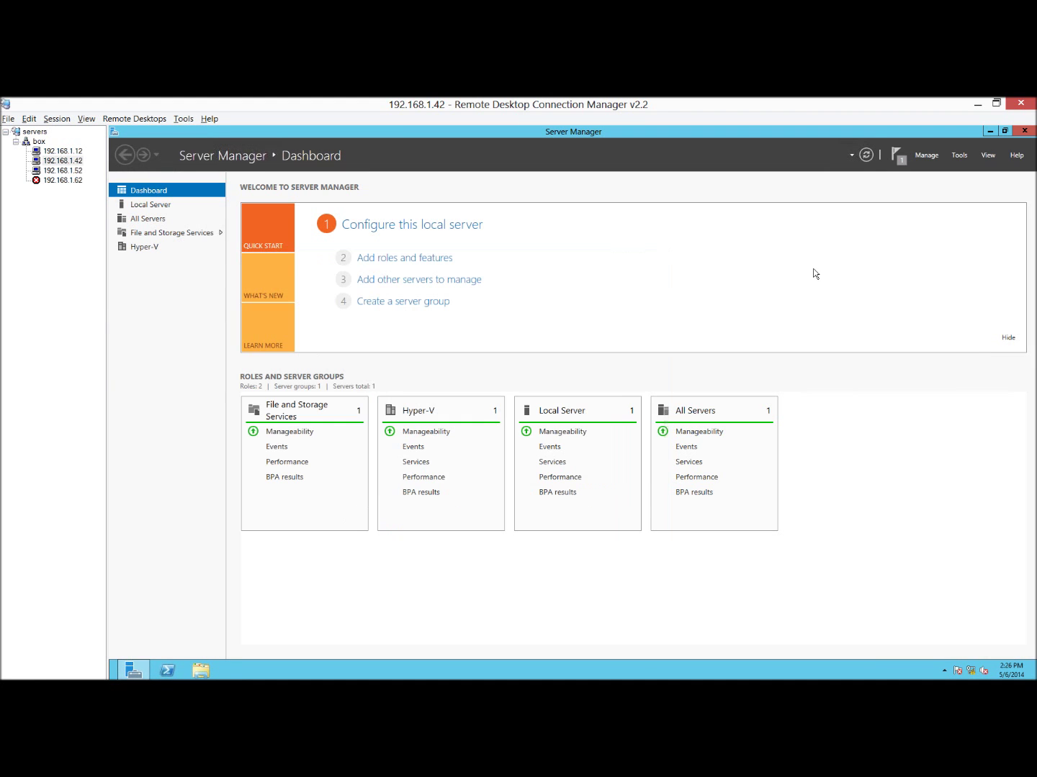
click(959, 155)
click(903, 200)
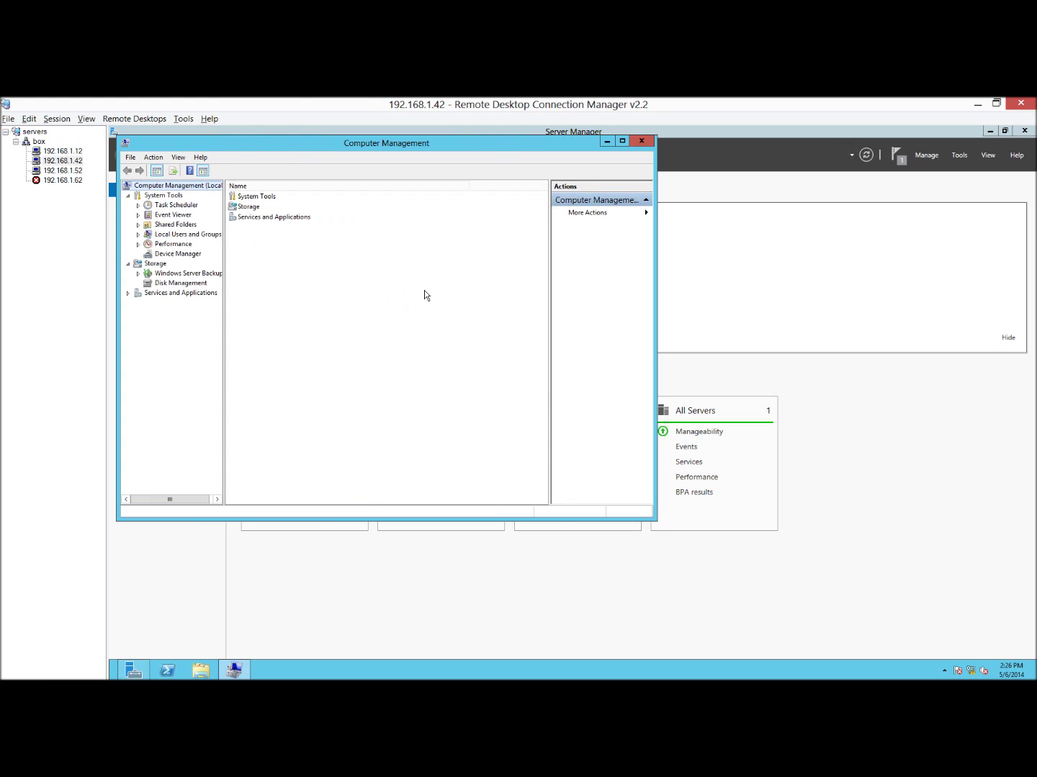
click(178, 283)
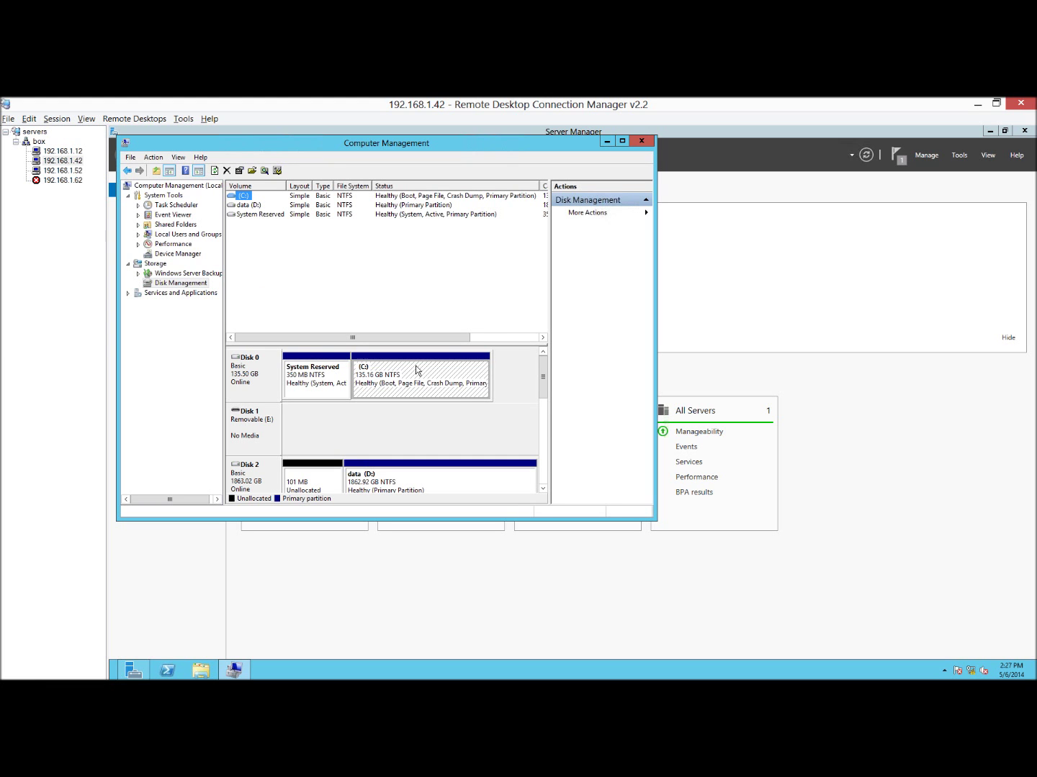
Review the new 1 GB, 40 GB and 20 GB disks, all offline and unallocated.
click(543, 490)
click(543, 490)
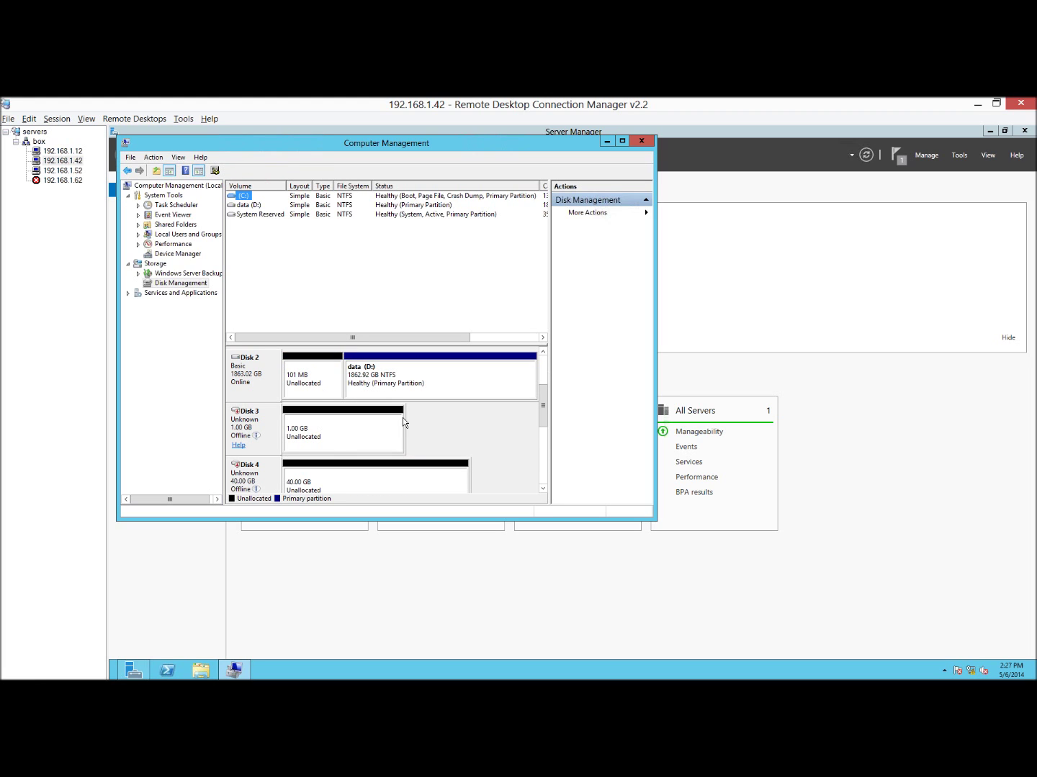
click(333, 487)
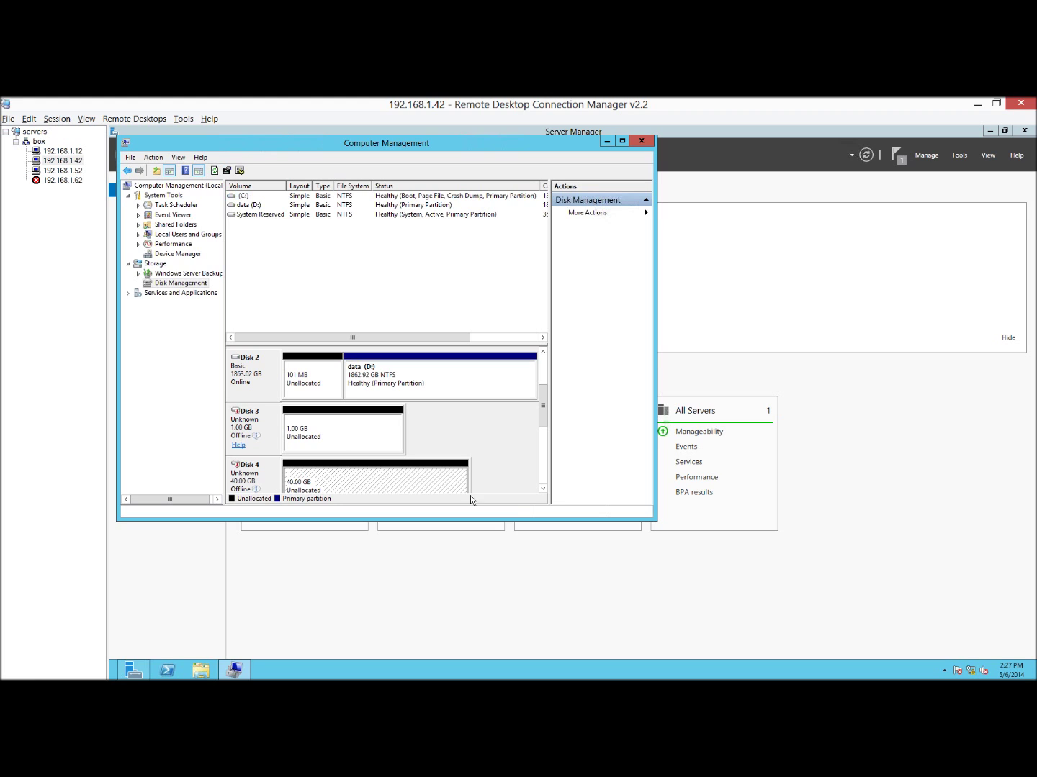
click(542, 489)
key(Down)
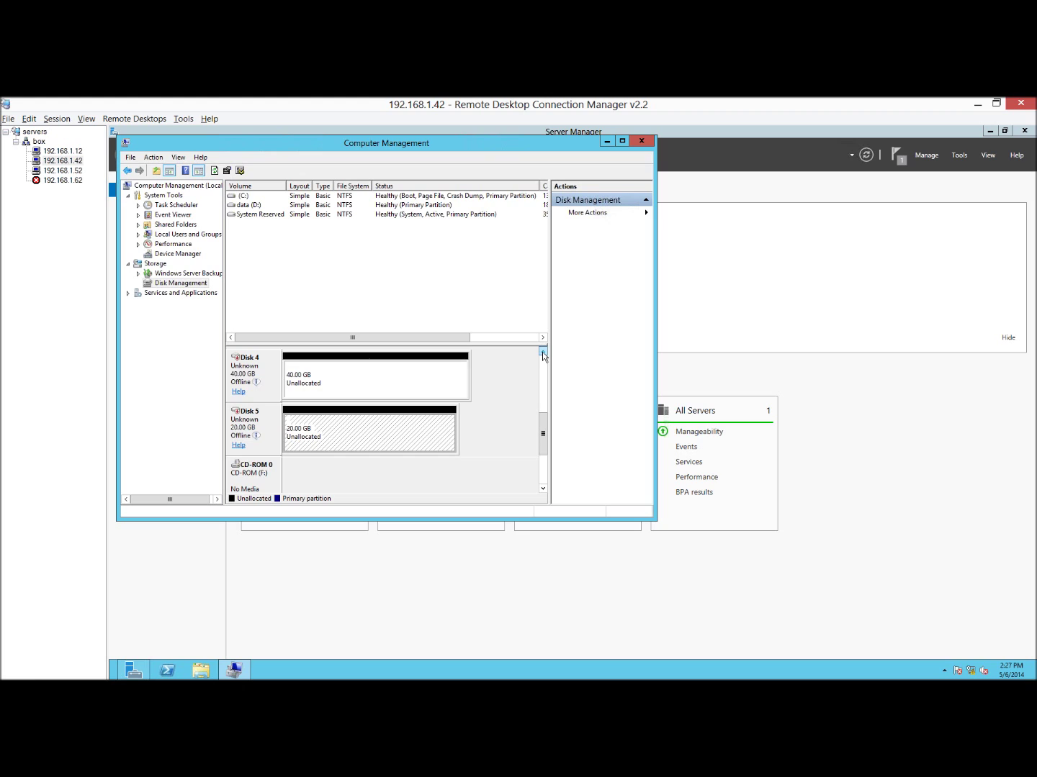
click(542, 353)
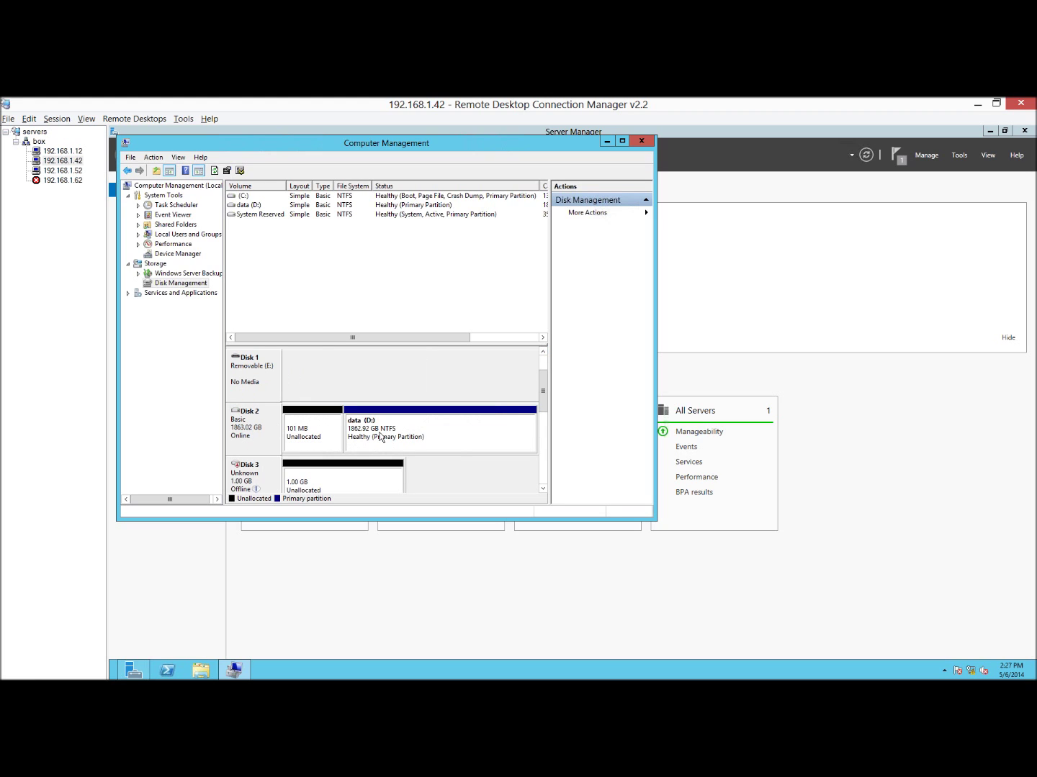
click(385, 433)
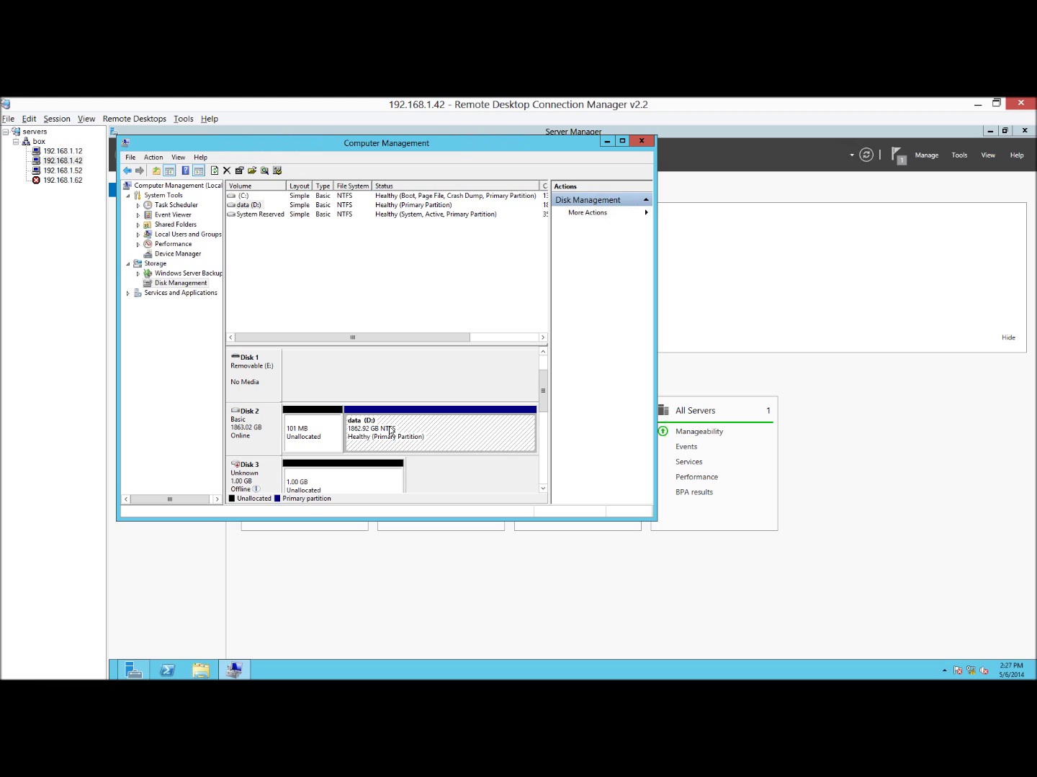
click(541, 418)
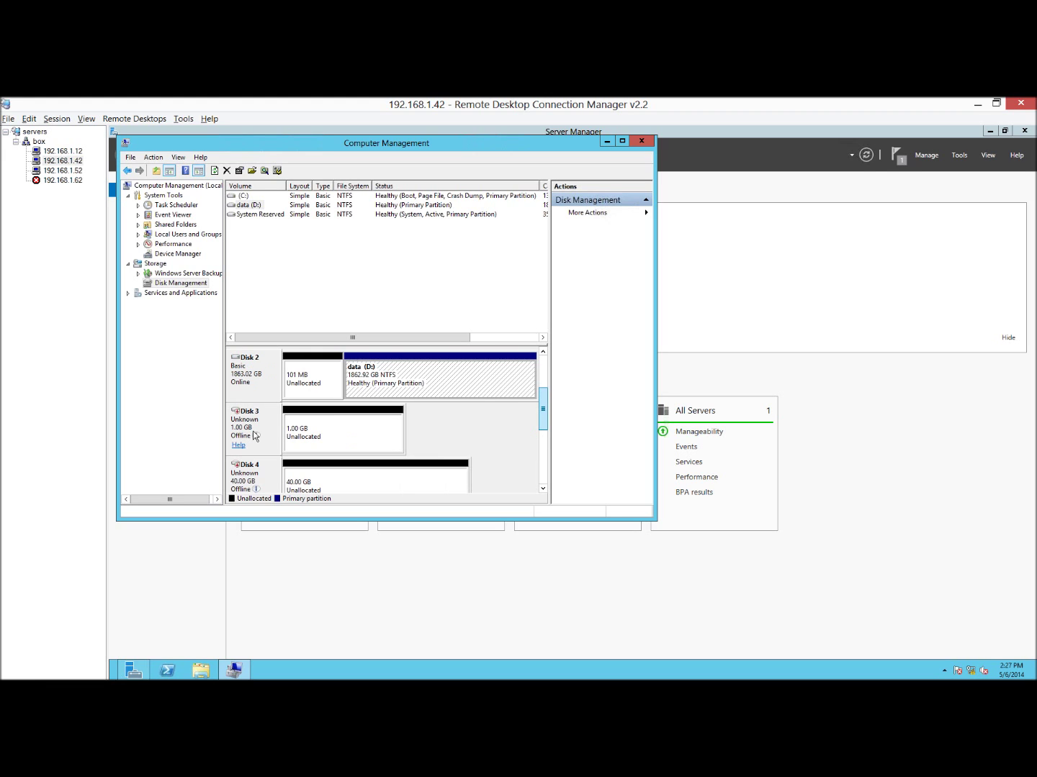
Bring Disks 3 and 4 online and initialize them.
right_click(254, 435)
click(274, 436)
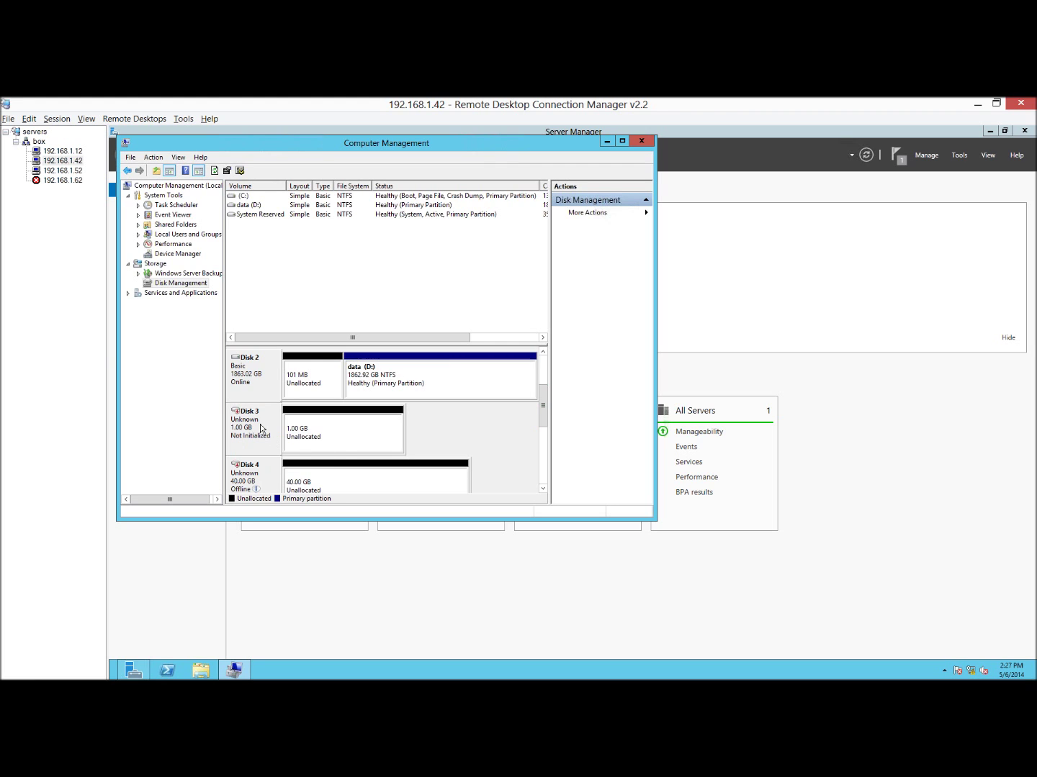
right_click(274, 433)
click(274, 433)
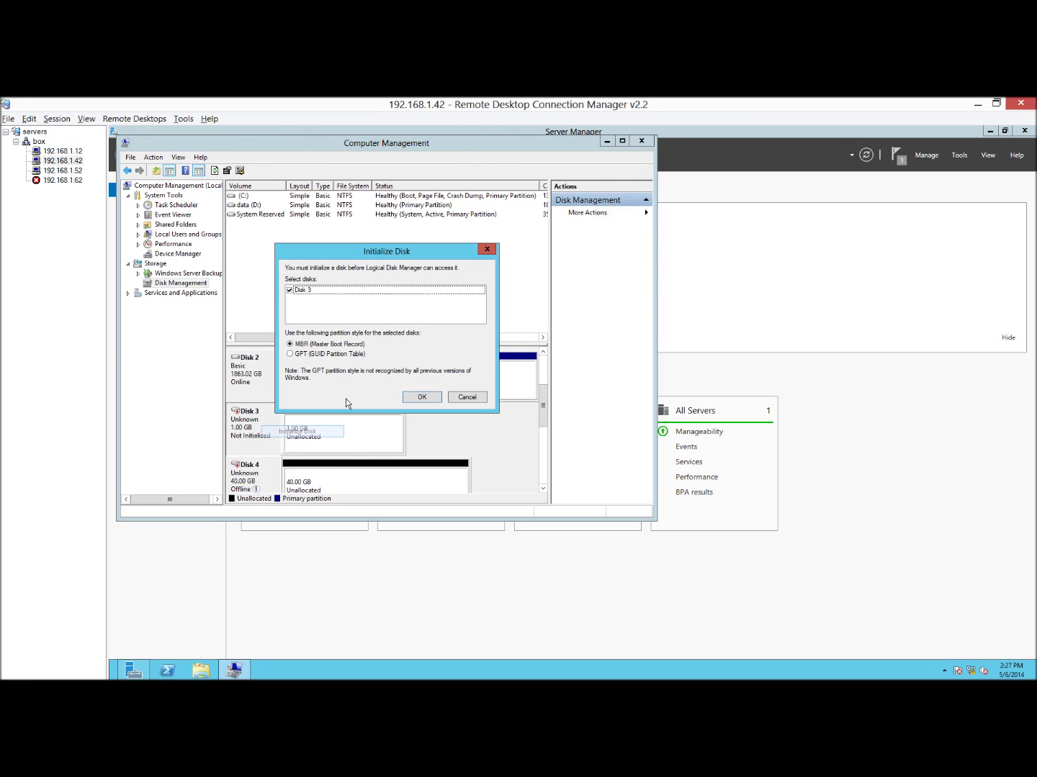
click(417, 397)
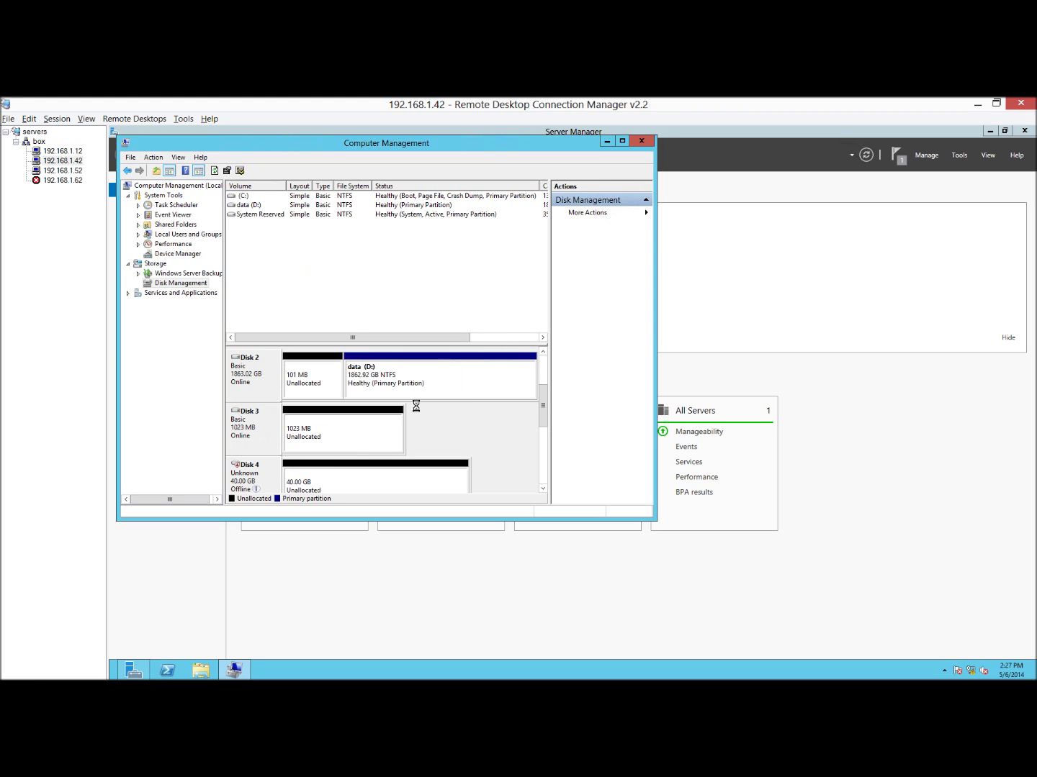
right_click(262, 473)
scroll(382, 454, down, 1)
right_click(258, 435)
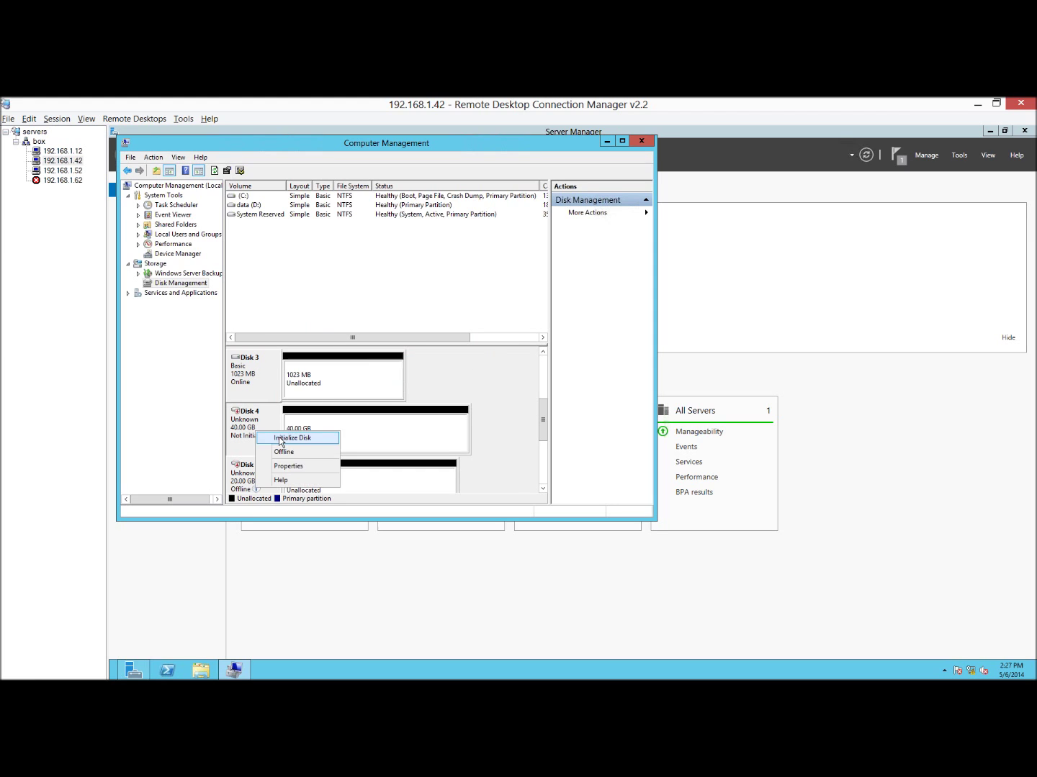
click(284, 439)
key(Return)
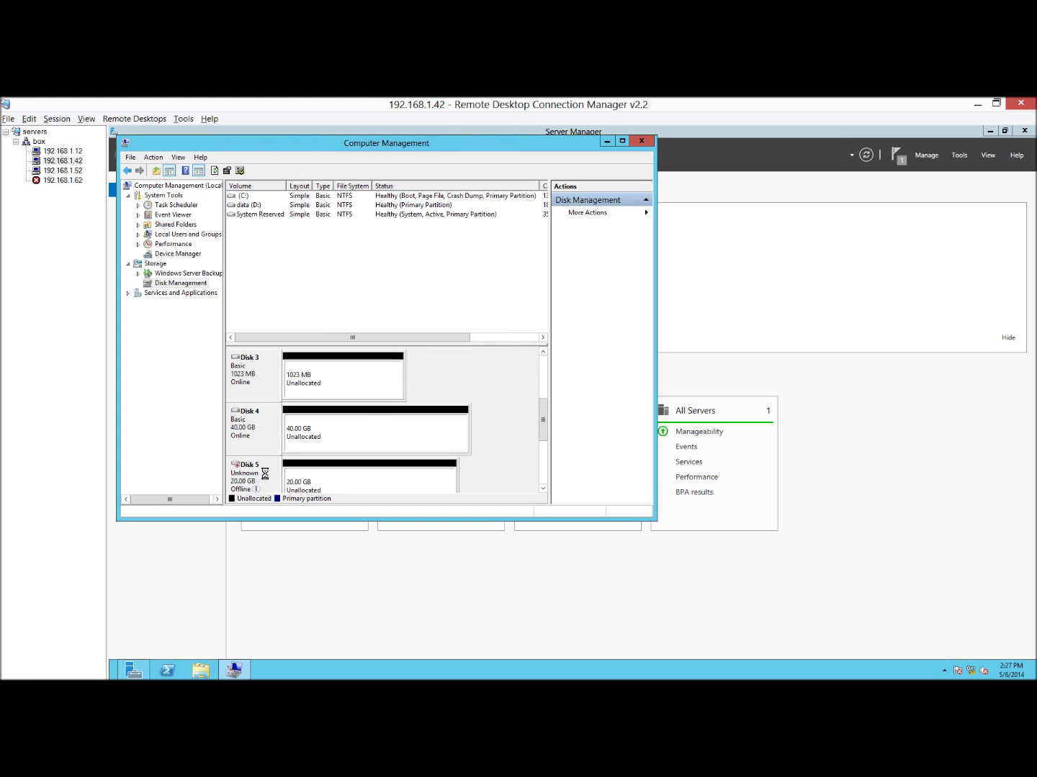
Bring Disk 5 online and initialize it as MBR.
right_click(268, 477)
click(287, 480)
right_click(264, 477)
click(293, 486)
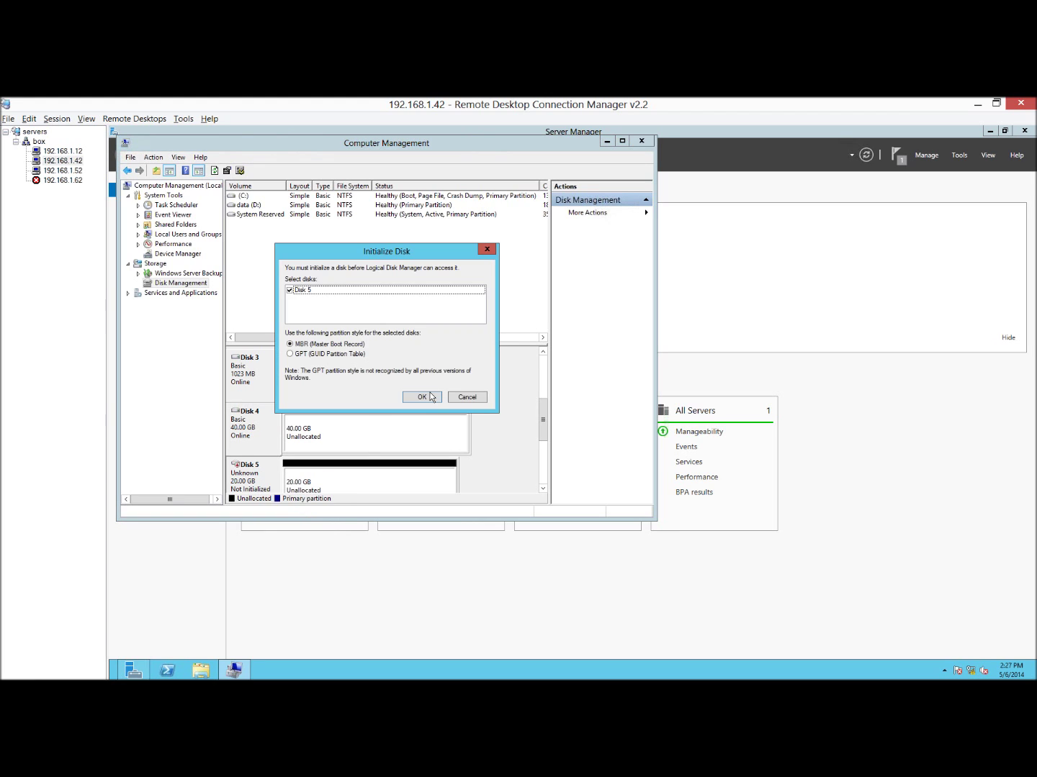
click(429, 395)
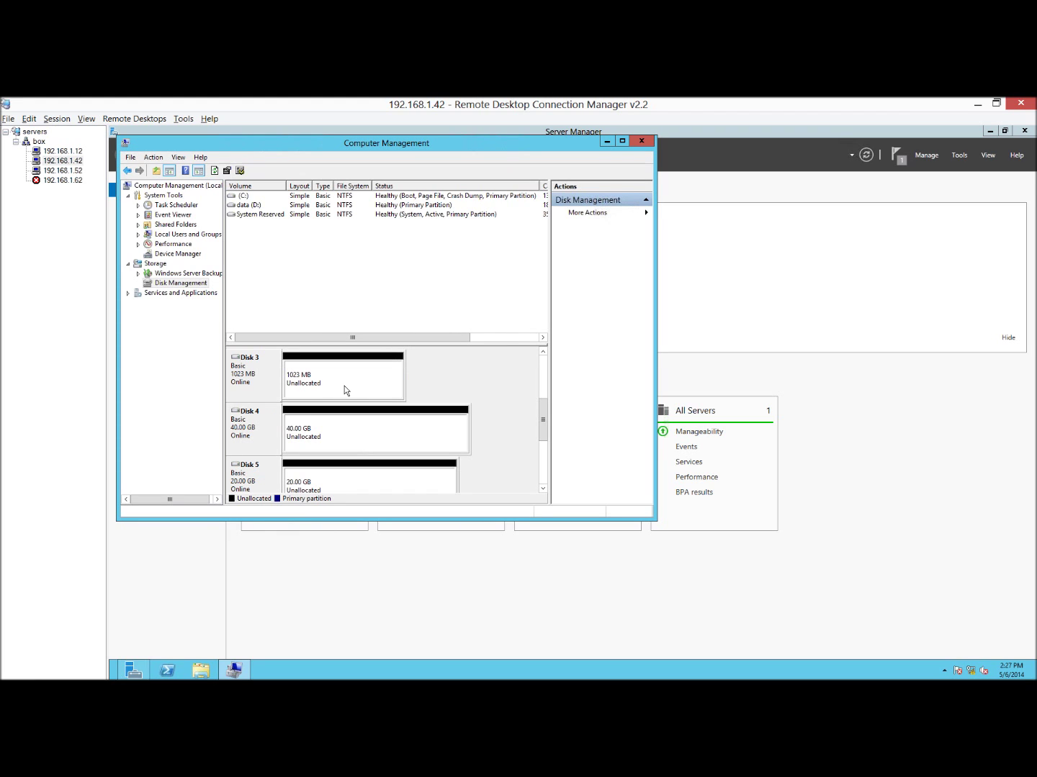
Create new simple NTFS volumes H:, I: and J: on Disks 3, 4 and 5.
right_click(345, 390)
click(445, 400)
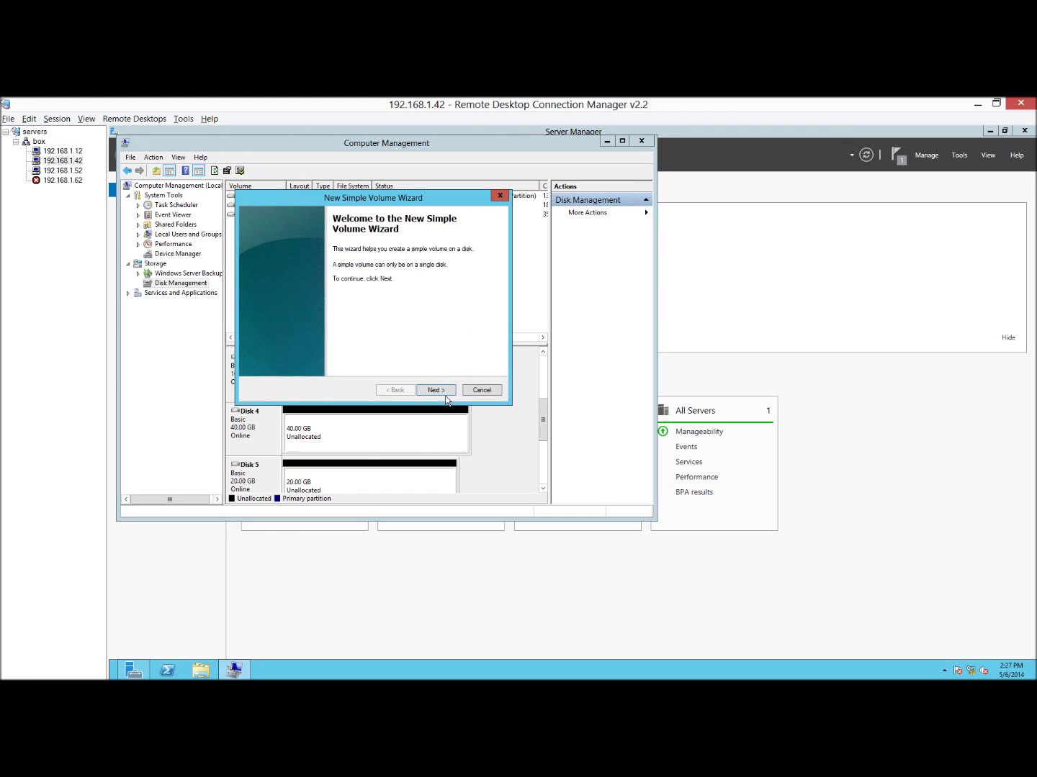
click(444, 392)
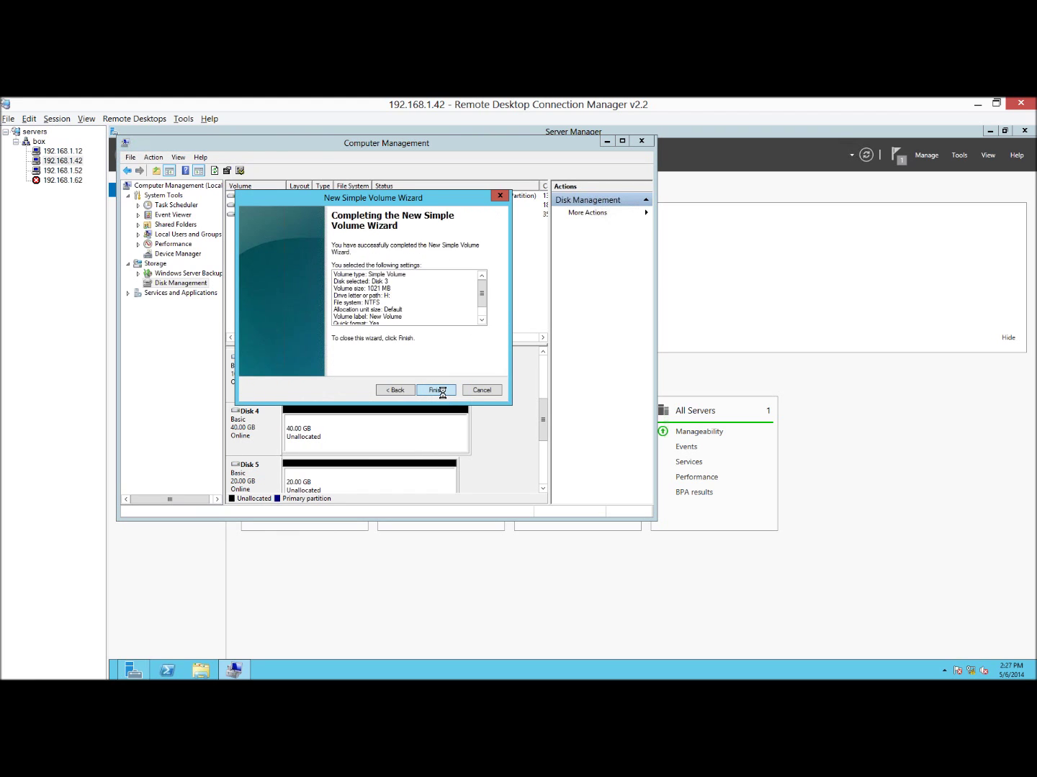
click(442, 391)
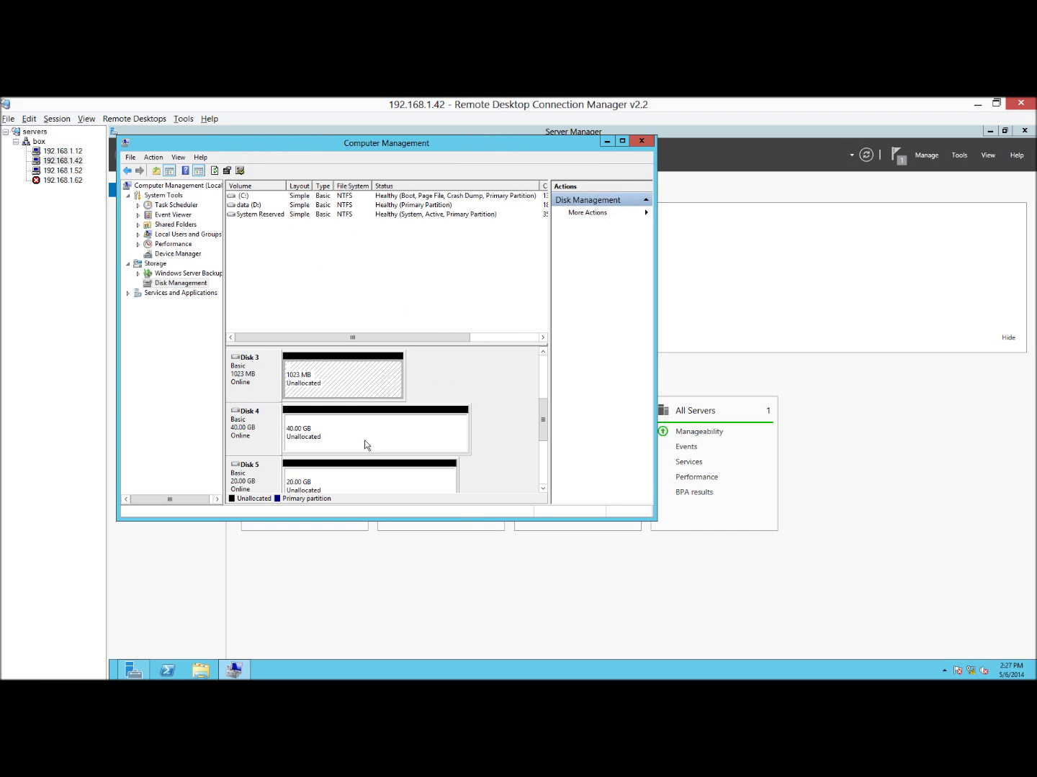
right_click(364, 445)
click(393, 464)
click(434, 390)
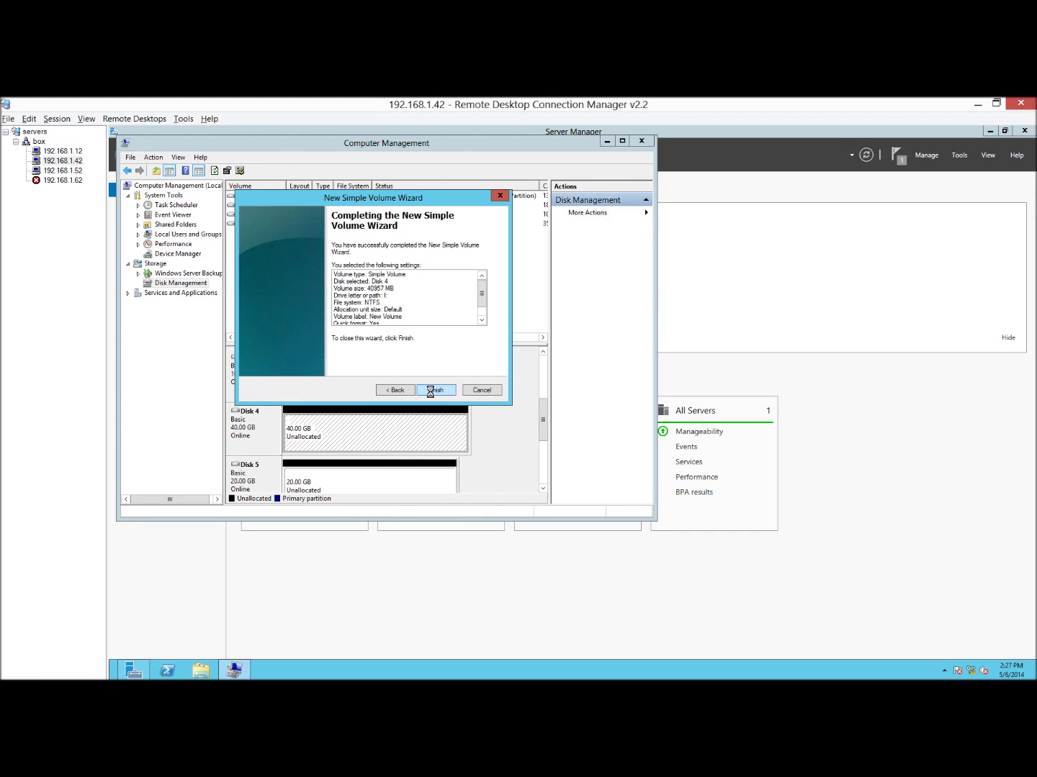
click(432, 391)
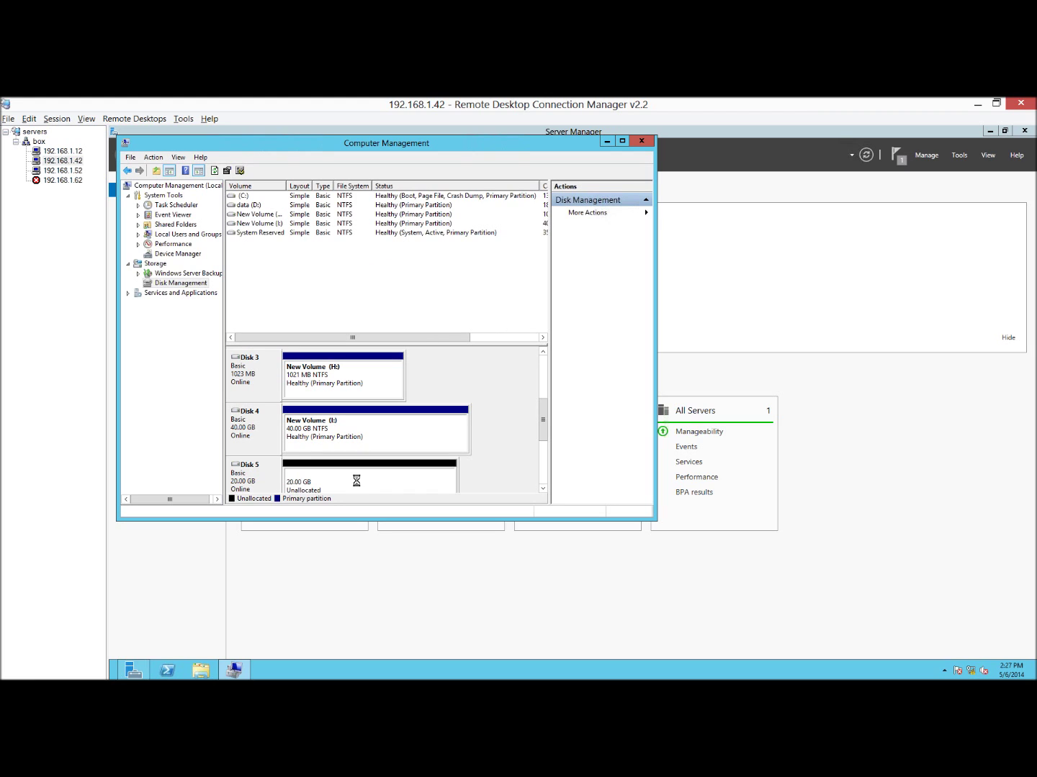
right_click(373, 481)
click(391, 488)
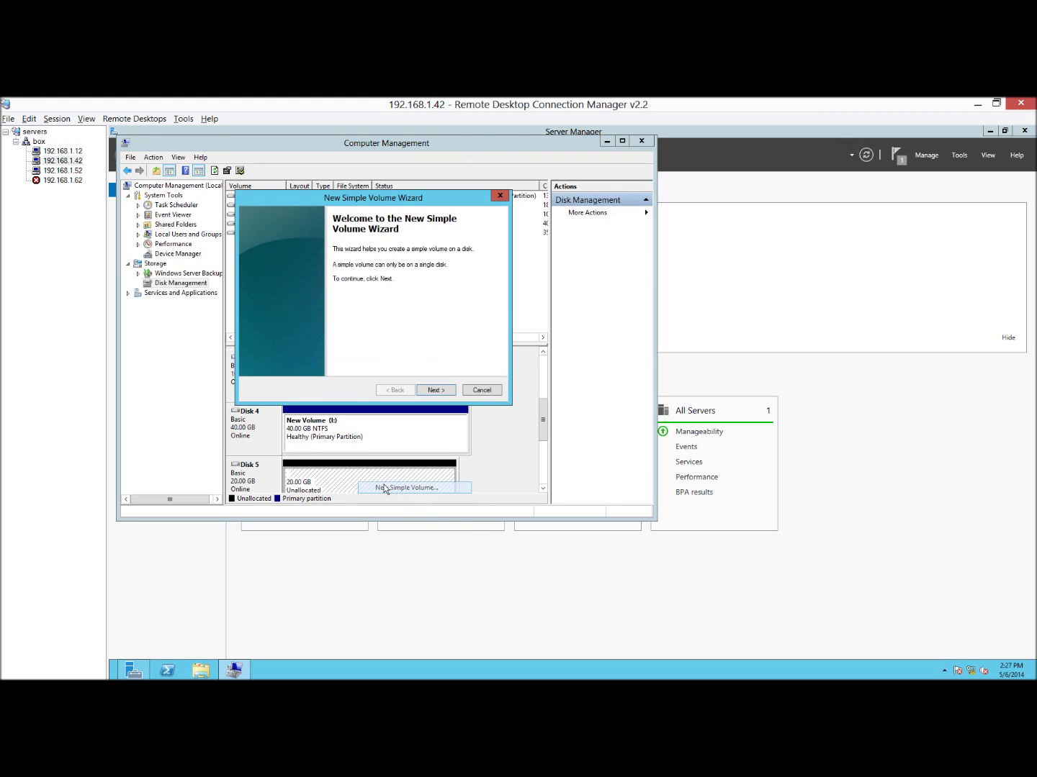
click(436, 391)
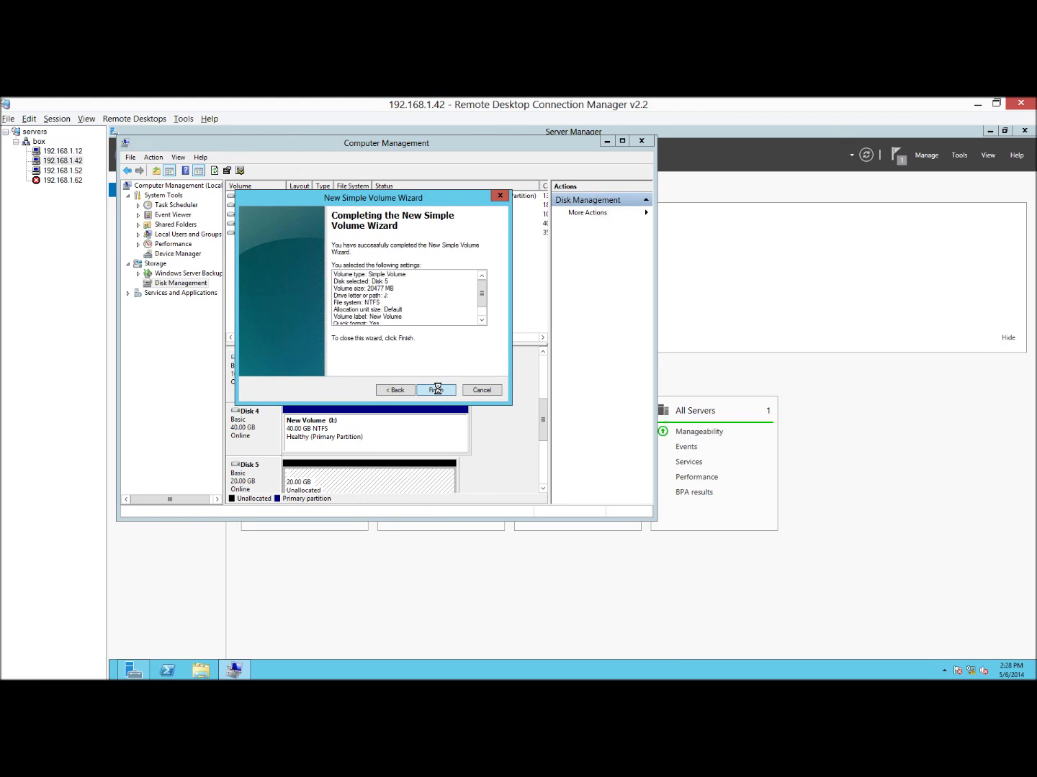
click(435, 390)
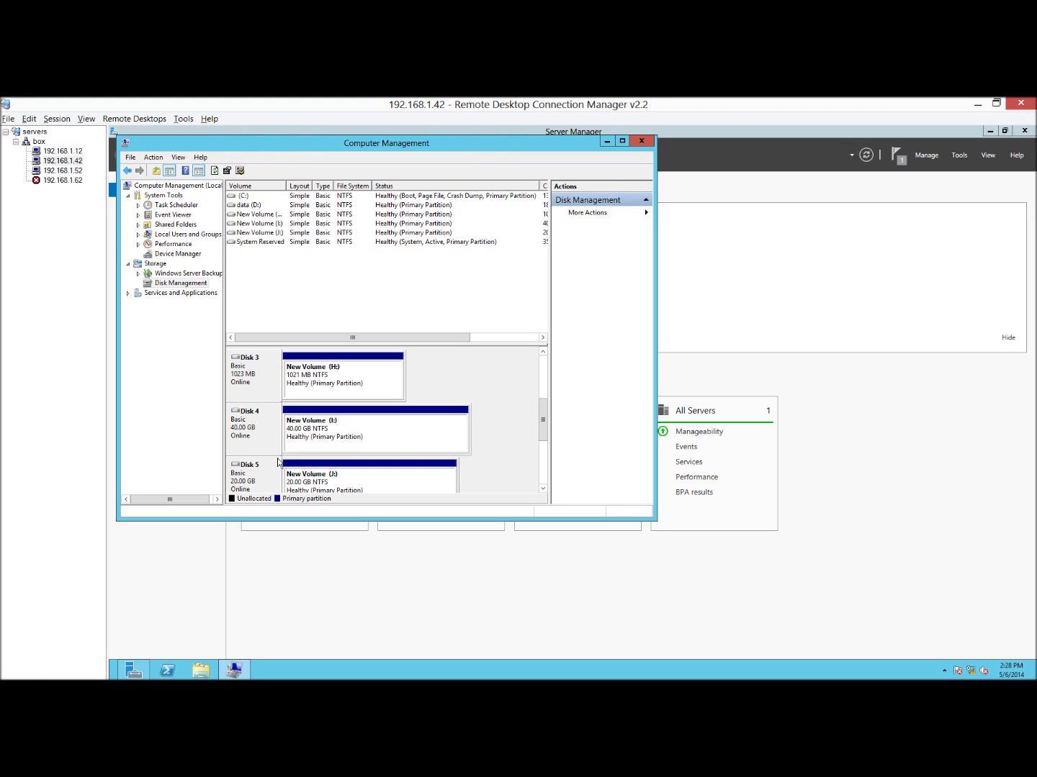
Take Disks 3, 4 and 5 offline again and close Computer Management.
right_click(267, 382)
click(277, 469)
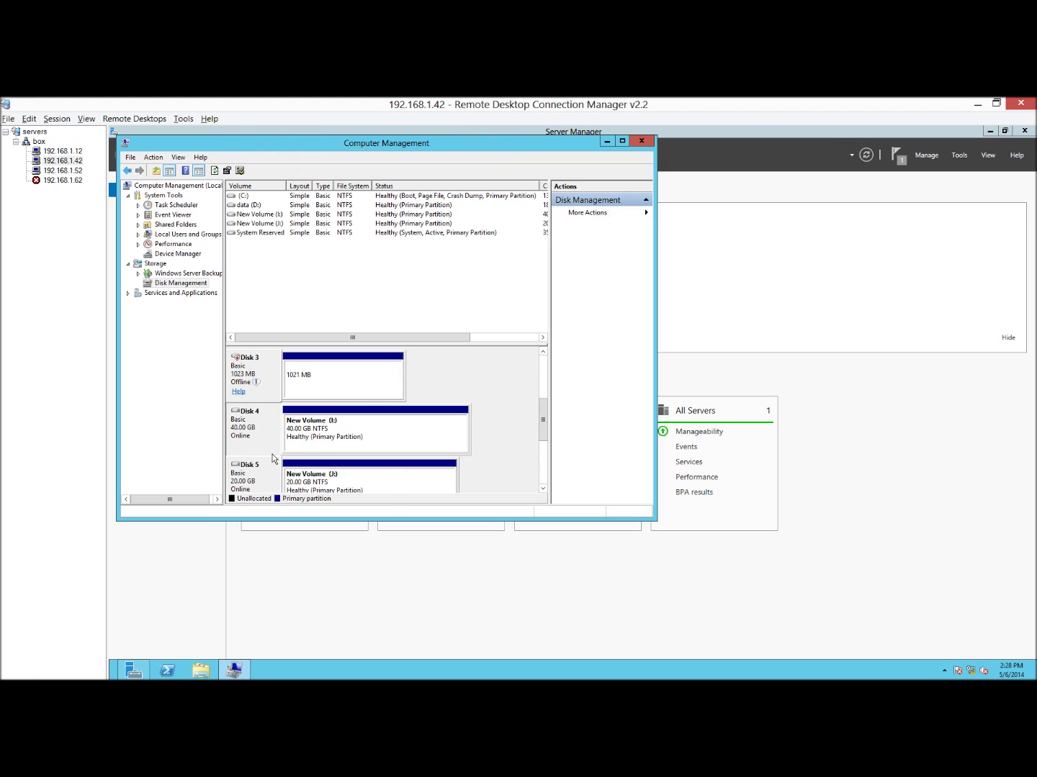
right_click(262, 441)
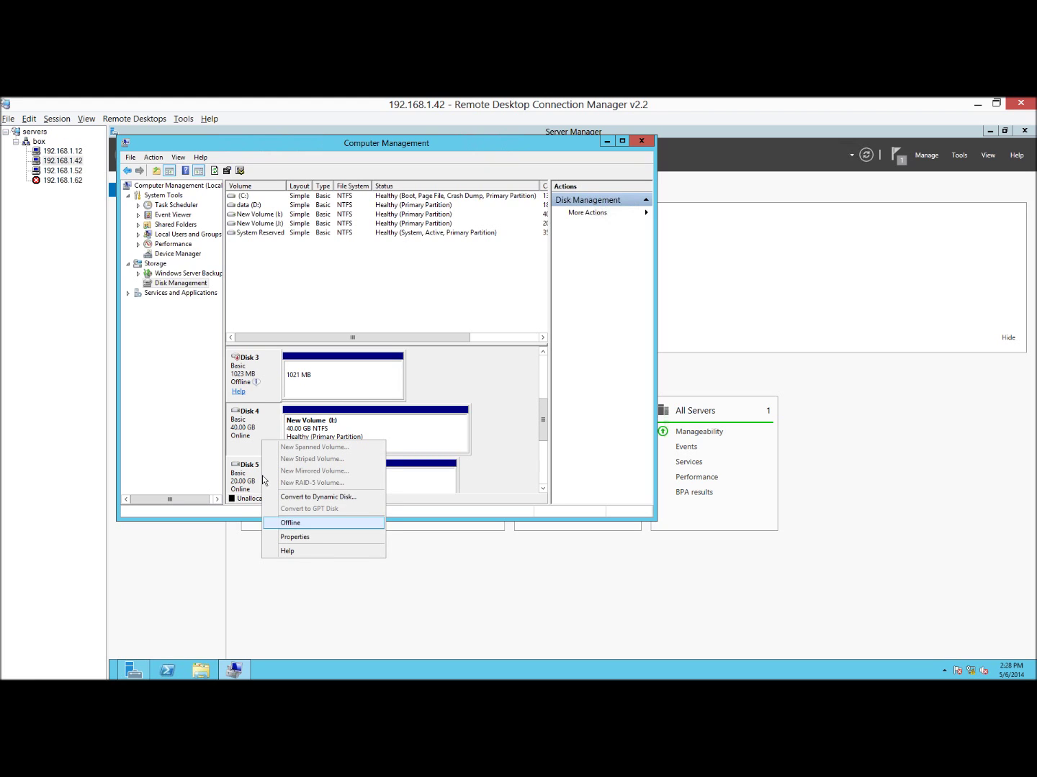
click(290, 523)
right_click(263, 461)
click(293, 559)
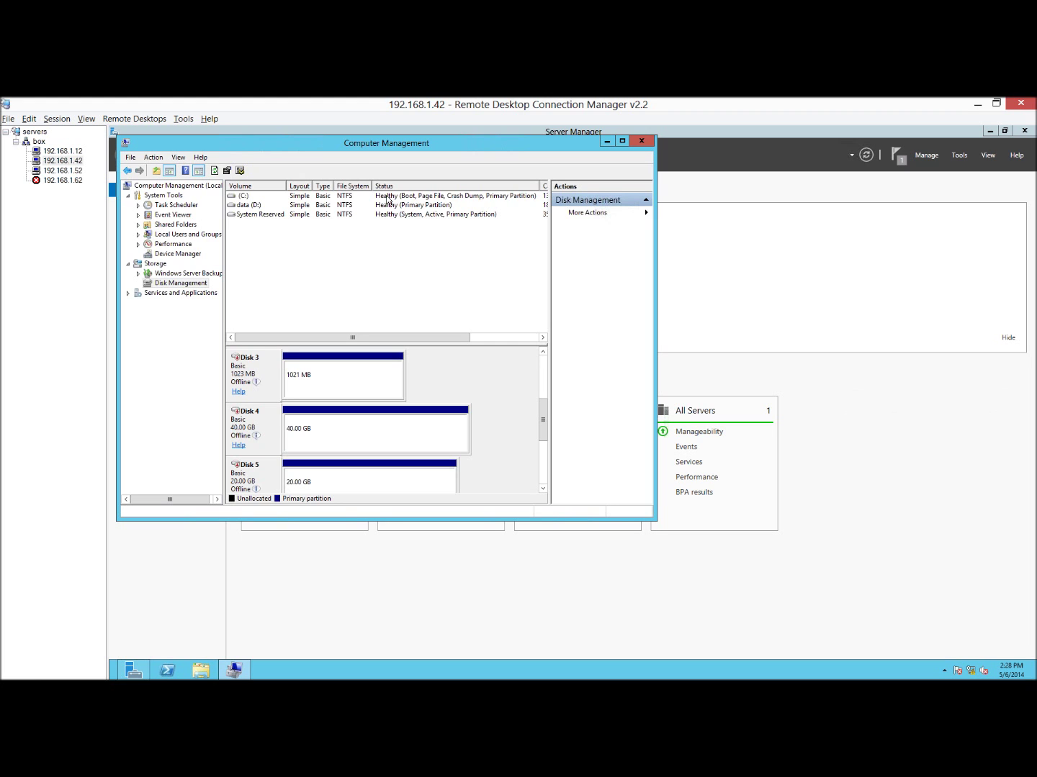
click(641, 141)
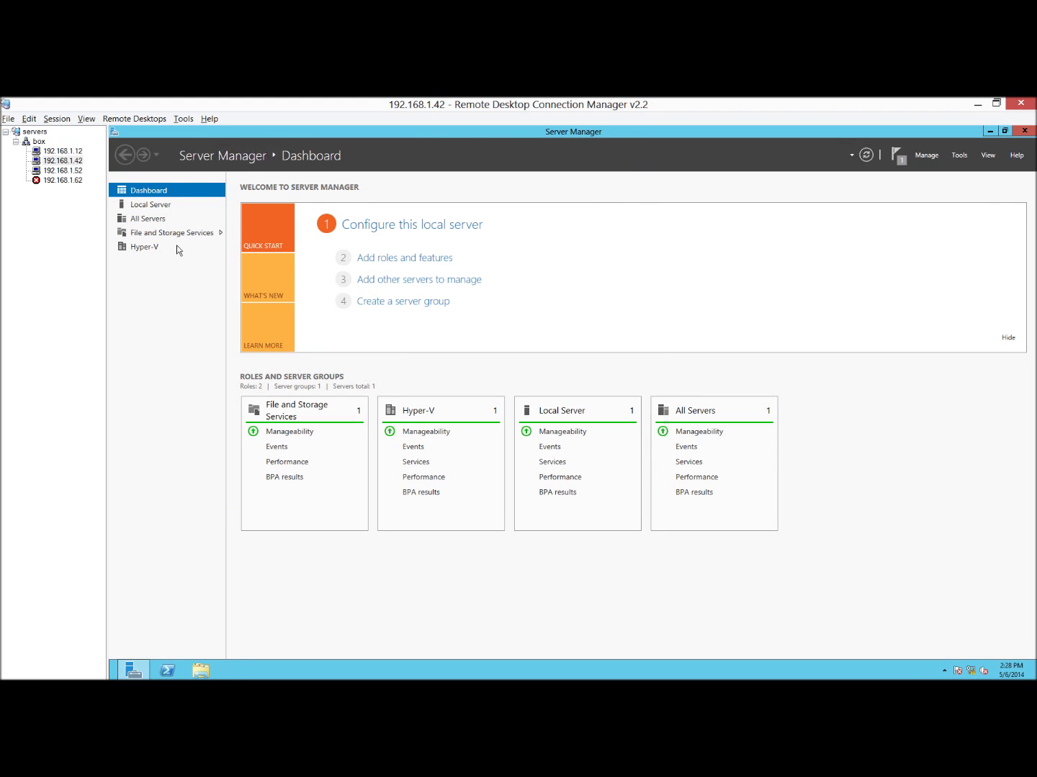
On 192.168.1.52, launch the iSCSI Initiator and start the iSCSI service.
click(62, 170)
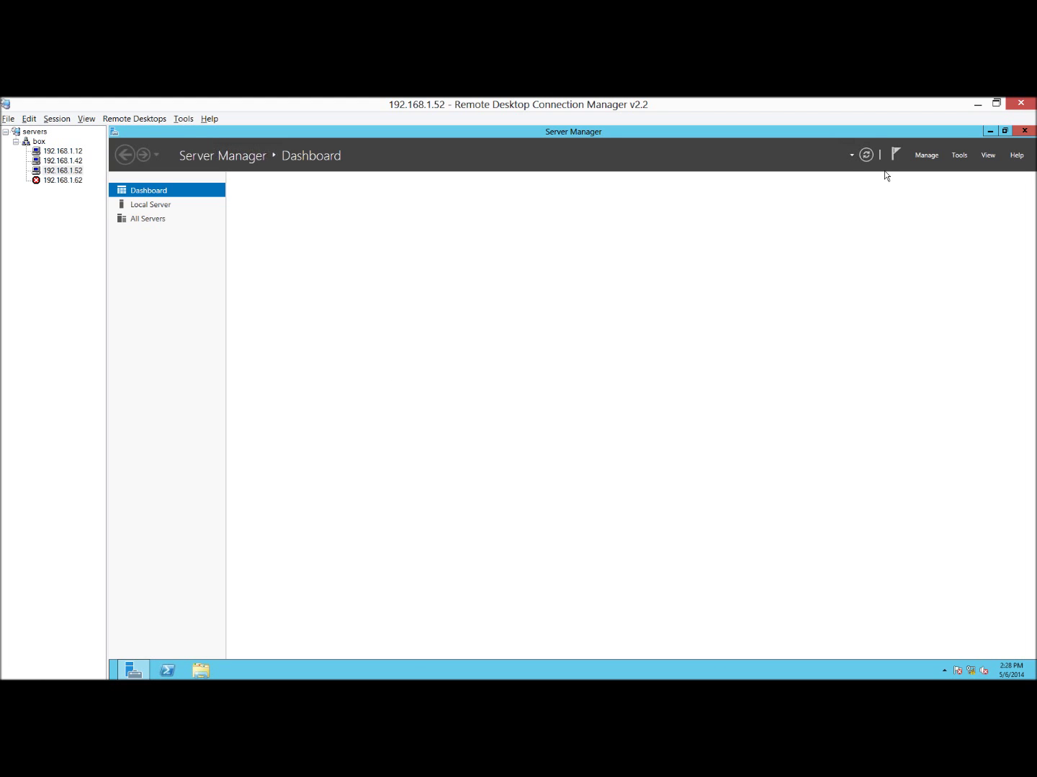
click(958, 155)
click(844, 252)
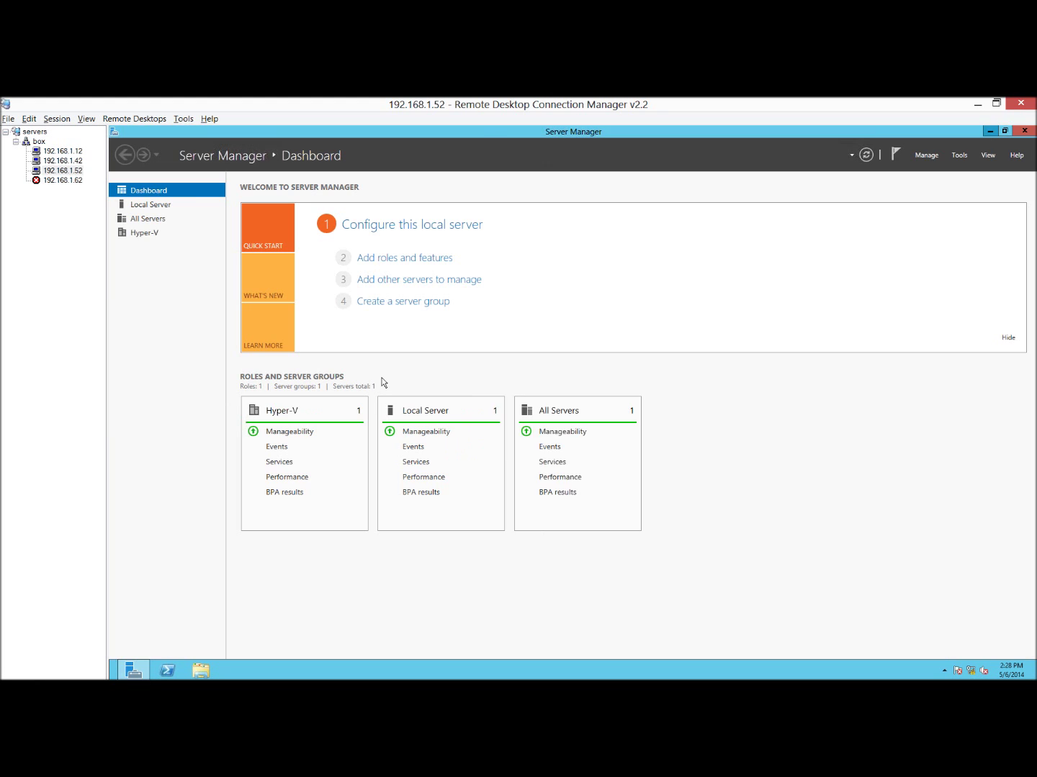
click(988, 131)
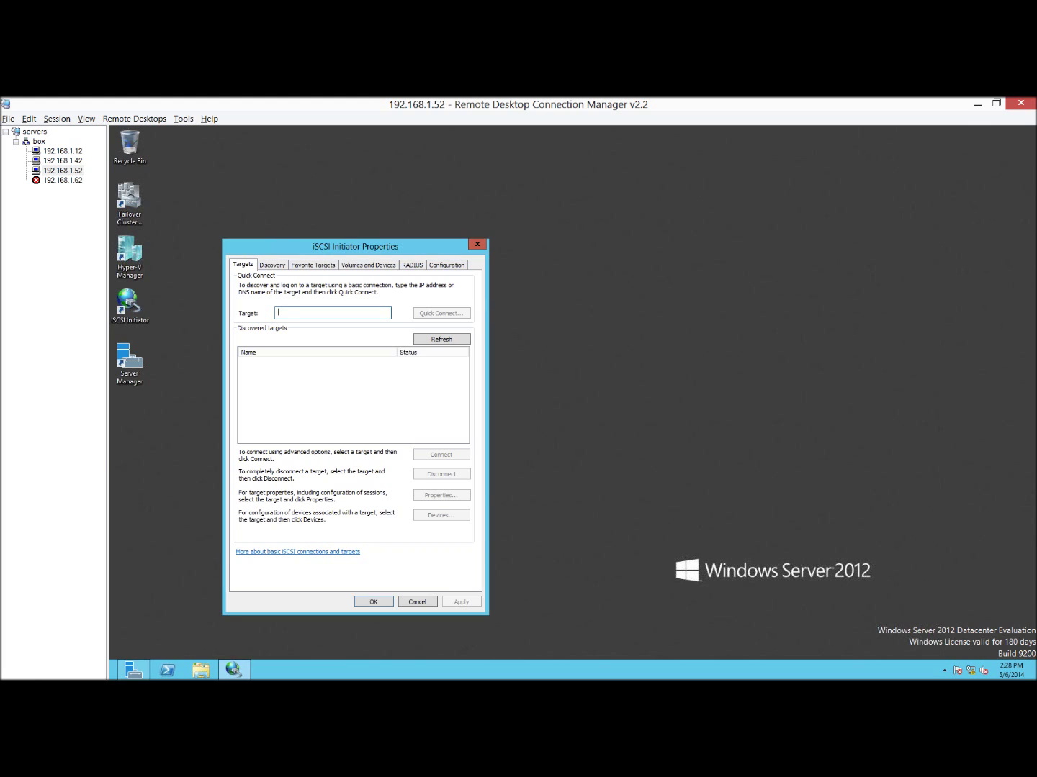
Quick-connect to portal 192.168.1.12 and connect the quorum, dc-target01 and dc-target02 targets.
text(192.168.1.12)
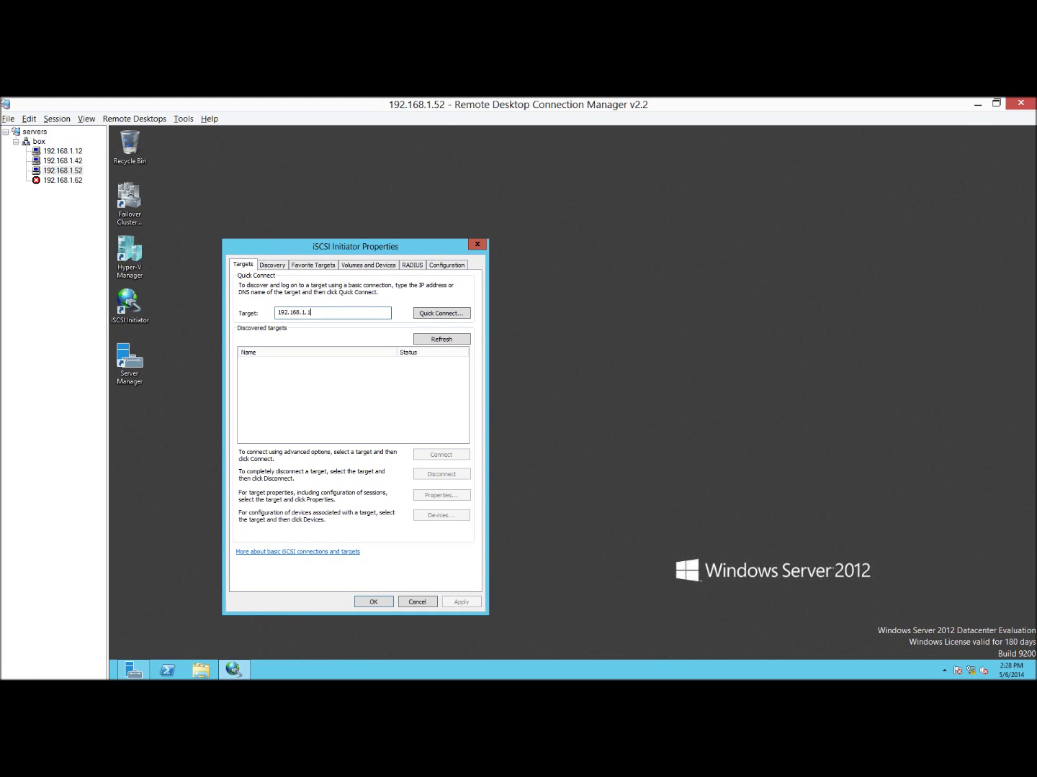
click(438, 321)
click(303, 514)
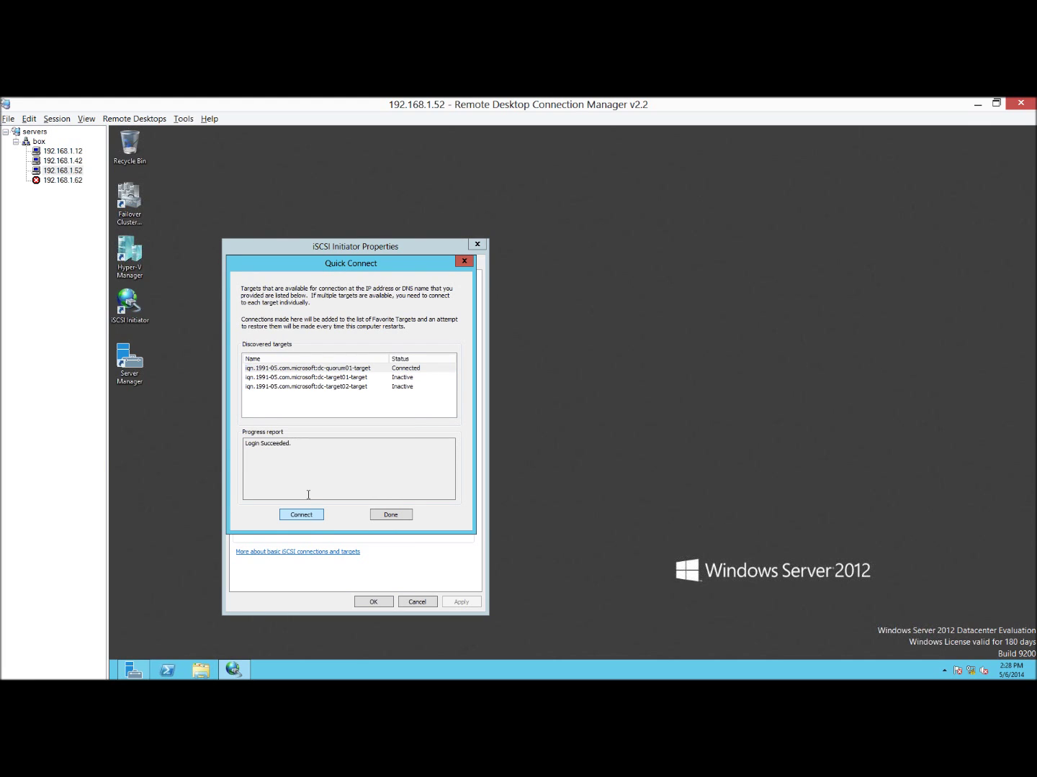
click(316, 378)
click(301, 514)
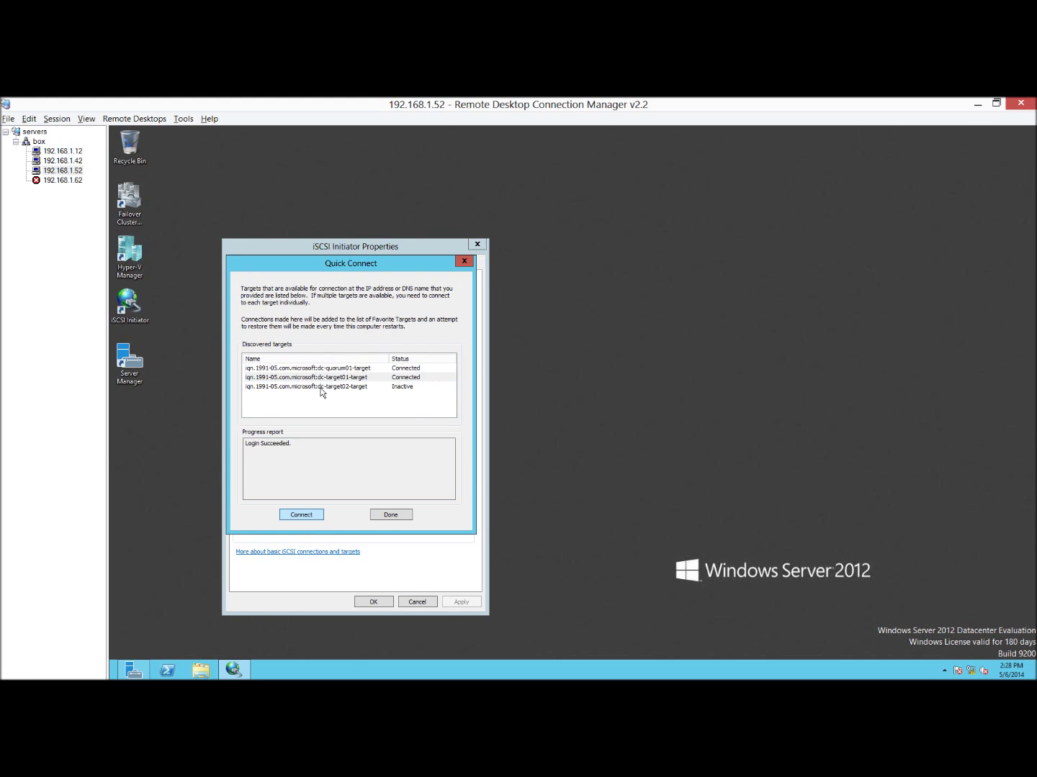
click(322, 388)
click(391, 515)
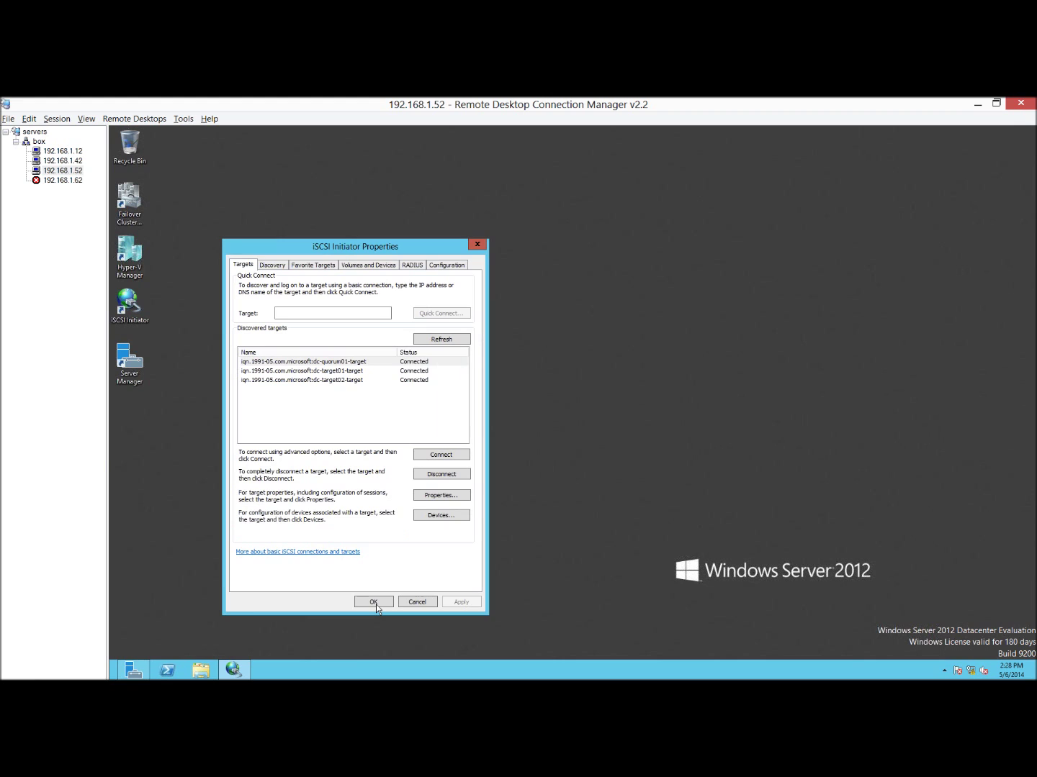
click(375, 604)
click(133, 669)
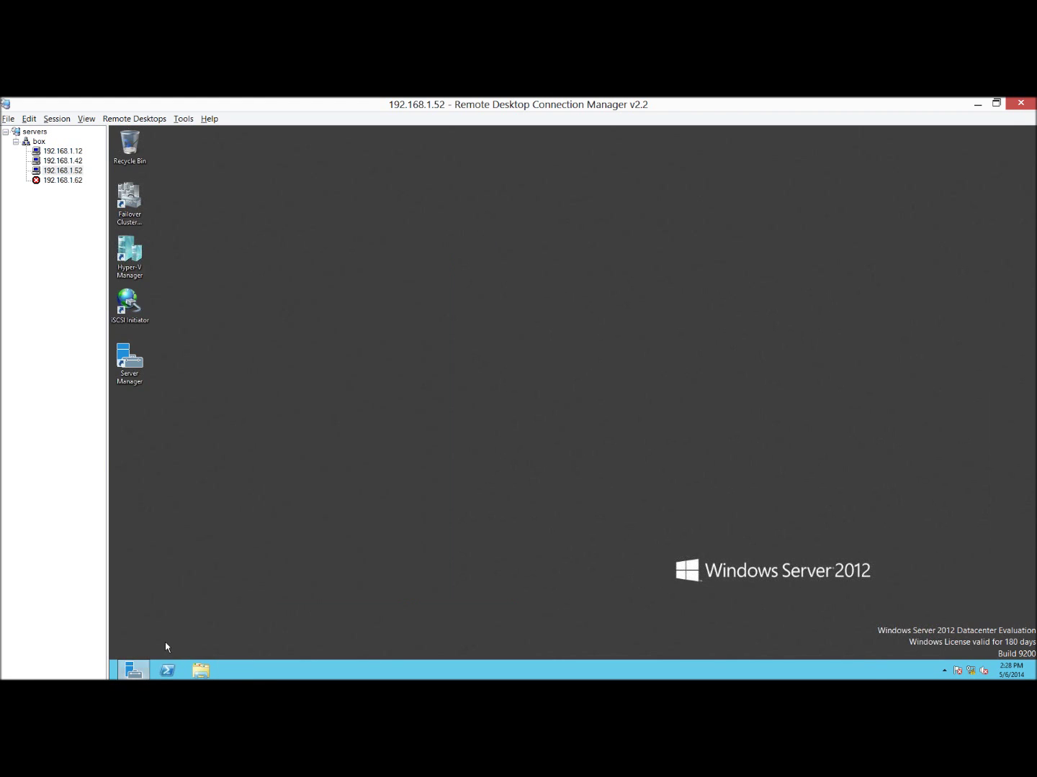
click(959, 156)
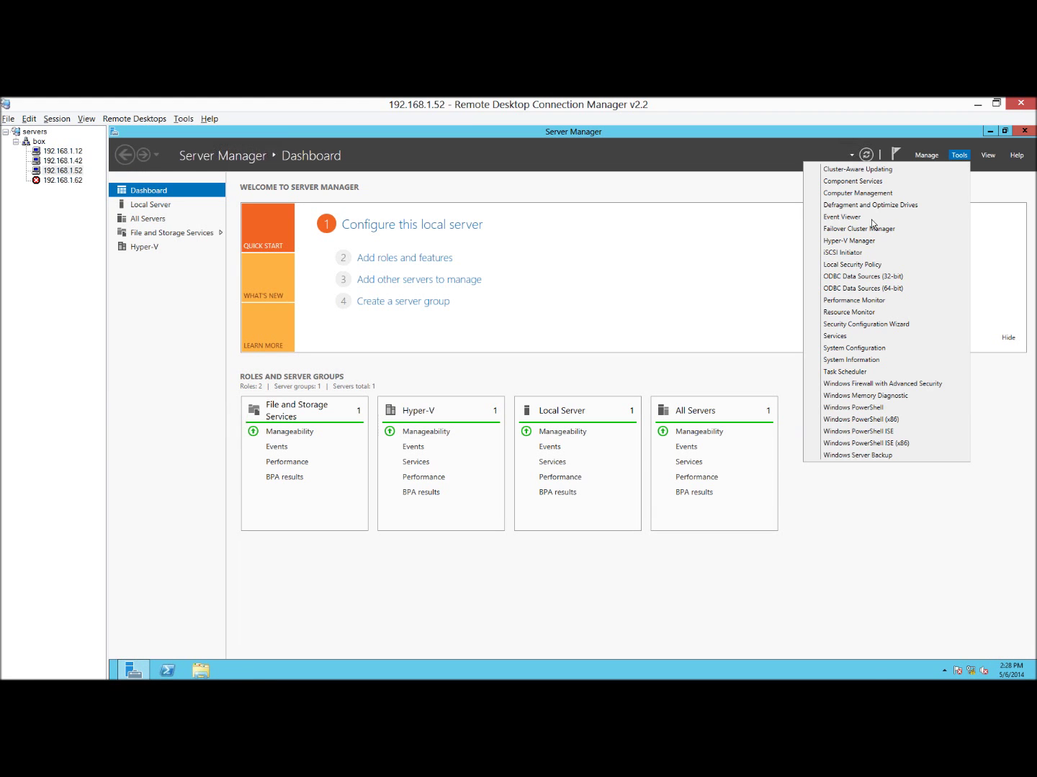
click(617, 272)
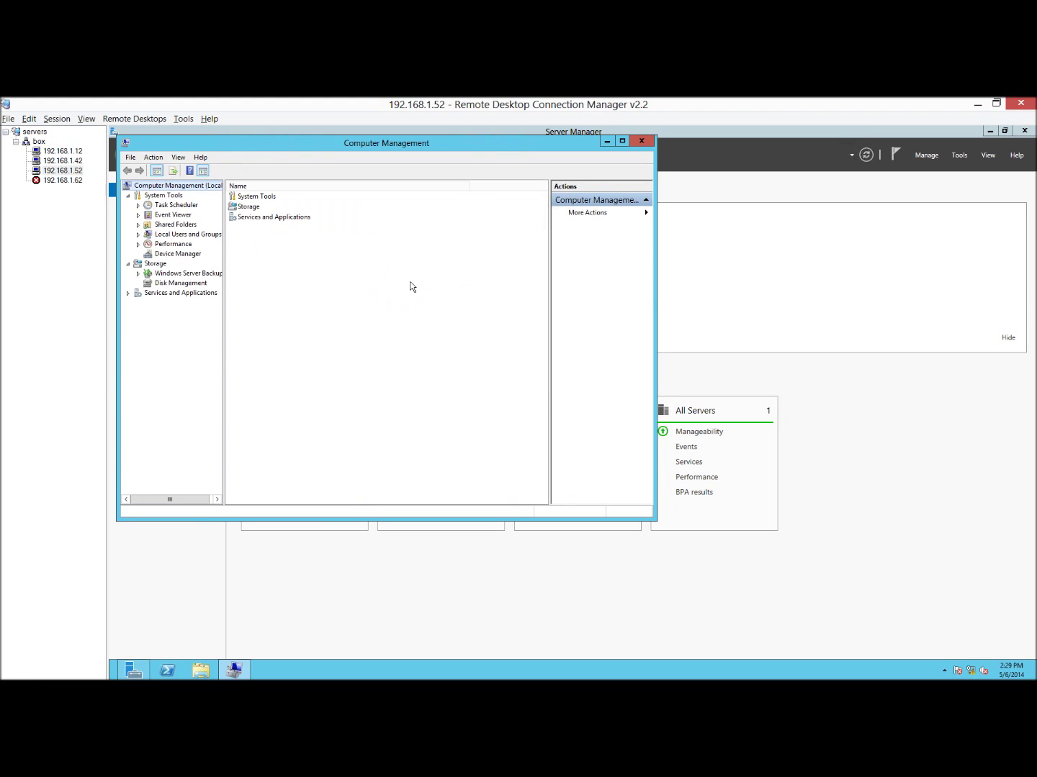
click(181, 283)
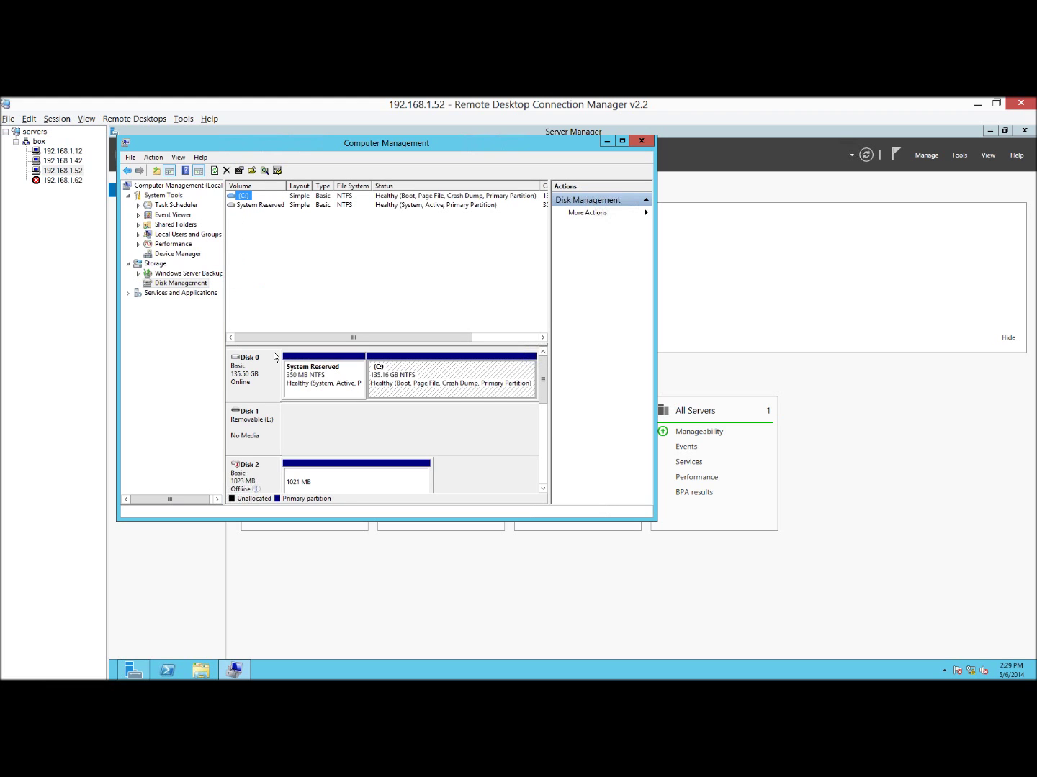
click(542, 489)
click(543, 489)
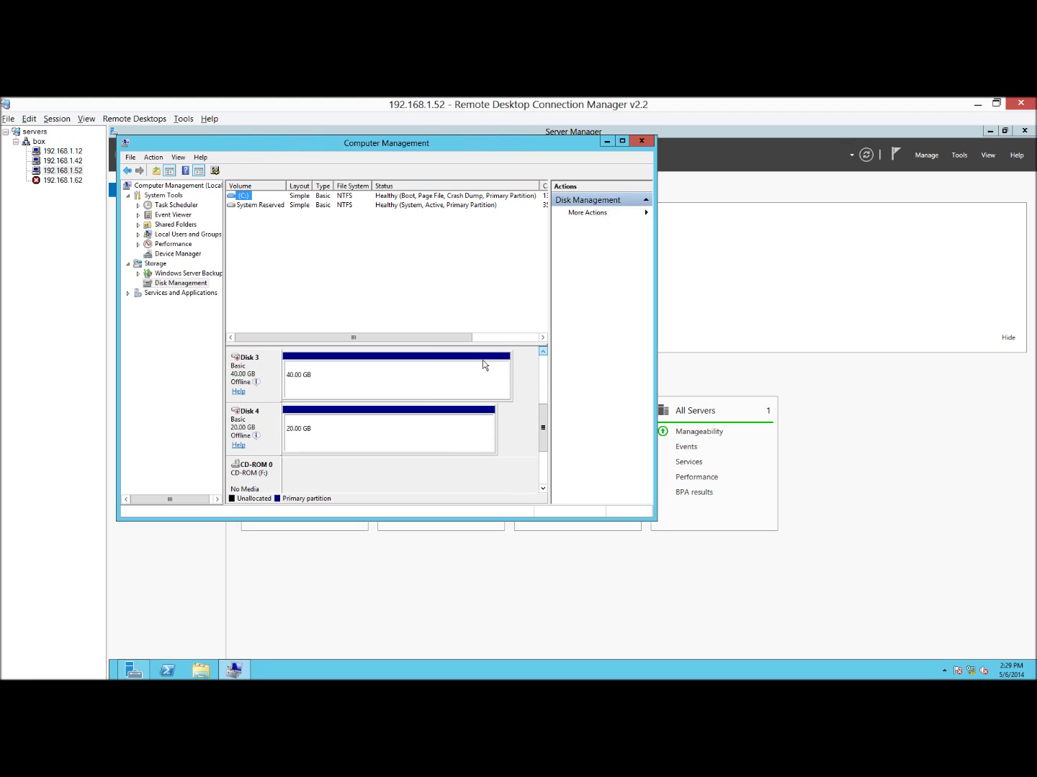
scroll(482, 366, up, 1)
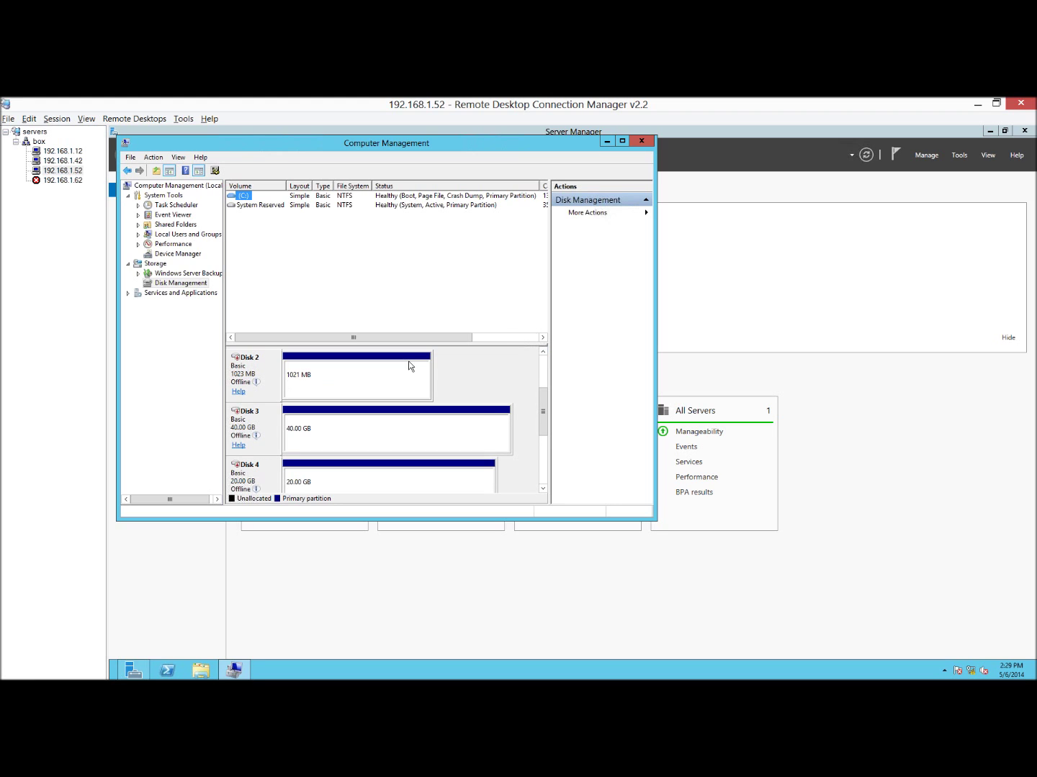
click(642, 141)
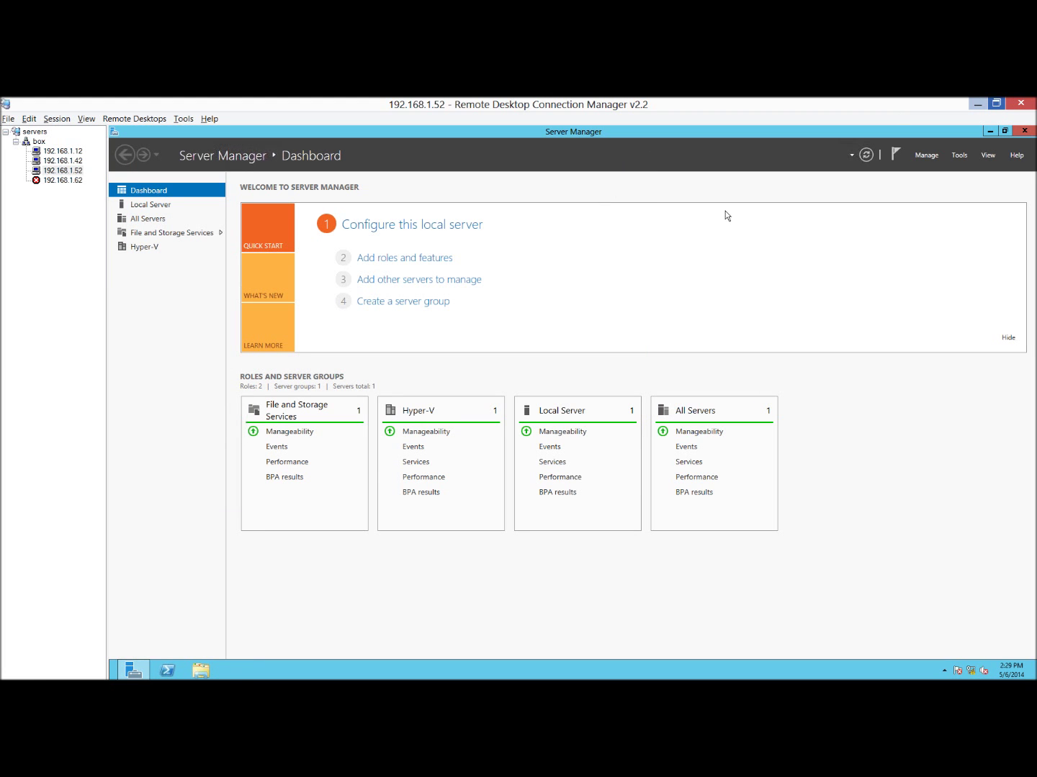
Connect to 192.168.1.62 as administrator with the account password and view its desktop.
right_click(70, 180)
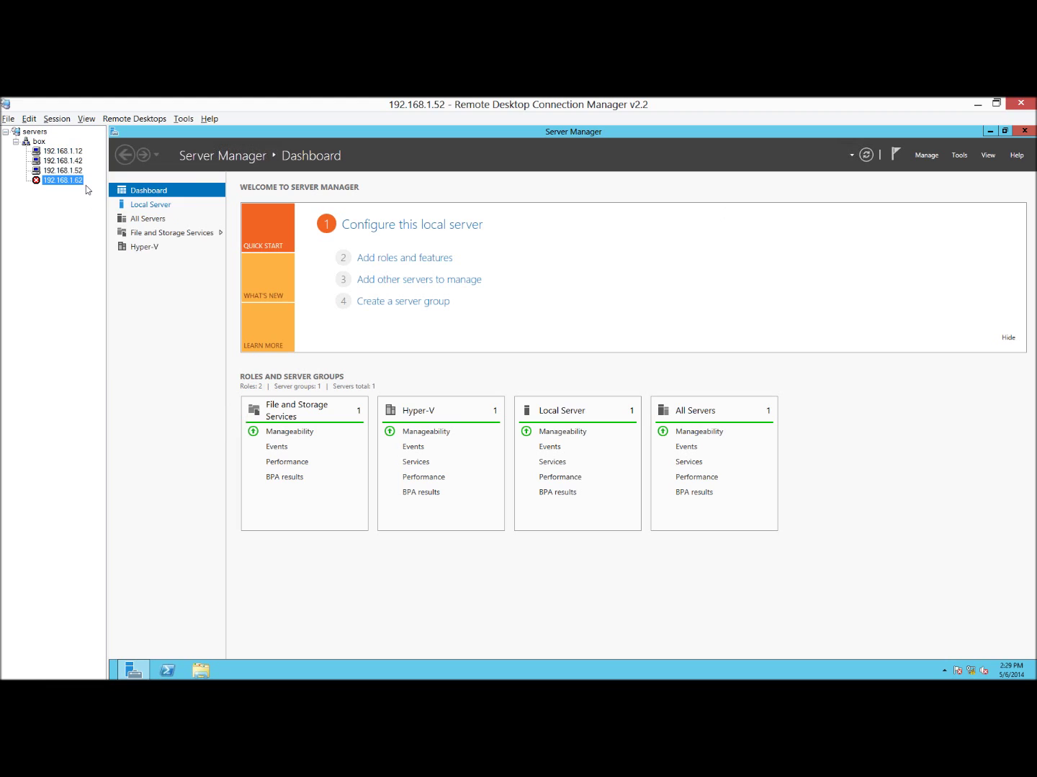
click(116, 187)
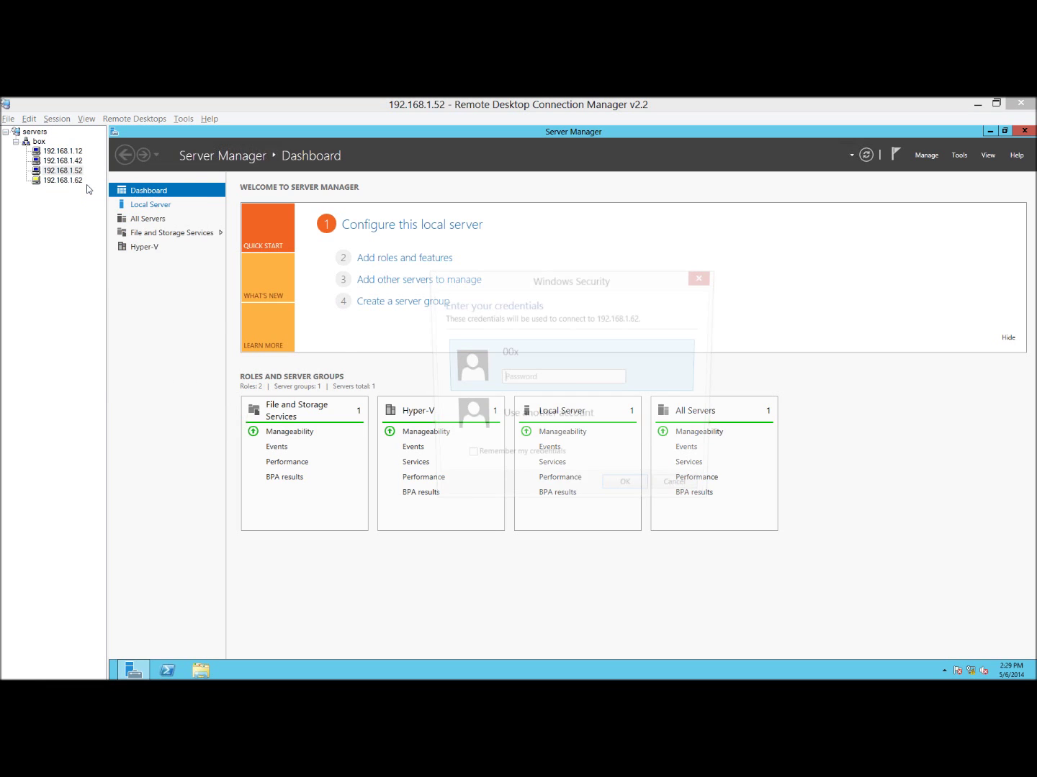
click(523, 427)
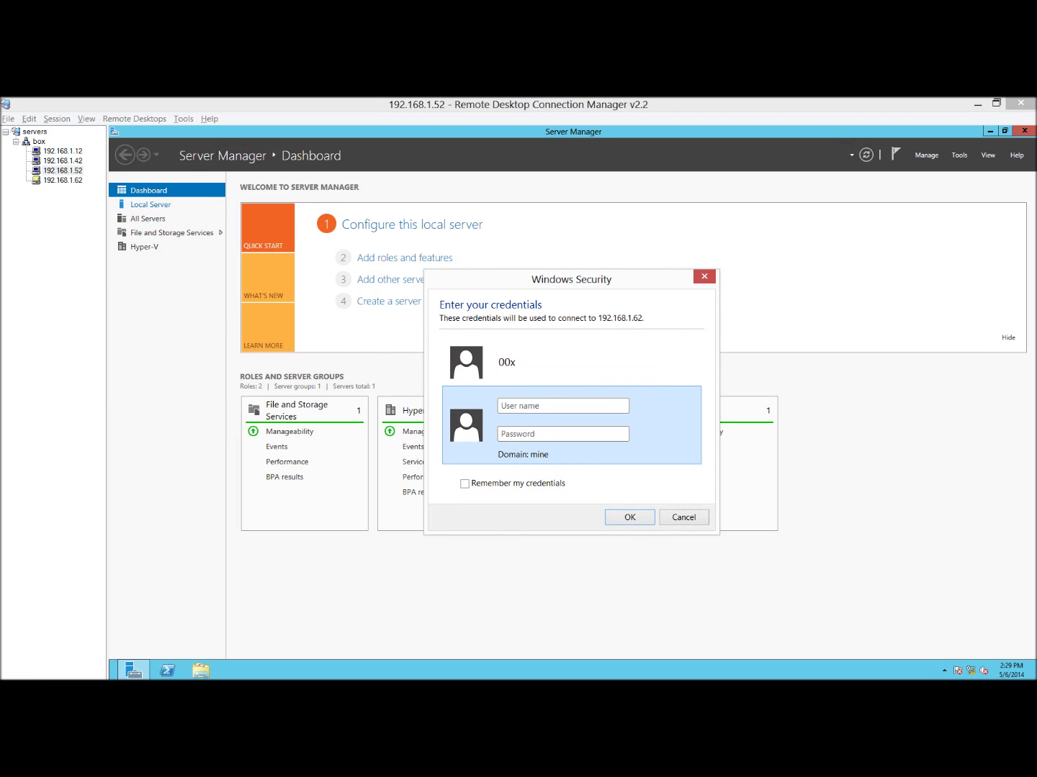
text(administrator)
key(Tab)
text(•••••••)
key(Return)
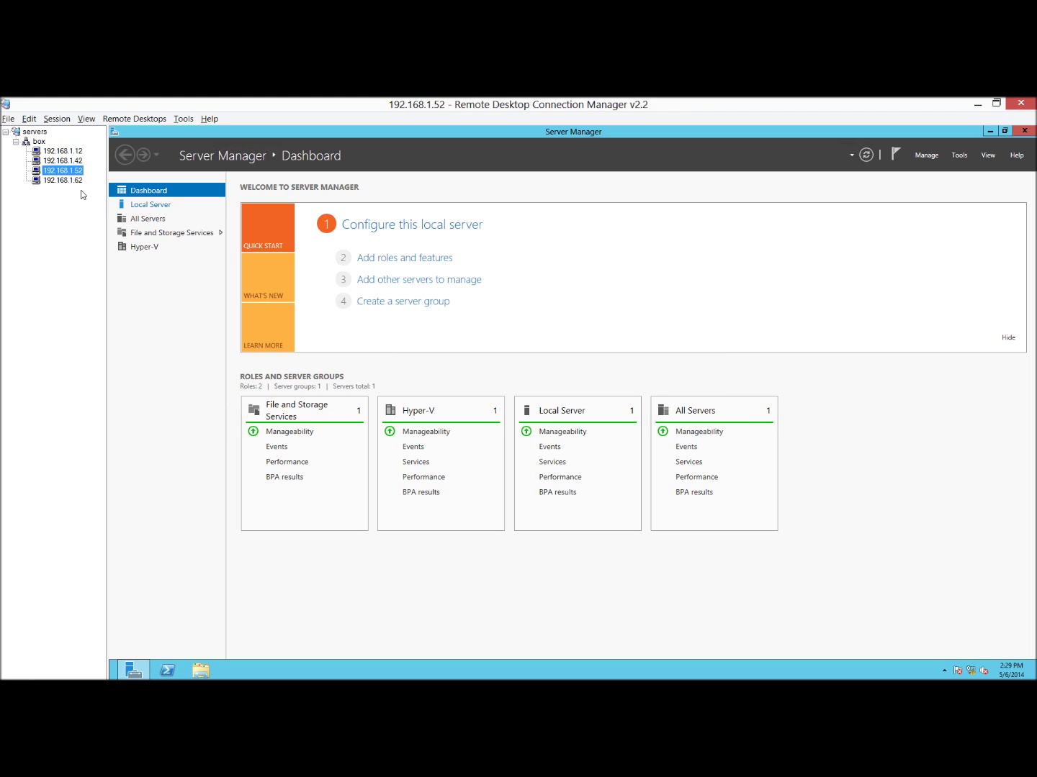
click(61, 180)
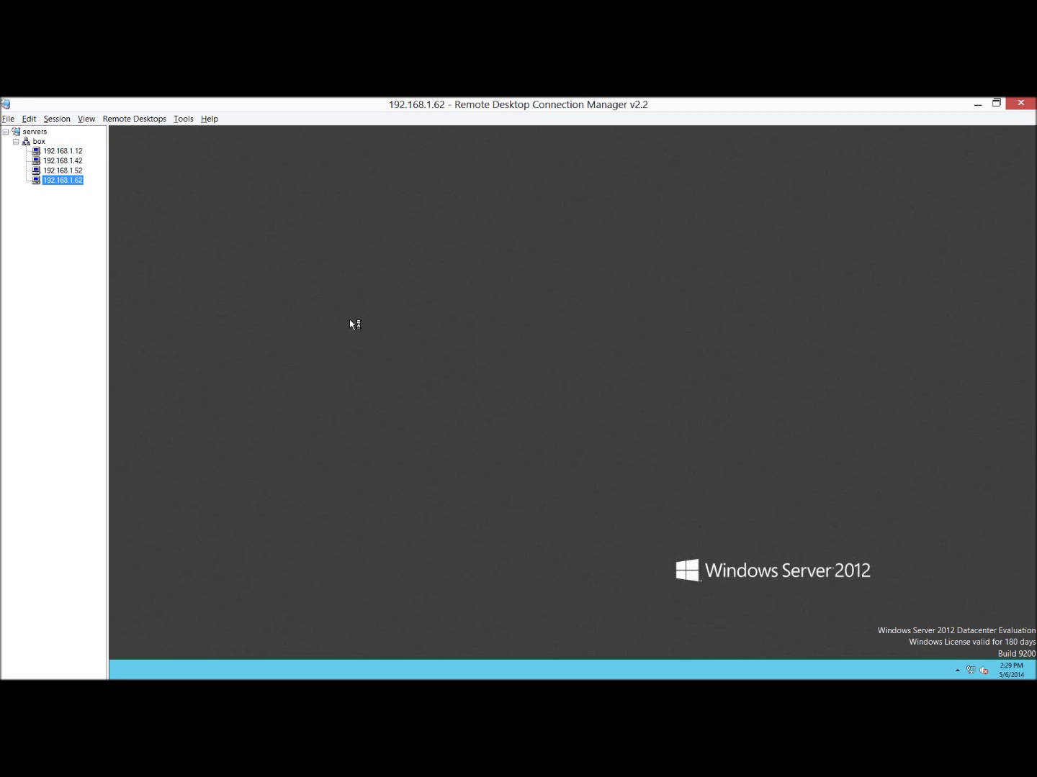
click(226, 246)
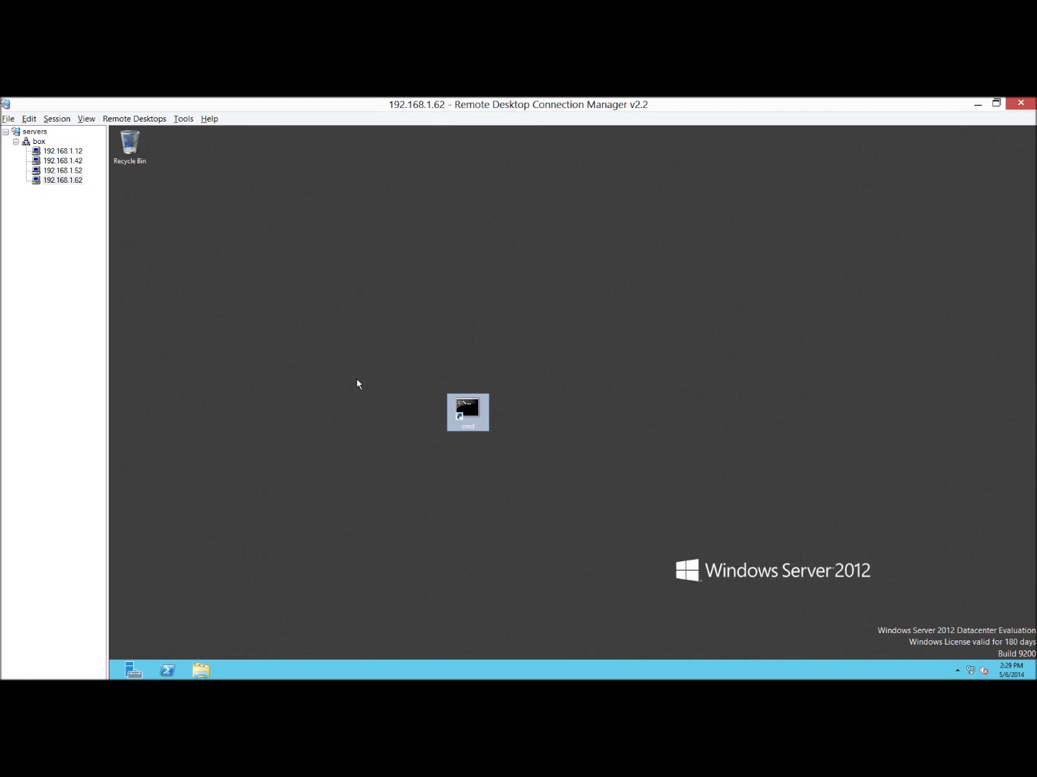
Move the cmd shortcut under Recycle Bin, review Local Server properties, then minimize Server Manager.
drag(476, 416, 141, 204)
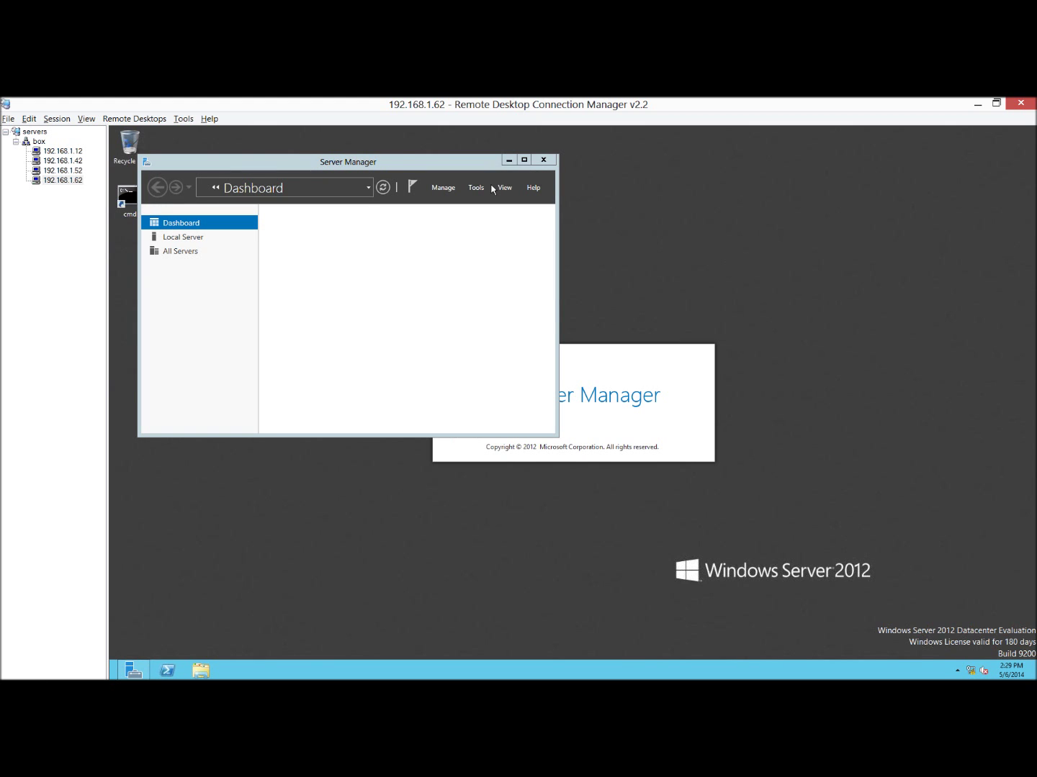
click(524, 161)
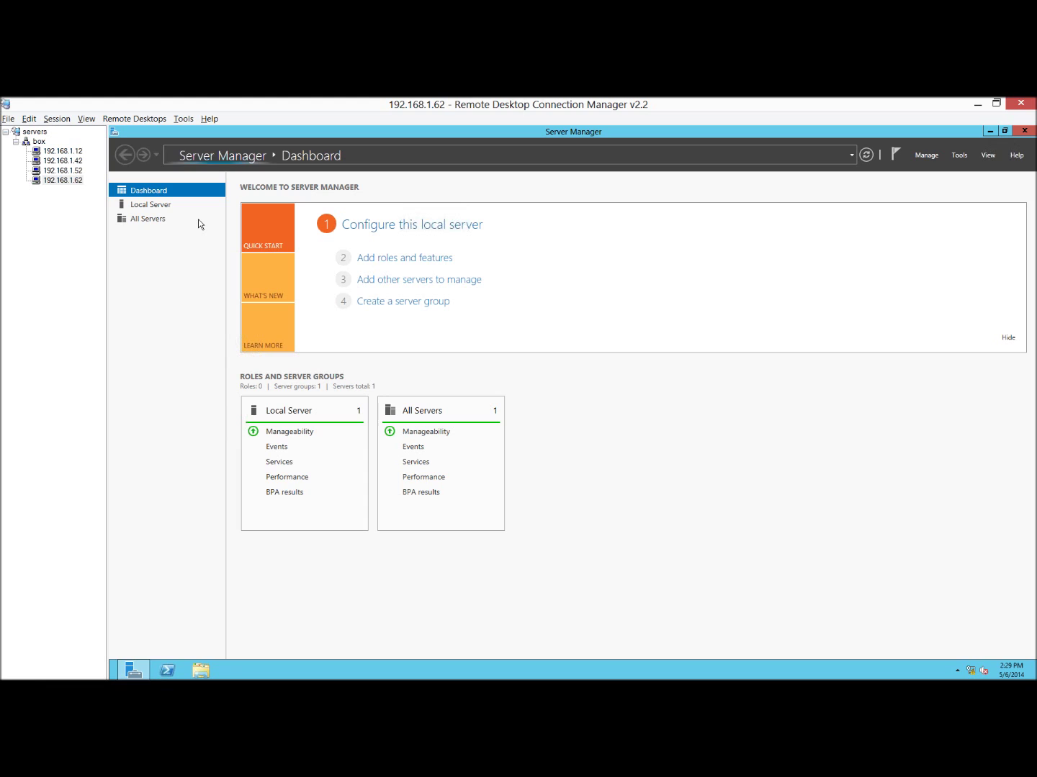
click(153, 206)
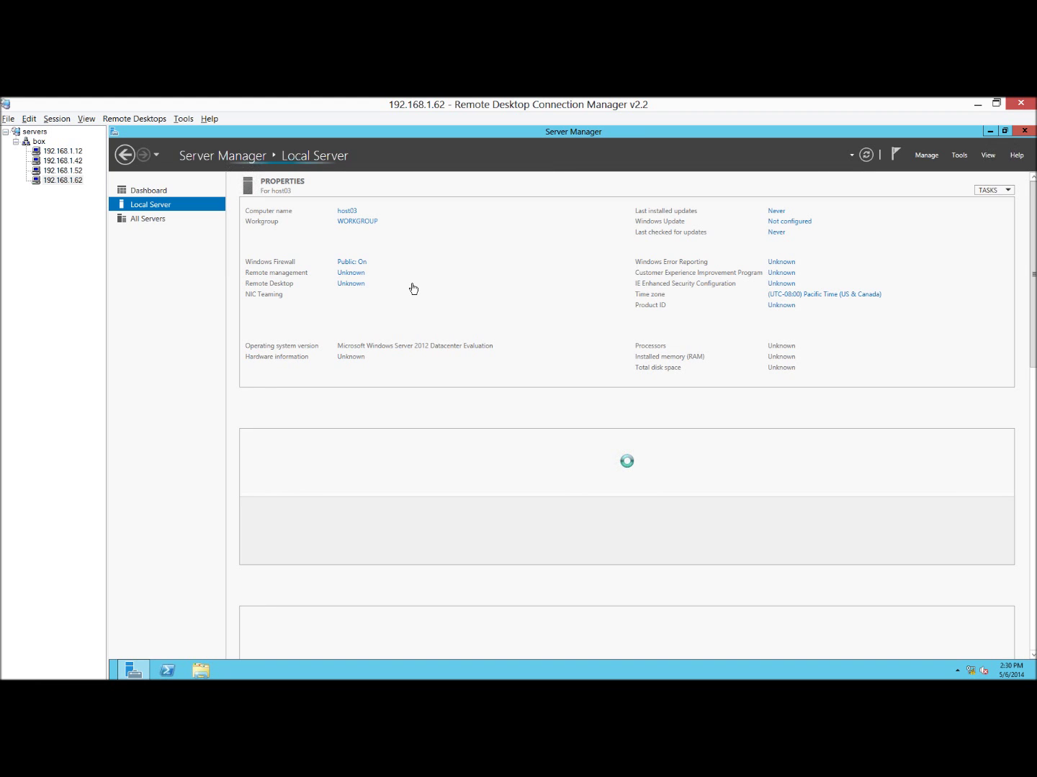
click(990, 131)
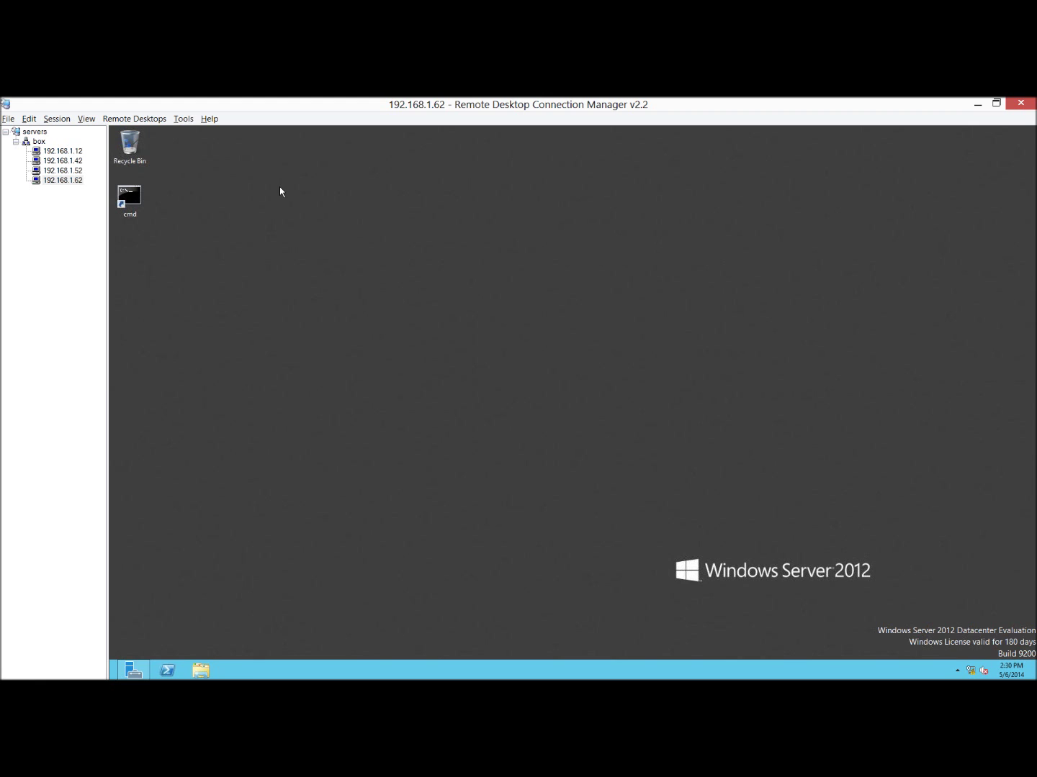
drag(280, 184, 378, 205)
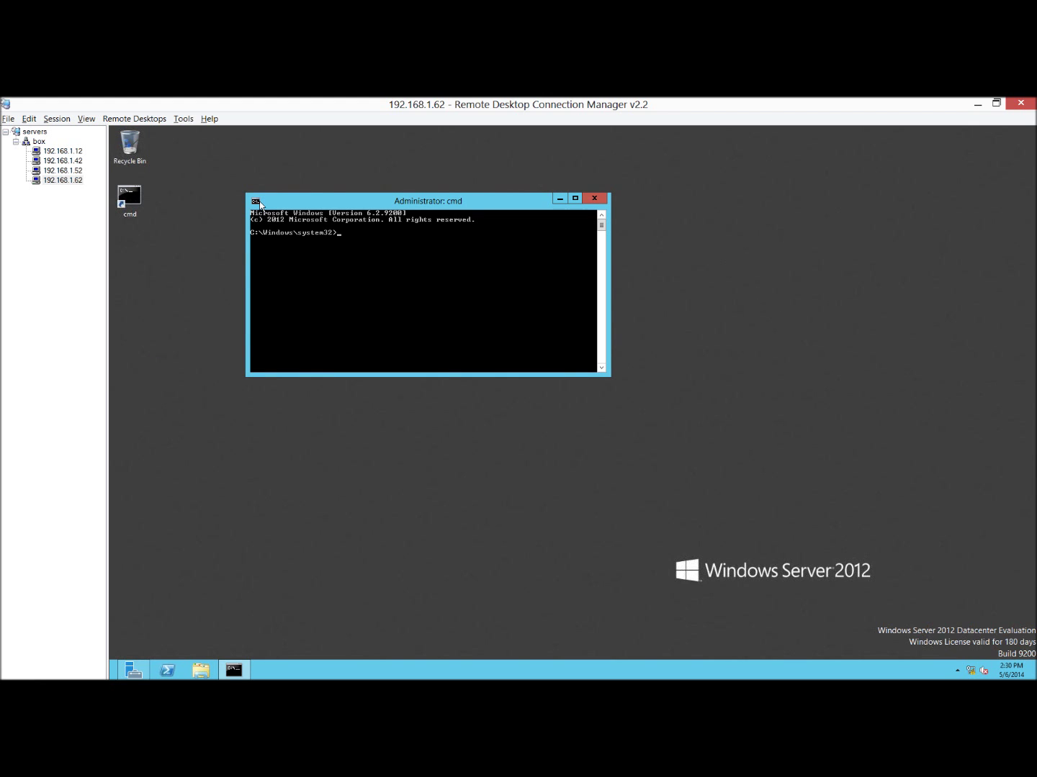
Set the command prompt font to Consolas size 28.
click(261, 205)
click(288, 310)
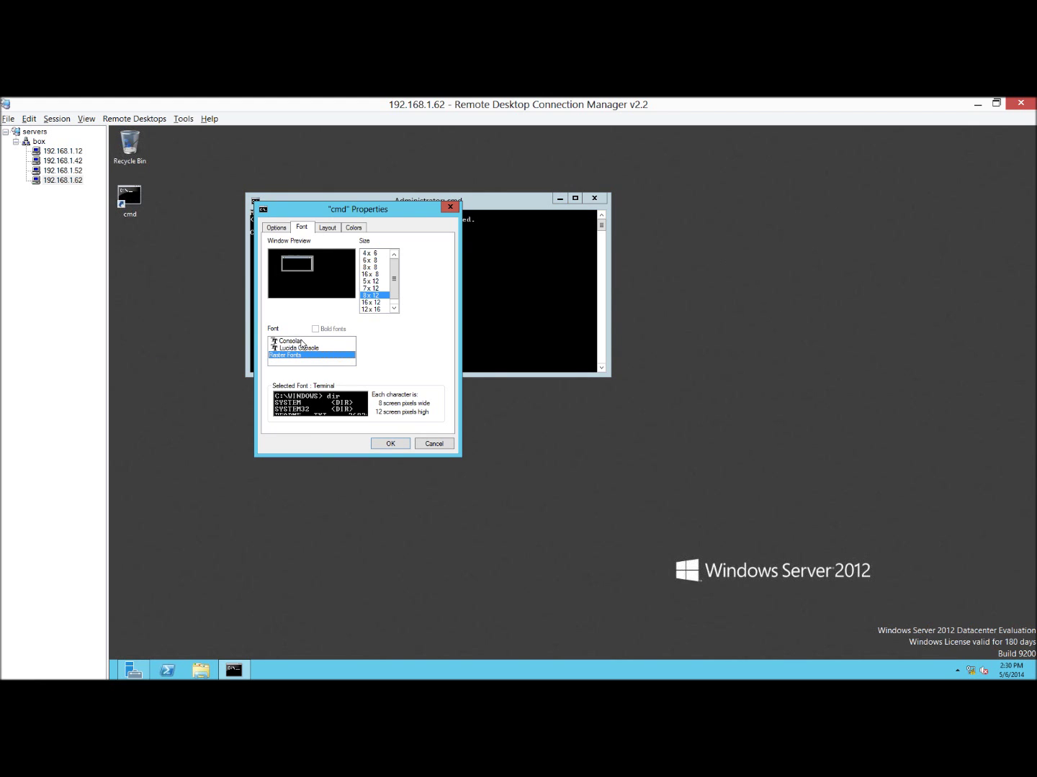
click(301, 343)
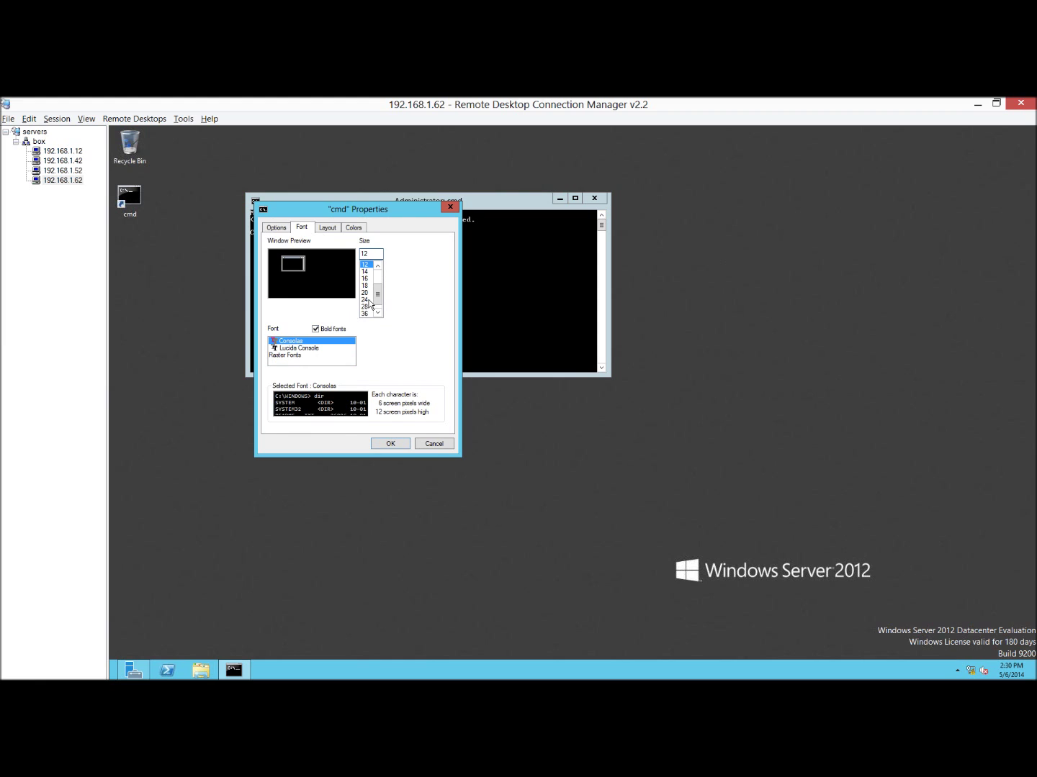
click(366, 300)
click(365, 307)
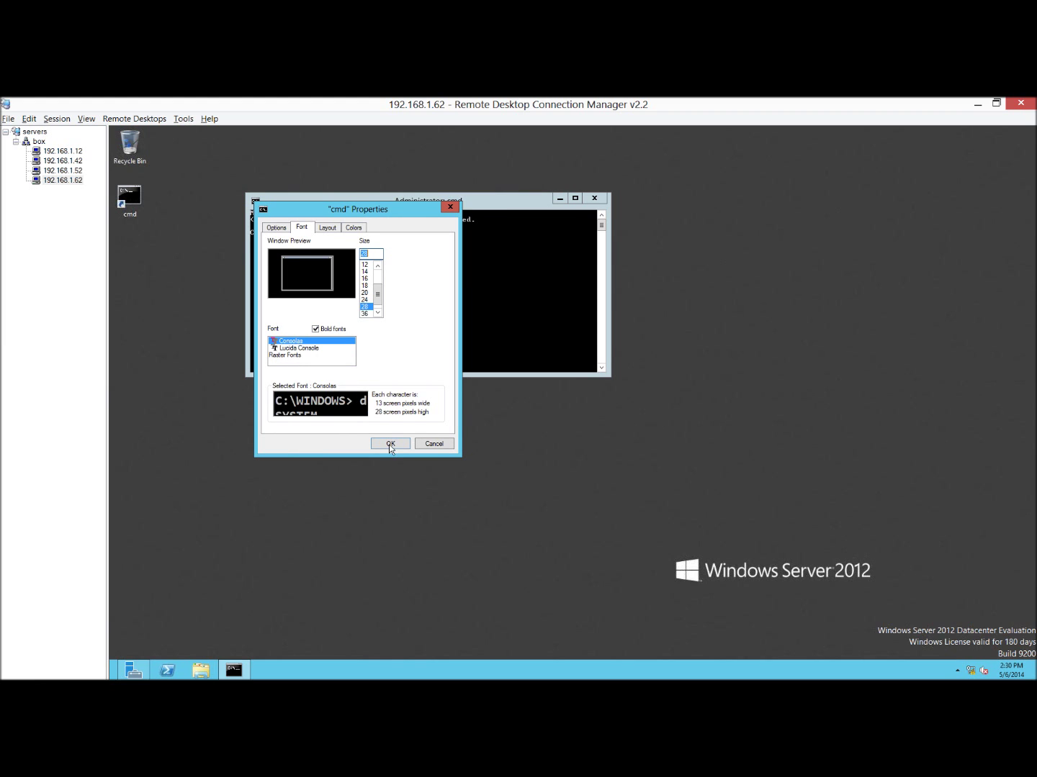
click(389, 444)
Run cd\, cls and netdom join to class.edu, then enter shutdown /r /t.
text(cd\c)
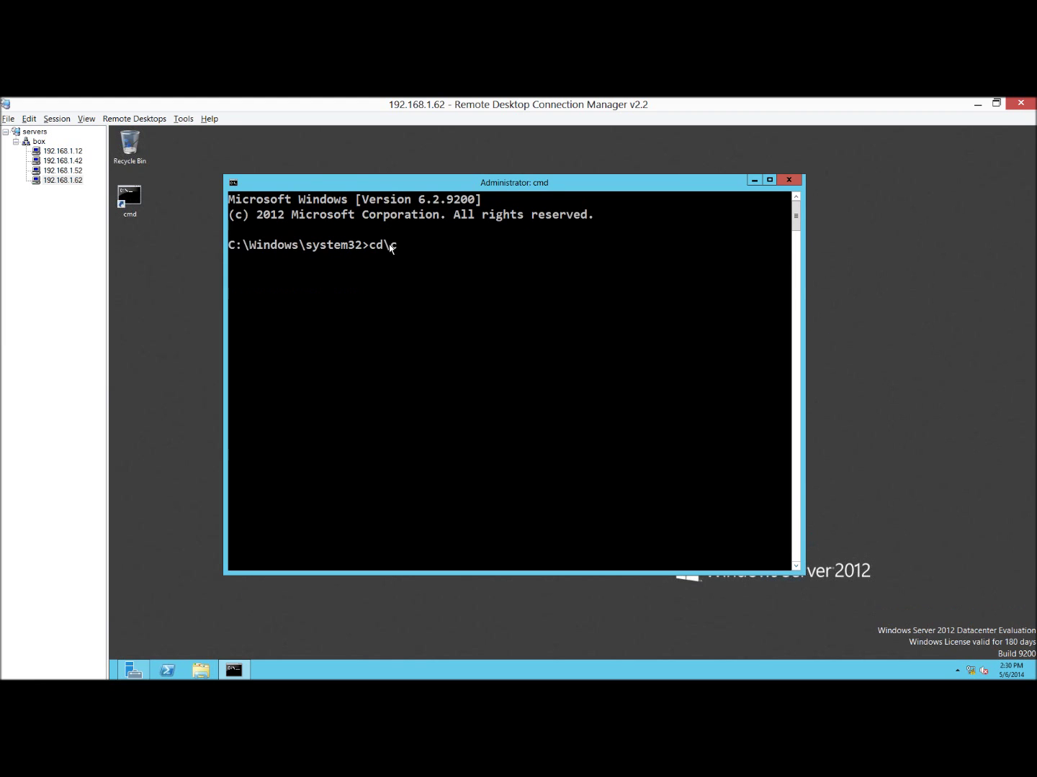
key(Return)
text(cls)
key(Return)
text(netdom join)
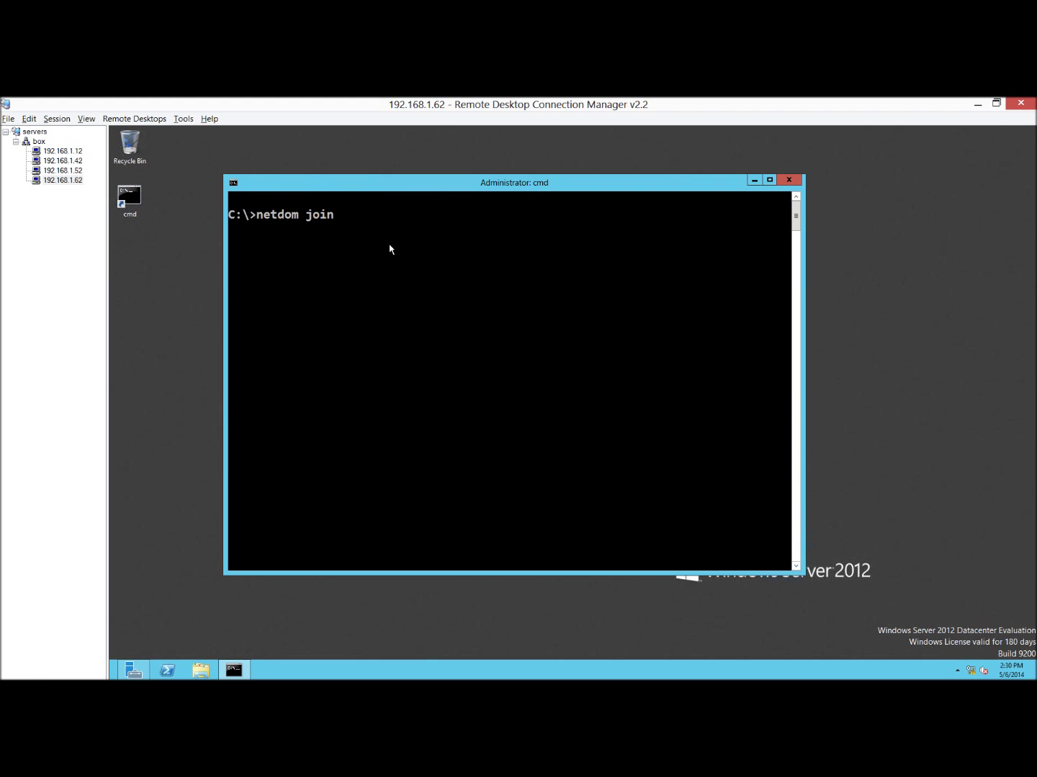
text( %computername% /domain)
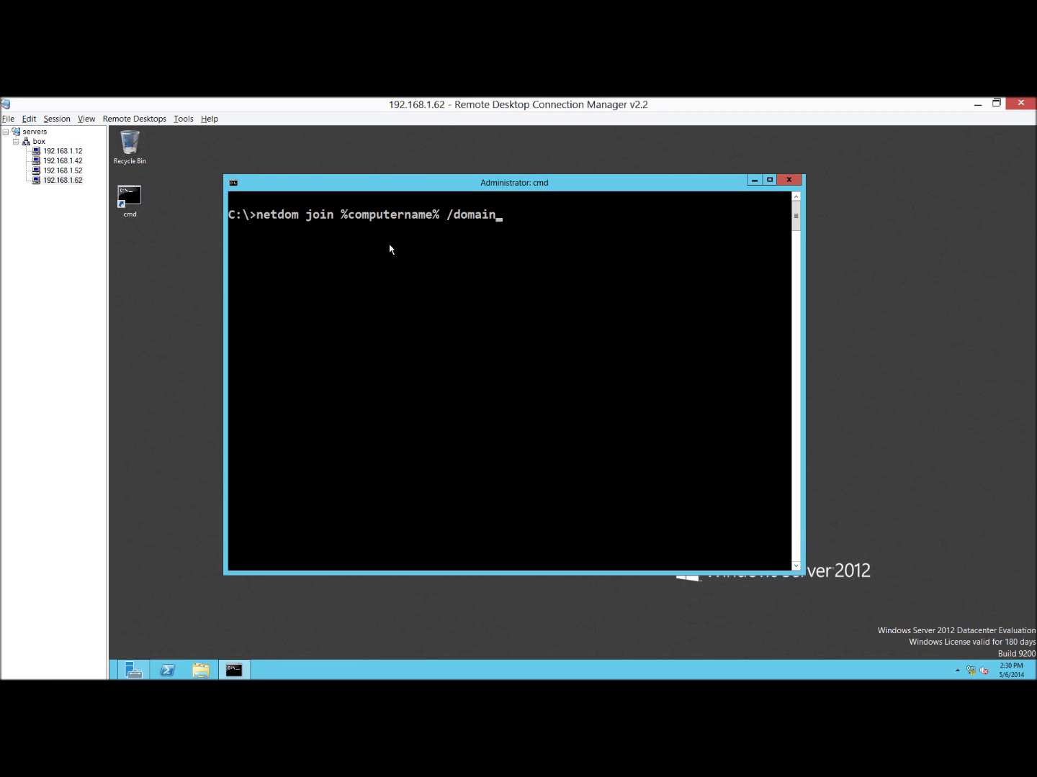
text(:class.edu /userD:adm)
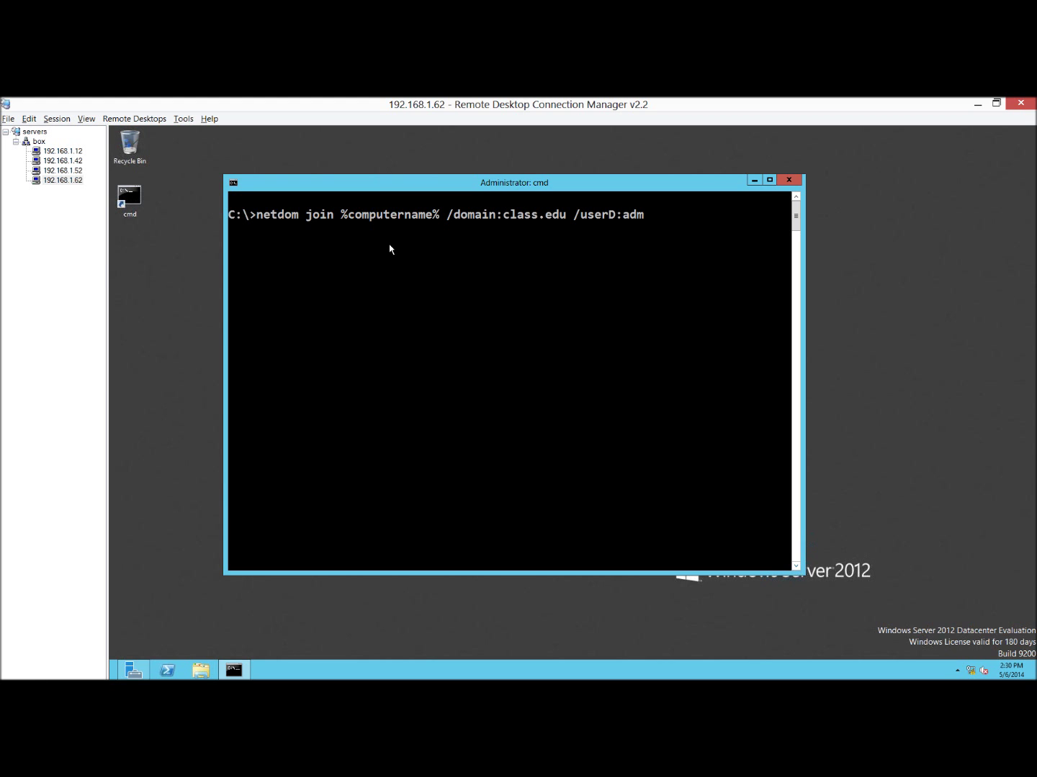
text(inistrator /pass)
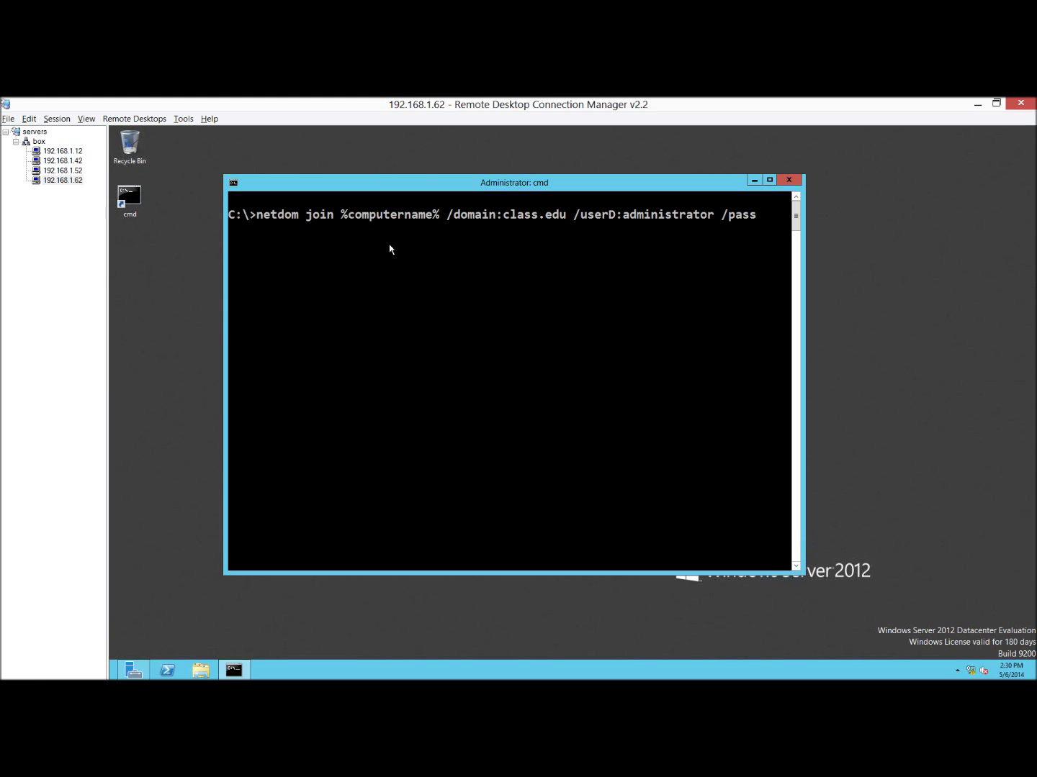
key(Return)
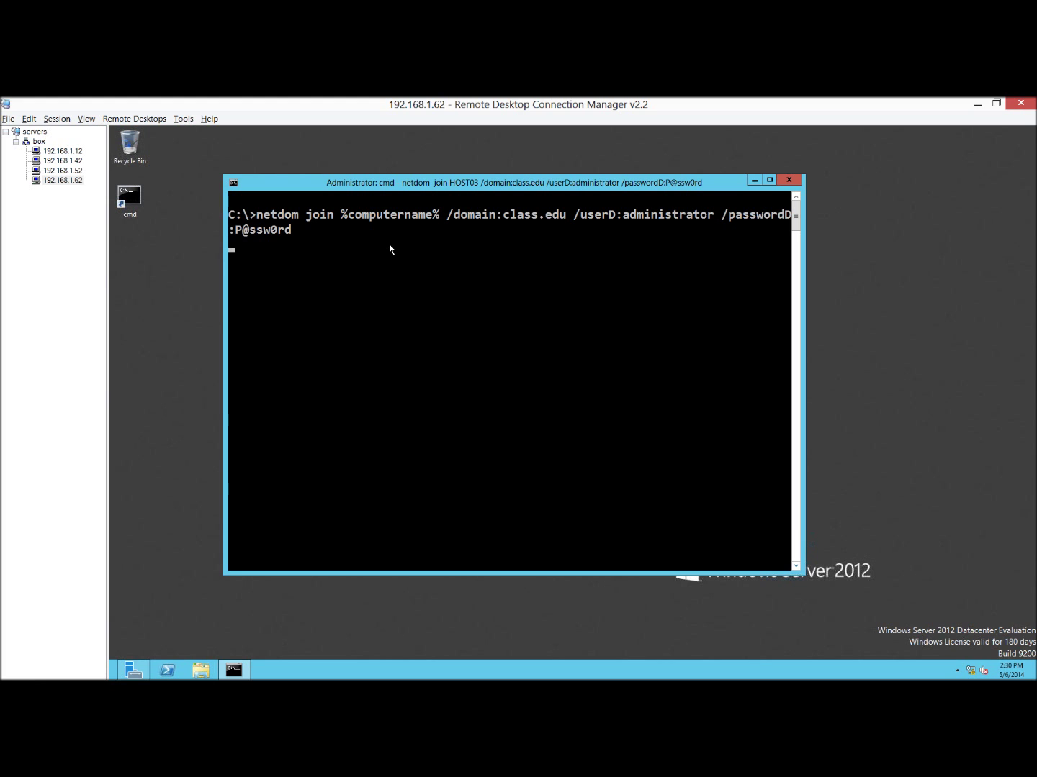
text(shutdown /r /t)
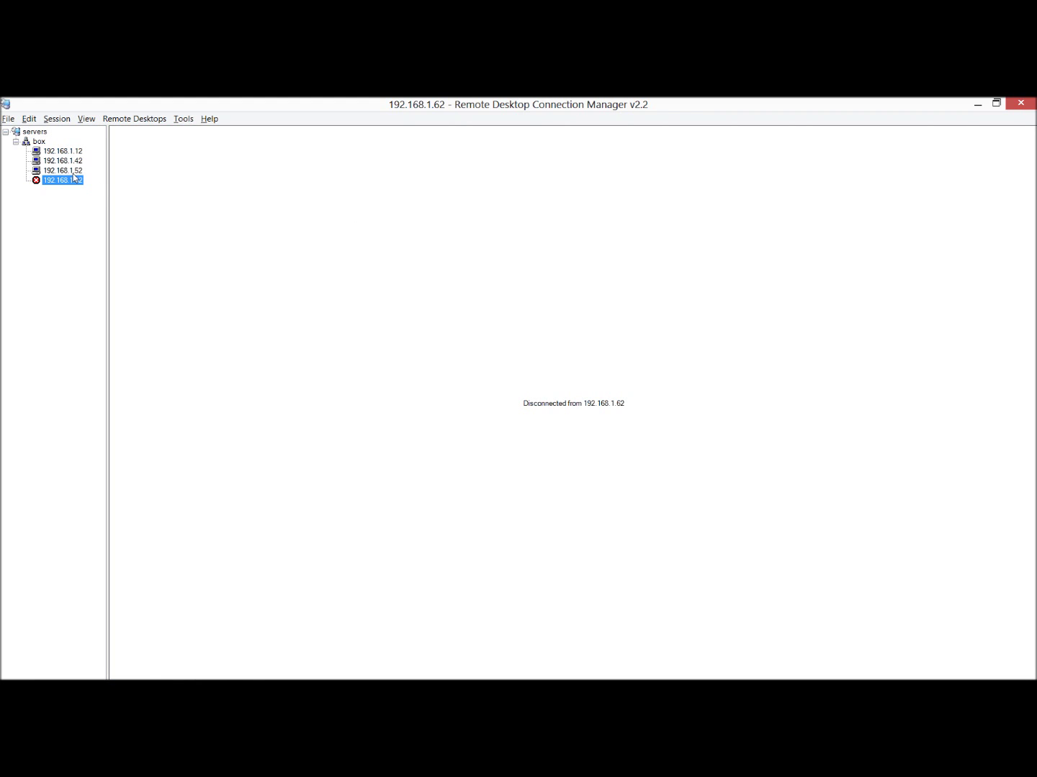
On 192.168.1.52, show the desktop and open the Failover Cluster Manager shortcut.
click(74, 173)
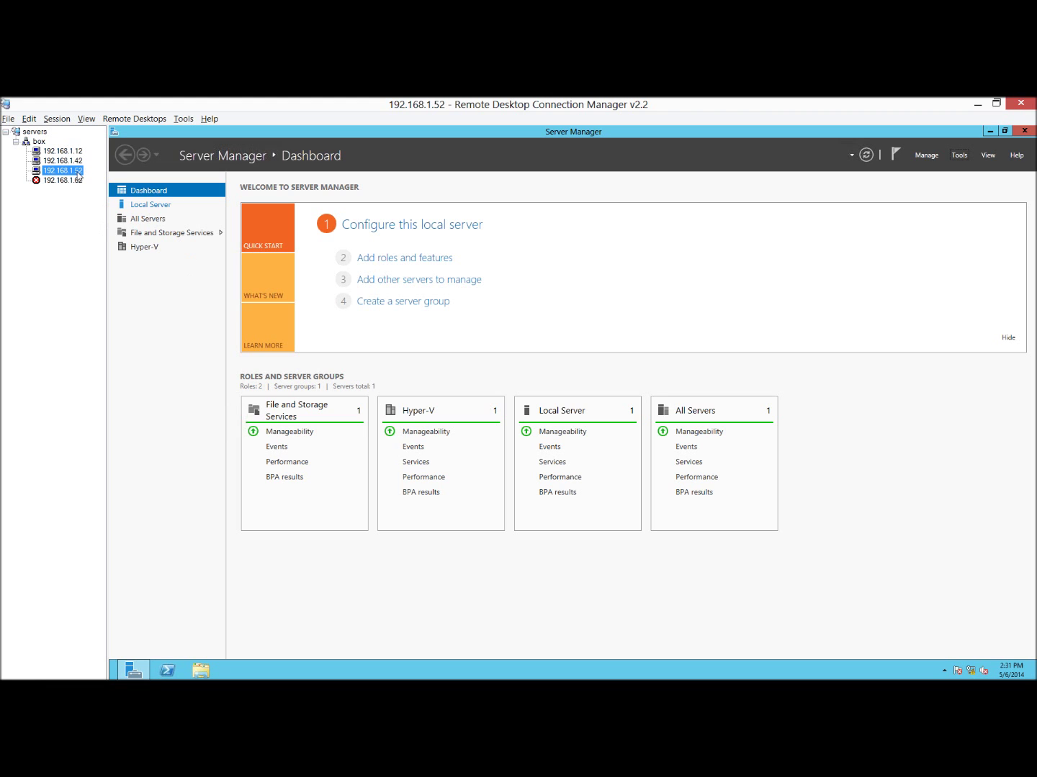
click(72, 160)
click(71, 171)
click(963, 155)
click(985, 124)
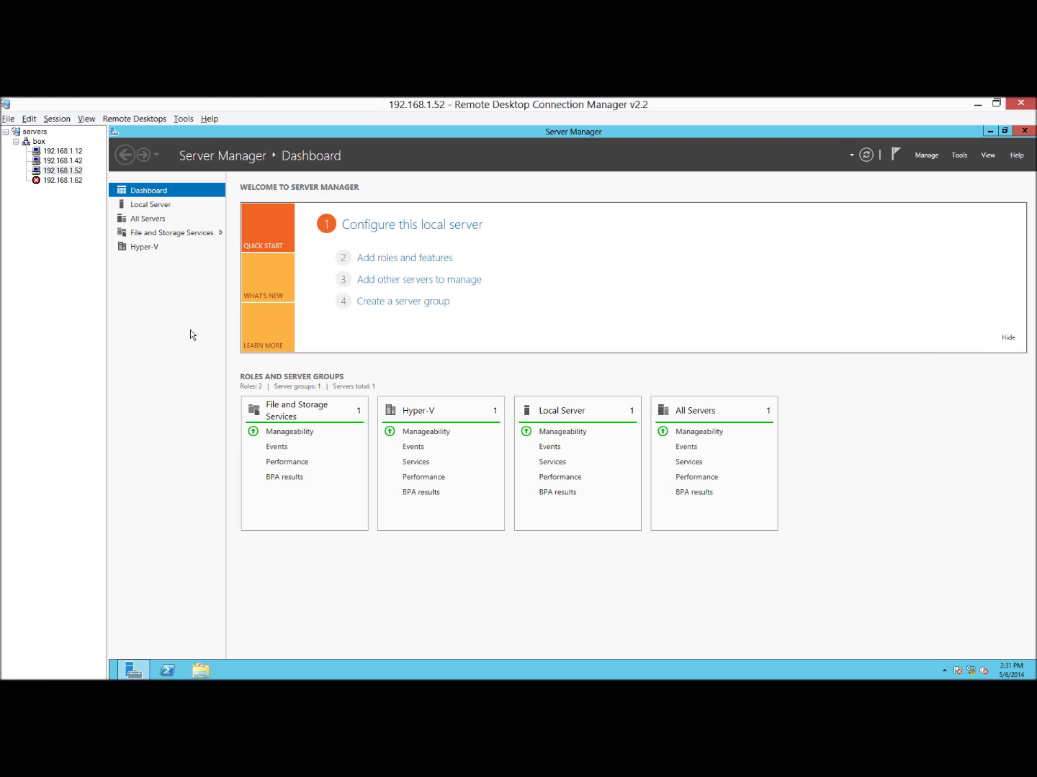
key(super+d)
click(131, 203)
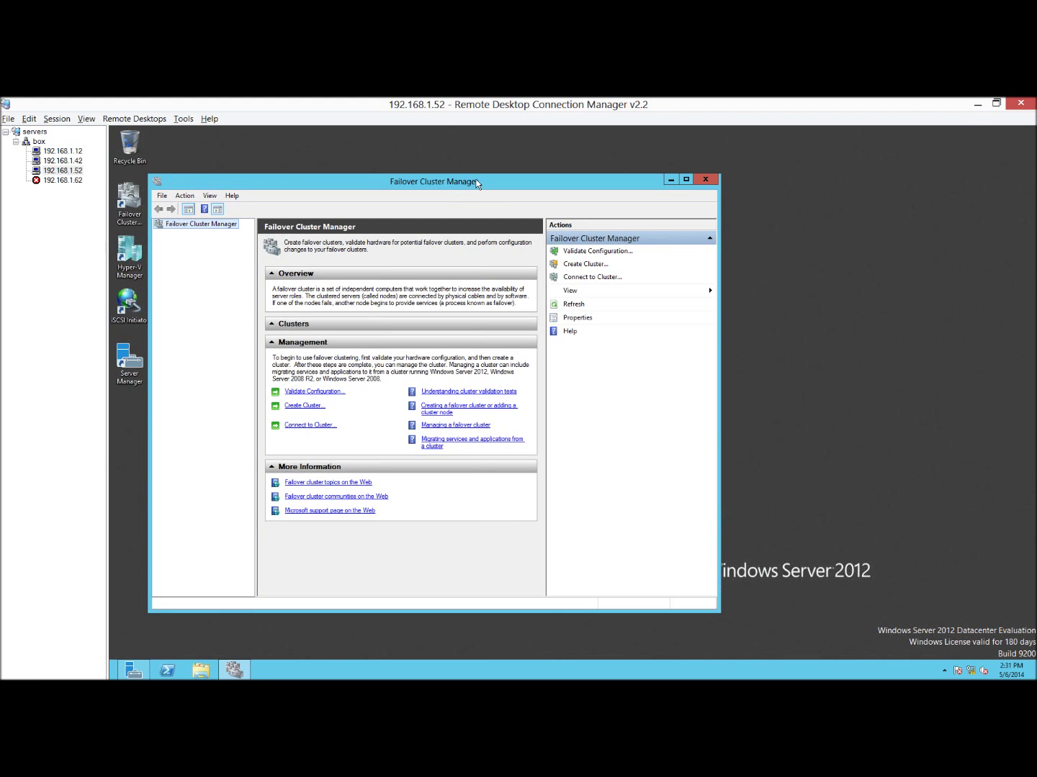
Maximize Failover Cluster Manager and launch Validate Configuration from Management.
double_click(477, 180)
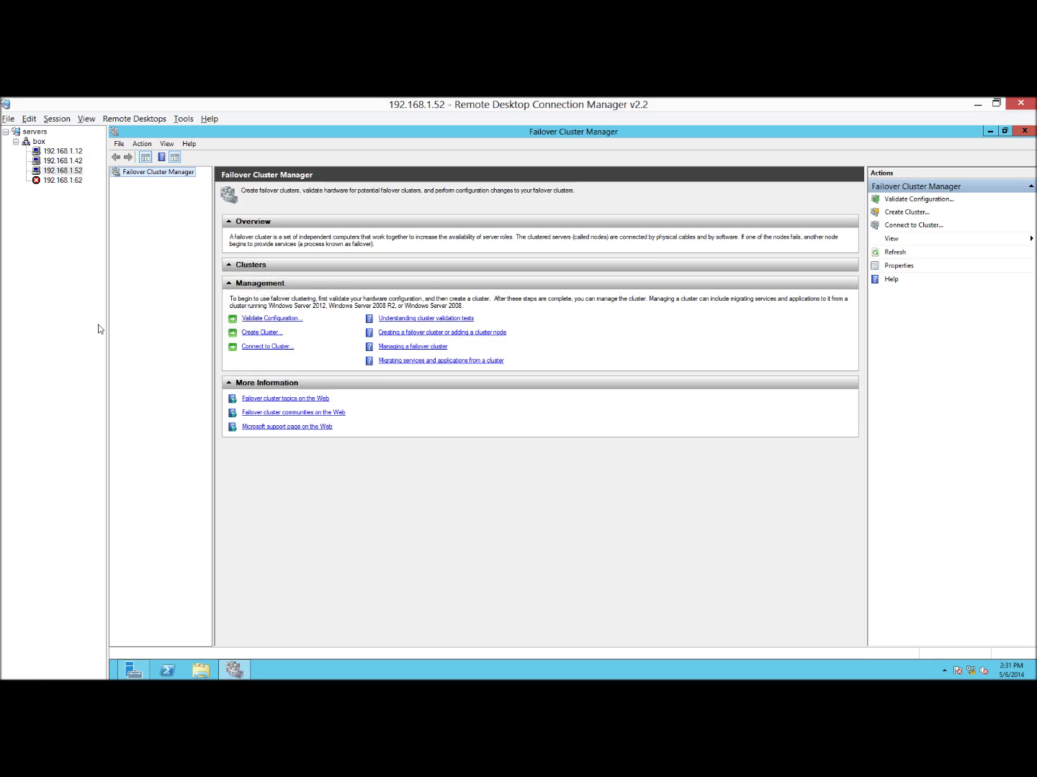
click(265, 321)
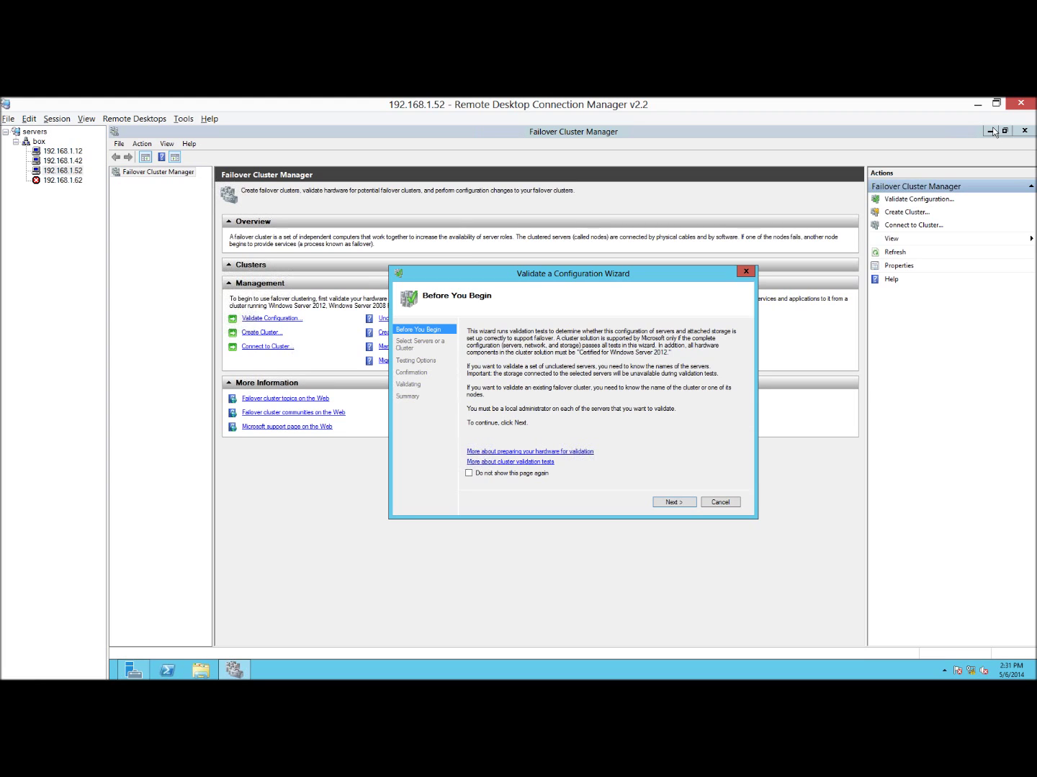
Reconnect to 192.168.1.62 and choose to sign in with a different account.
drag(652, 269, 583, 257)
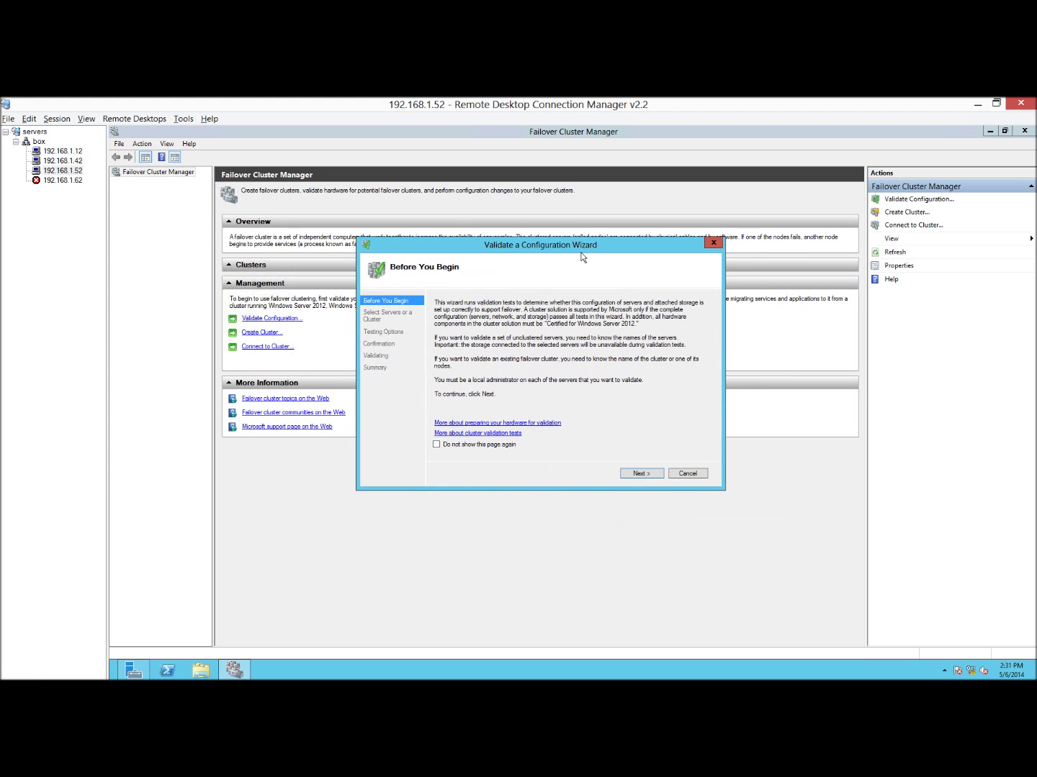
click(68, 181)
right_click(67, 182)
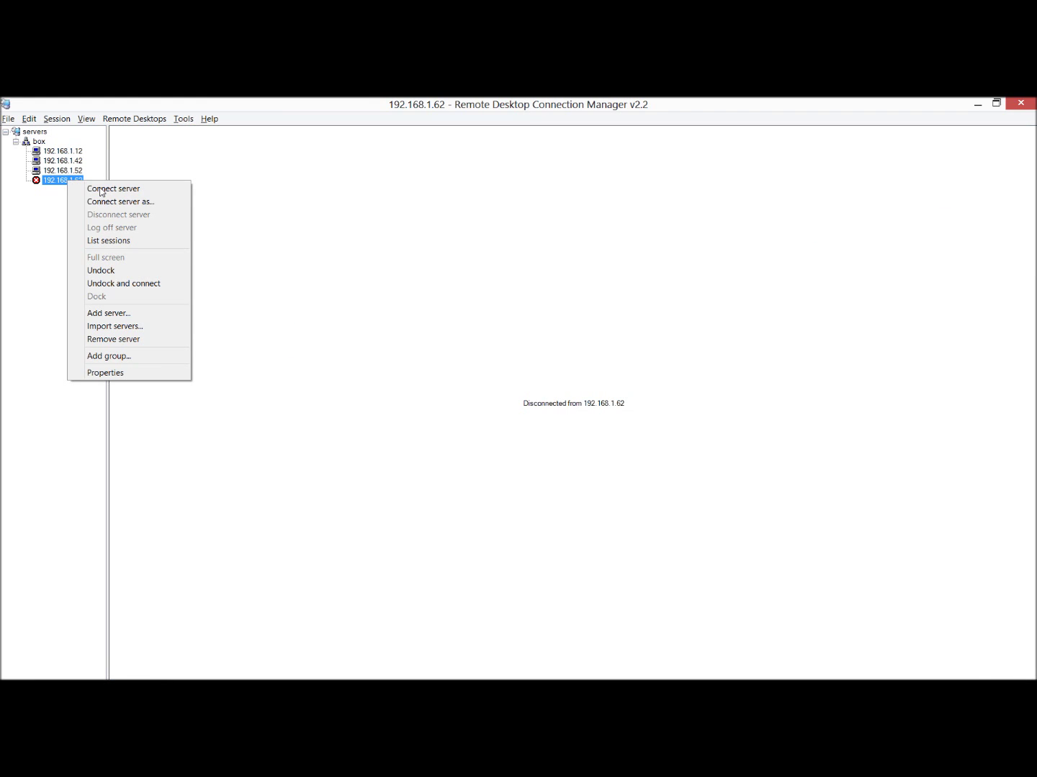
click(102, 189)
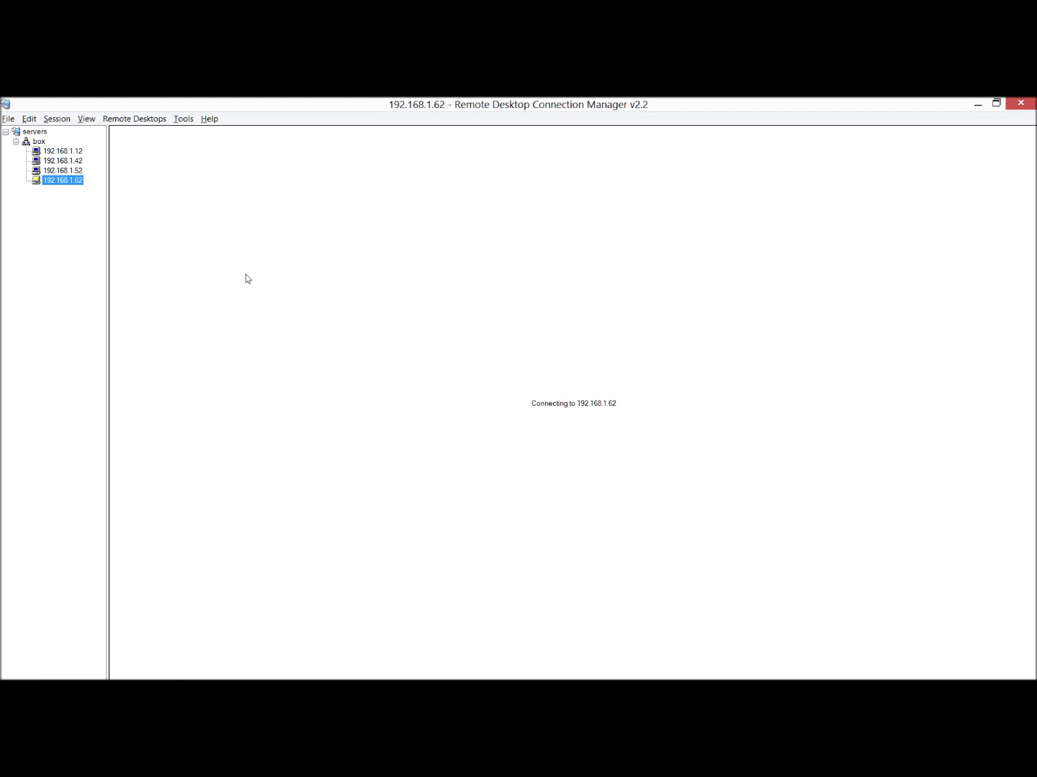
click(71, 173)
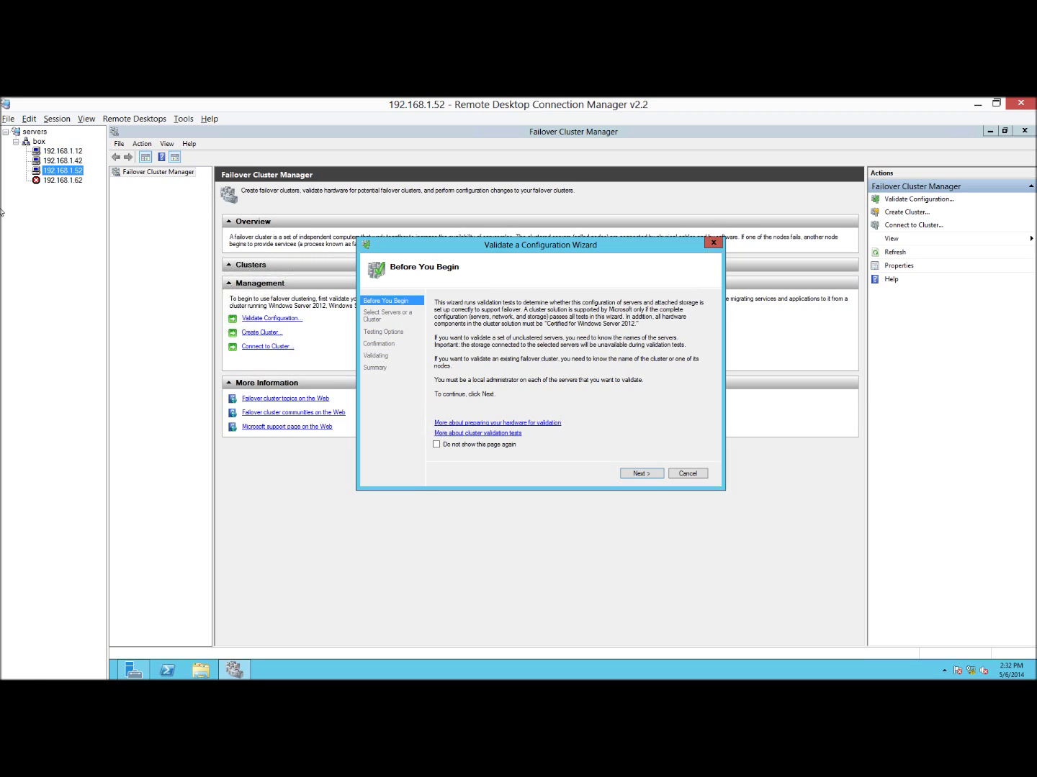
click(65, 181)
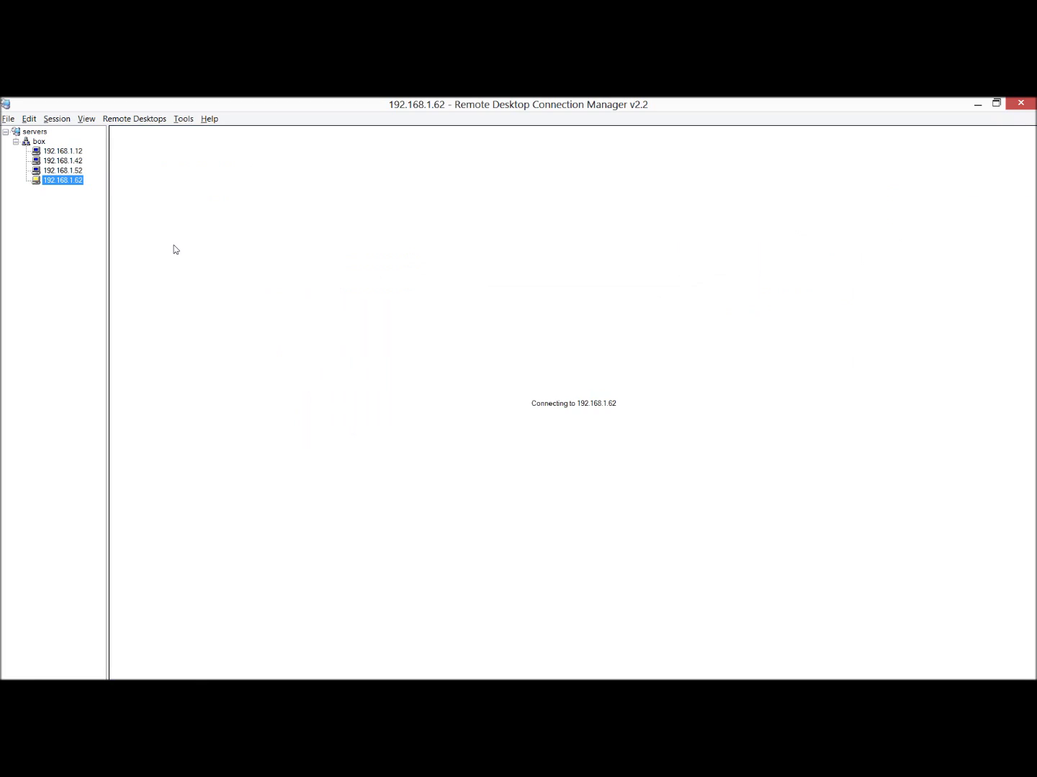
click(568, 426)
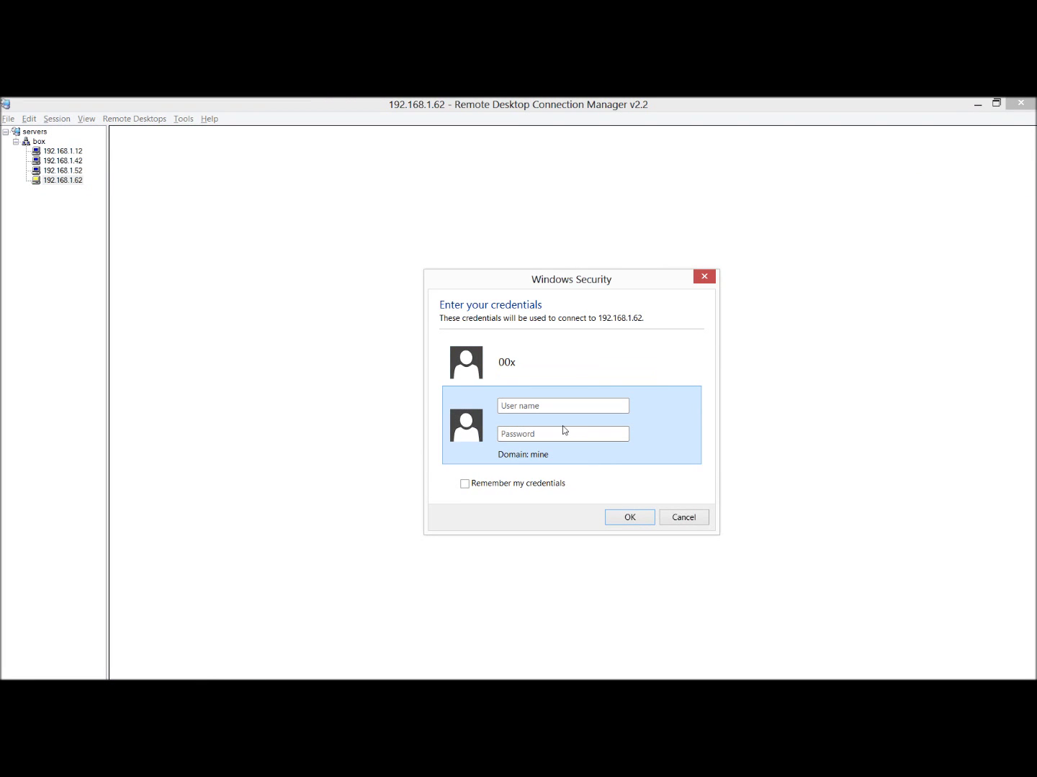
Sign back into 192.168.1.62 with the class domain administrator account and its password.
text(class\administrator)
key(Tab)
text(•••••)
key(Return)
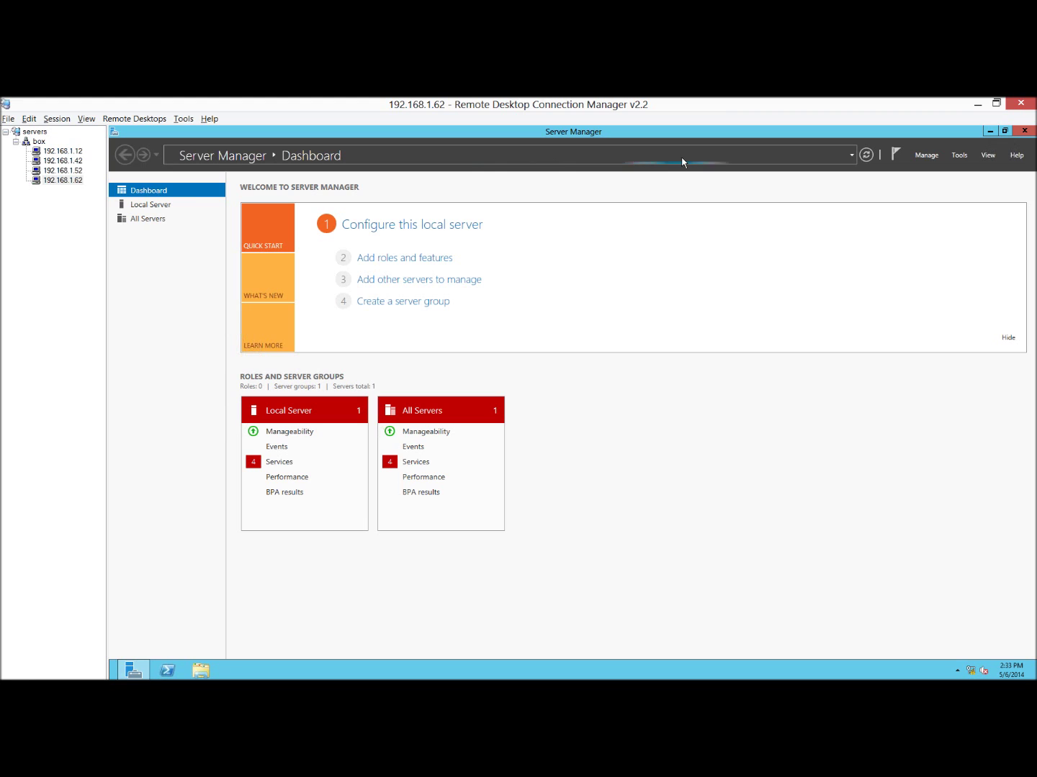
click(412, 259)
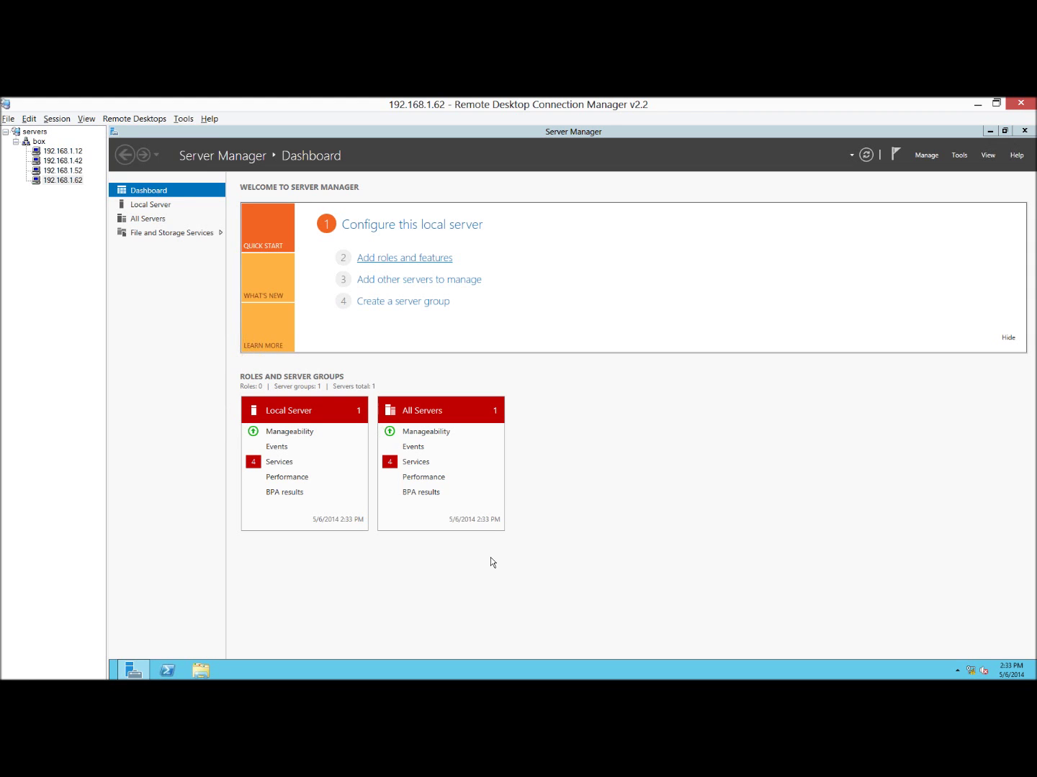
On HOST03, select Hyper-V, Failover Clustering and Windows Standards-Based Storage Management with their management tools.
click(509, 518)
click(509, 517)
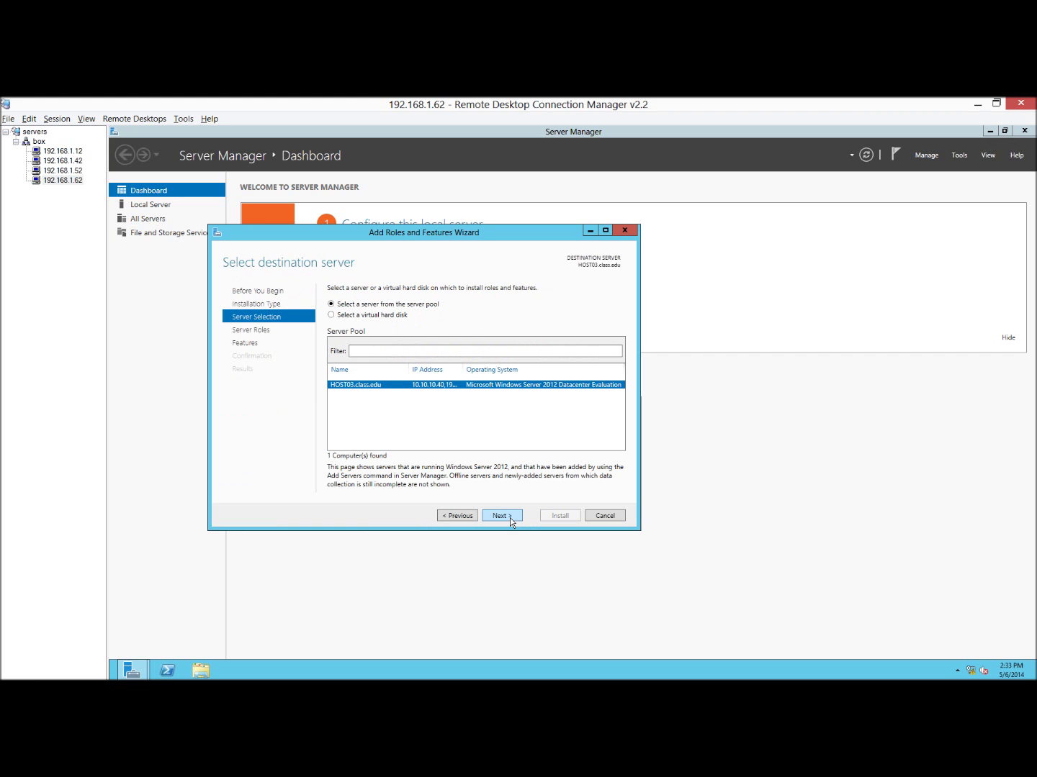
click(502, 515)
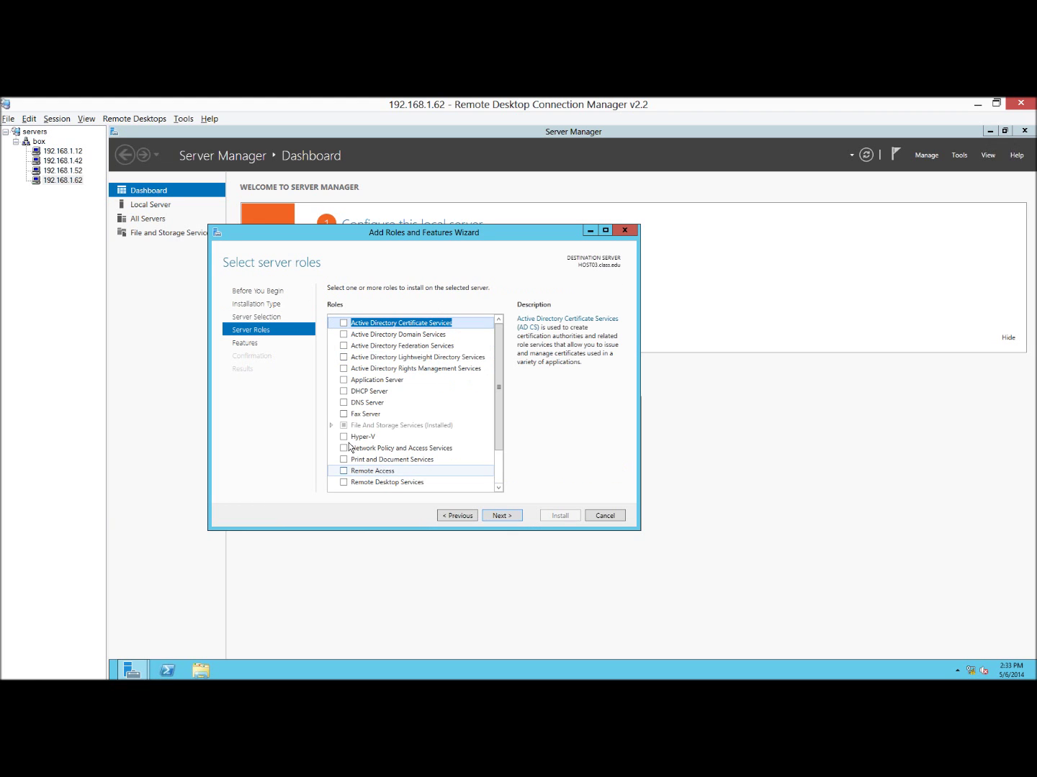
click(344, 437)
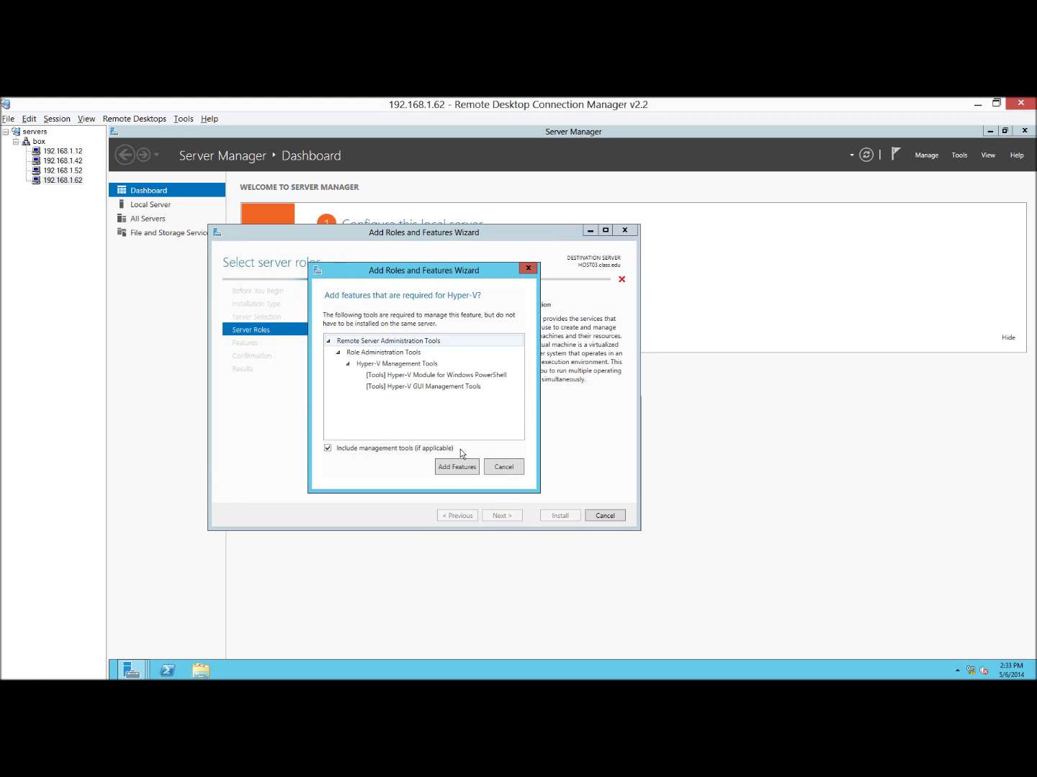
click(458, 468)
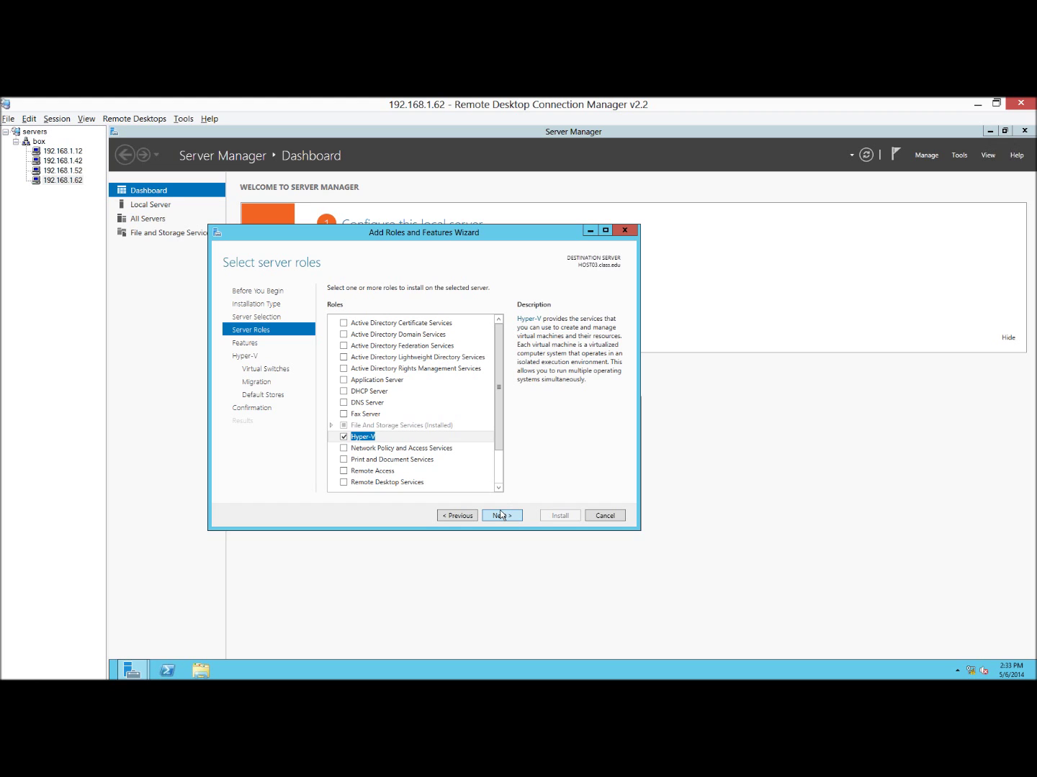
click(501, 514)
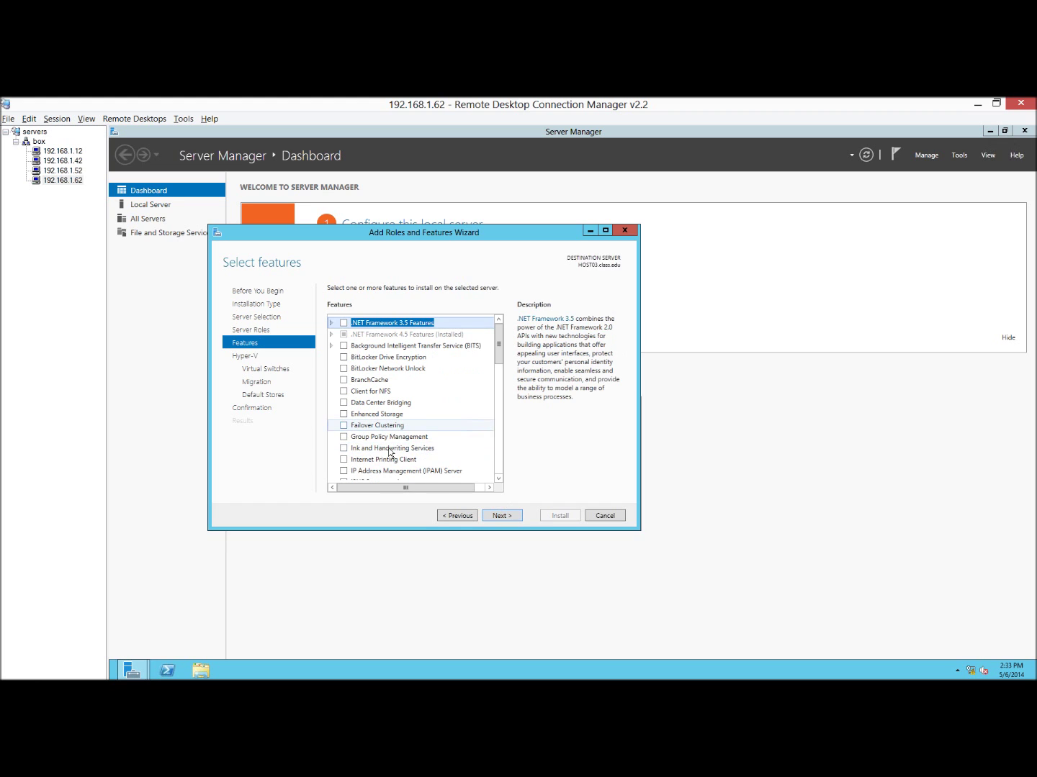
click(344, 426)
click(457, 468)
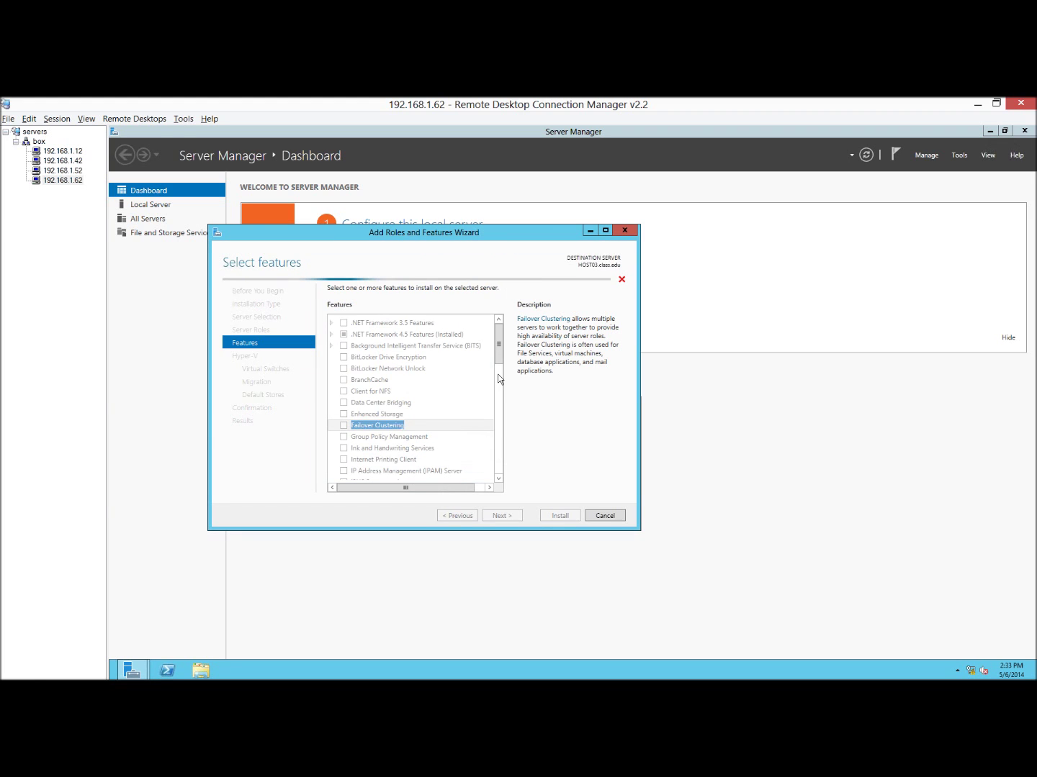
scroll(492, 445, down, 15)
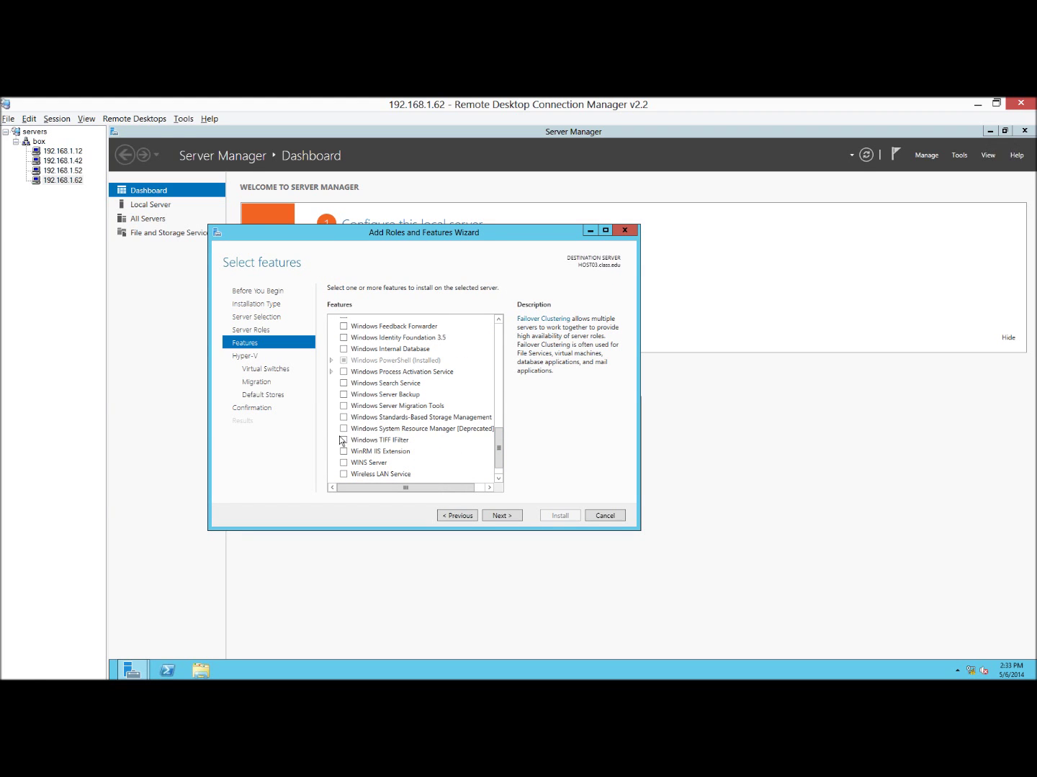
click(345, 417)
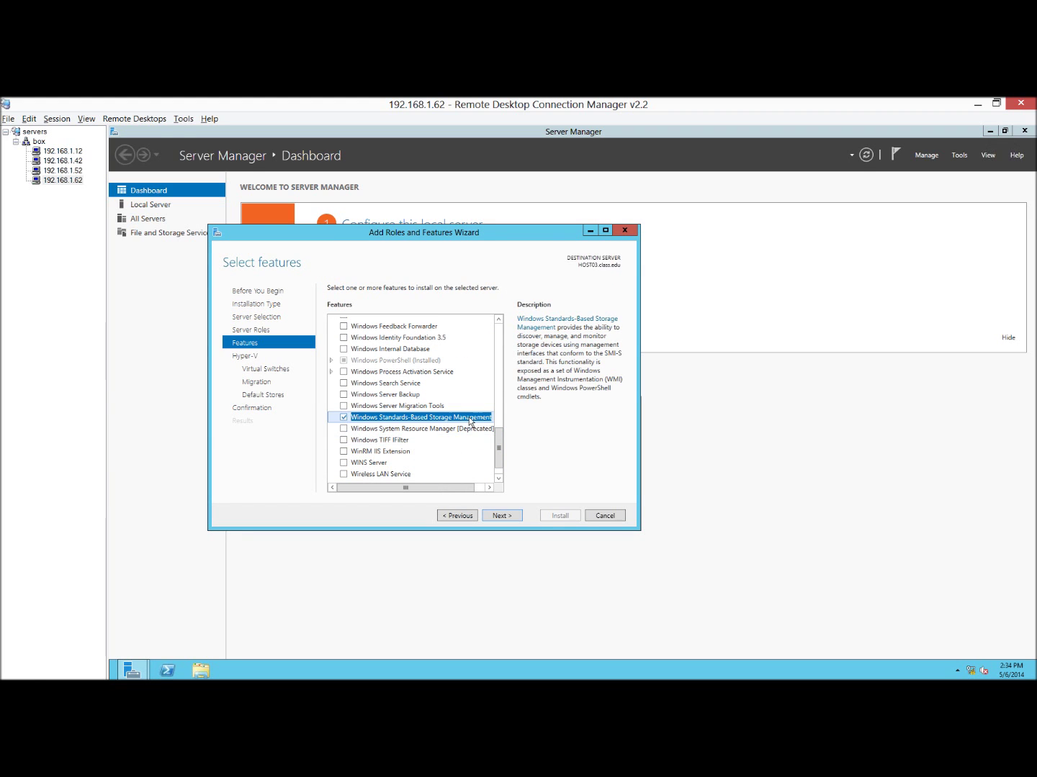
Create a Hyper-V virtual switch on the Ethernet adapter and allow live migrations.
click(507, 520)
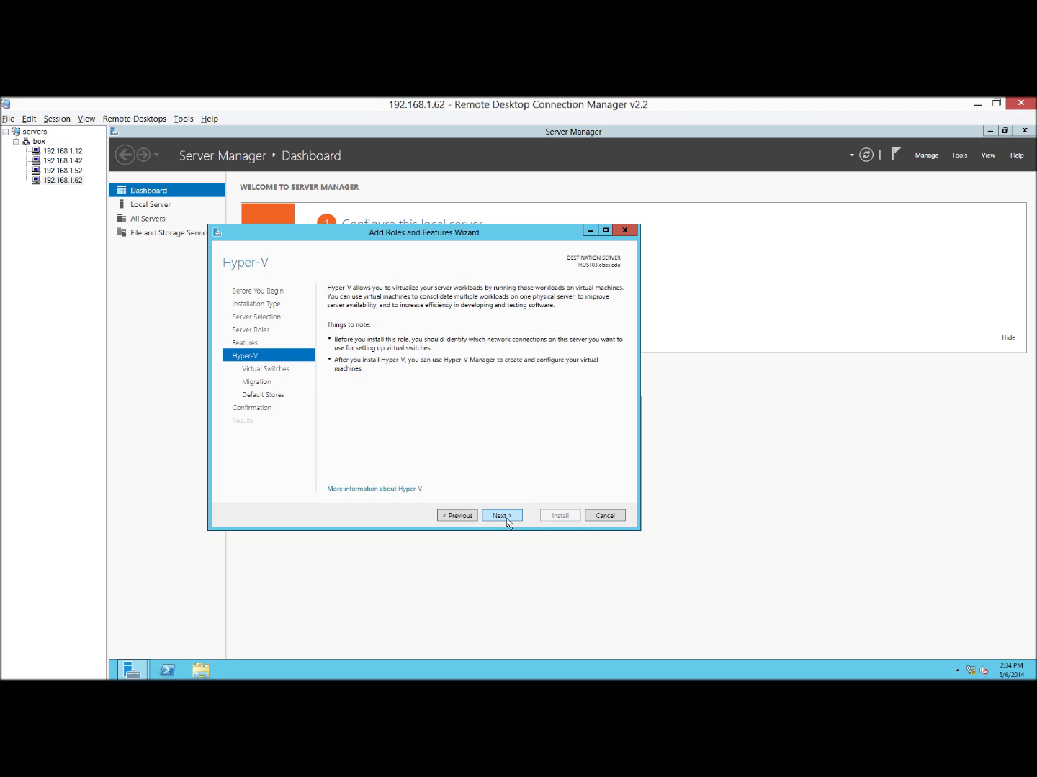
click(502, 517)
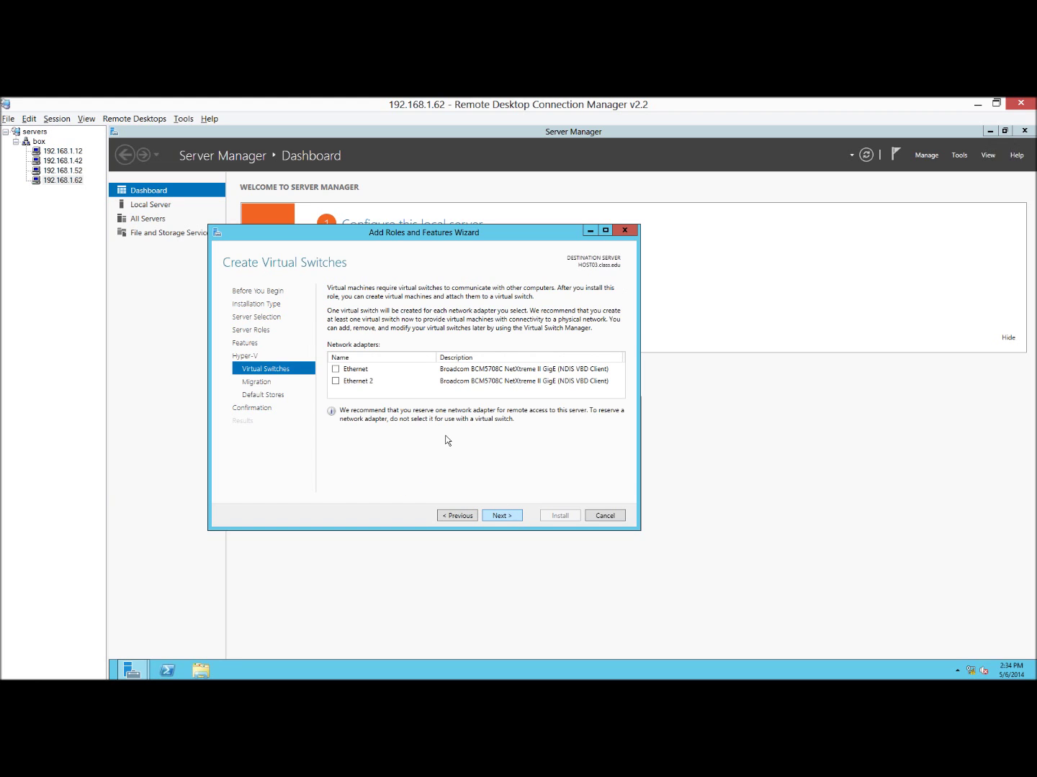
click(336, 370)
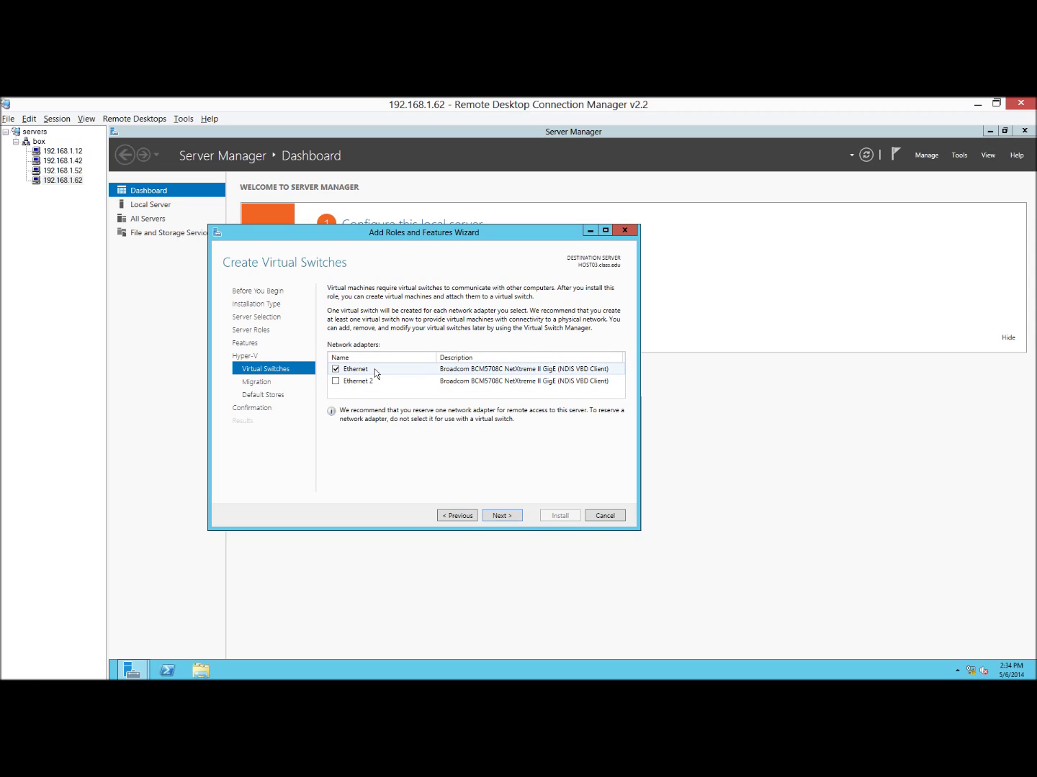
click(501, 515)
click(332, 321)
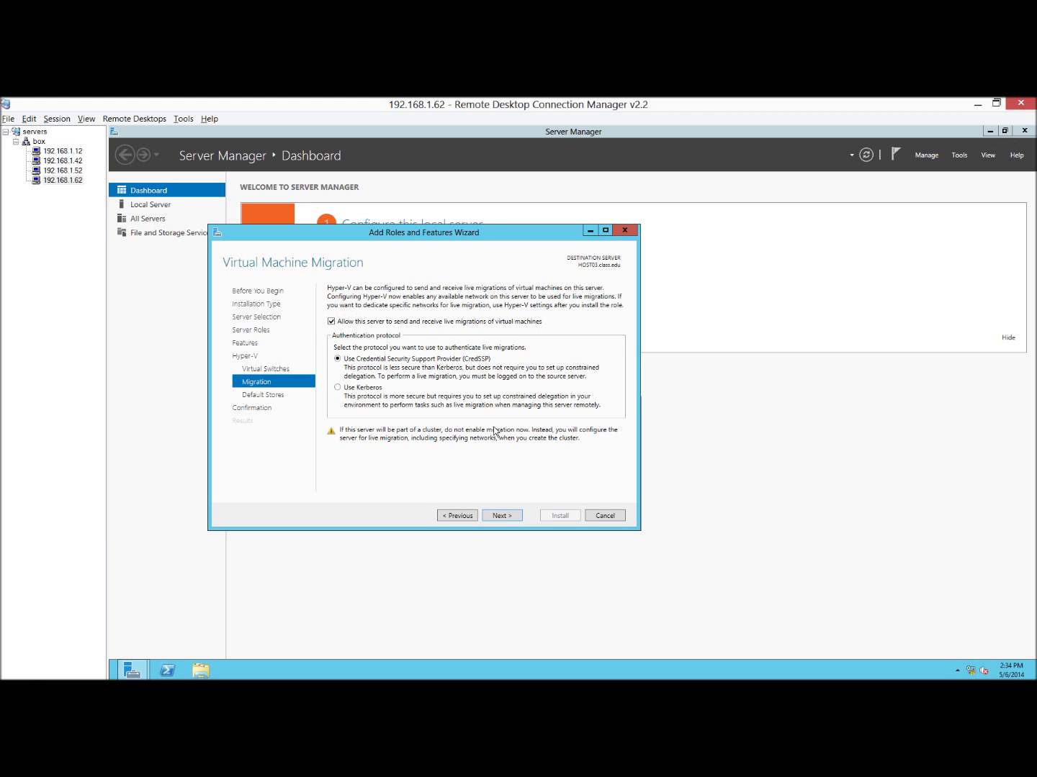
click(502, 515)
Allow automatic restart and start installing the selected roles and features.
click(503, 515)
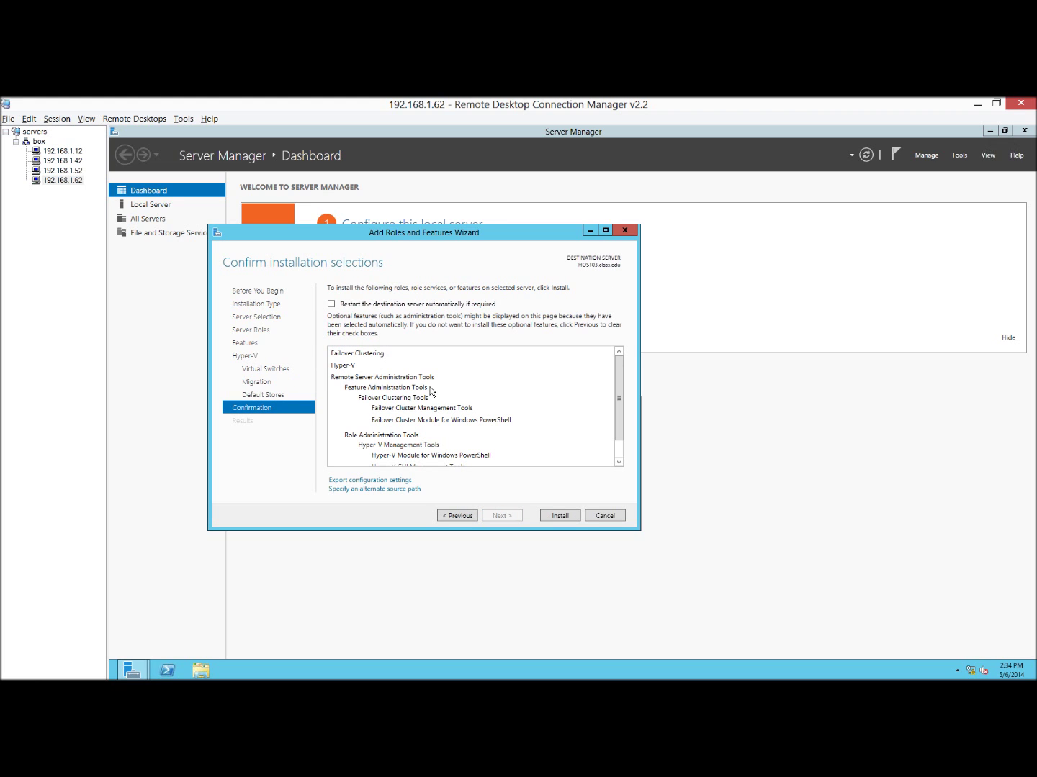
click(332, 303)
click(619, 435)
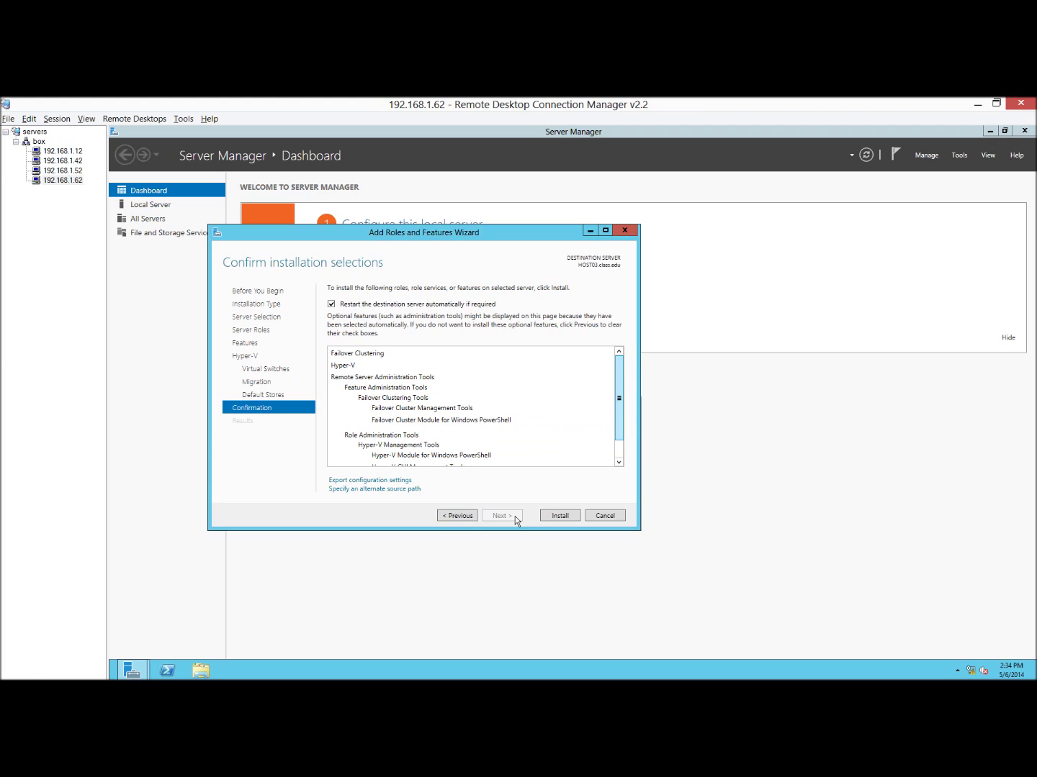
click(561, 514)
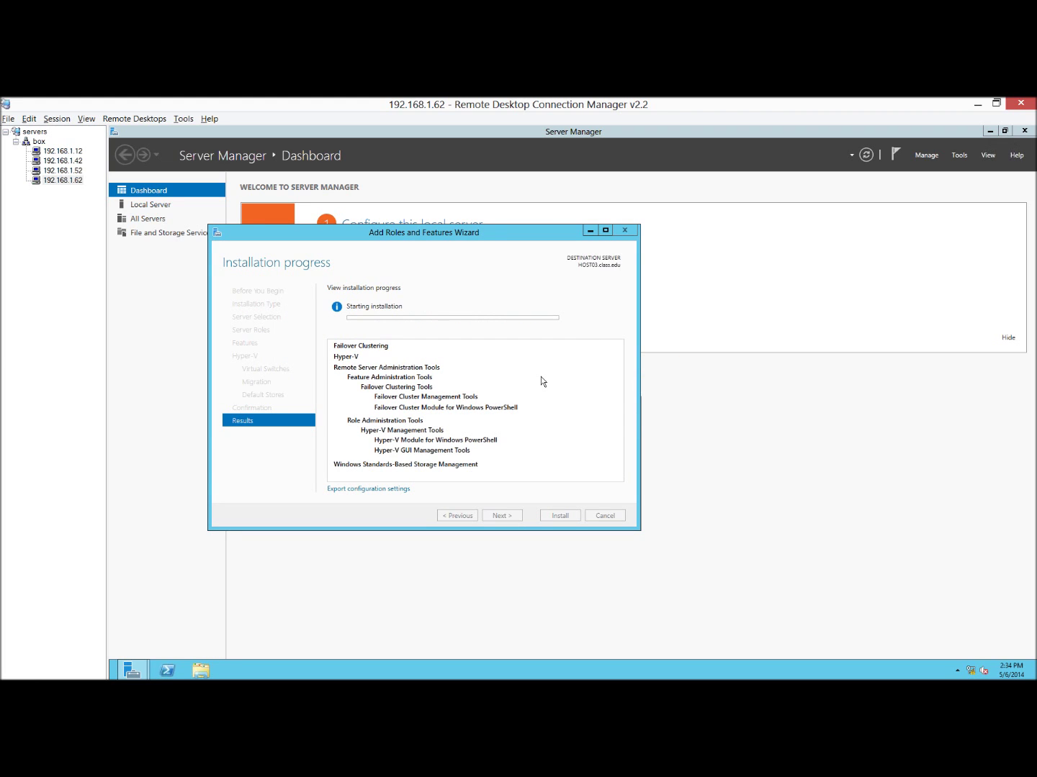
drag(488, 234, 606, 260)
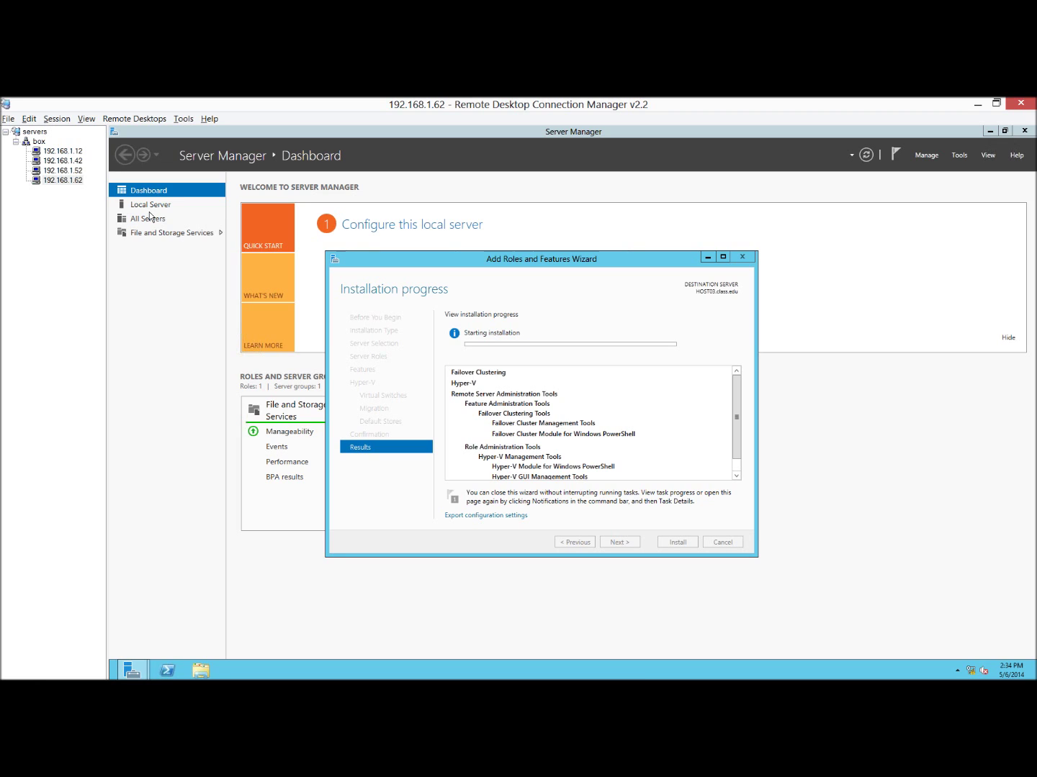
On the 192.168.1.52 session, add host01 and host02 as servers to validate.
click(62, 171)
click(644, 477)
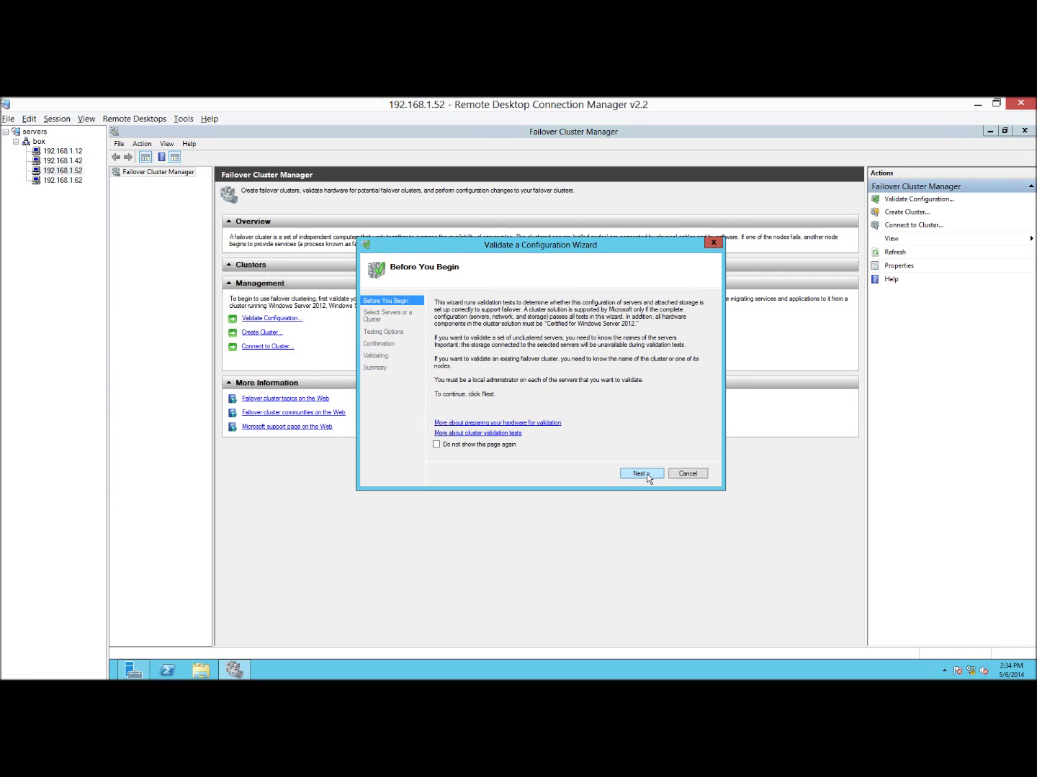
click(645, 473)
text(host01)
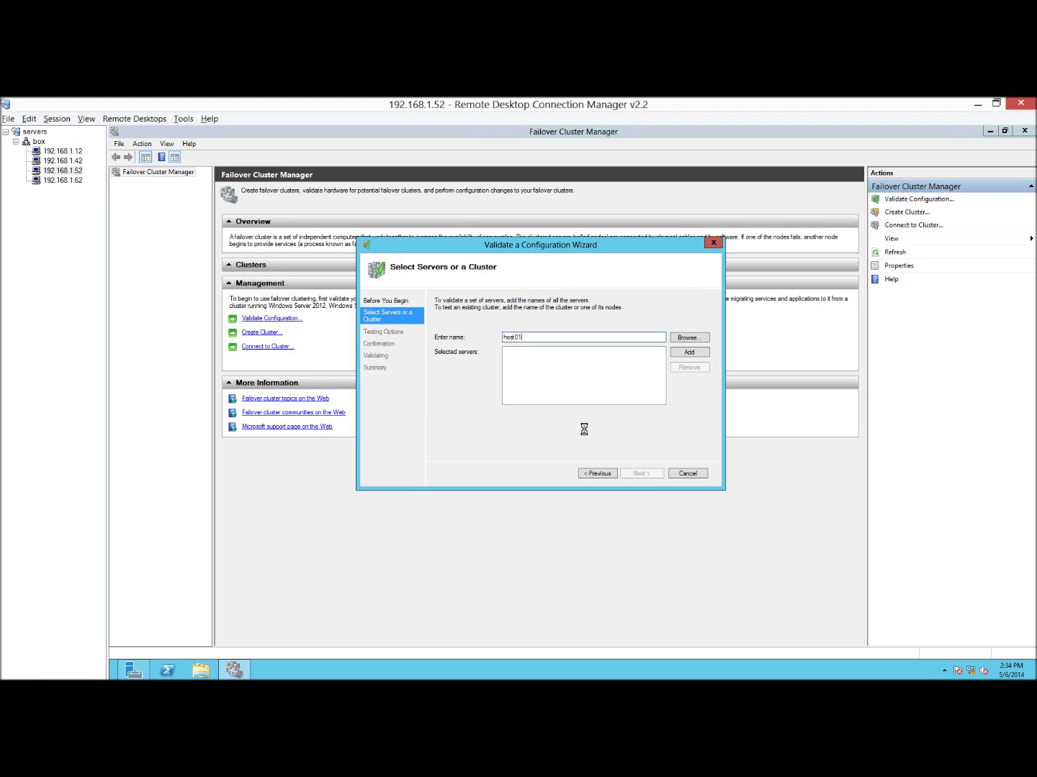
key(Return)
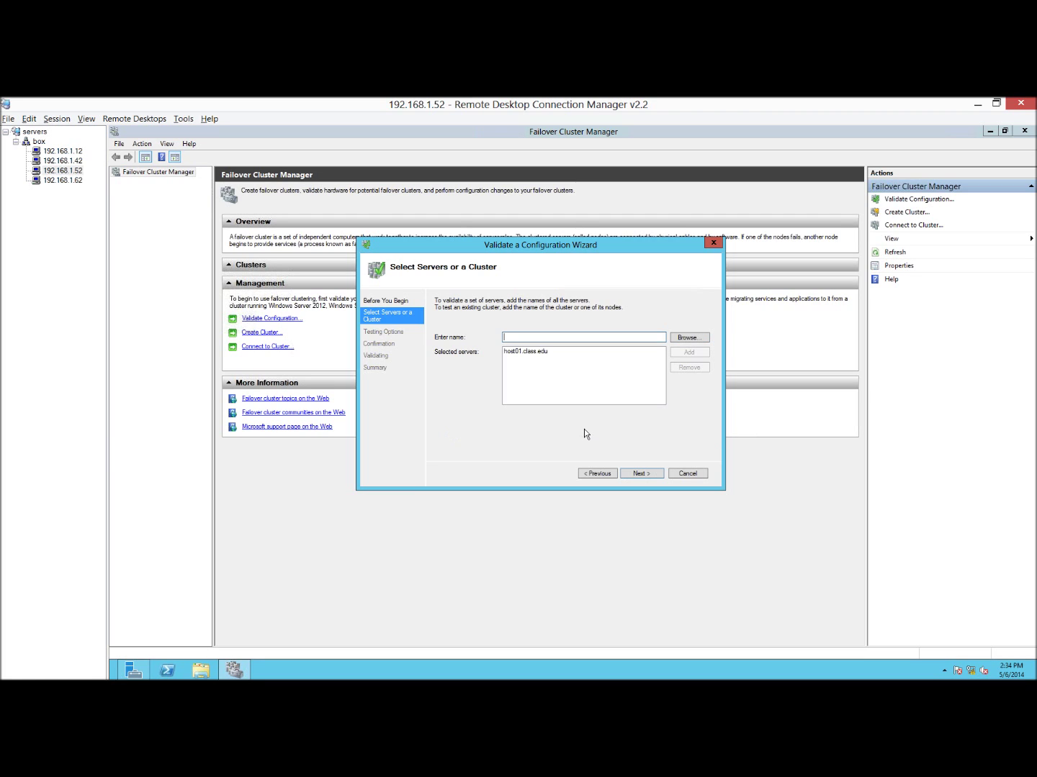
text(host)
key(Return)
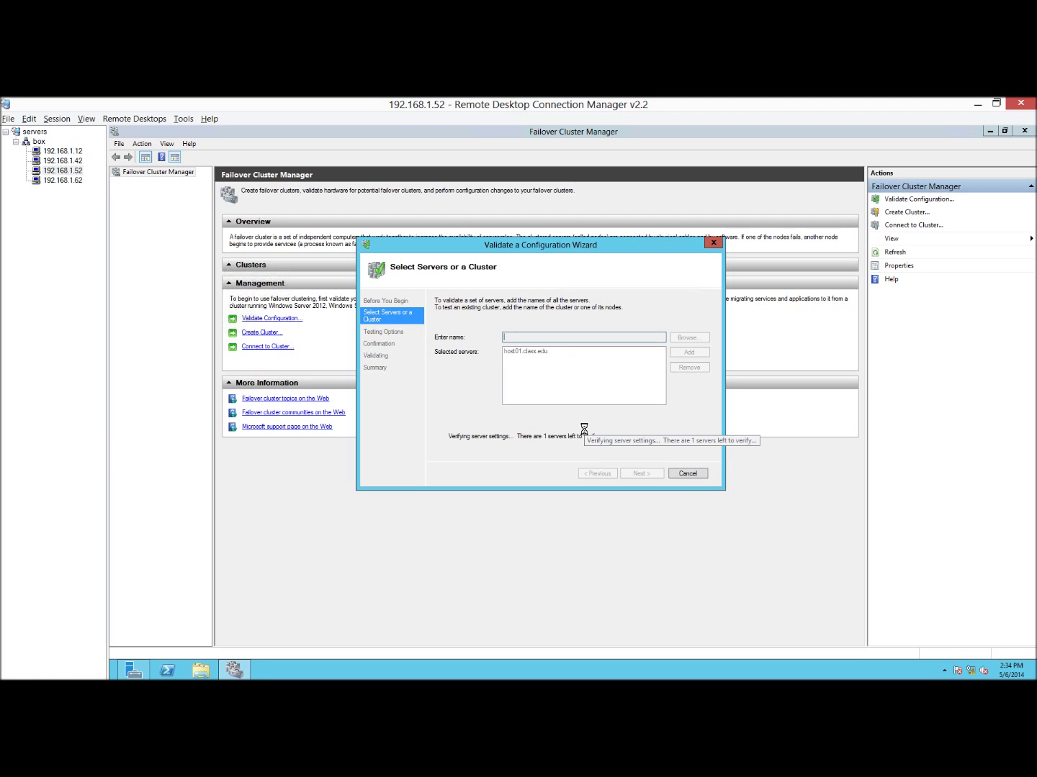
click(642, 474)
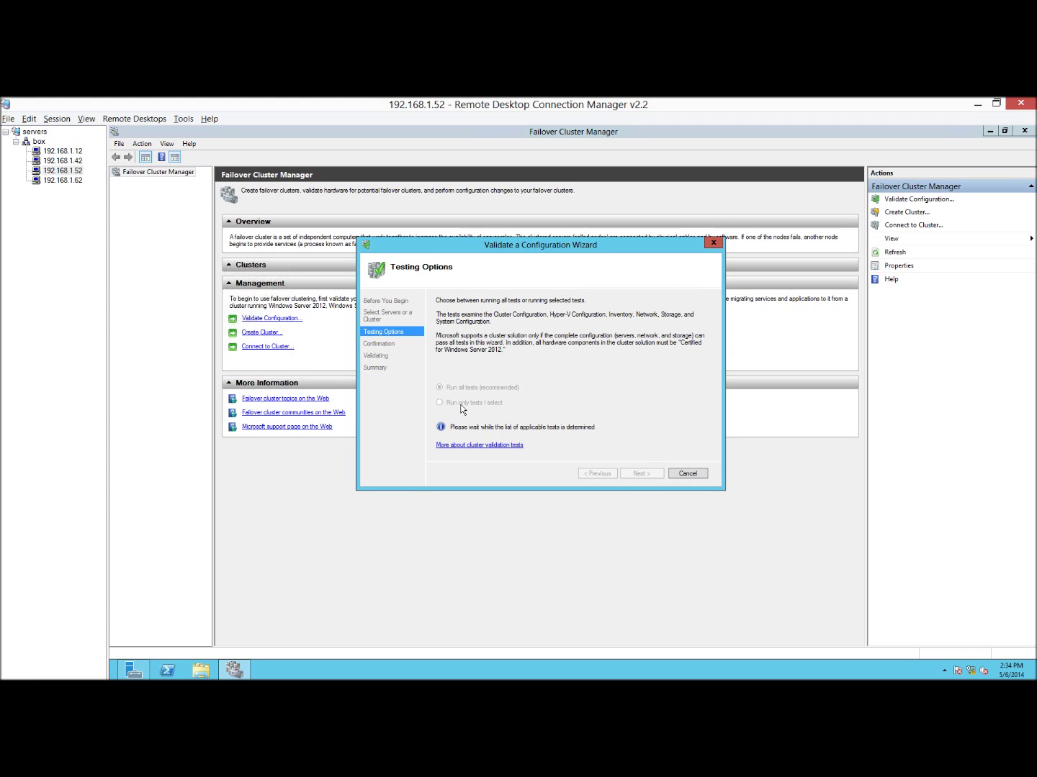
Run only selected tests, excluding the Storage test Validate Microsoft MPIO-based disks.
click(462, 403)
click(642, 474)
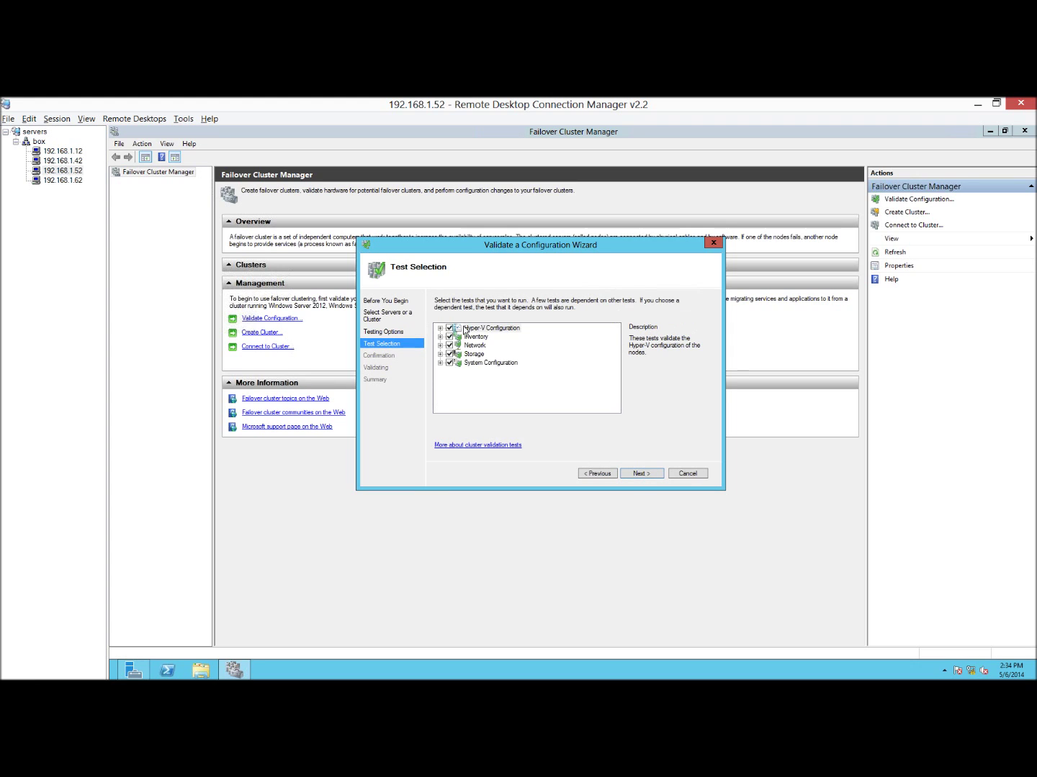
click(439, 354)
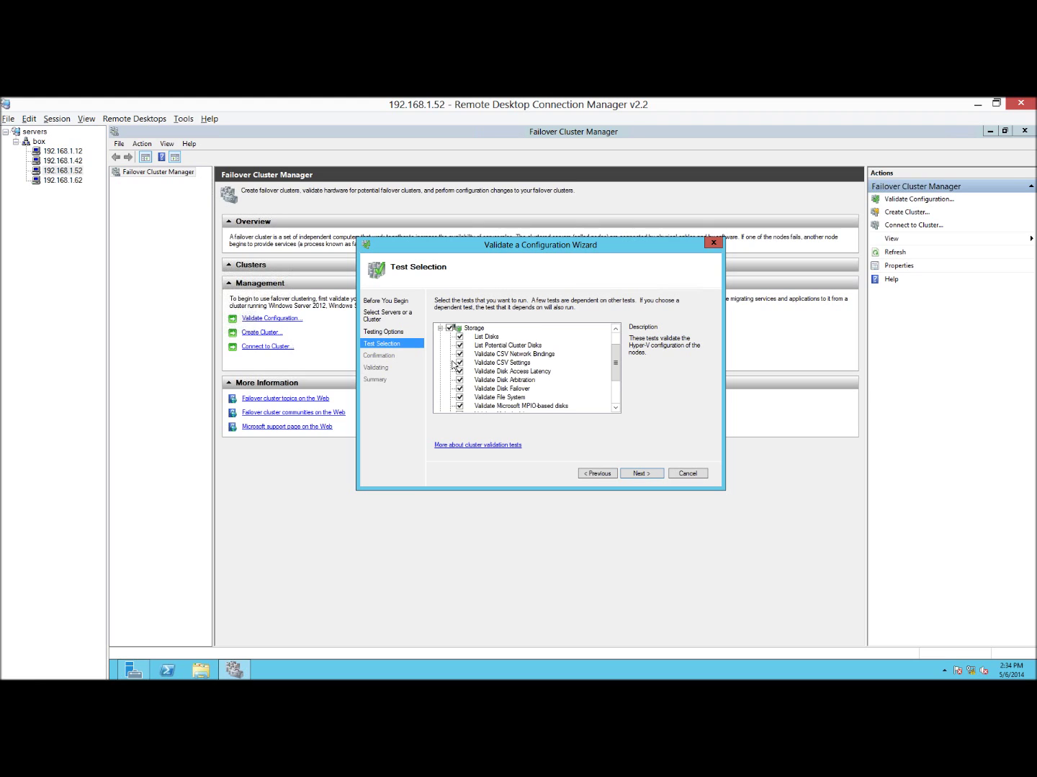
drag(616, 370, 616, 386)
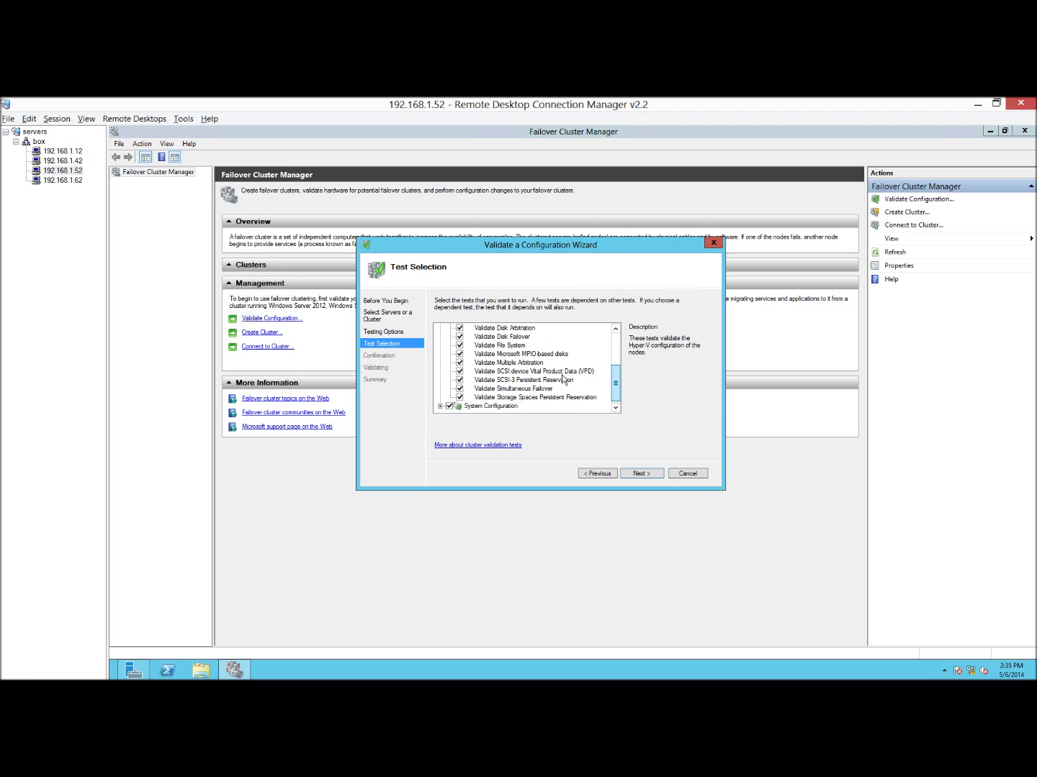
click(460, 354)
click(528, 355)
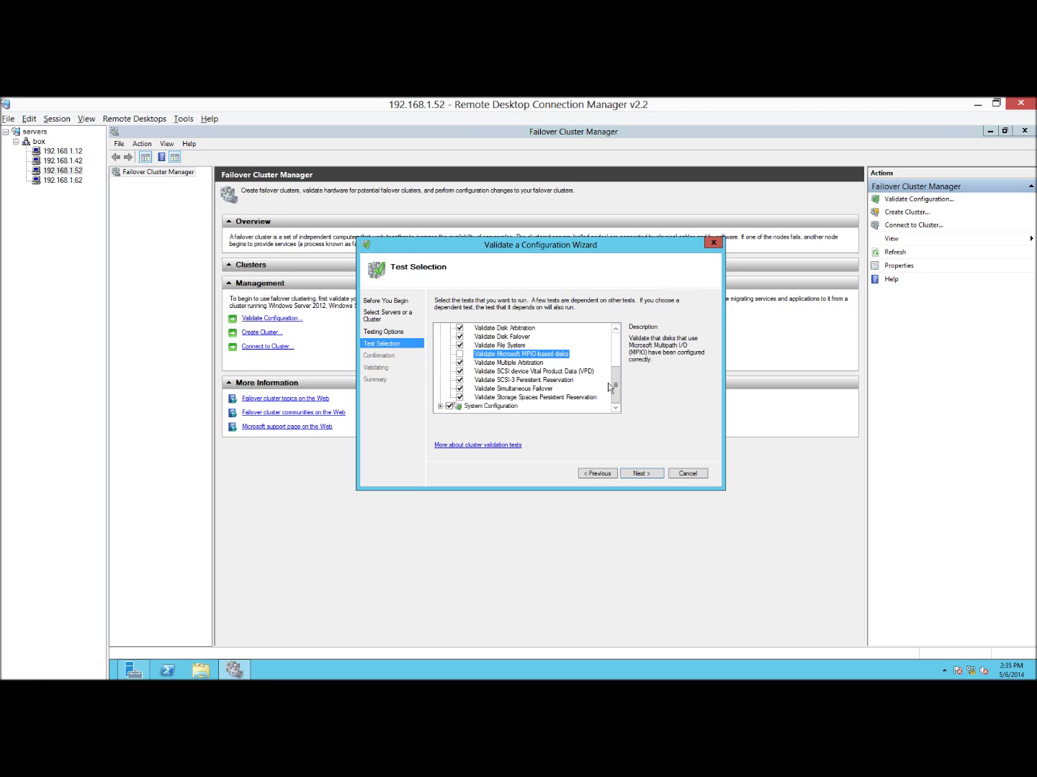
click(616, 354)
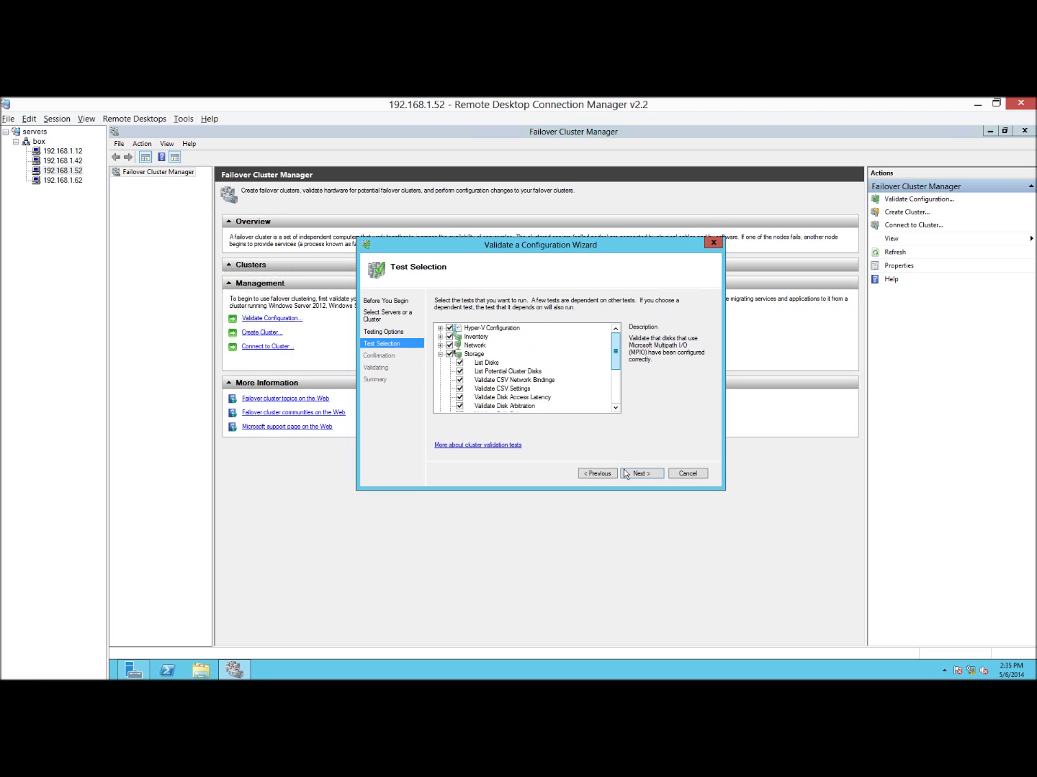
click(647, 475)
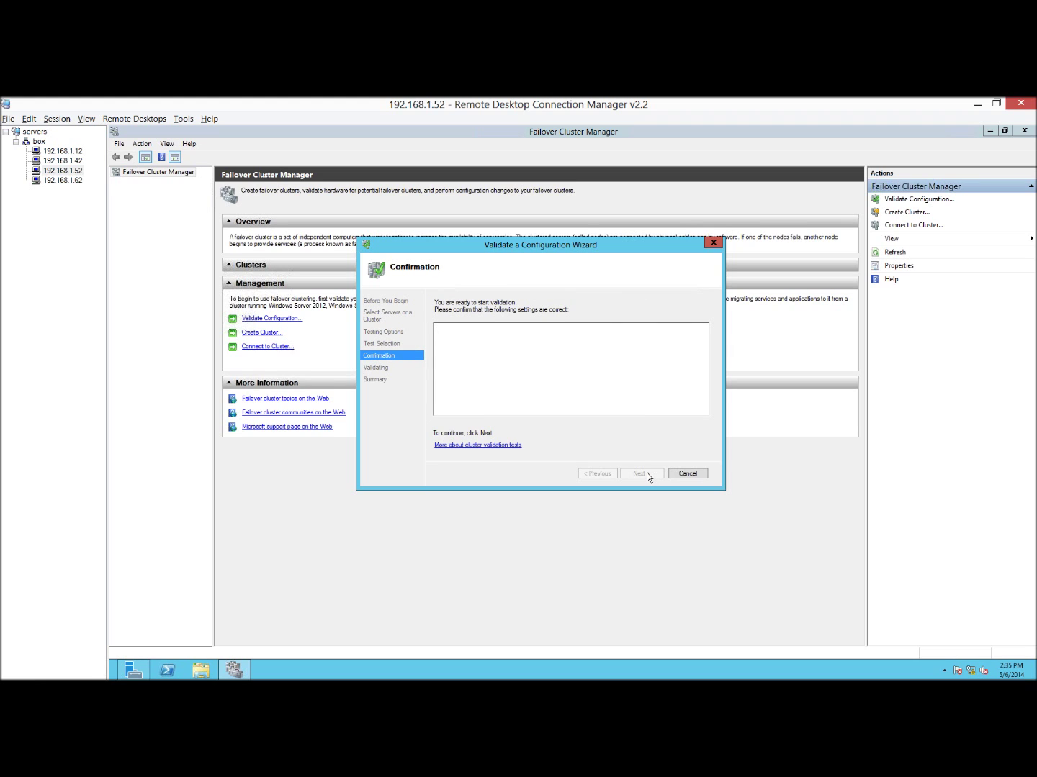
Start the validation tests and glance at the 192.168.1.62 session meanwhile.
click(646, 472)
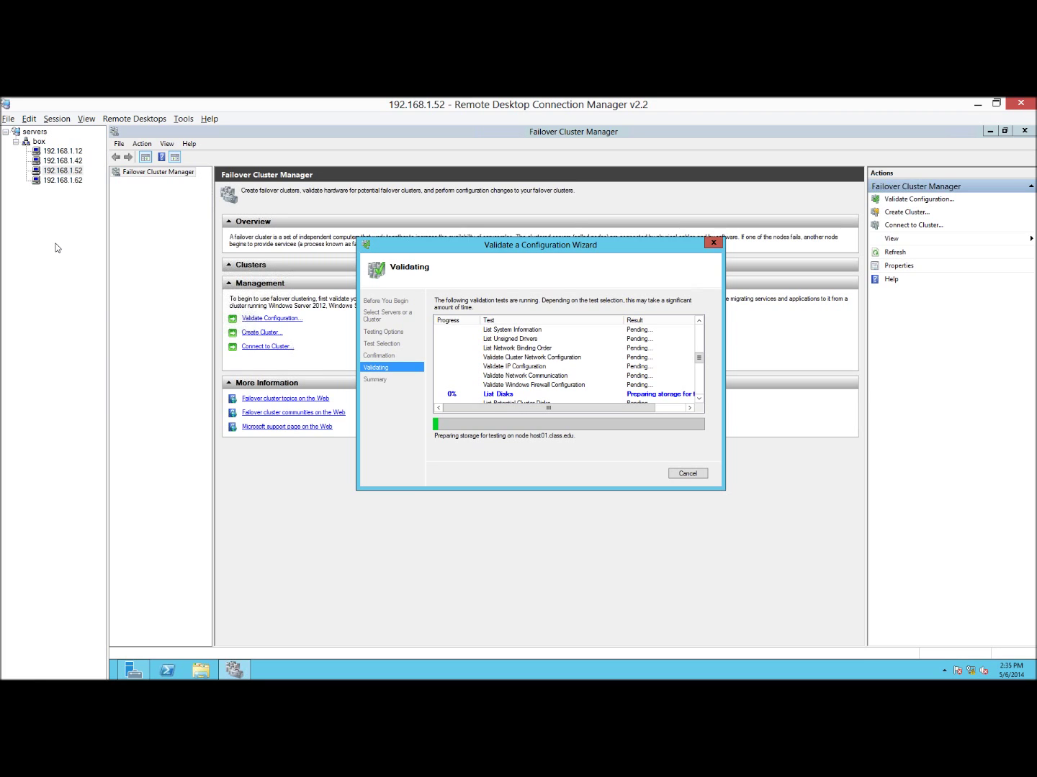
click(66, 181)
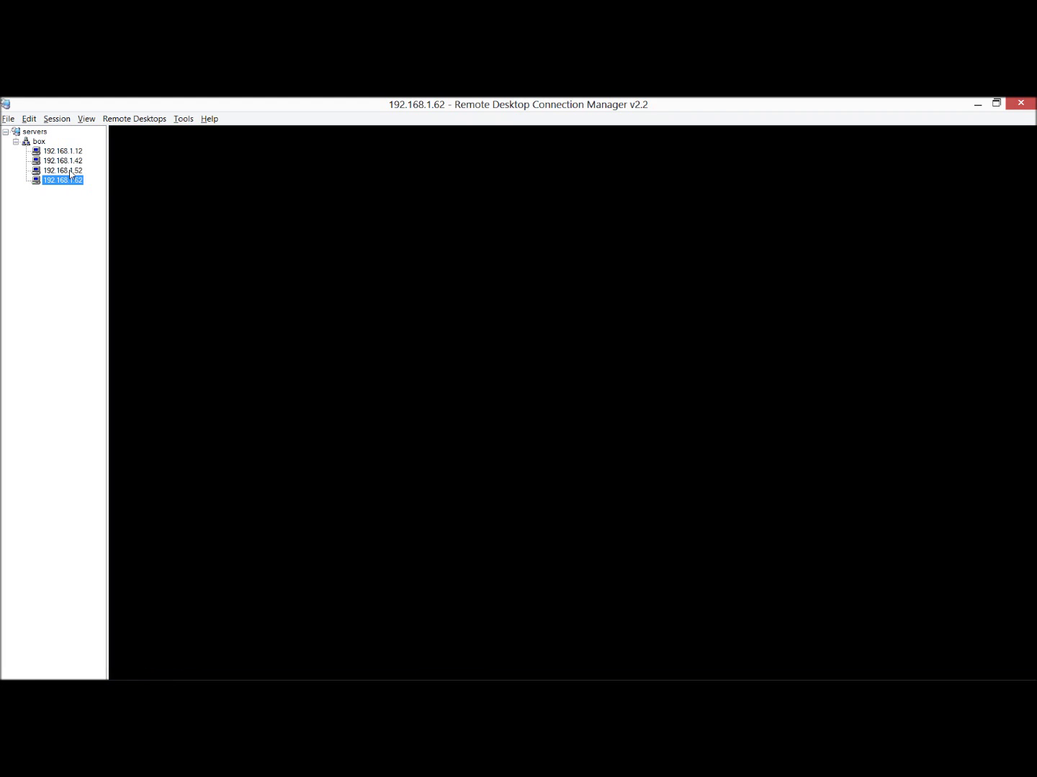
click(69, 171)
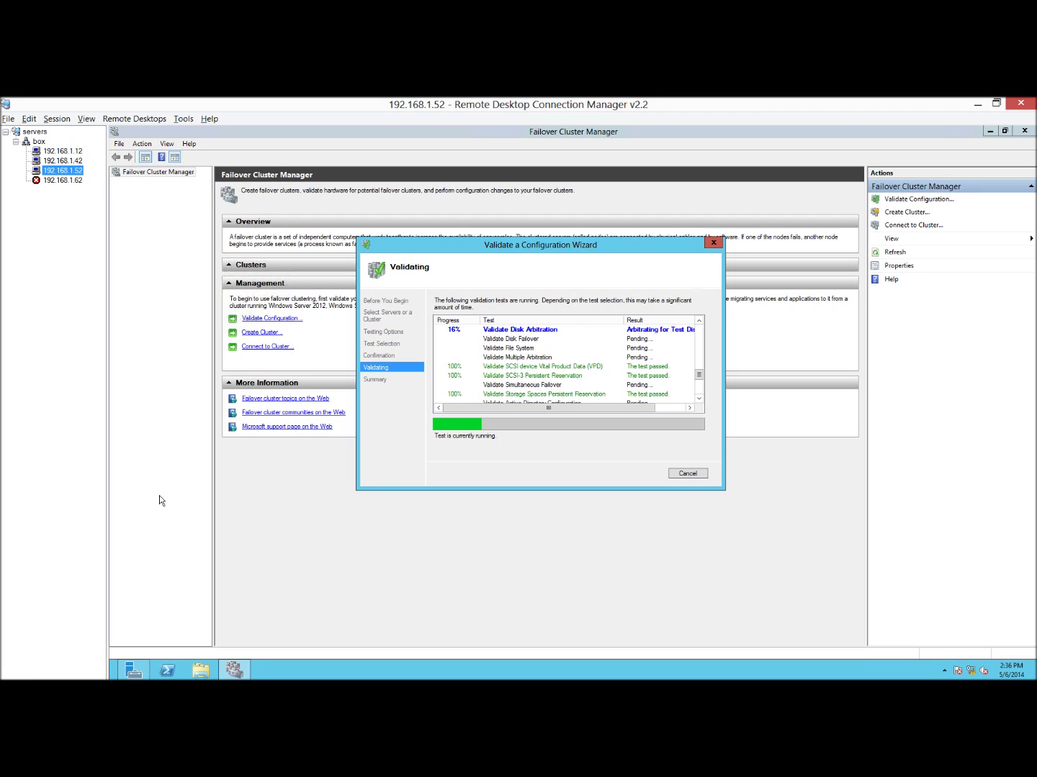
Reconnect the 192.168.1.62 session, then return to the running validation on 192.168.1.52.
right_click(70, 184)
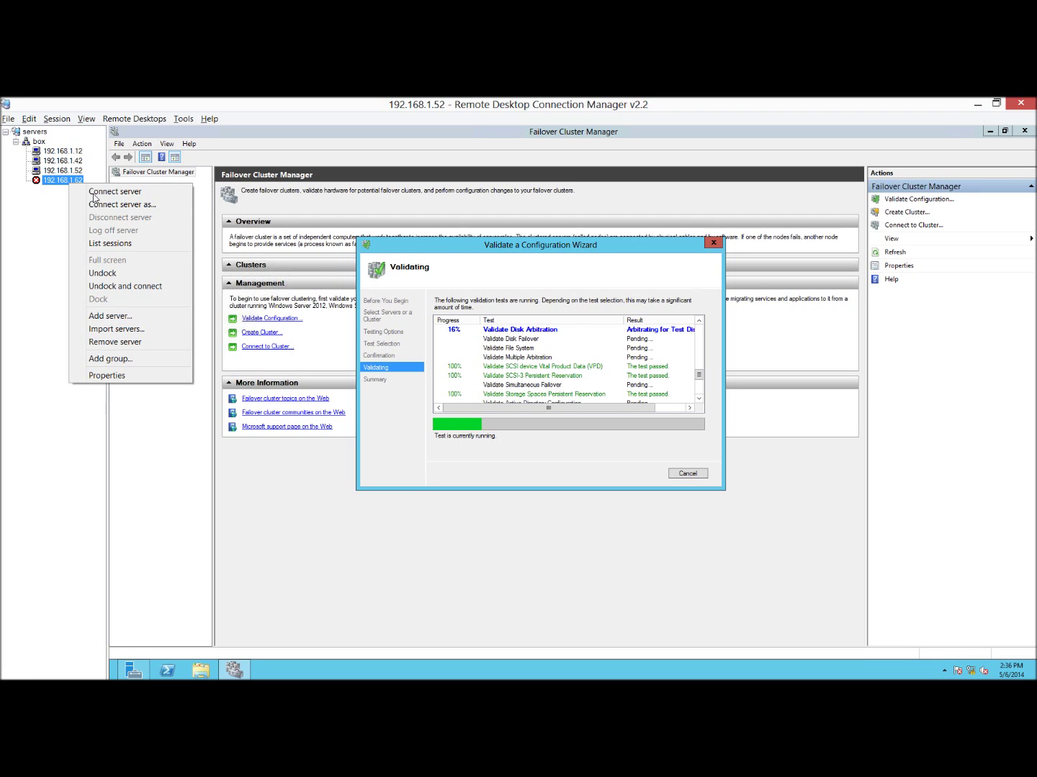
click(93, 194)
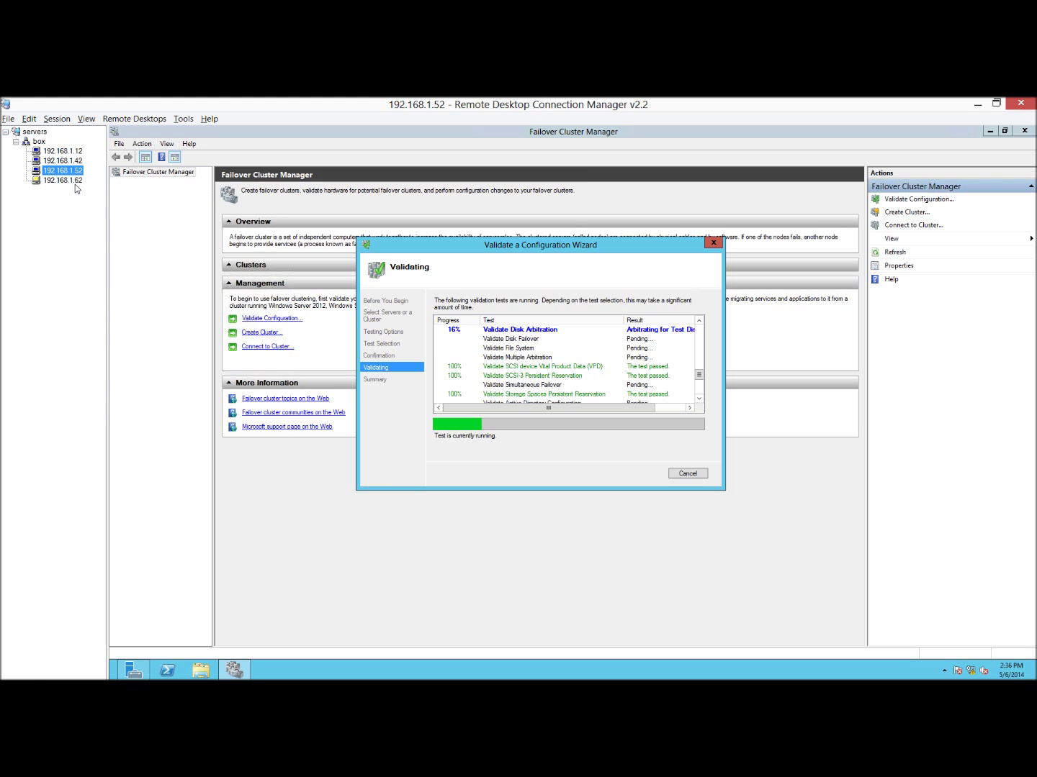
click(74, 184)
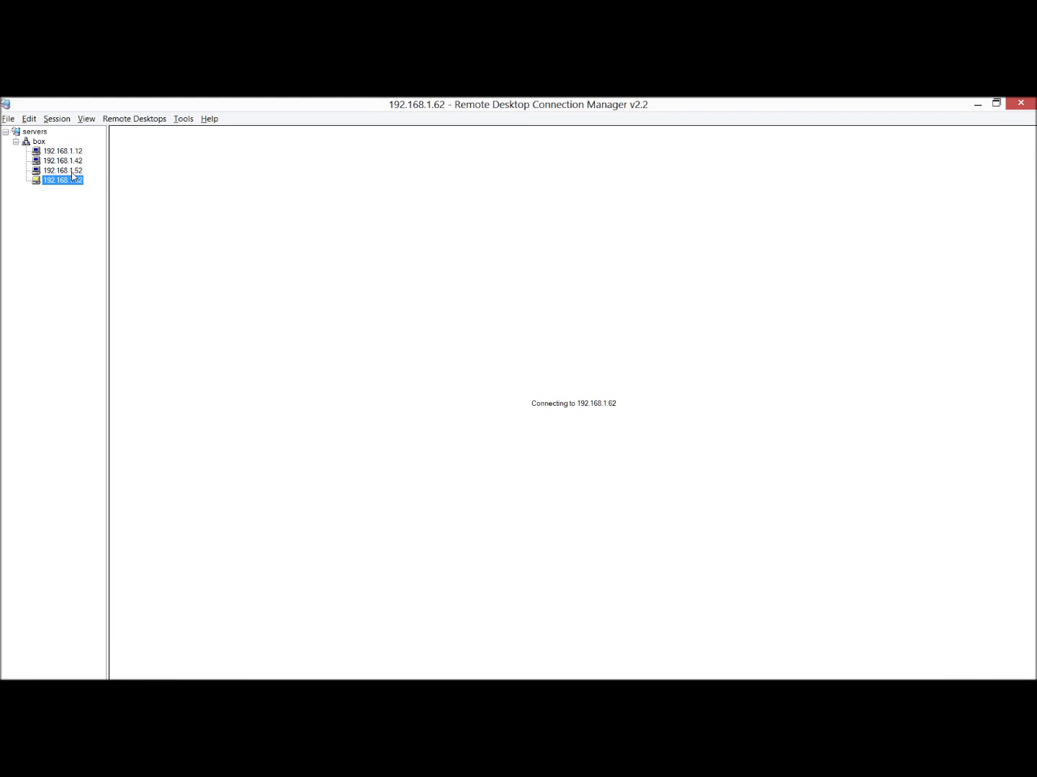
click(72, 171)
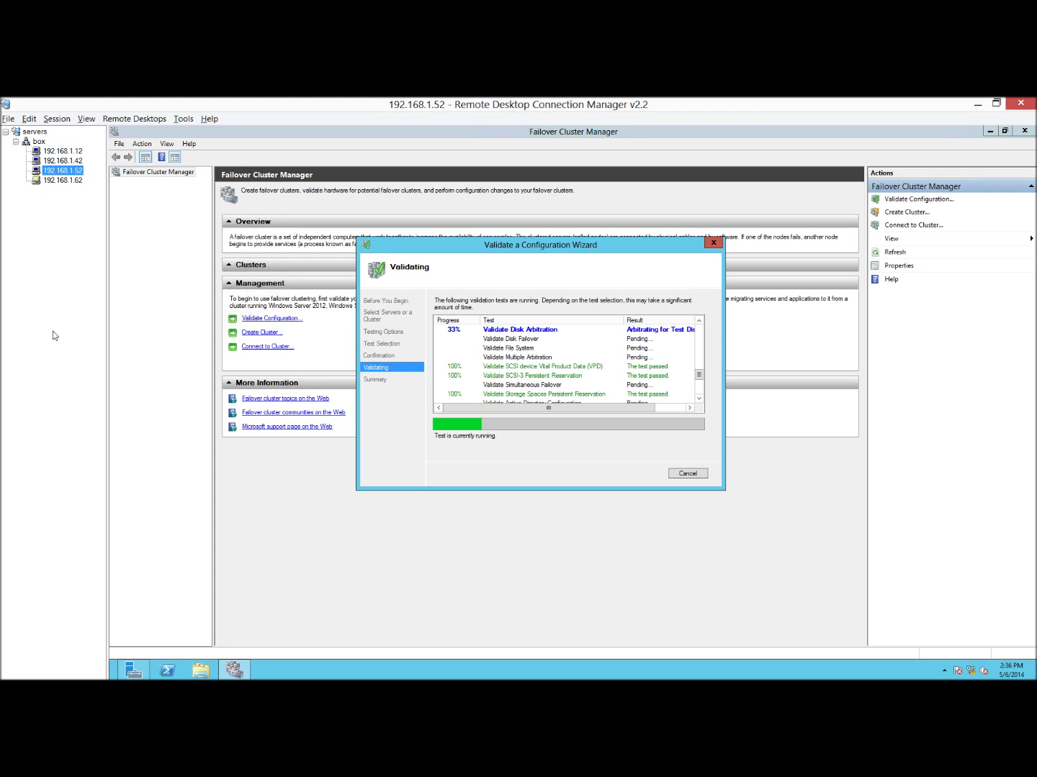
Log in to the DRAC at 192.168.1.60 as root and open its remote console session.
click(977, 104)
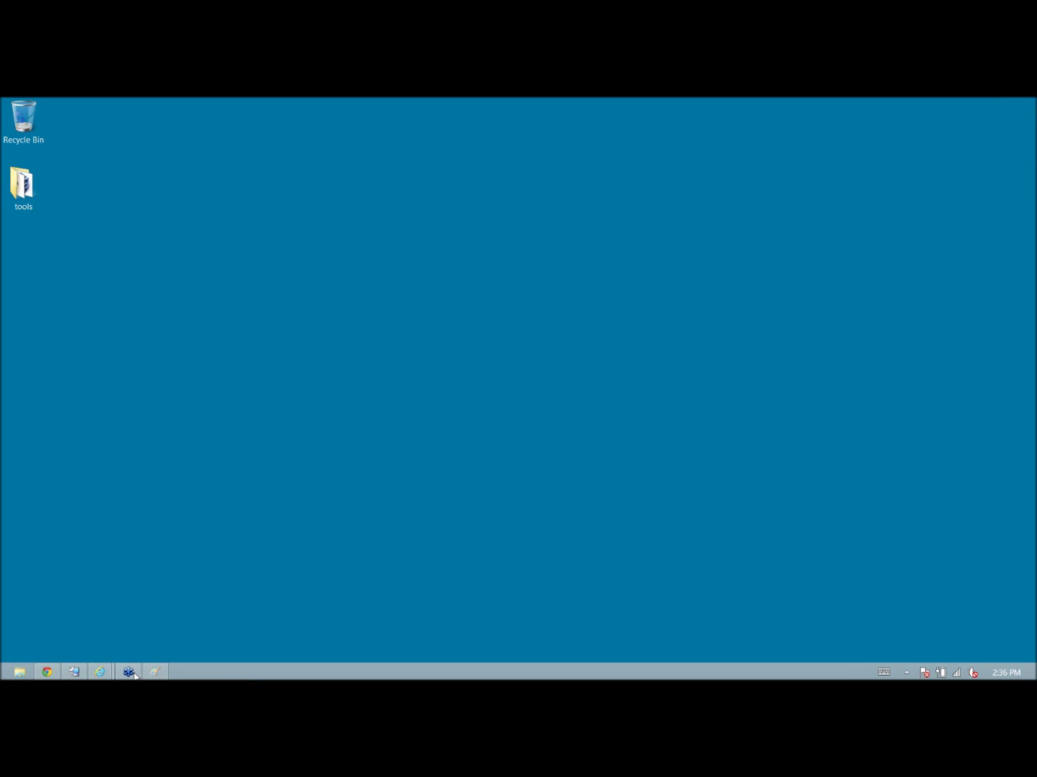
click(100, 671)
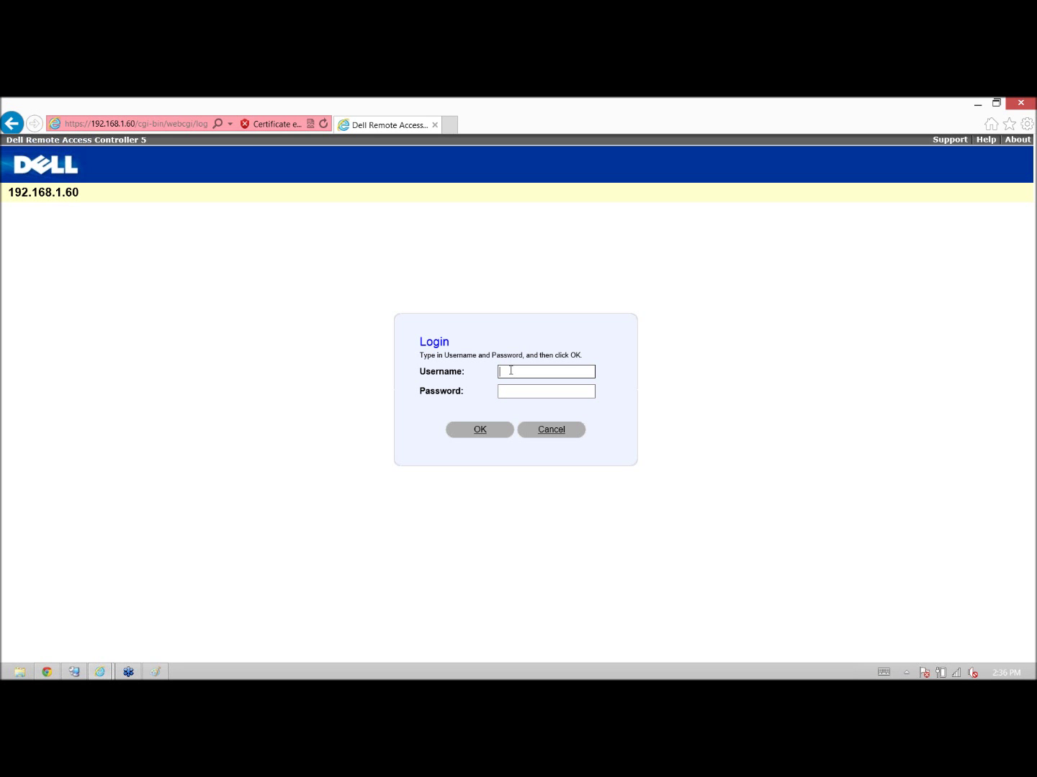
key(Tab)
key(Return)
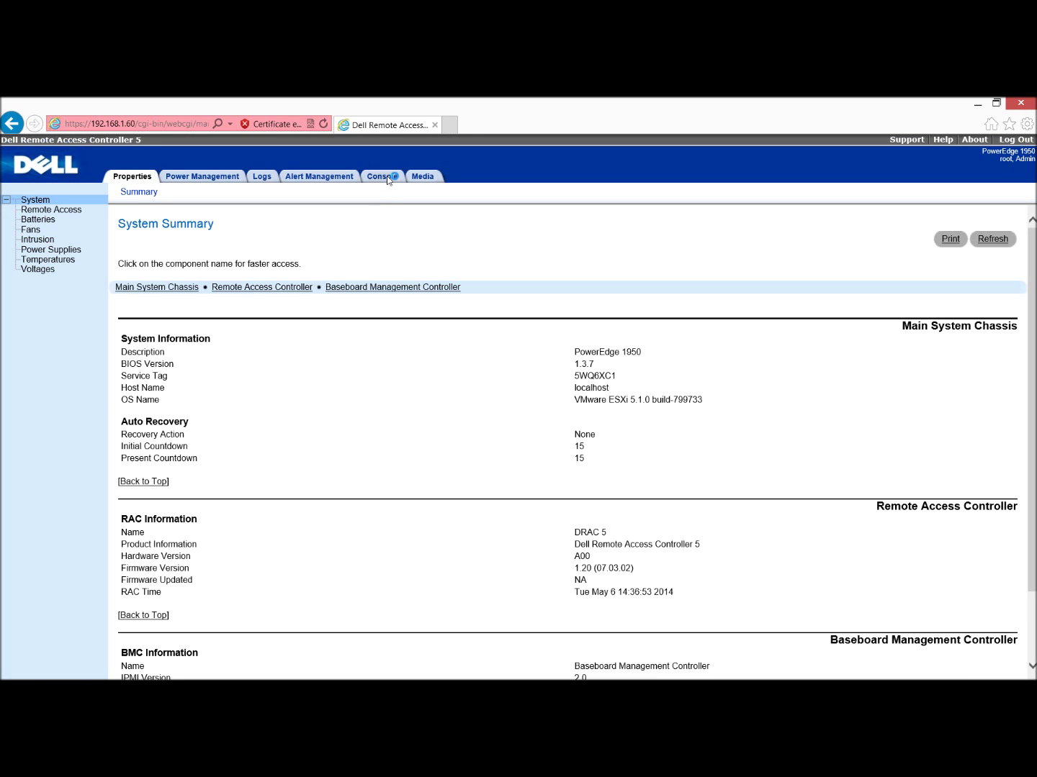
click(387, 177)
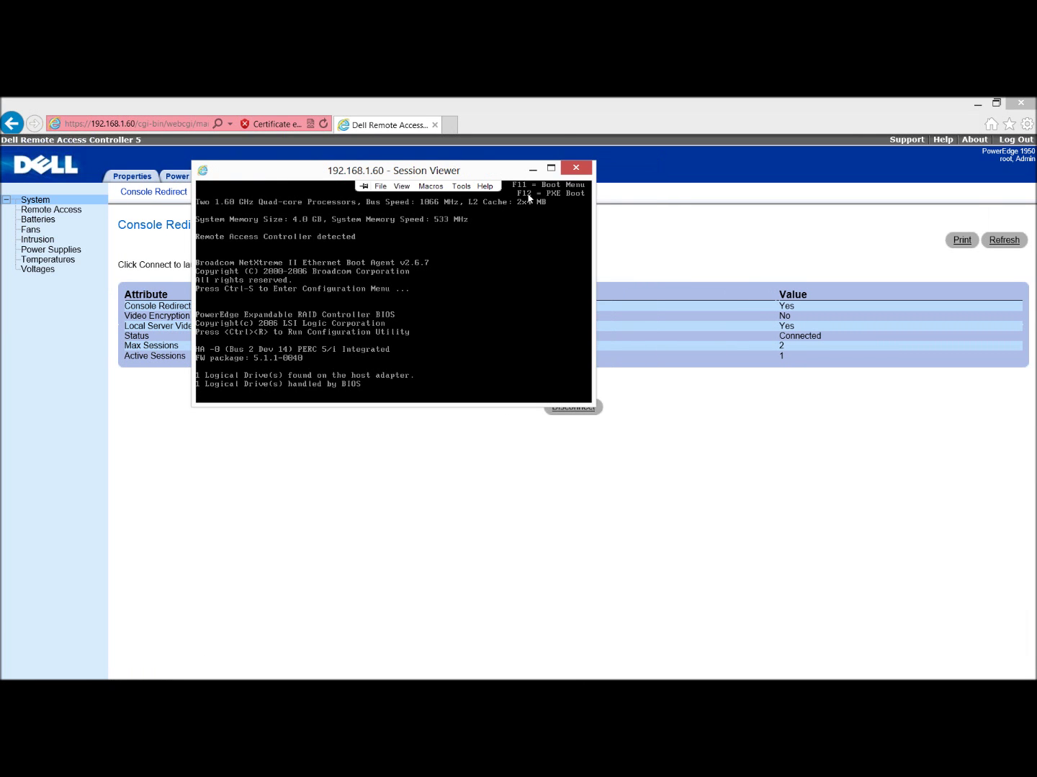
drag(552, 201, 618, 248)
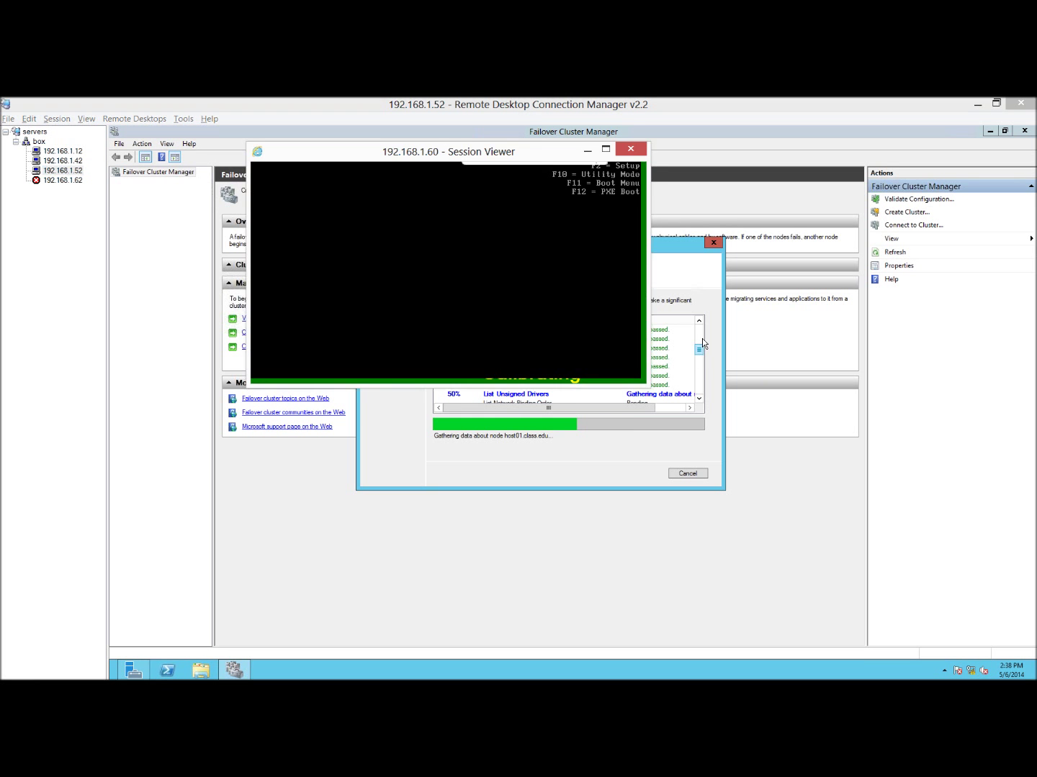
Close the console, let validation finish with cluster creation ticked, and view the report.
click(632, 150)
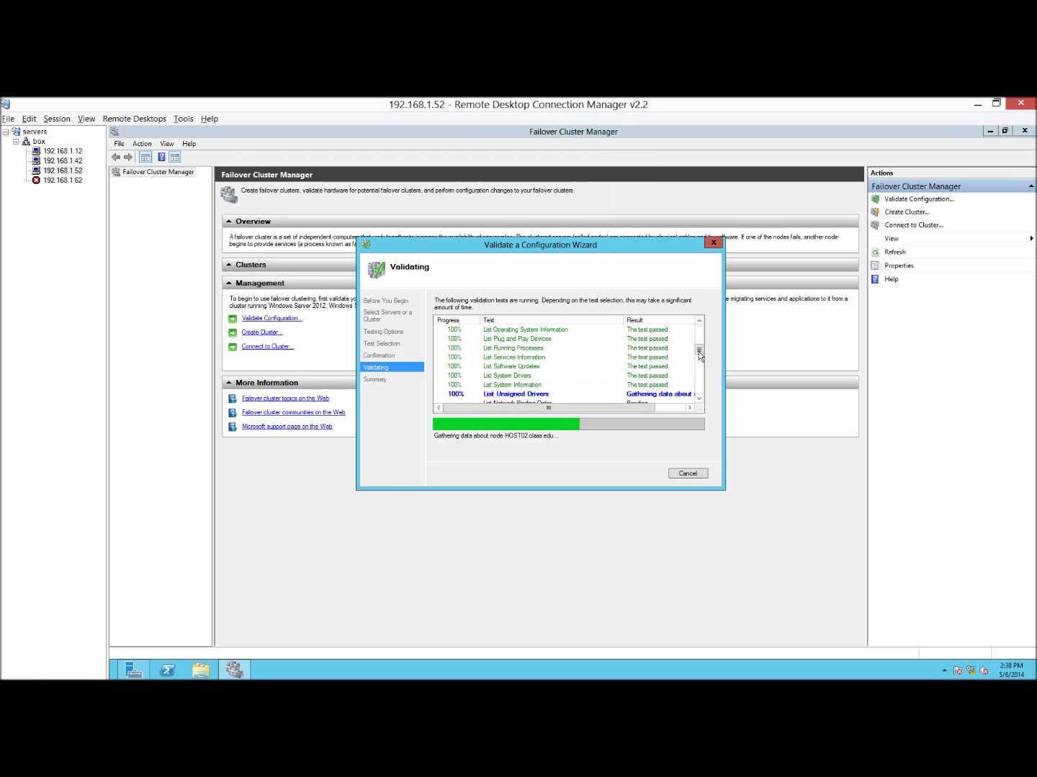
scroll(698, 355, down, 2)
scroll(698, 355, up, 2)
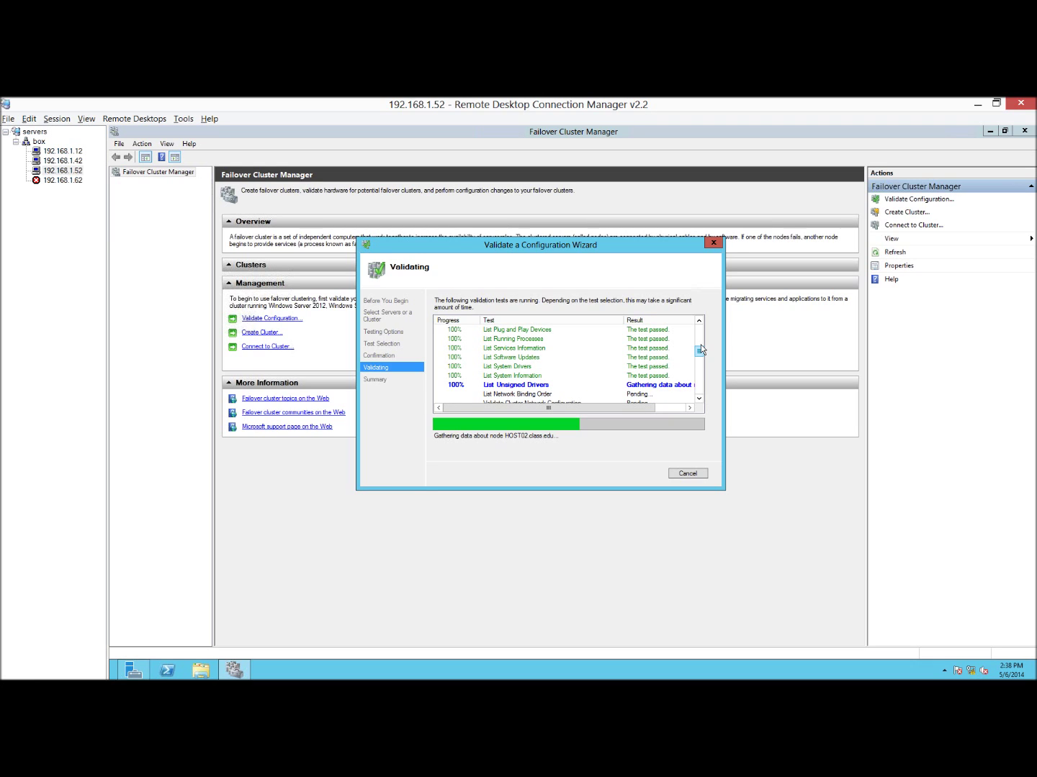
scroll(701, 342, up, 3)
scroll(700, 341, up, 2)
scroll(698, 356, down, 5)
scroll(698, 363, down, 5)
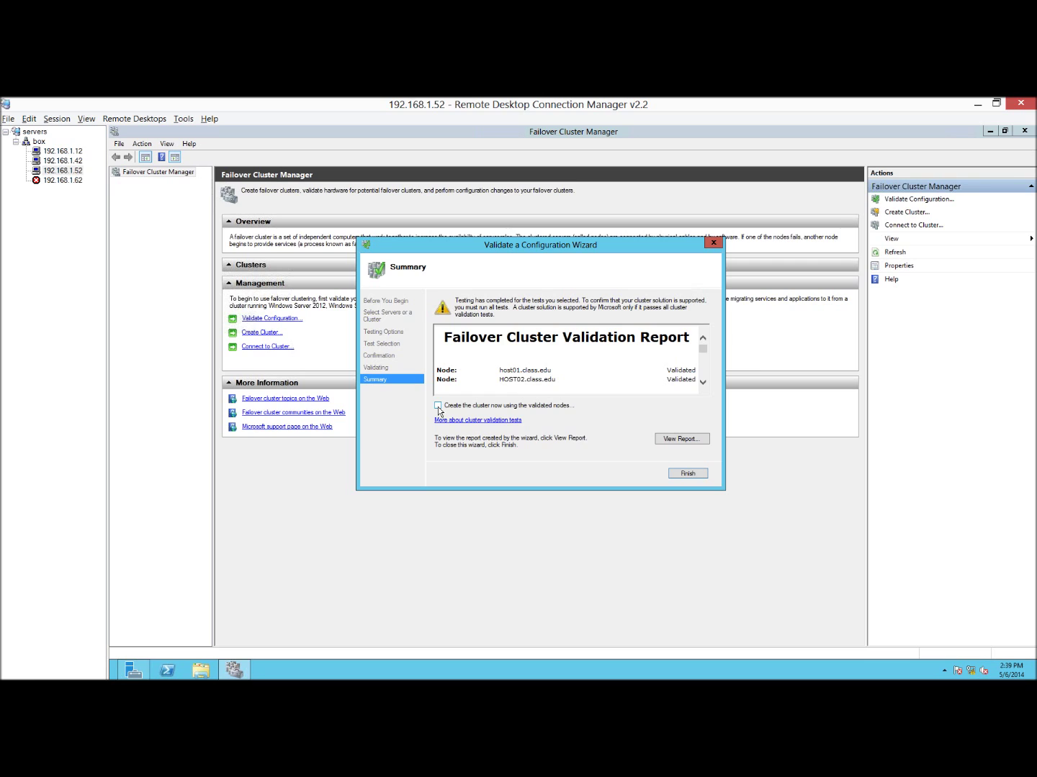
mouse_move(703, 351)
mouse_down()
mouse_move(704, 359)
mouse_move(699, 351)
mouse_up()
click(676, 438)
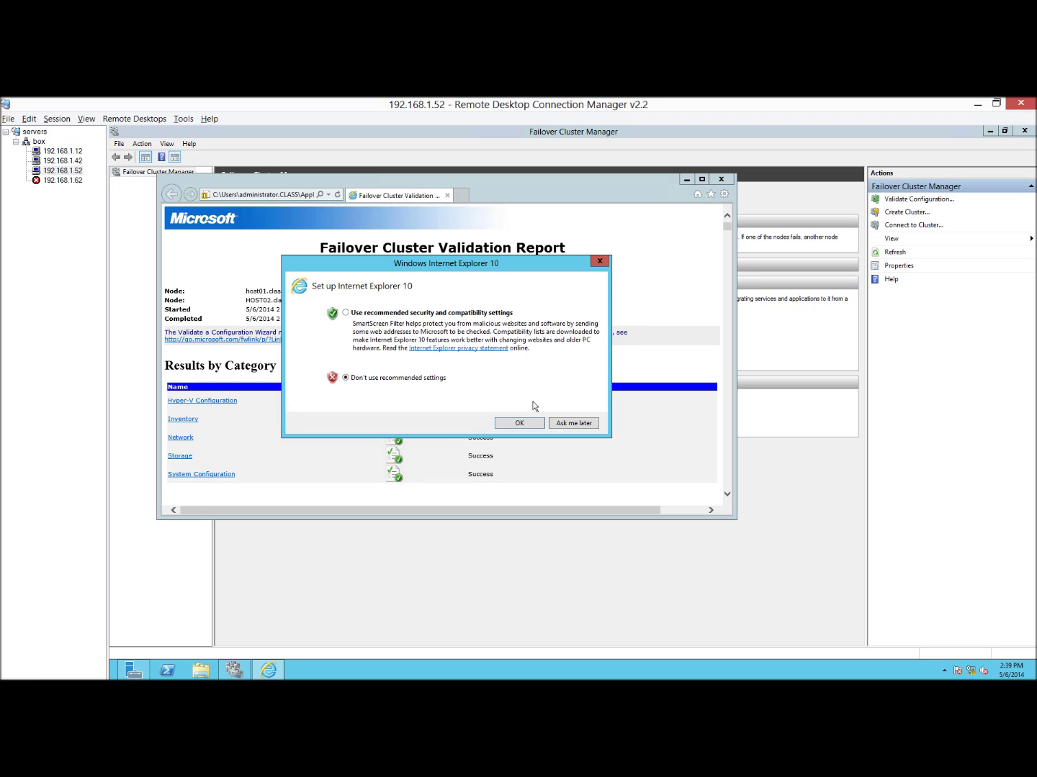
Maximize the Failover Cluster Validation Report, scroll through its Success results, and close it.
click(514, 422)
click(701, 180)
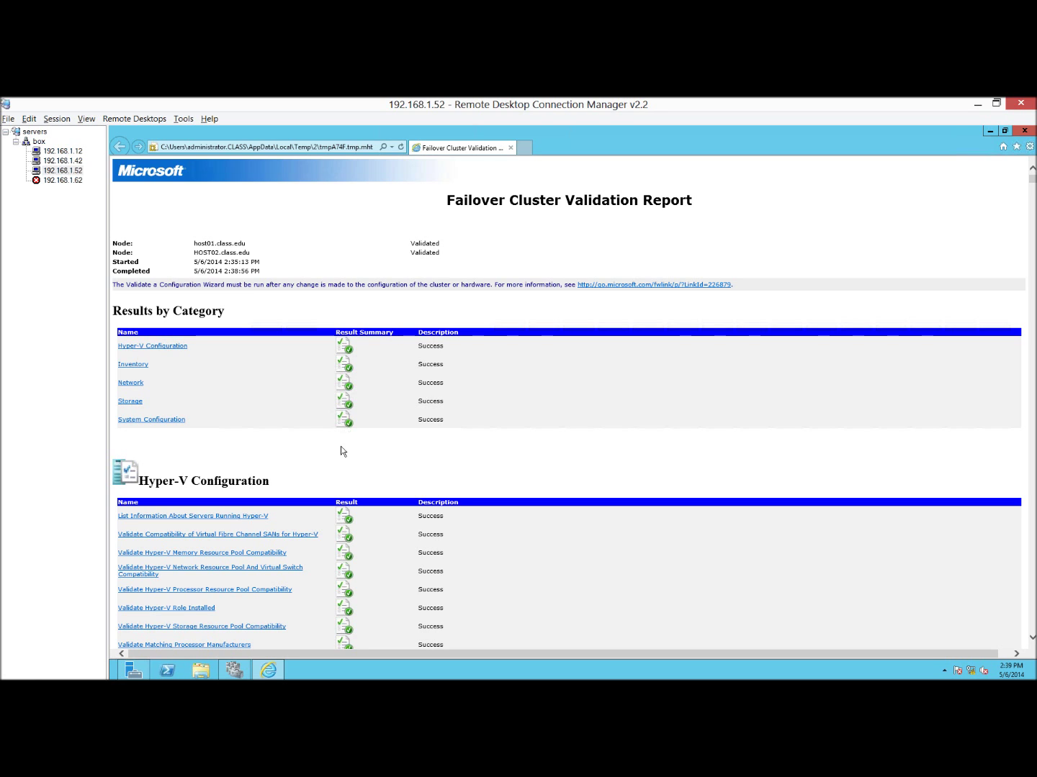
scroll(341, 451, down, 3)
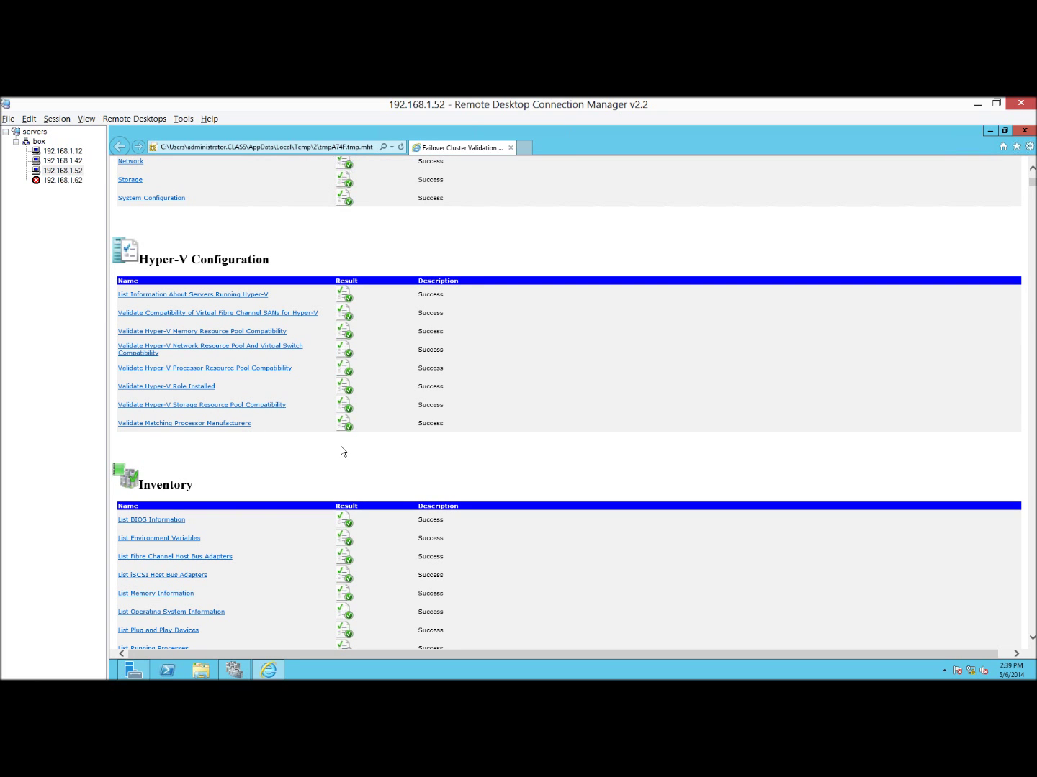
scroll(342, 451, down, 2)
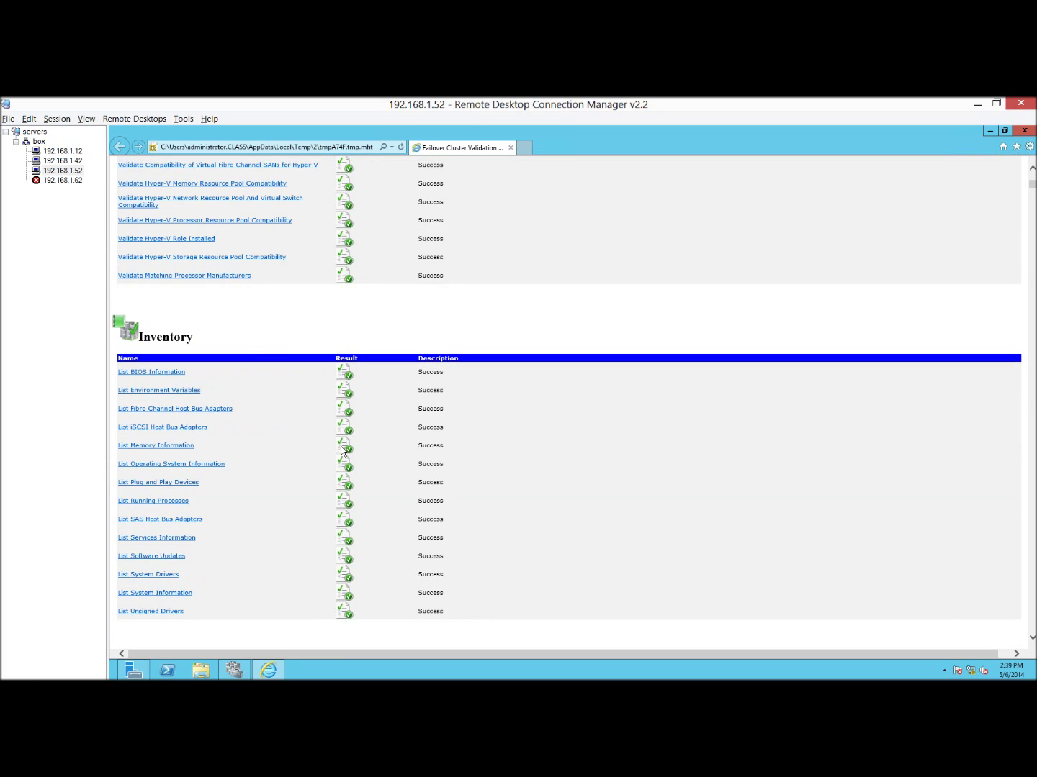
scroll(324, 463, down, 15)
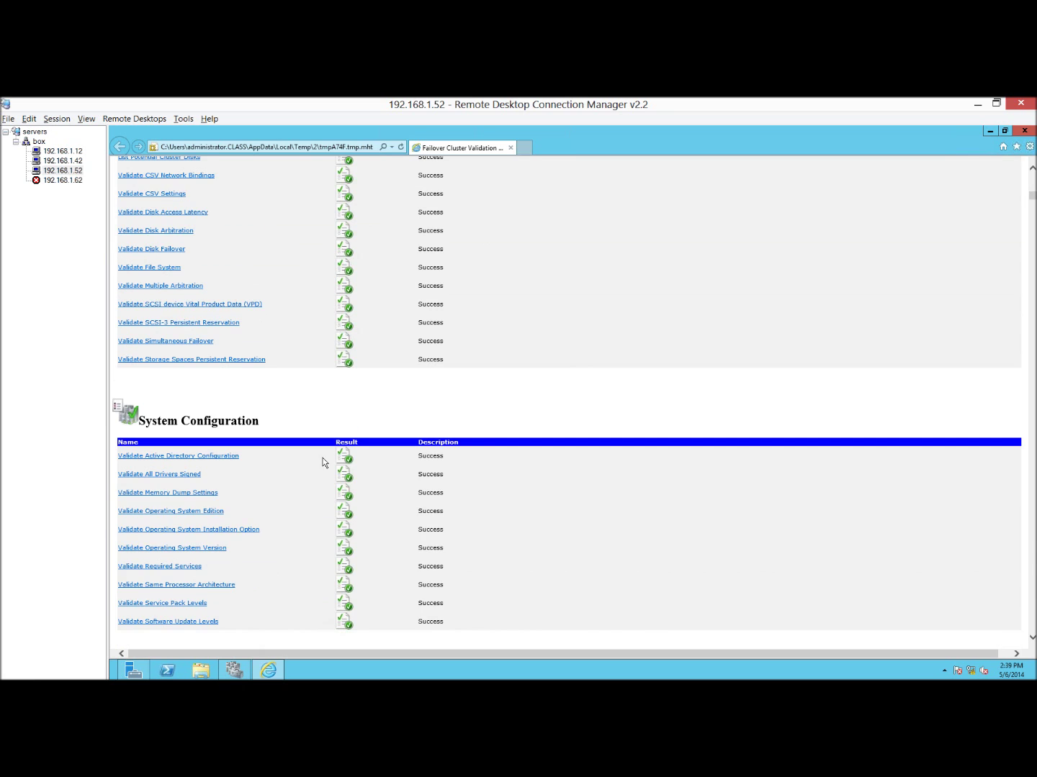
scroll(324, 463, down, 3)
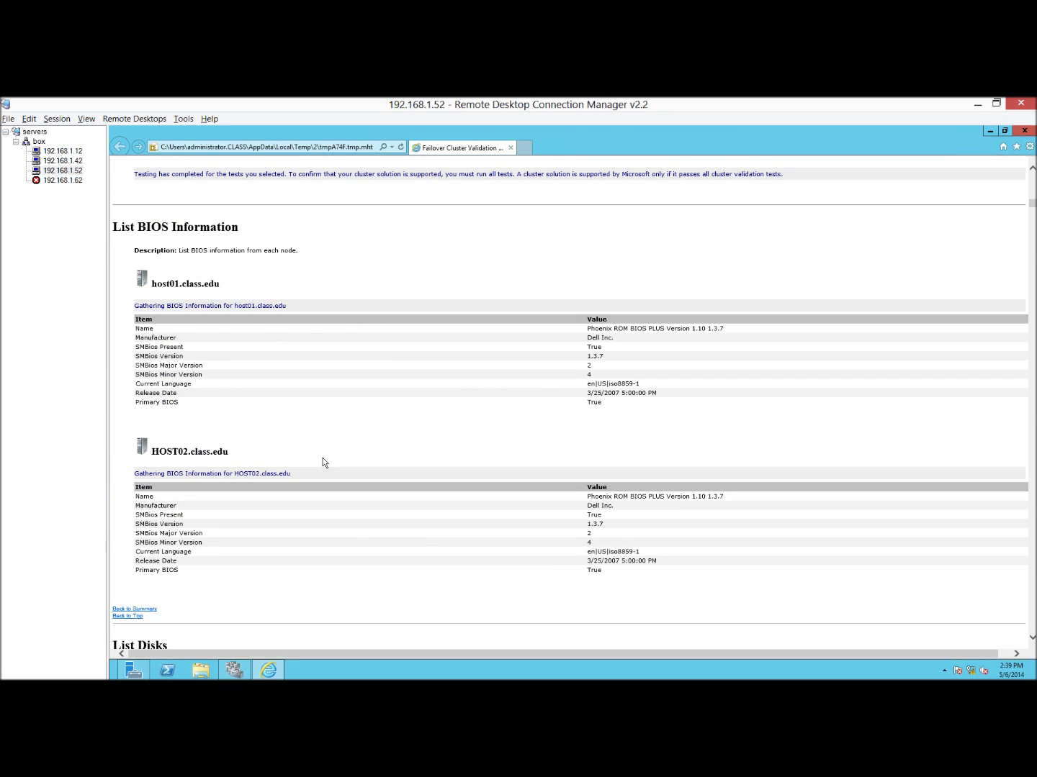
scroll(324, 463, down, 17)
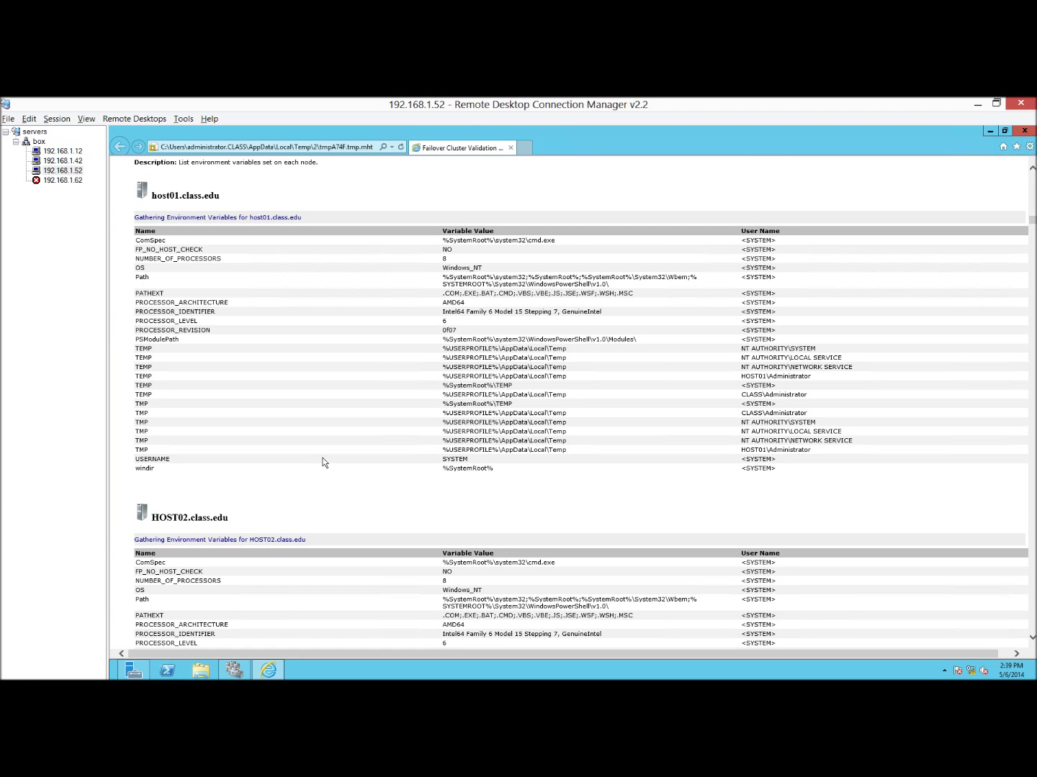
scroll(323, 463, down, 1)
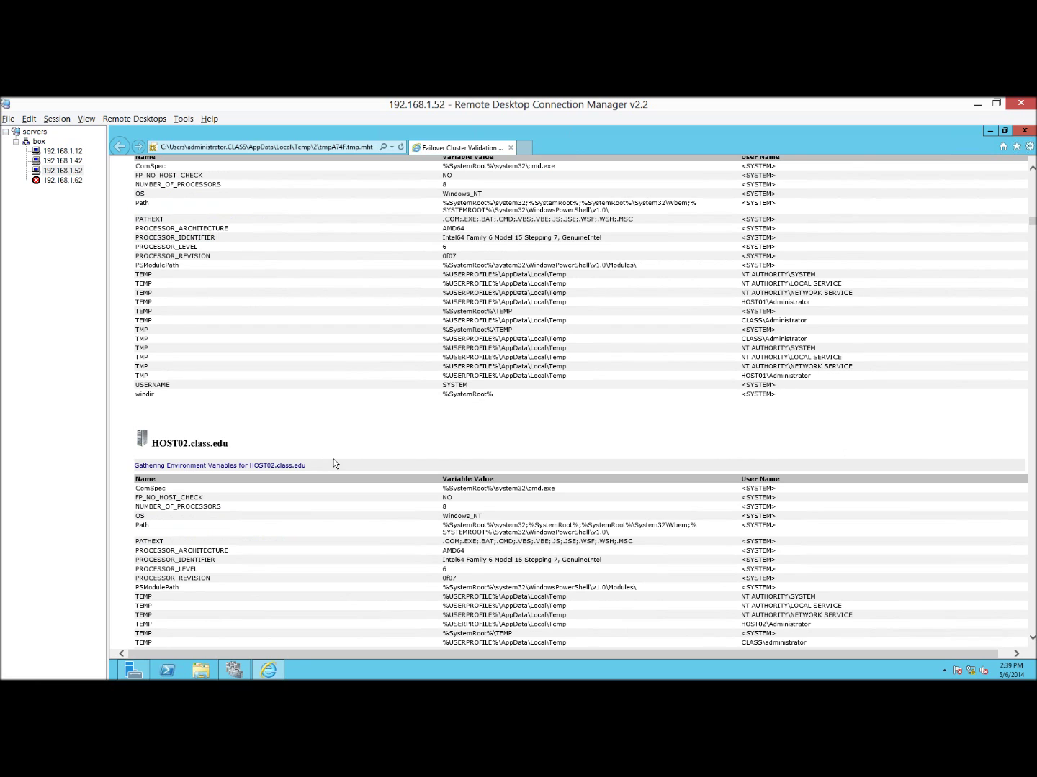
scroll(333, 462, down, 7)
scroll(333, 462, down, 7)
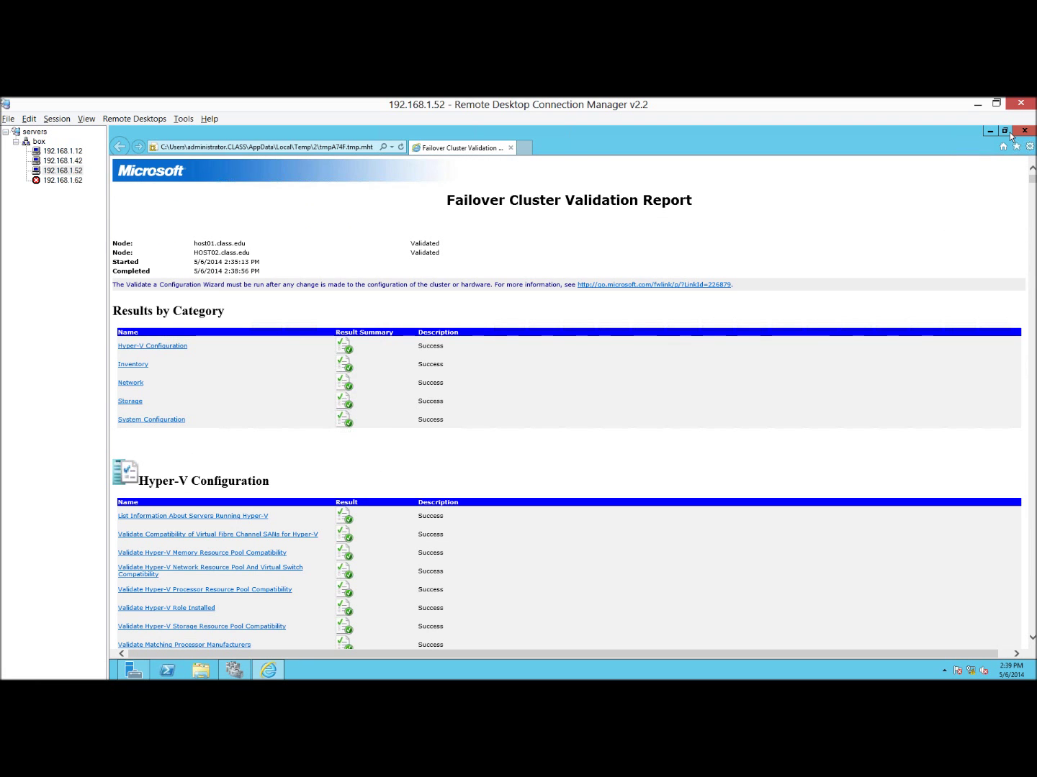
click(1026, 130)
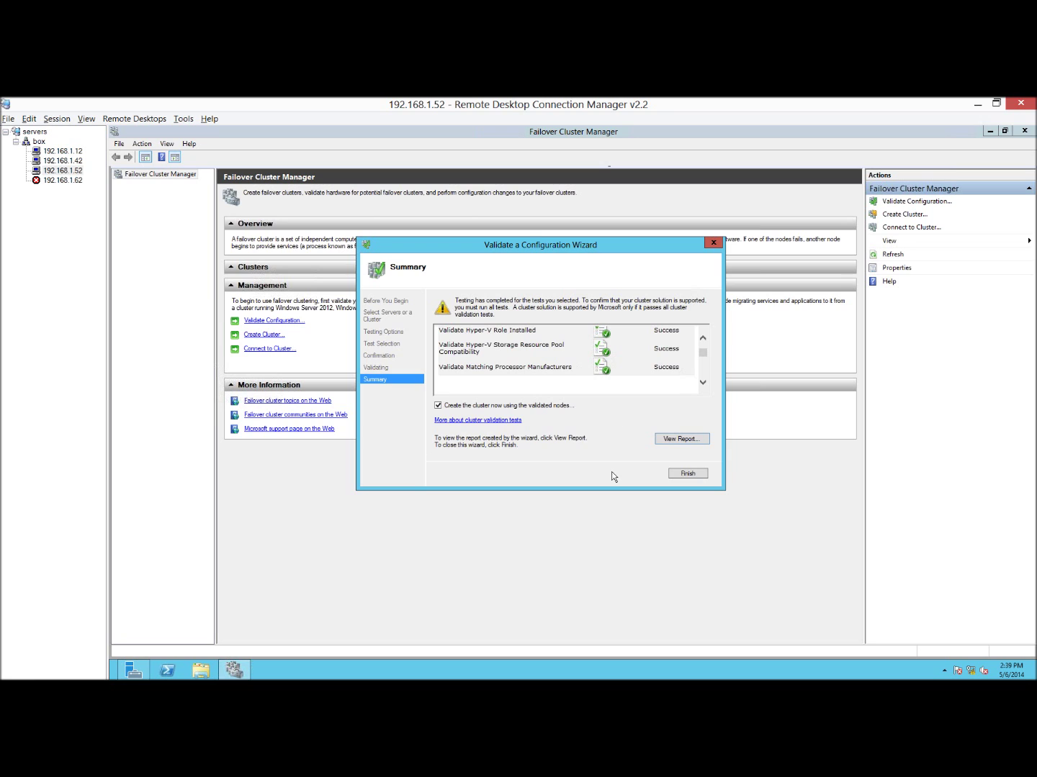
Name the new cluster MainCluster with IP address 192.168.1.99 in the Create Cluster Wizard.
key(Return)
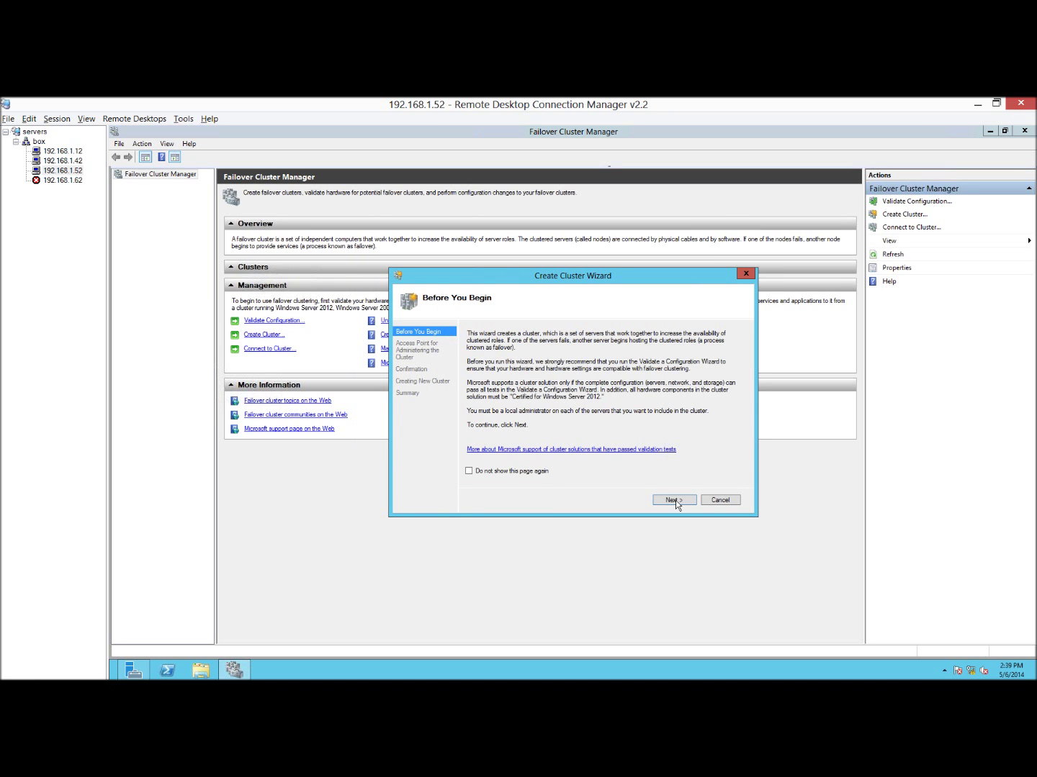
click(675, 500)
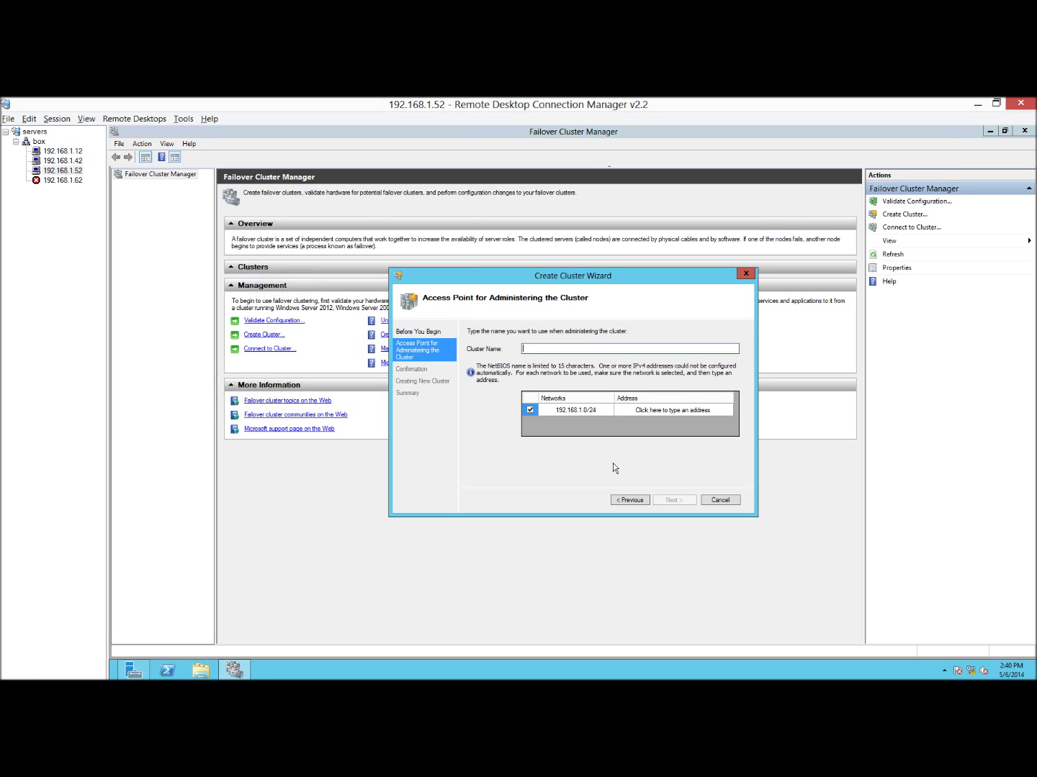
text(MainCluster)
click(639, 411)
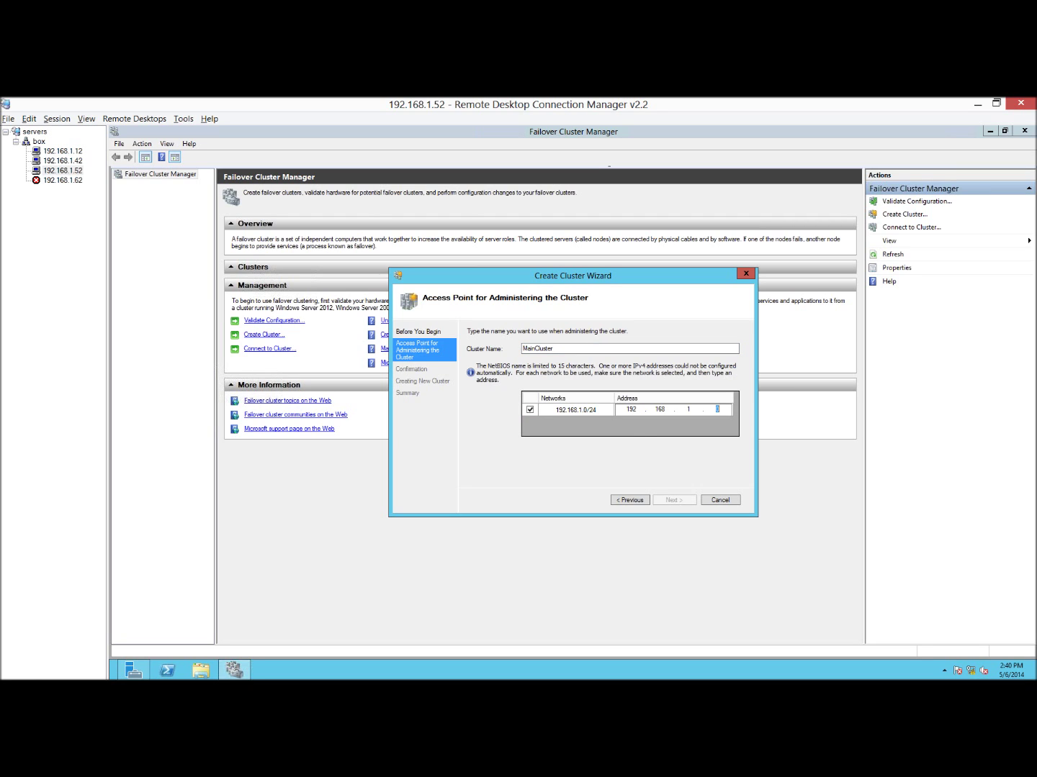
text(99)
click(676, 500)
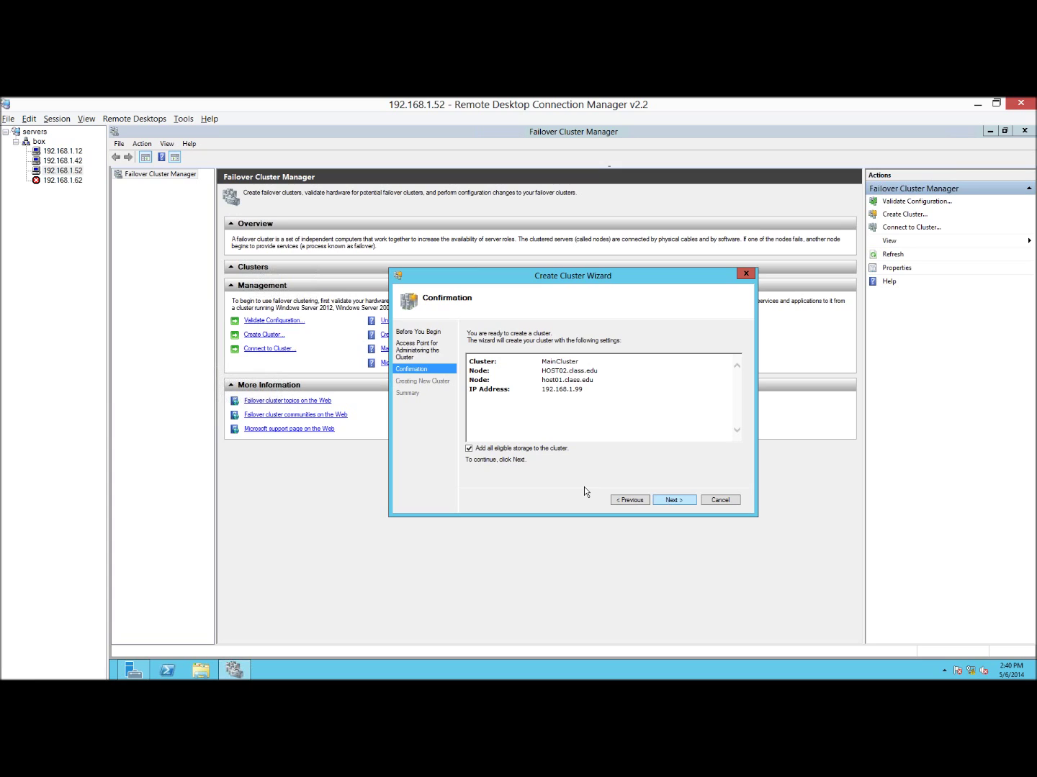
Create MainCluster, supplying domain administrator credentials for 192.168.1.62 when prompted.
key(Return)
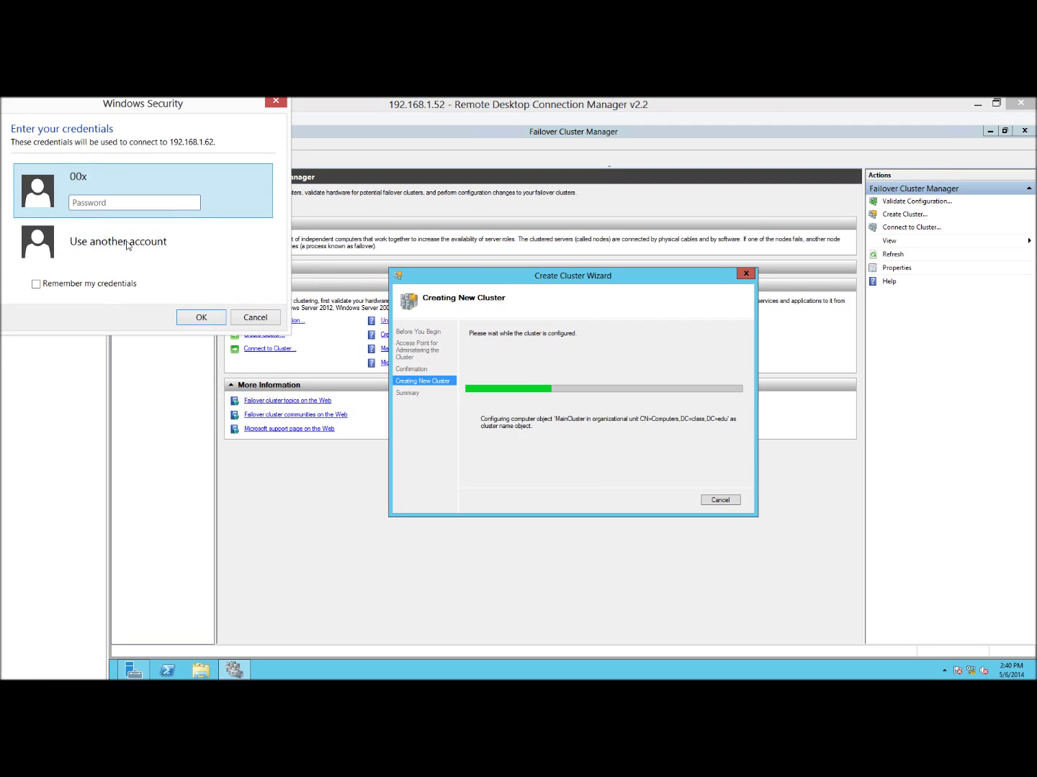
click(119, 246)
text(cla)
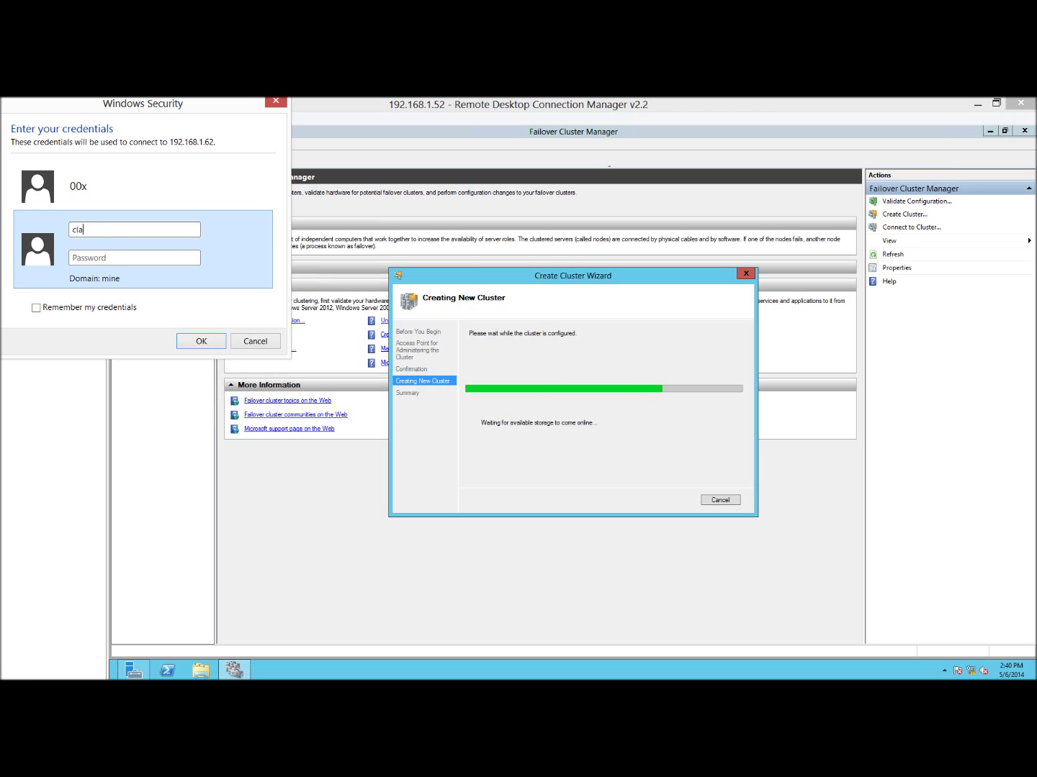
text(ss\administrator)
key(Tab)
key(Return)
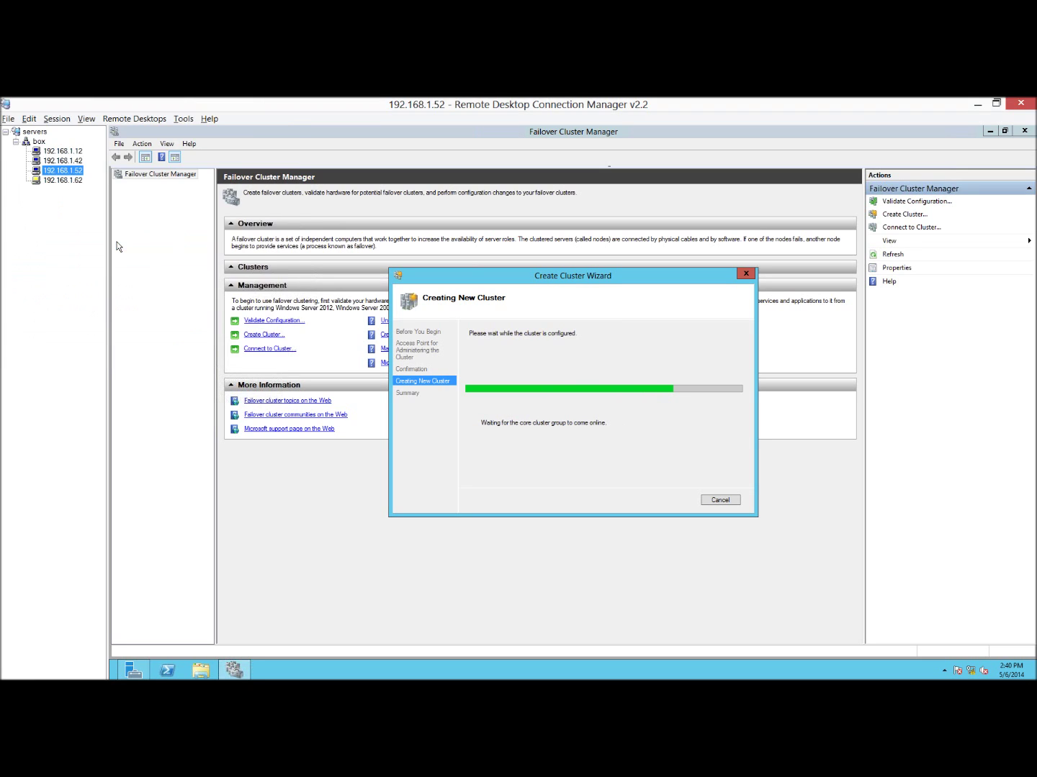
click(63, 179)
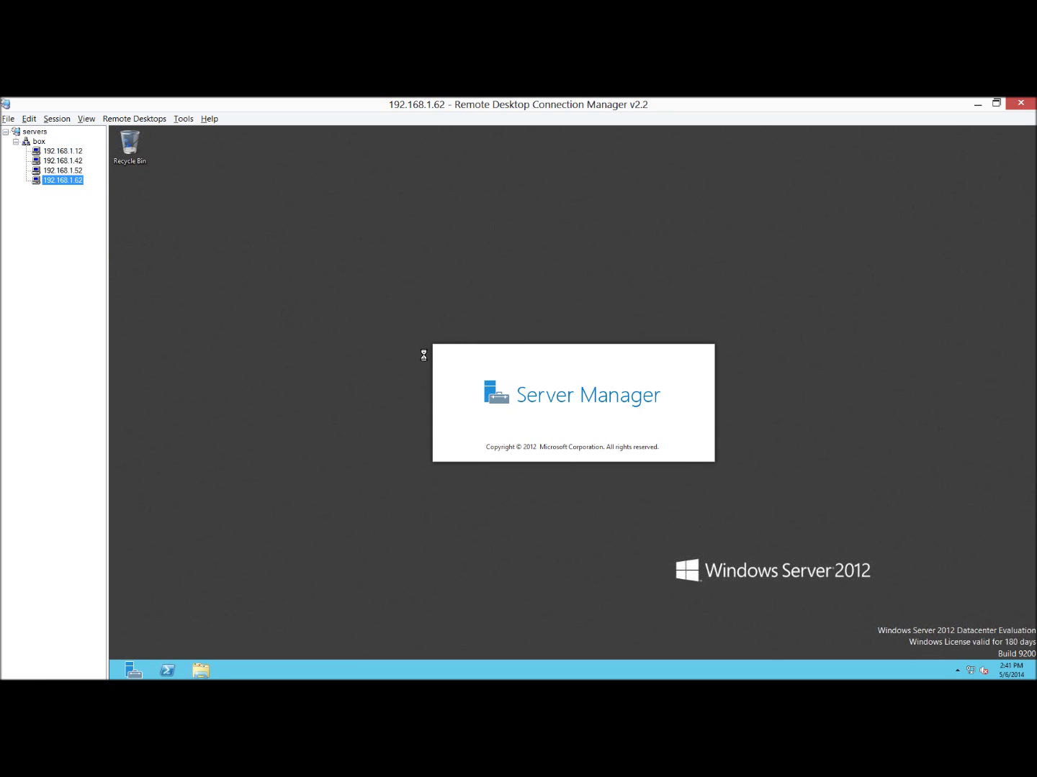
click(71, 172)
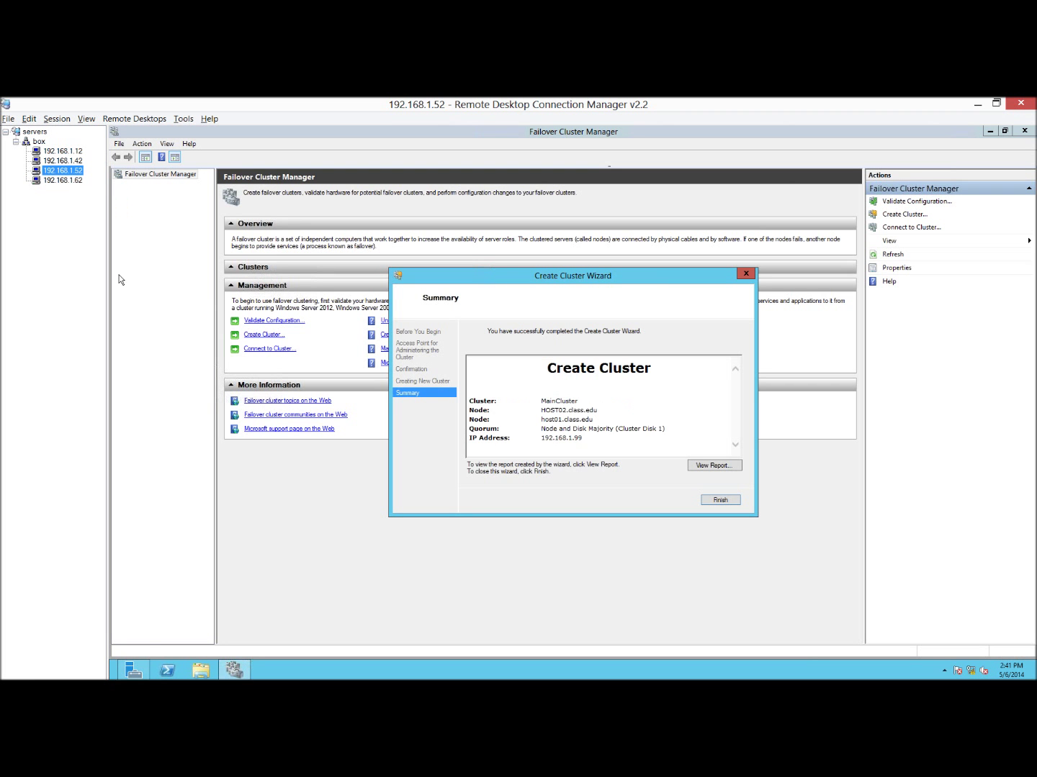
Close the wizard and browse MainCluster's nodes, HOST02's roles, and its storage.
click(722, 503)
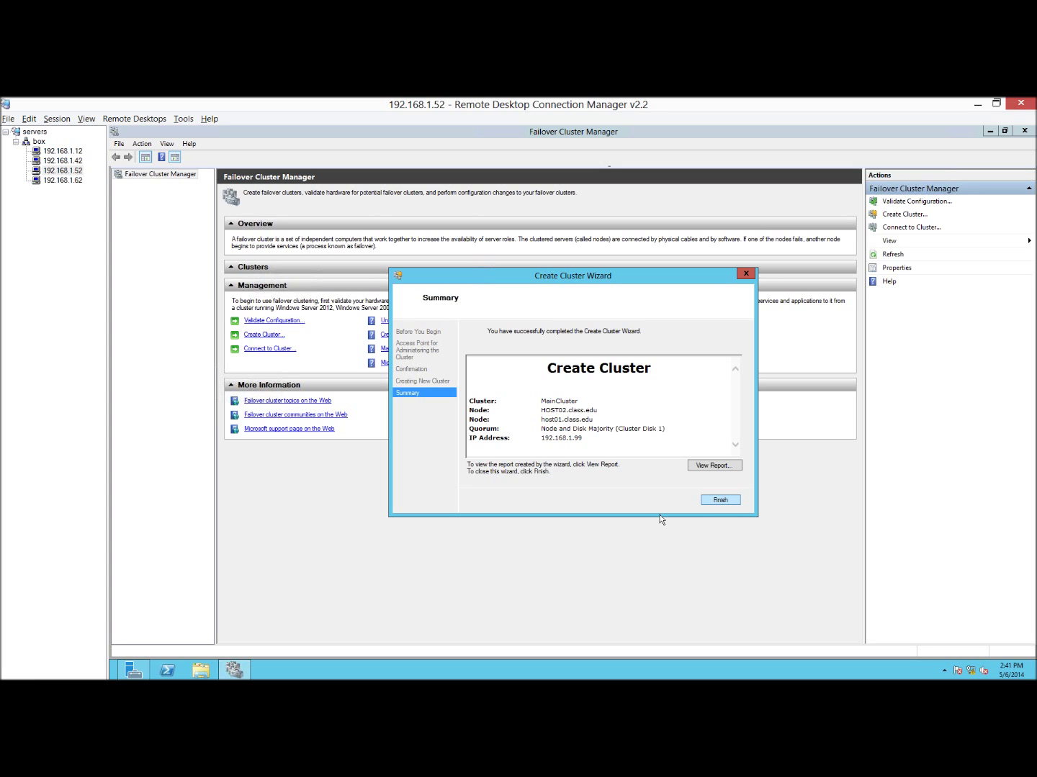
click(722, 502)
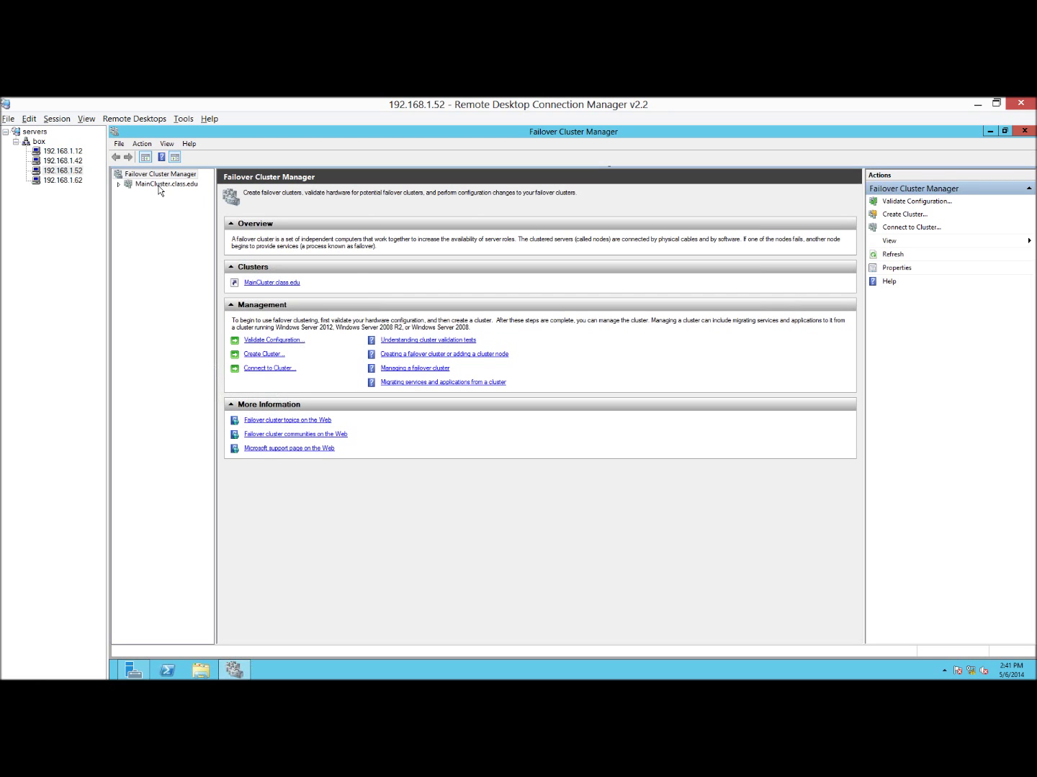
click(151, 185)
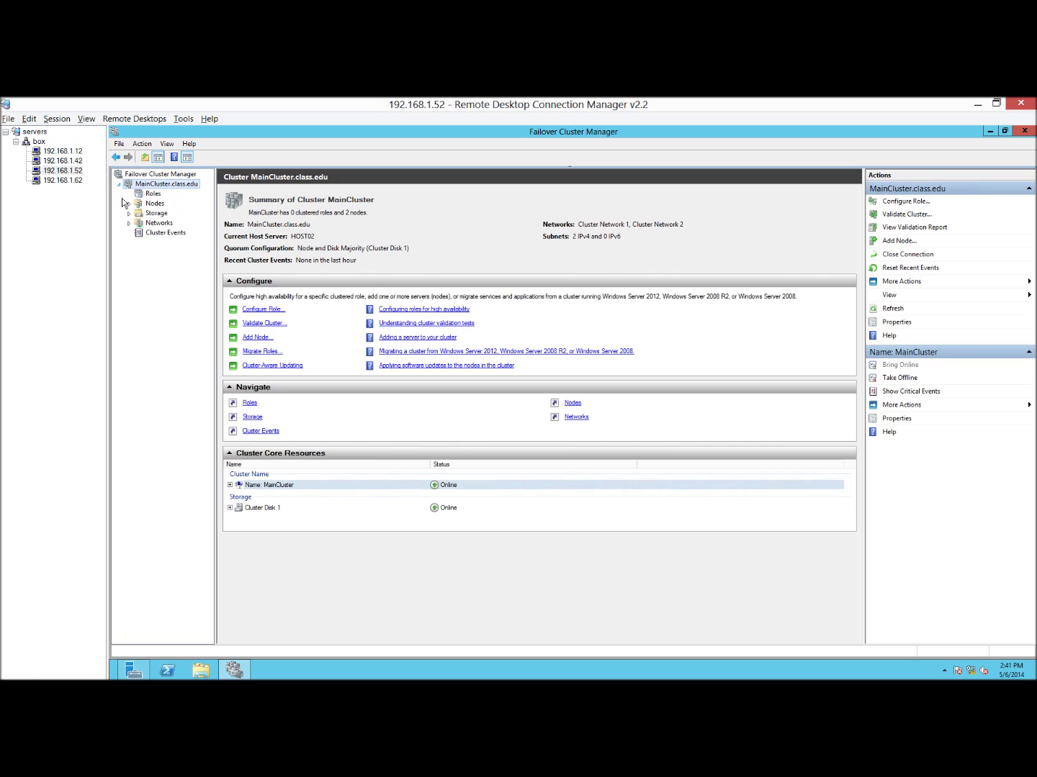
click(128, 203)
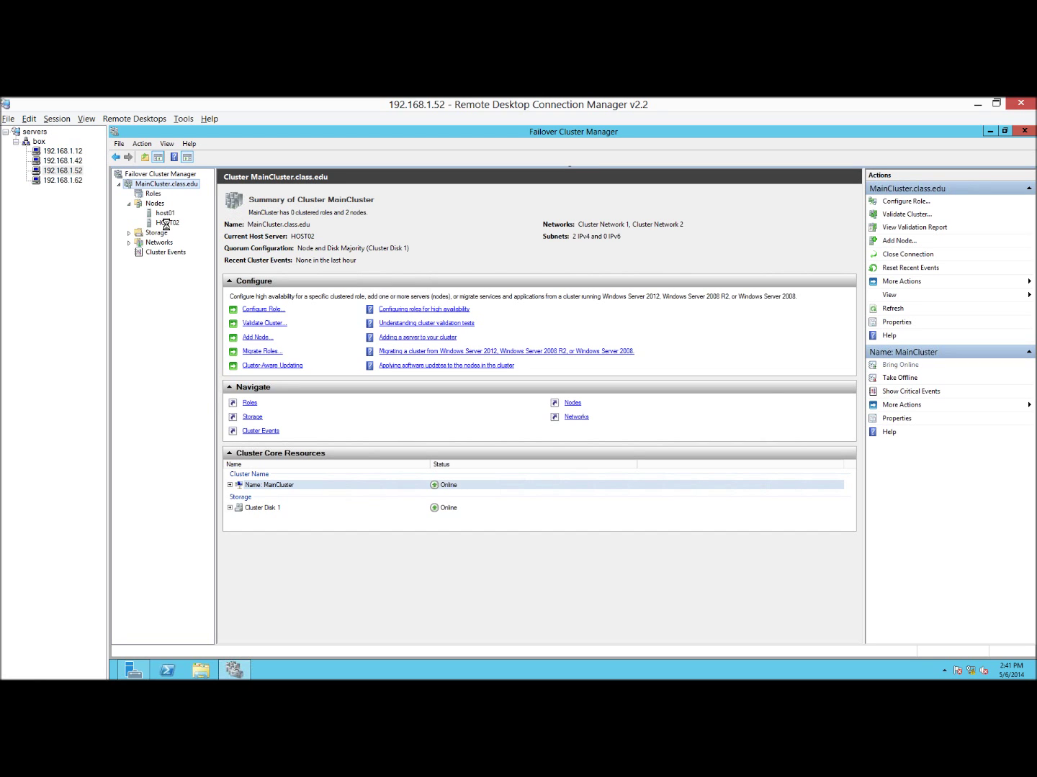
click(166, 223)
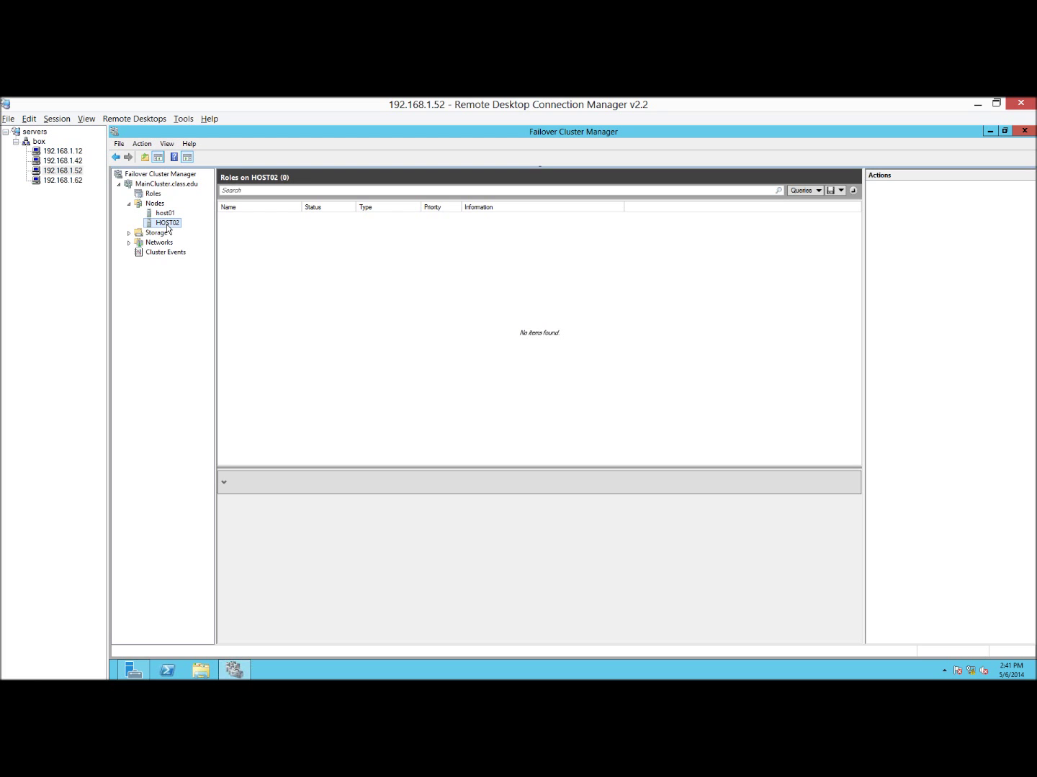
click(129, 233)
In Storage > Disks, add Cluster Disk 2 and Cluster Disk 3 to Cluster Shared Volumes.
click(157, 243)
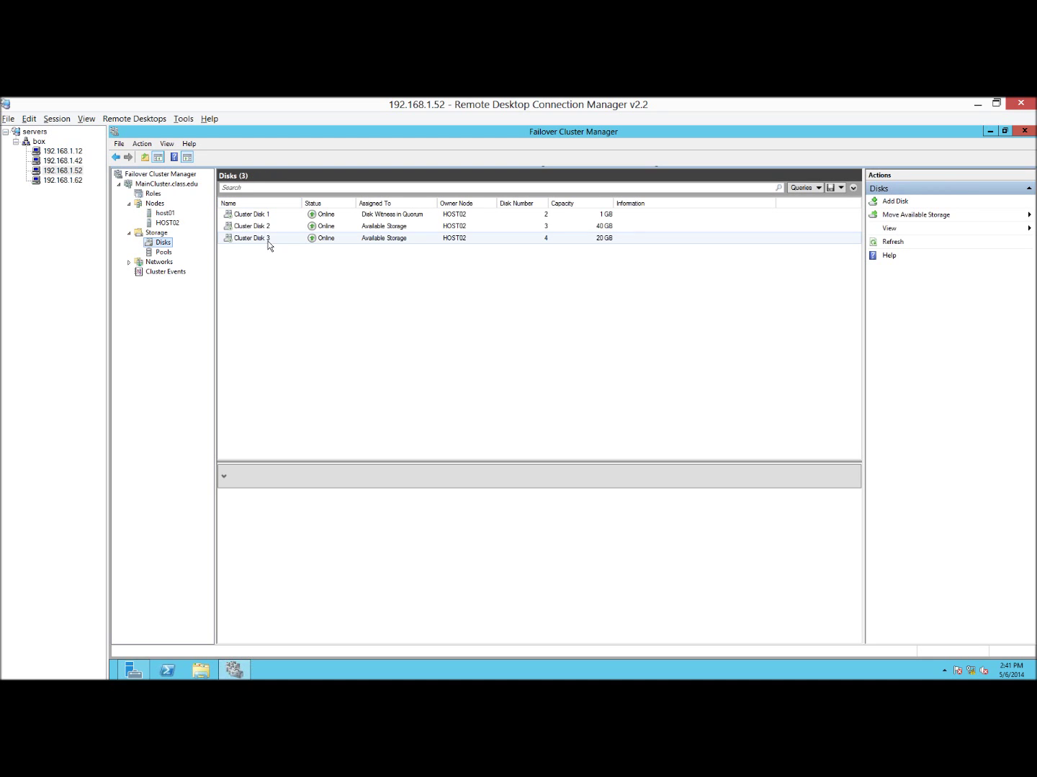
click(264, 228)
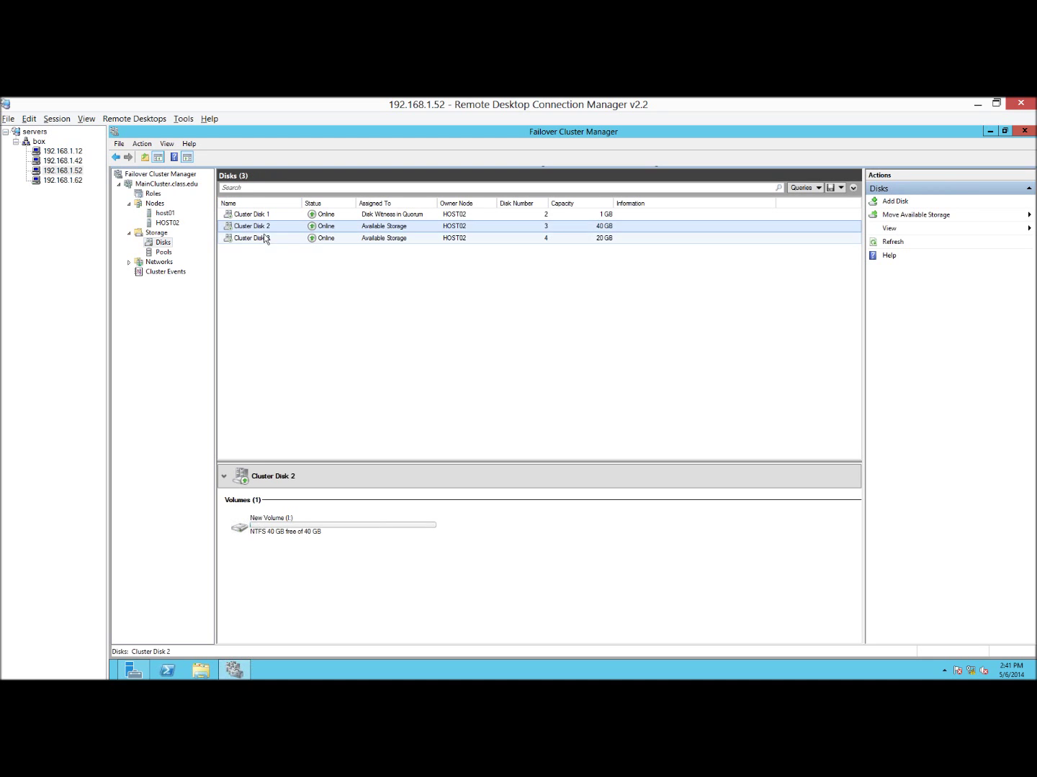
click(265, 237)
click(265, 227)
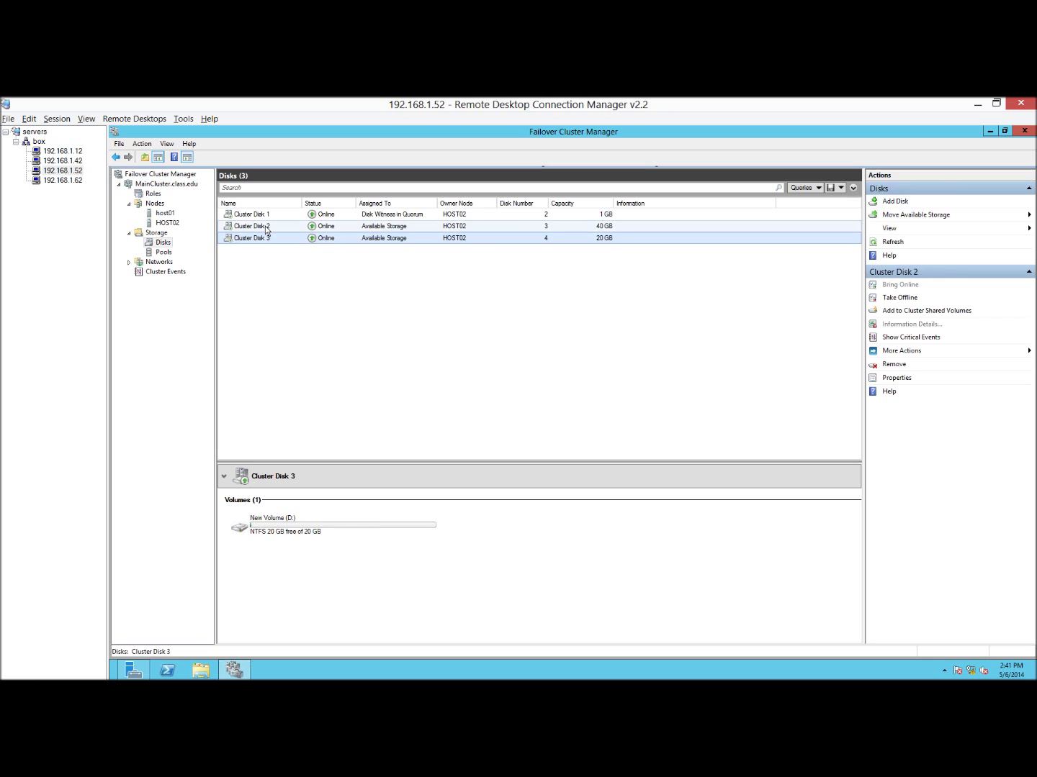
click(923, 312)
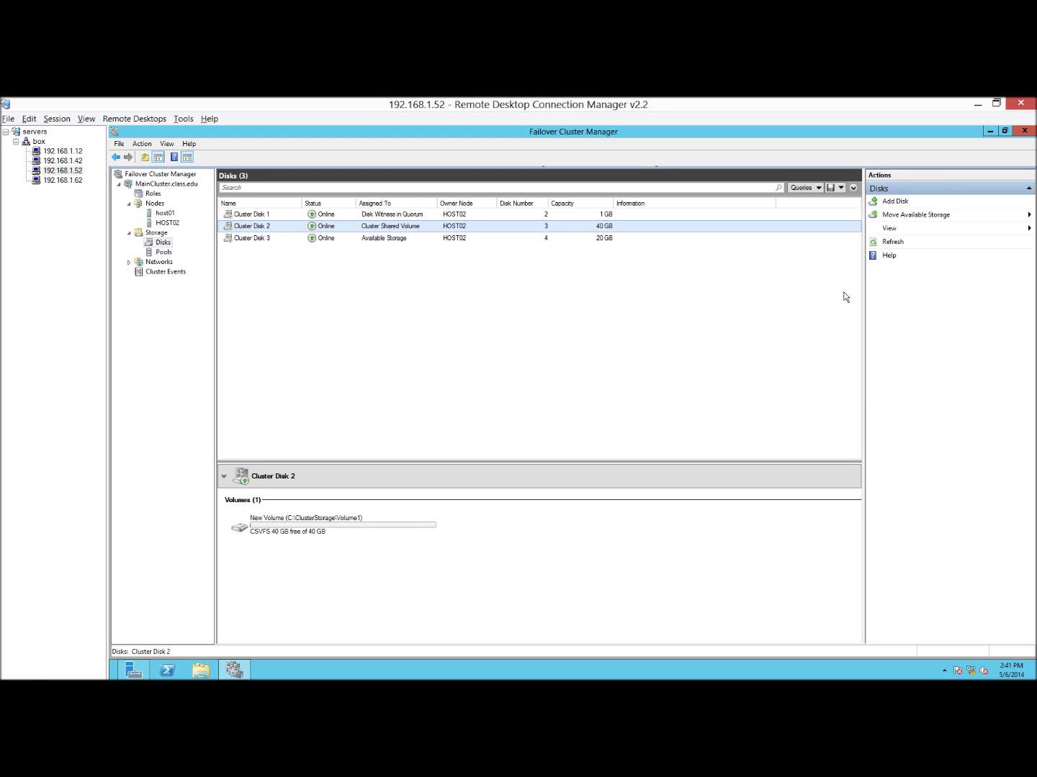
click(548, 239)
click(898, 311)
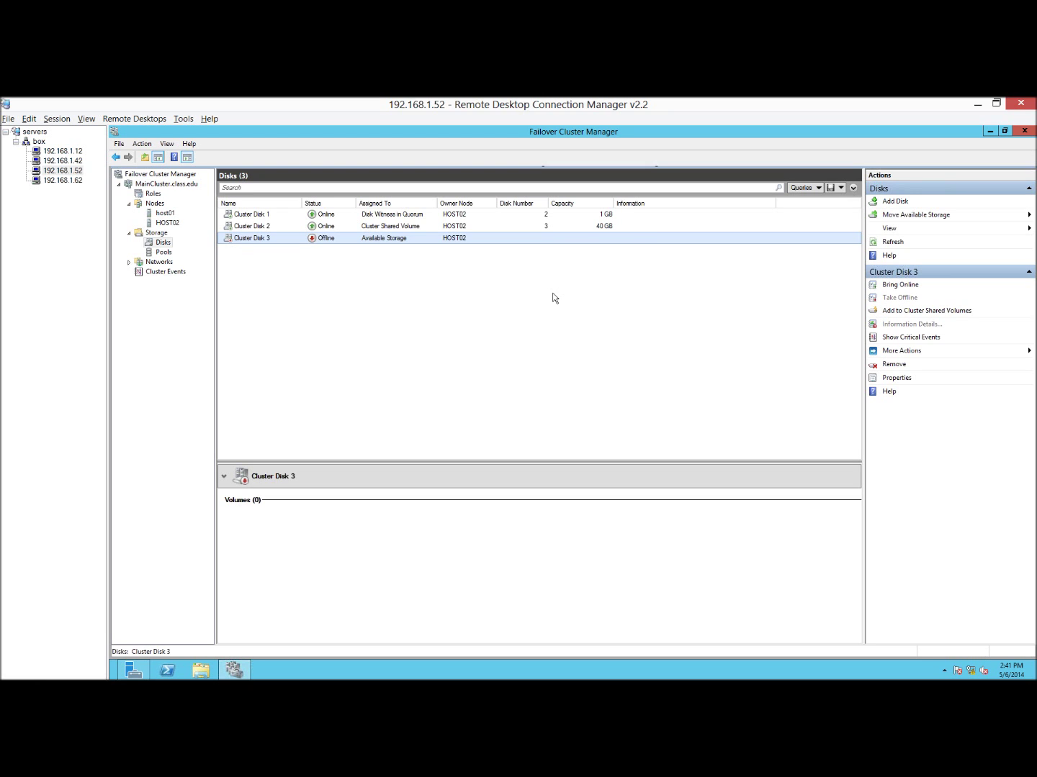
Check the volume details of Cluster Disks 1, 2 and 3, then open File Explorer.
click(387, 229)
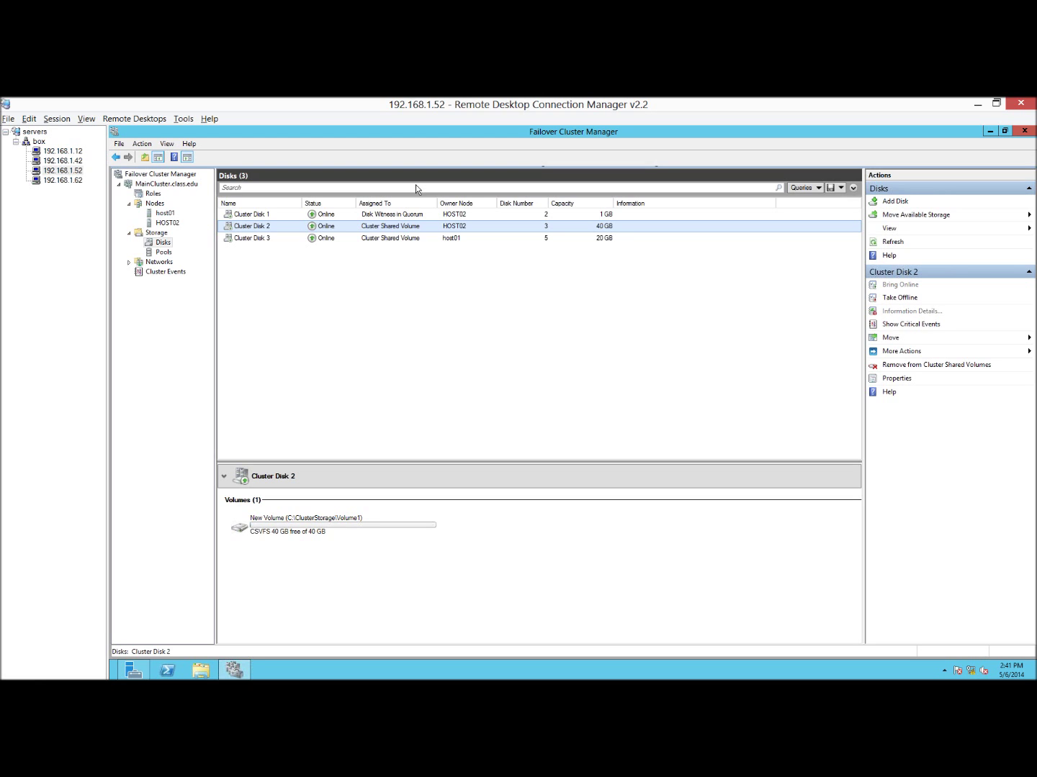
click(573, 216)
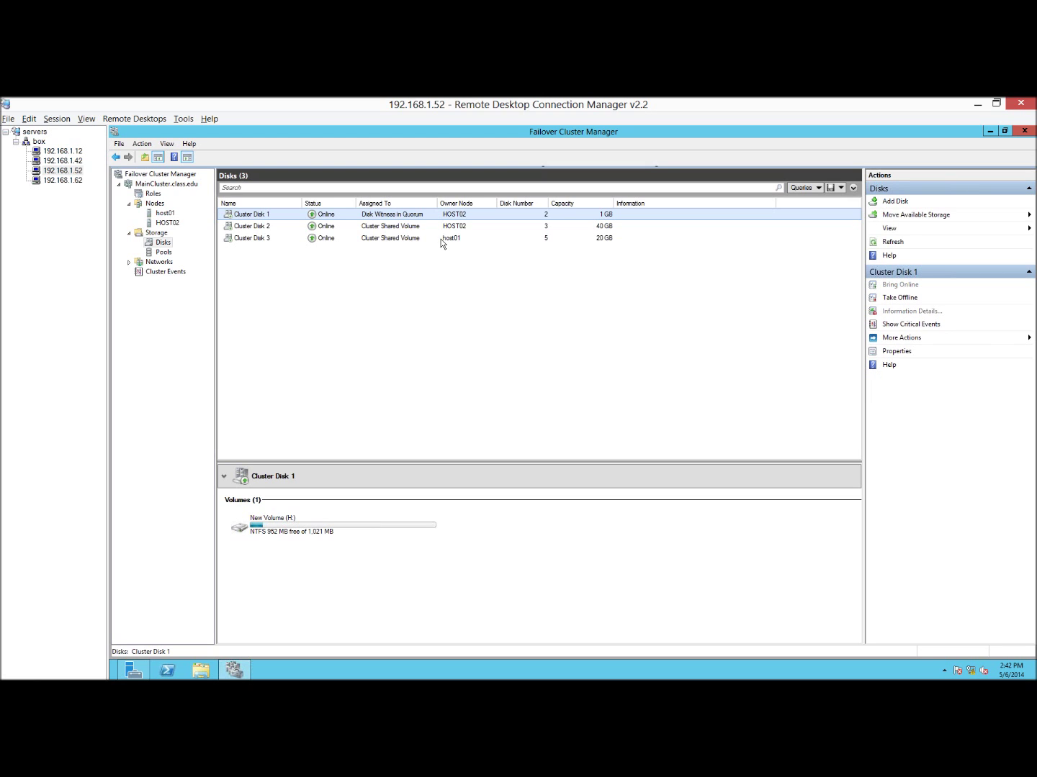
click(416, 228)
click(417, 238)
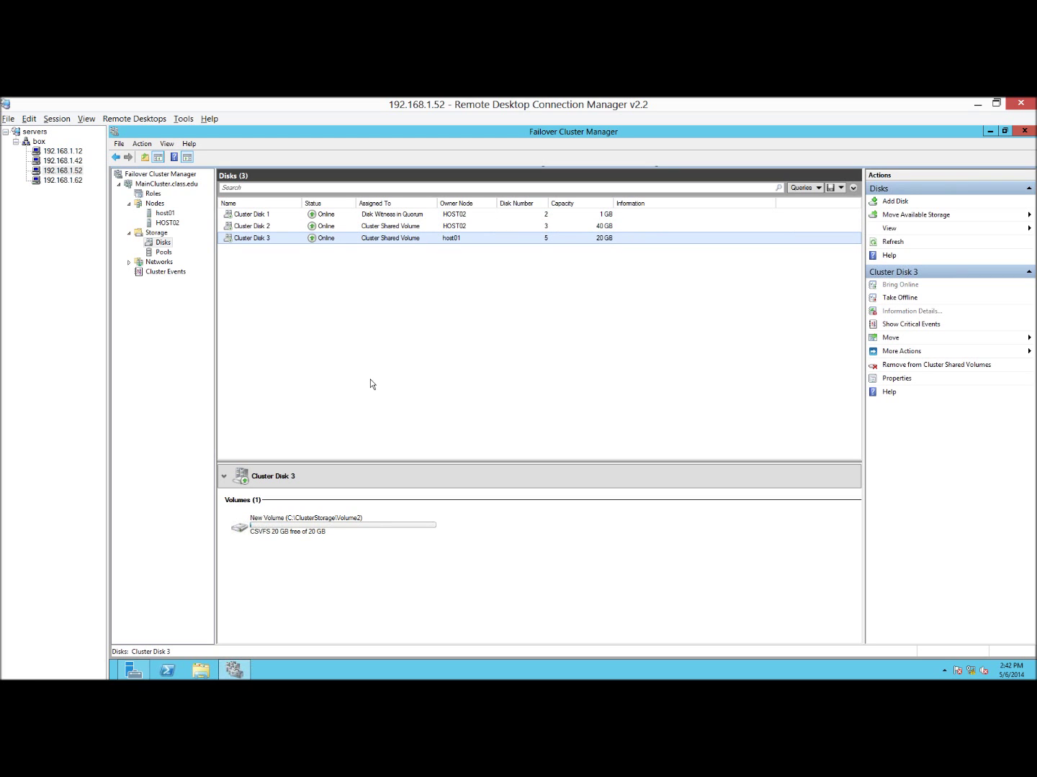
key(super+e)
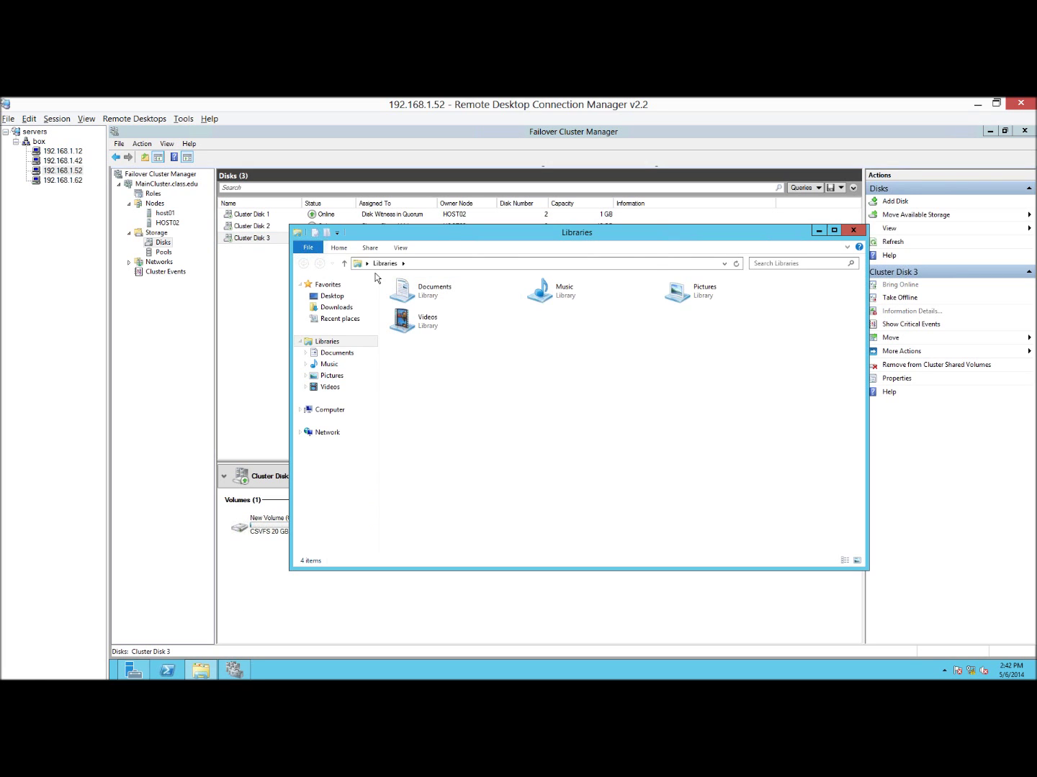
click(295, 387)
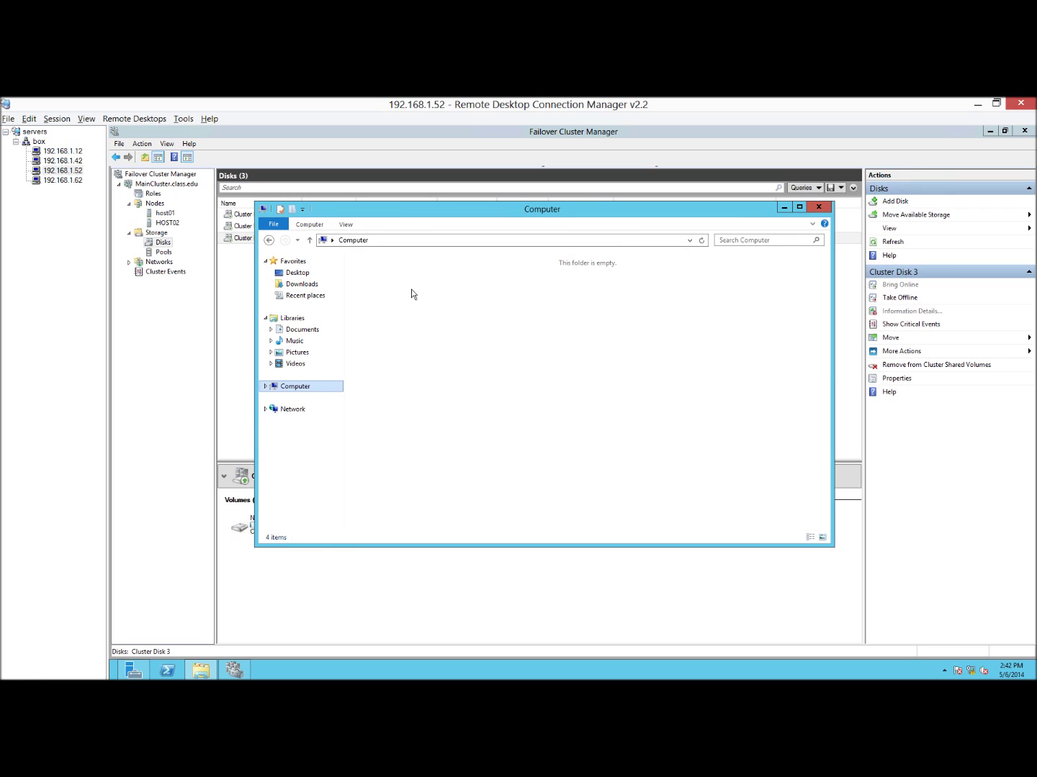
double_click(439, 283)
click(396, 278)
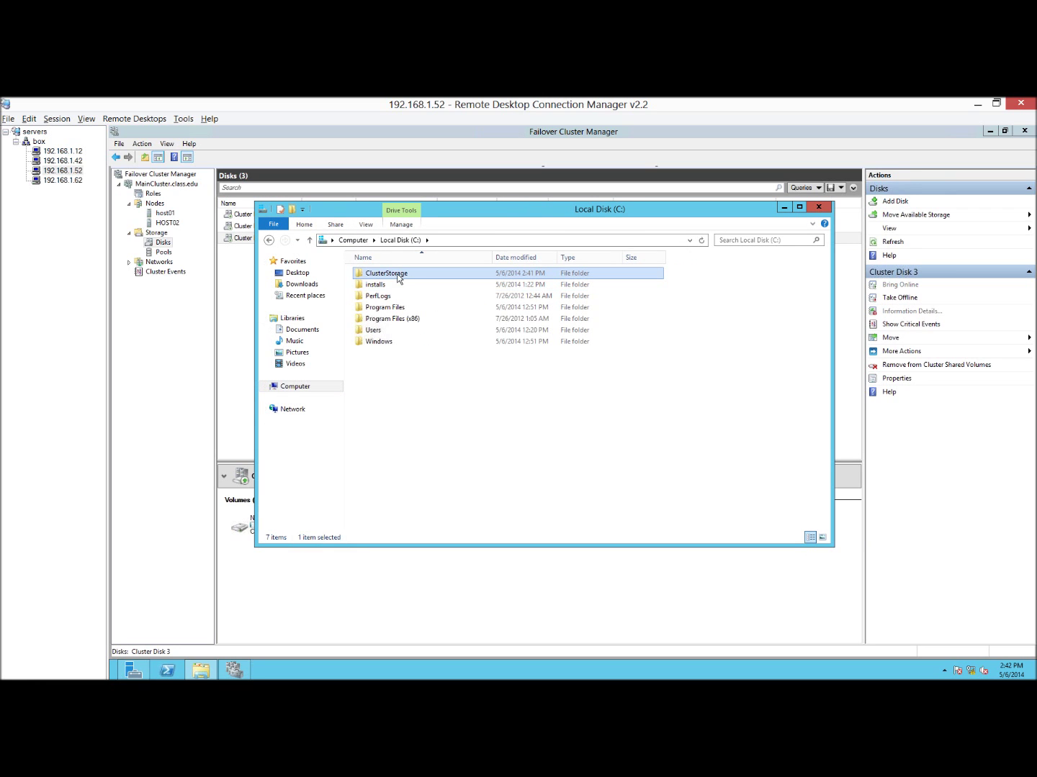
double_click(394, 279)
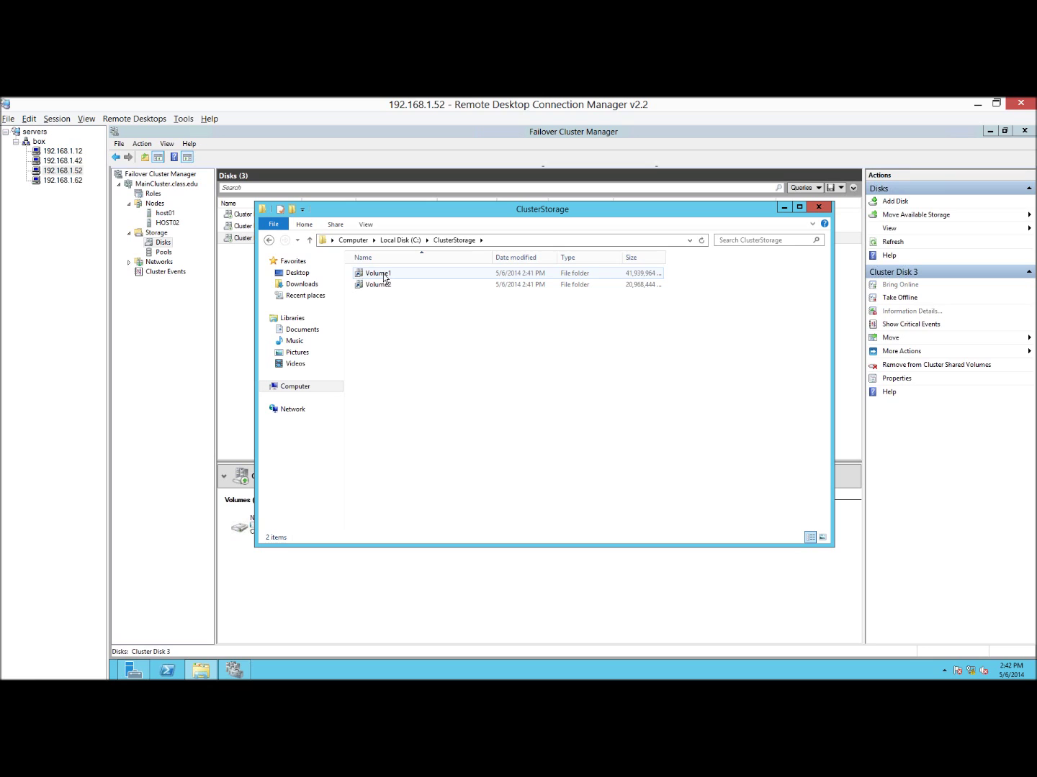
click(384, 278)
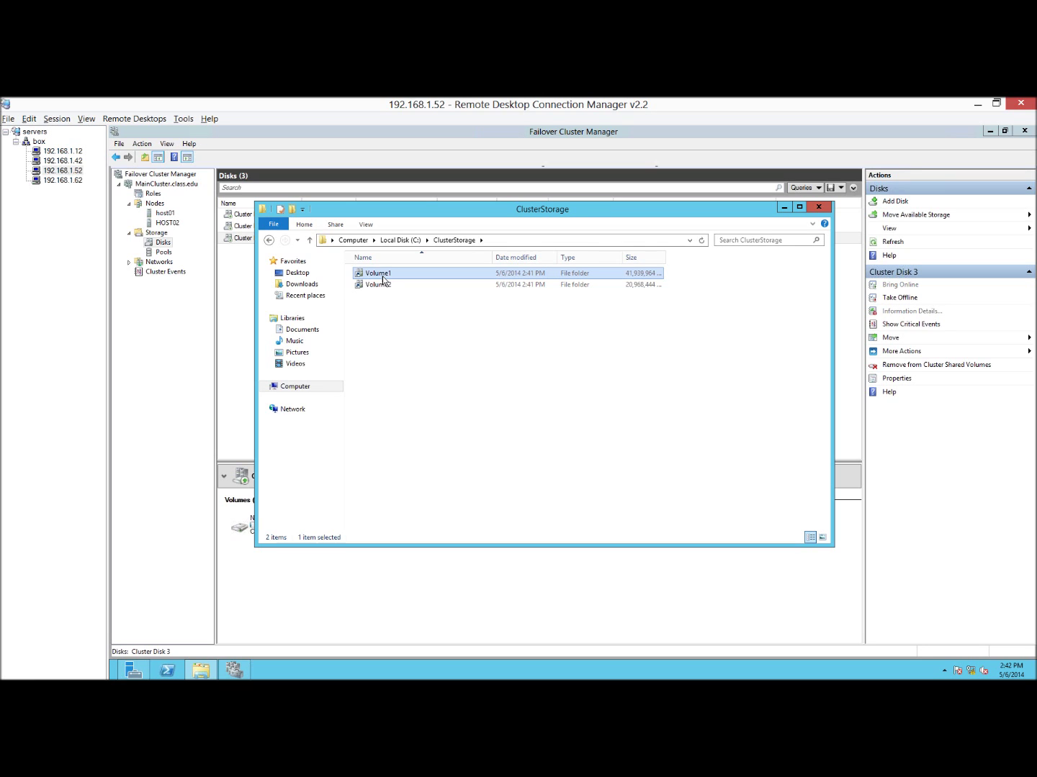
double_click(383, 277)
key(BackSpace)
double_click(384, 285)
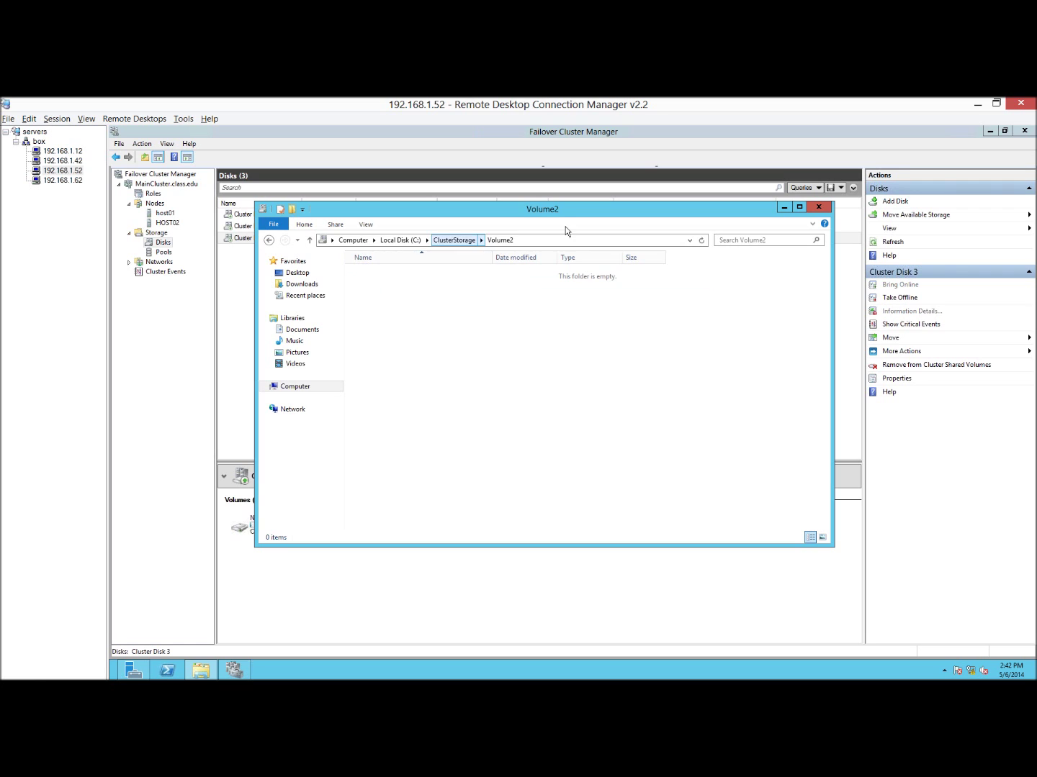
key(BackSpace)
click(817, 206)
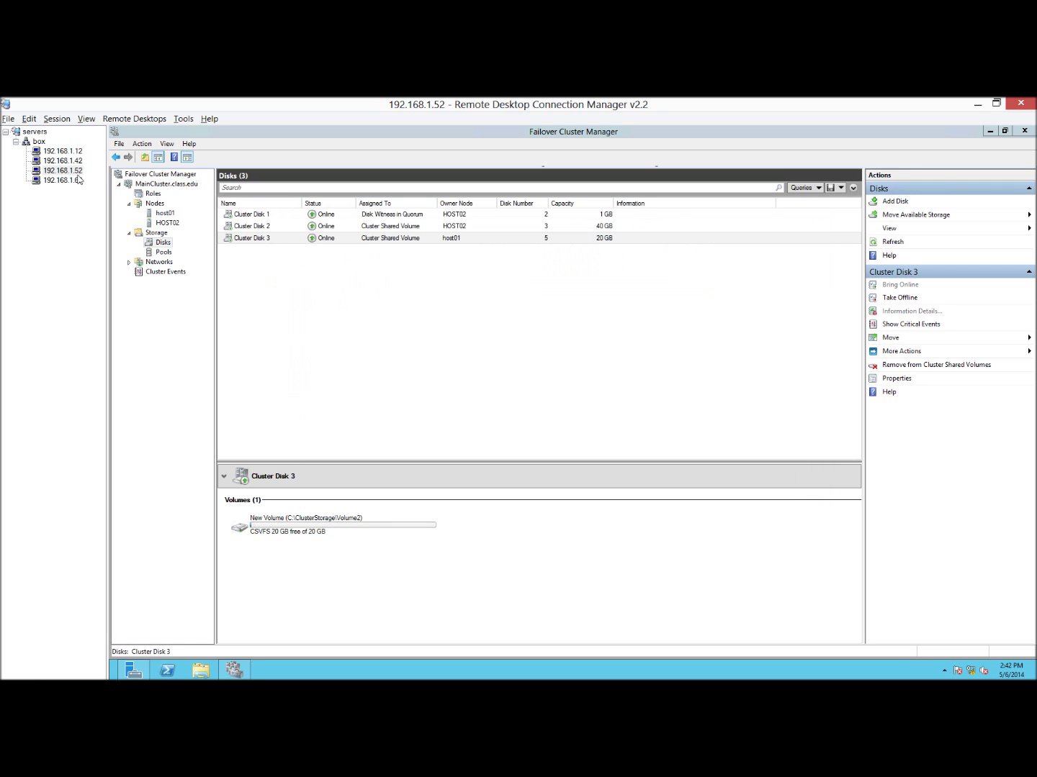
click(76, 162)
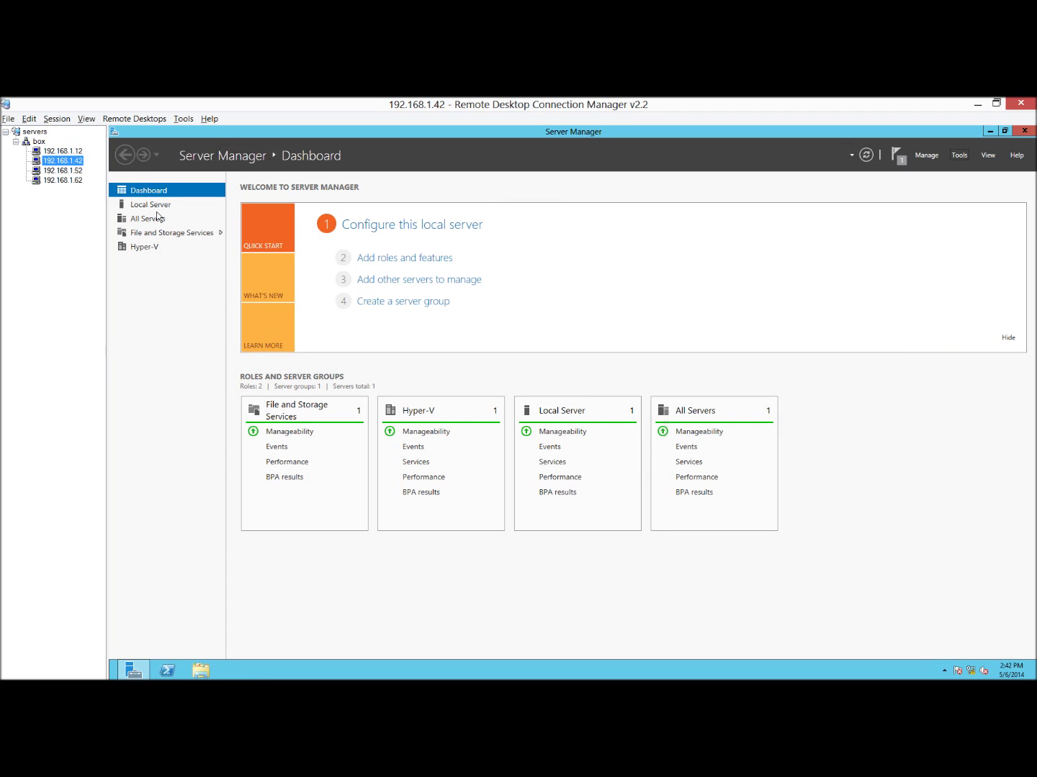
click(995, 132)
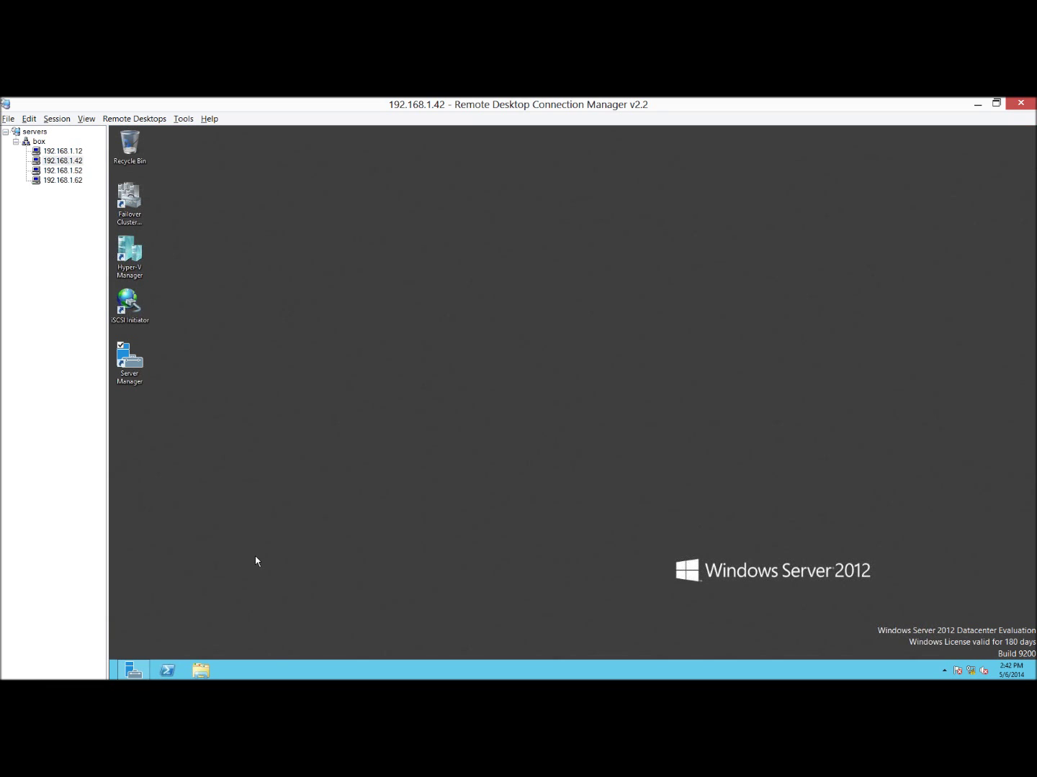
click(203, 660)
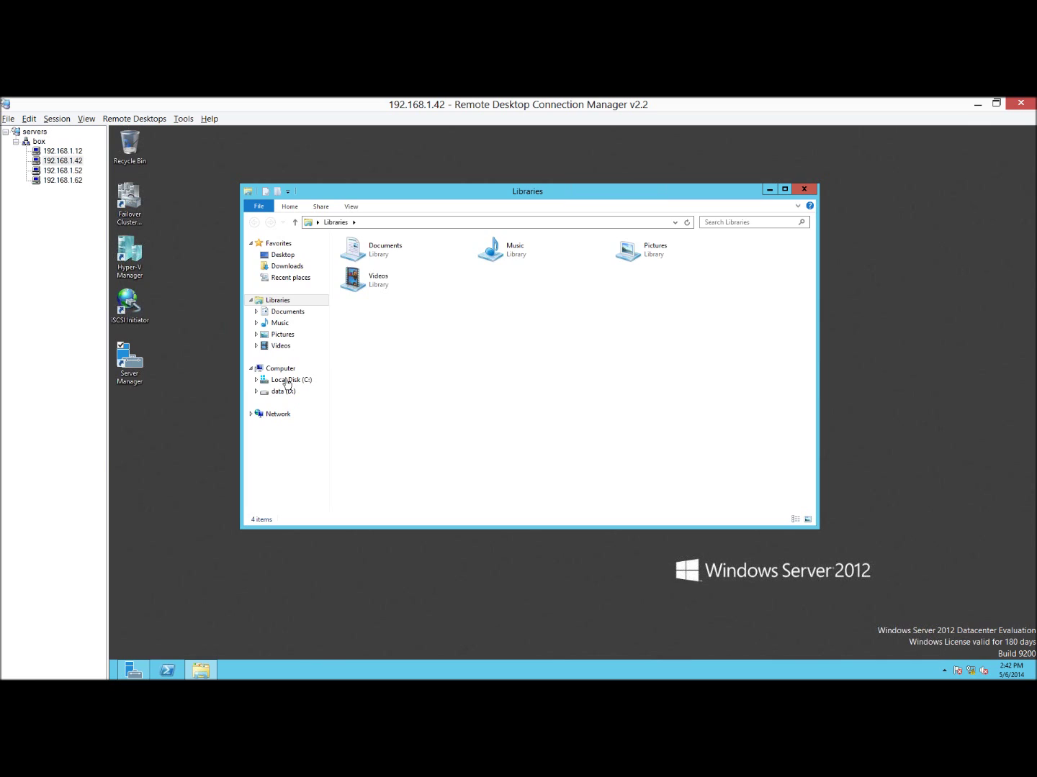
click(287, 382)
double_click(367, 253)
double_click(364, 256)
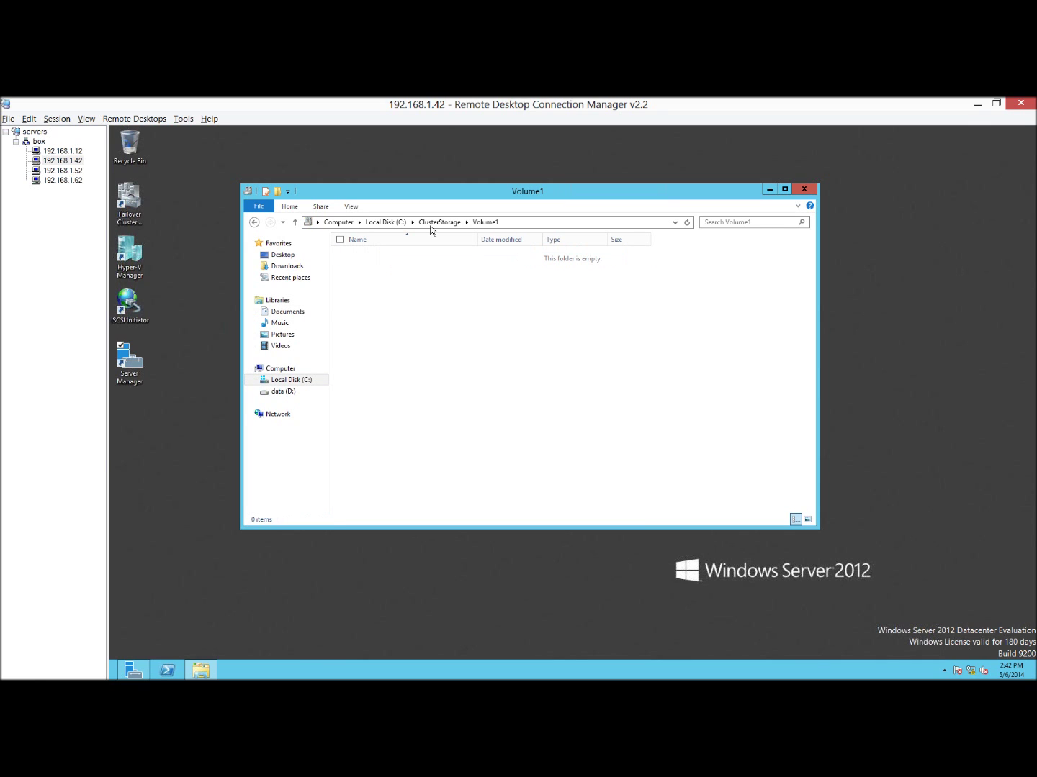
key(BackSpace)
double_click(382, 269)
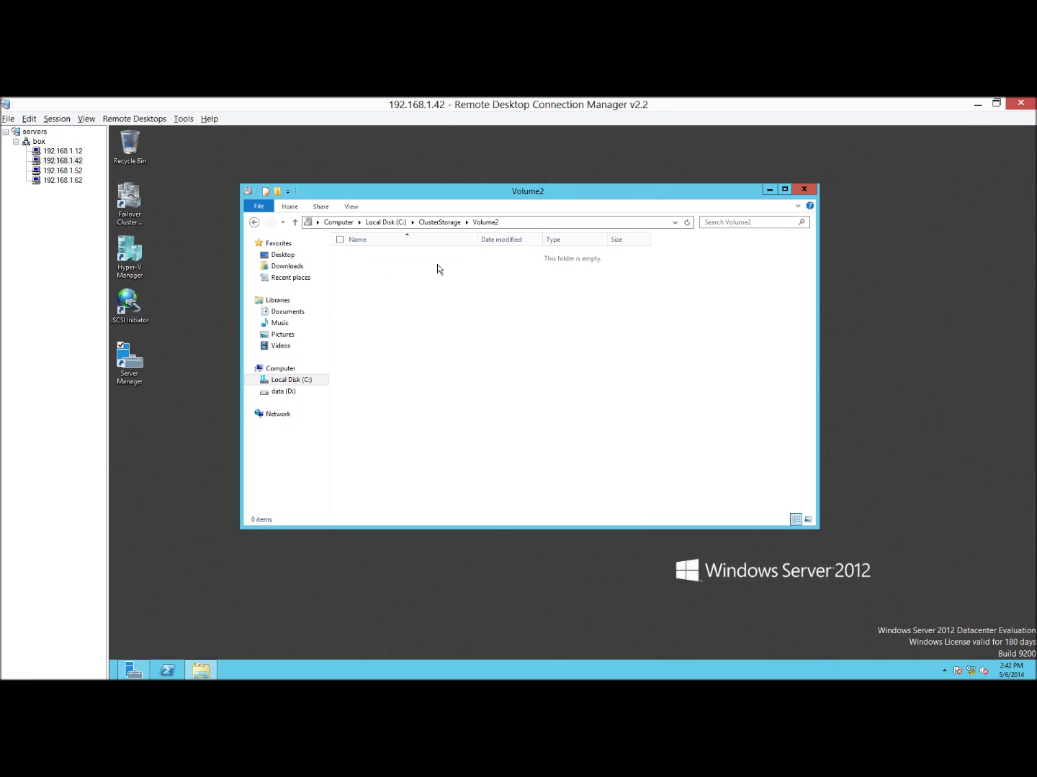
click(804, 190)
click(75, 172)
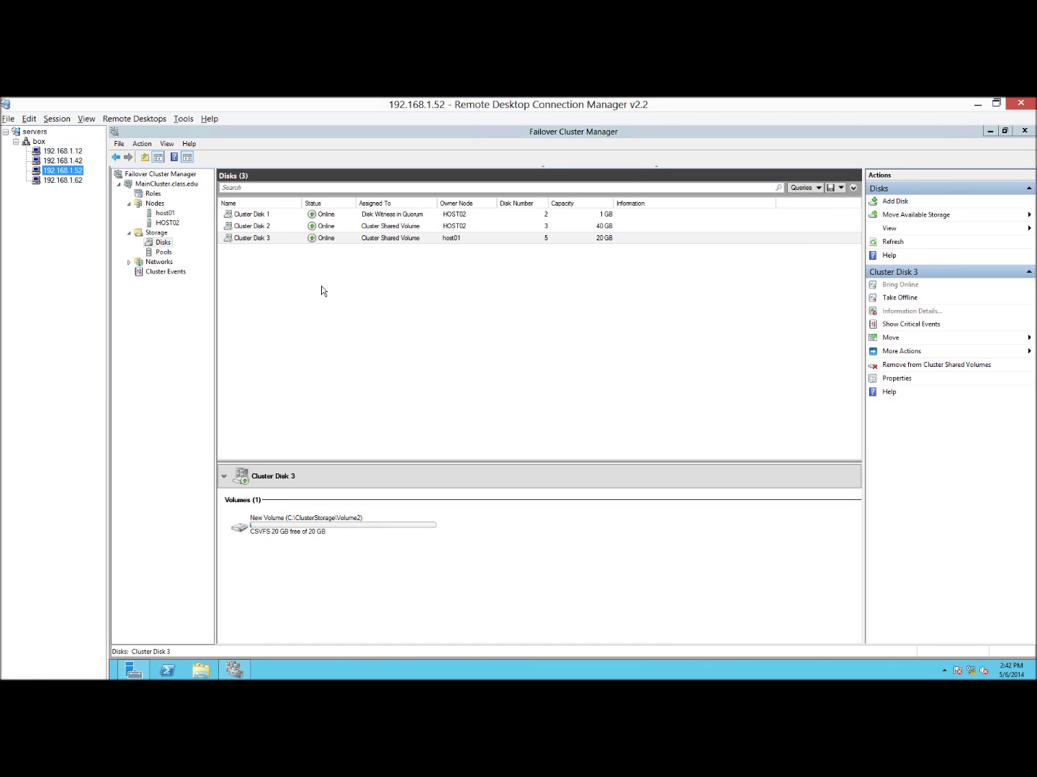
From MainCluster's Roles, choose Virtual Machines > New Virtual Machine to begin a clustered VM.
click(152, 193)
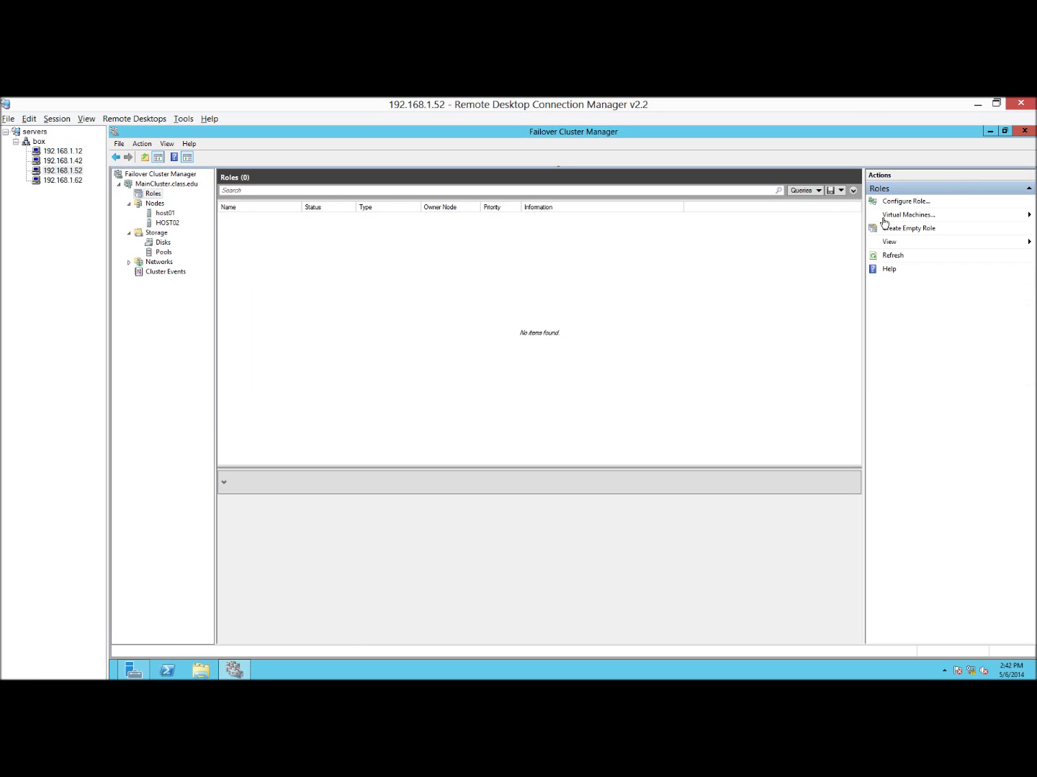
right_click(155, 198)
mouse_move(217, 217)
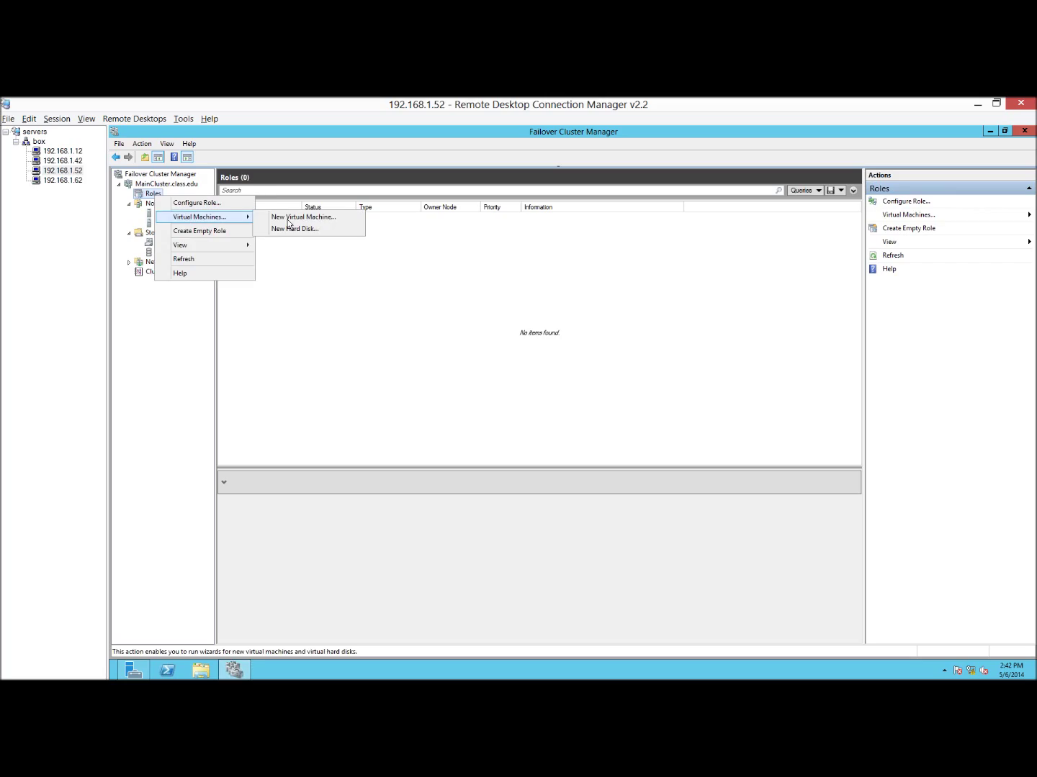
click(289, 218)
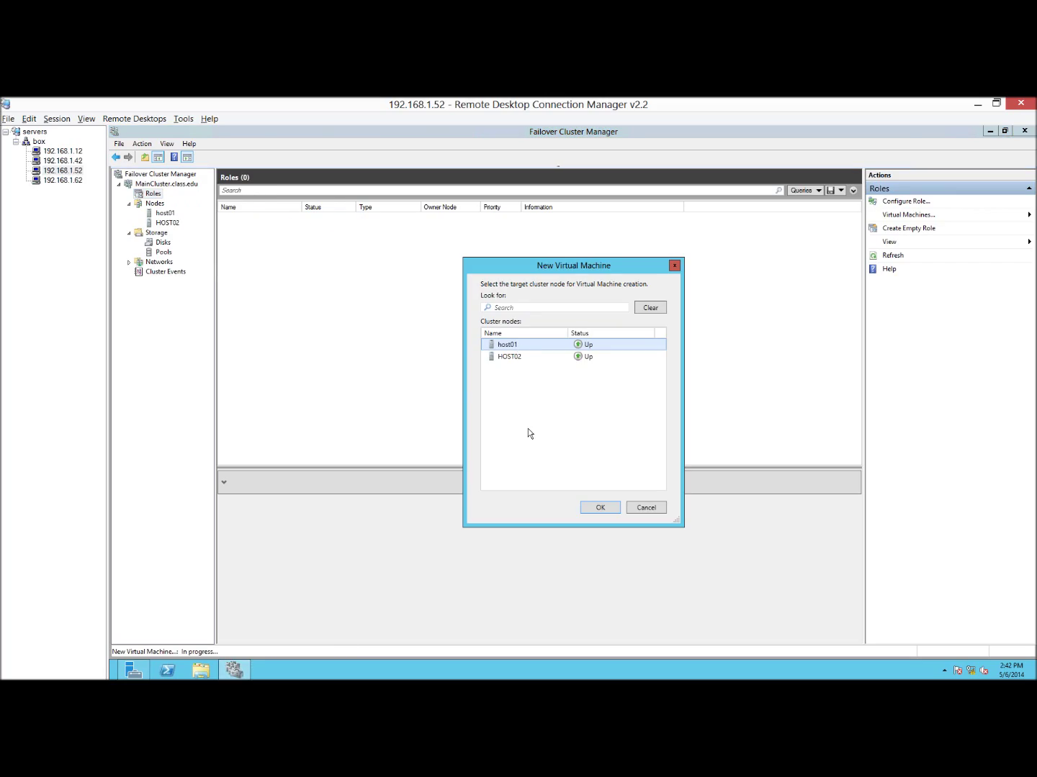